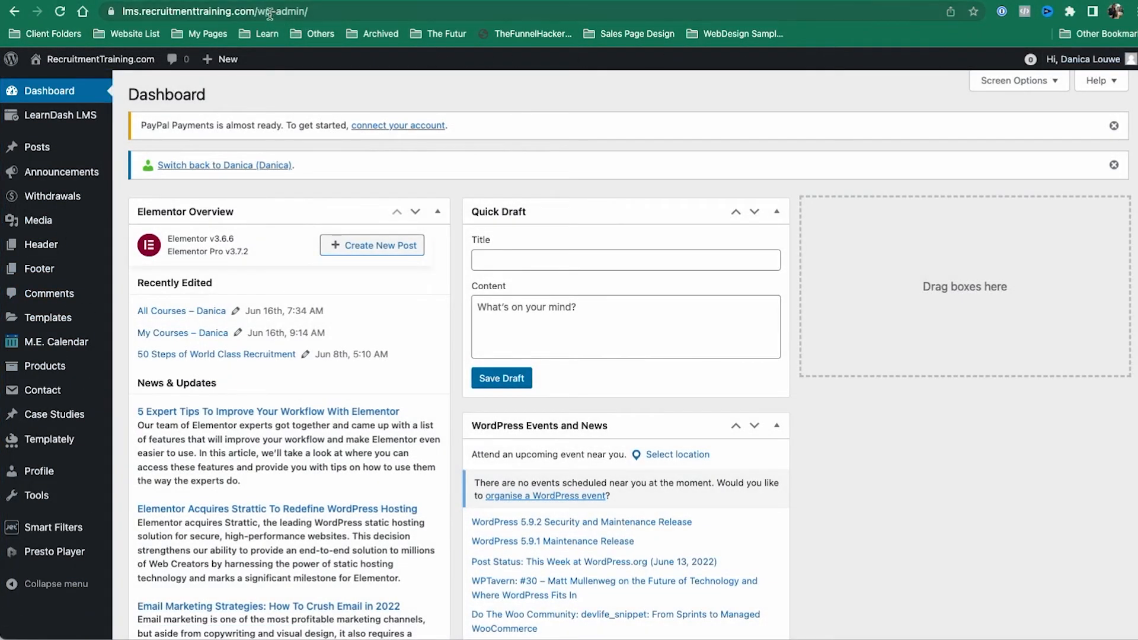
Step: Visit the site's front end and view the instructor's own course list on the dashboard
drag(257, 11, 308, 10)
key(BackSpace)
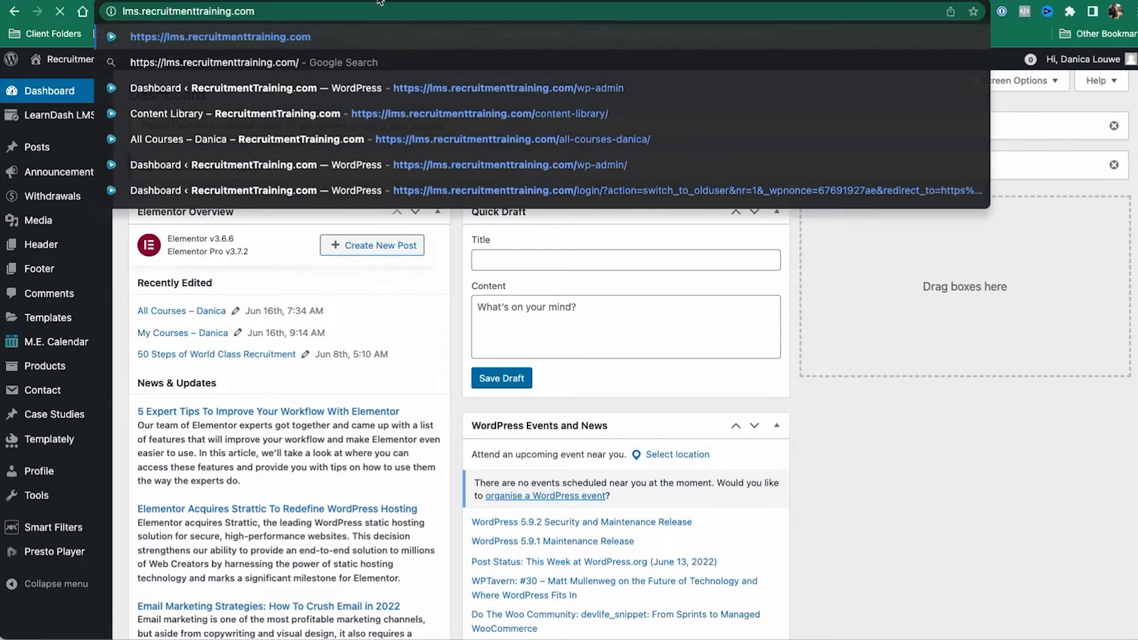
key(Return)
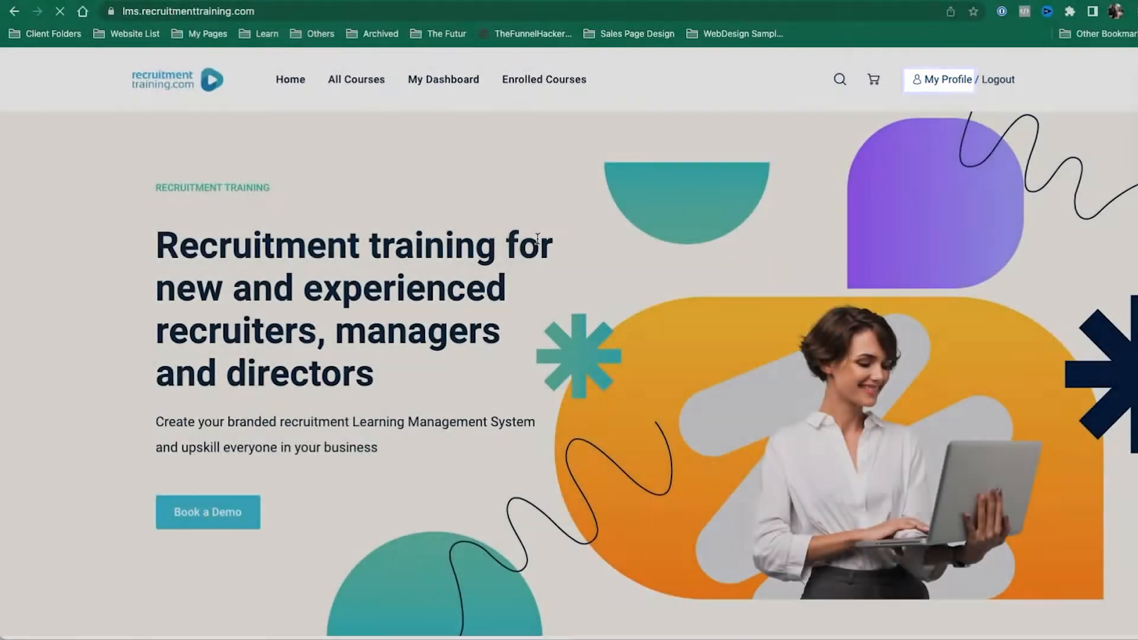
click(963, 83)
scroll(291, 486, down, 5)
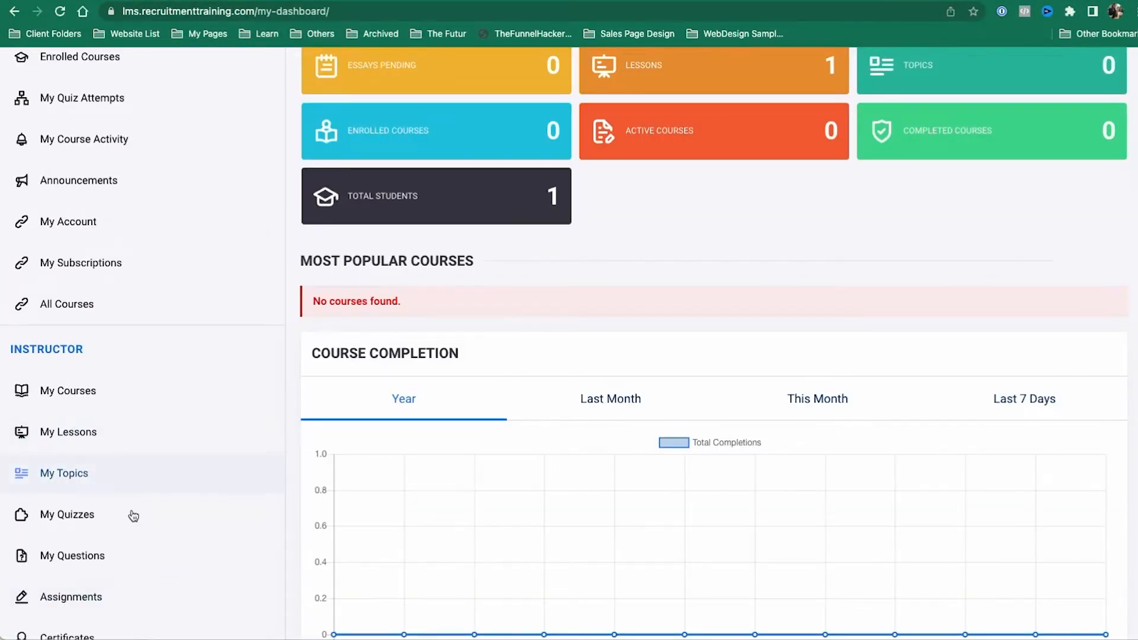
scroll(178, 480, down, 2)
scroll(69, 596, down, 4)
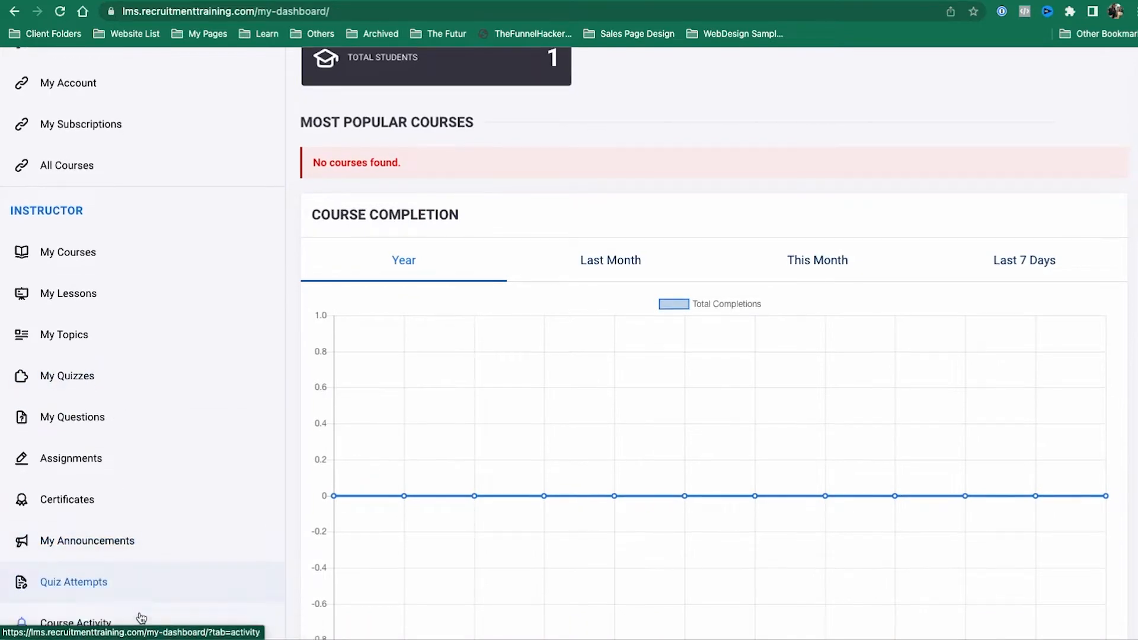
scroll(138, 530, up, 10)
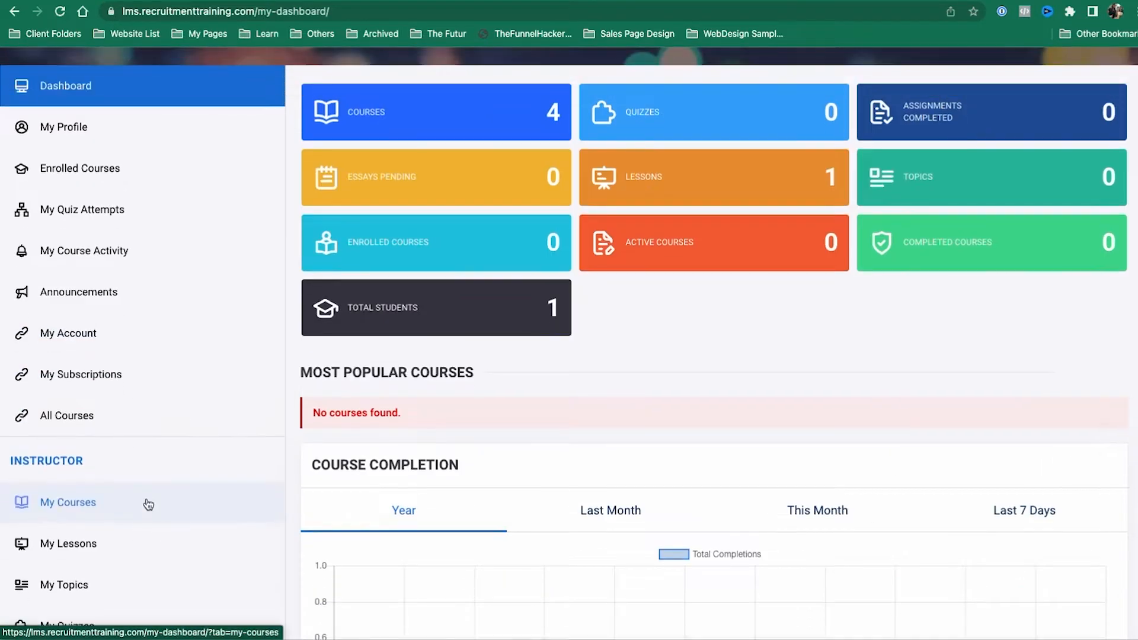
click(148, 504)
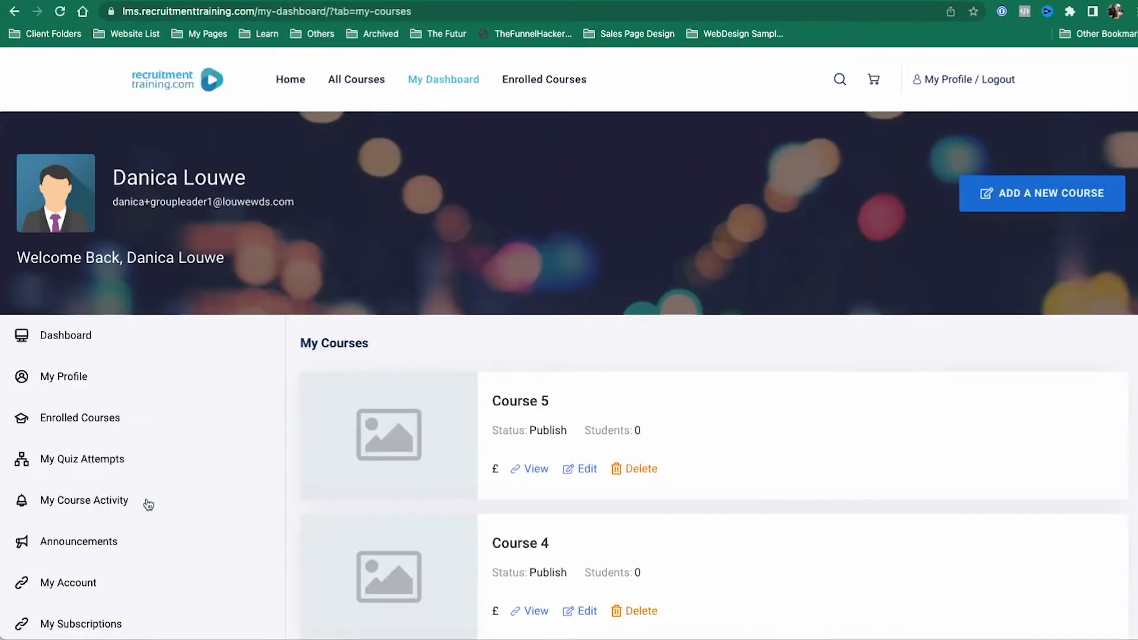
scroll(148, 504, down, 4)
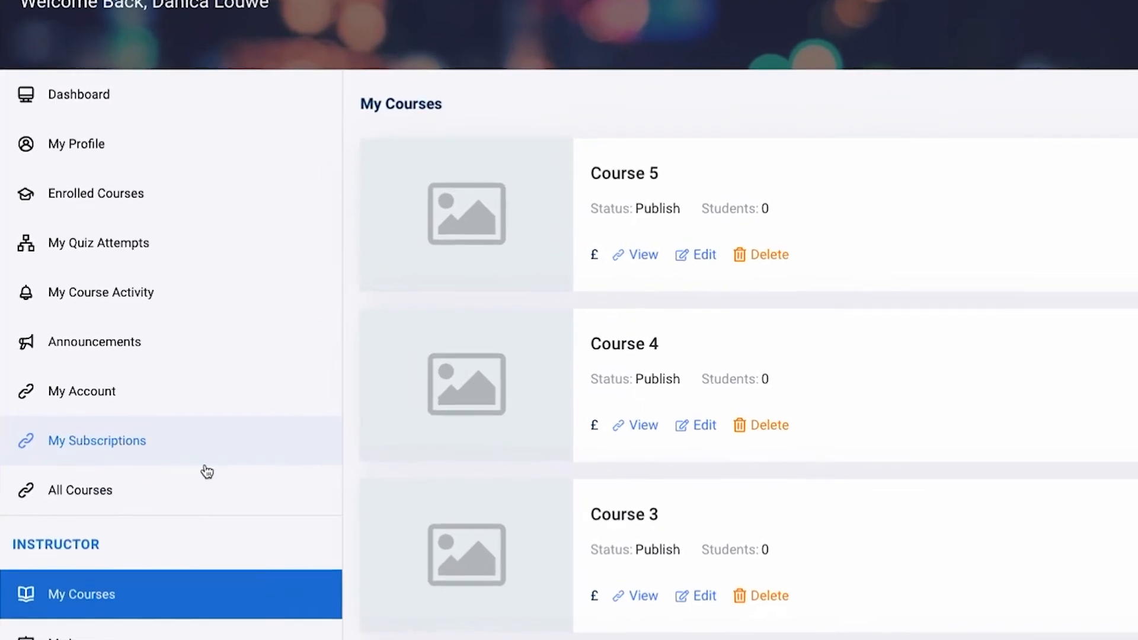
scroll(207, 471, down, 3)
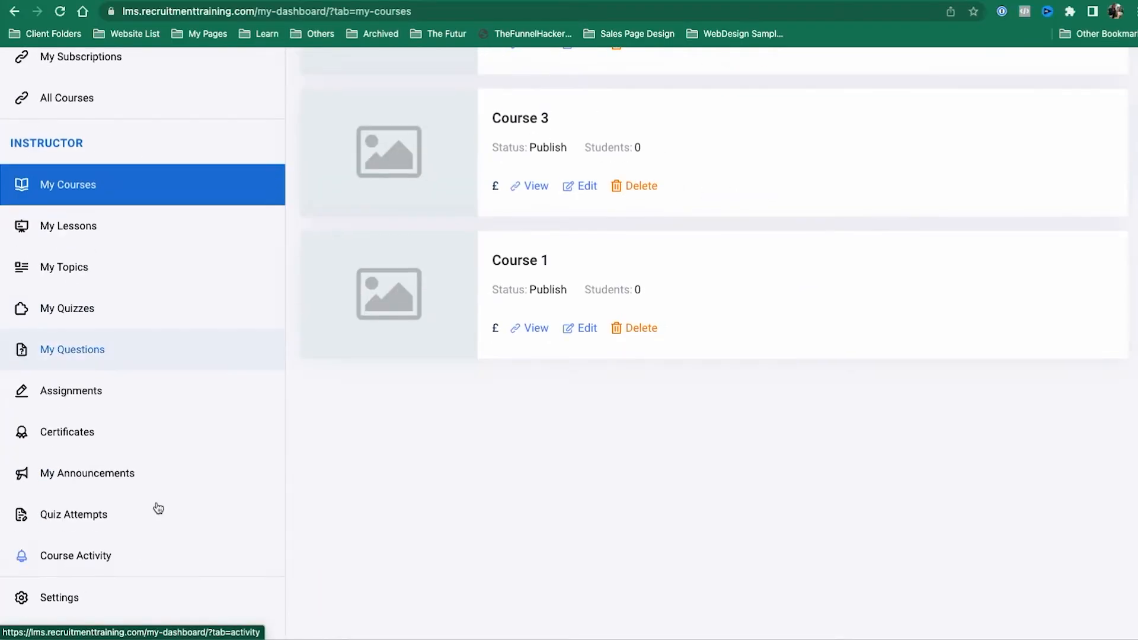
Step: Return to wp-admin and open the LearnDash LMS Groups list
drag(291, 12, 443, 8)
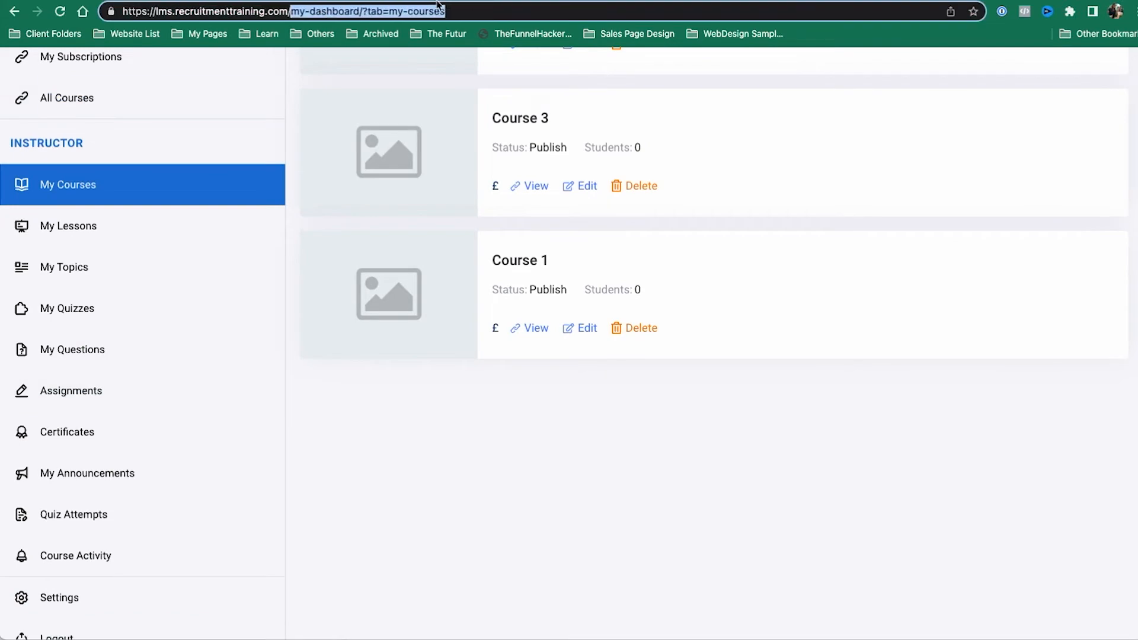
text(wp-admi)
key(Return)
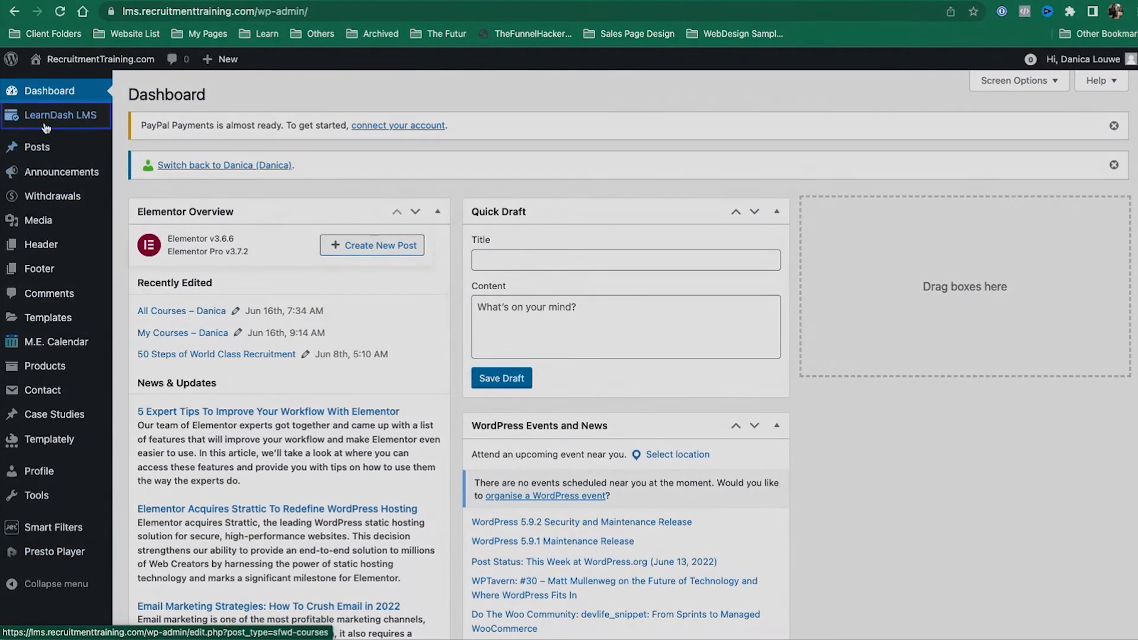
mouse_move(59, 115)
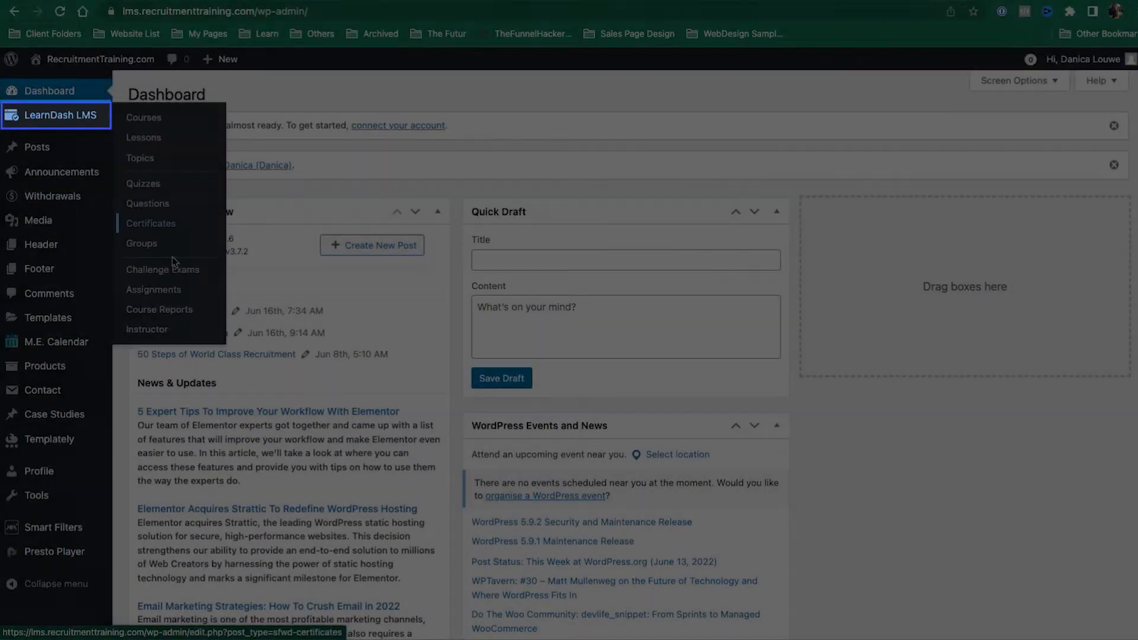
click(150, 249)
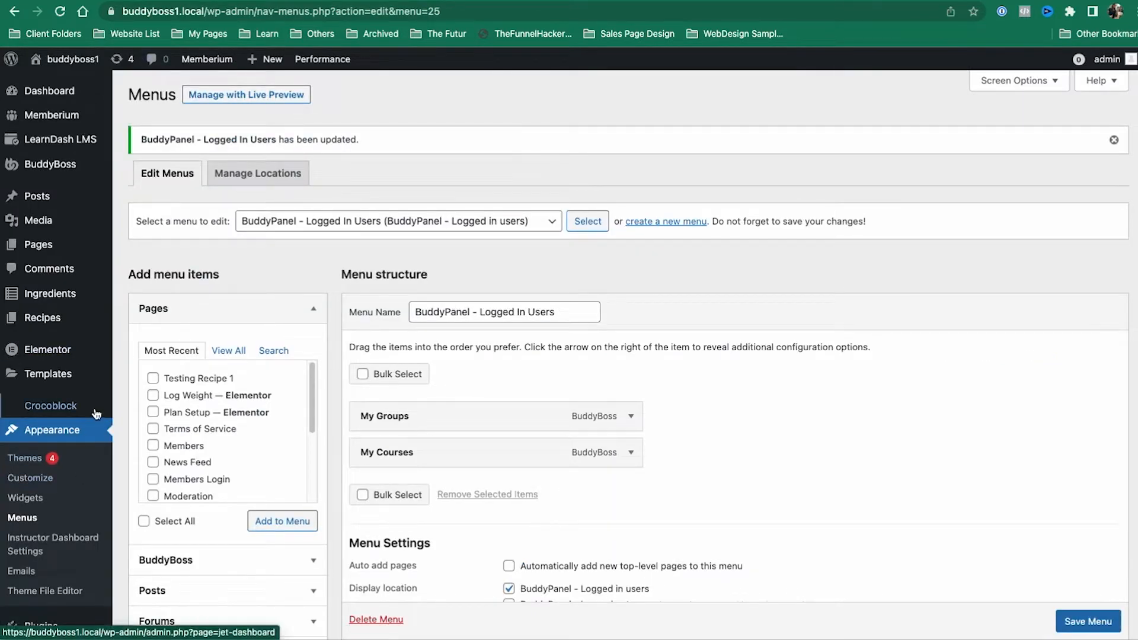
Step: Show the Installed Plugins list on the buddyboss1 site
scroll(83, 477, down, 3)
scroll(95, 356, up, 1)
scroll(96, 379, down, 3)
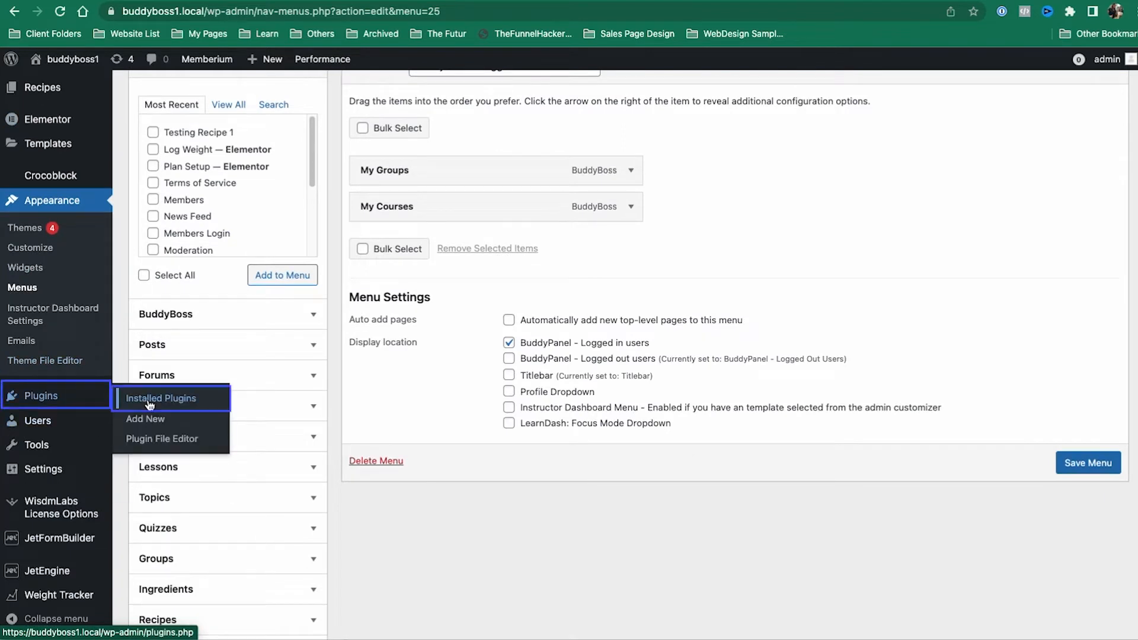
click(150, 403)
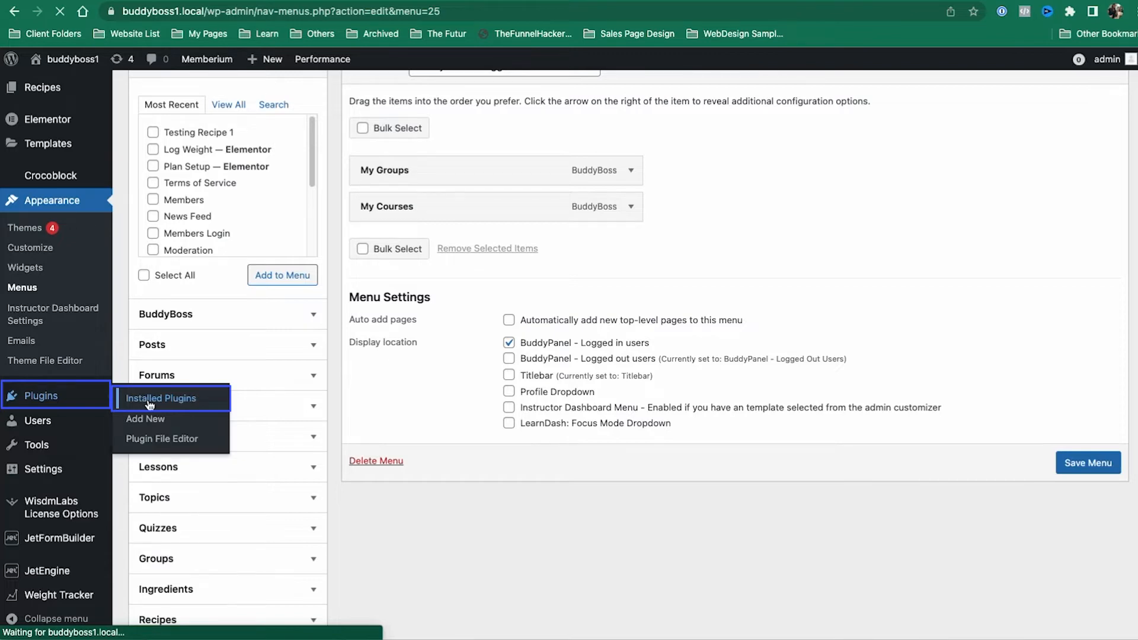
scroll(430, 97, up, 4)
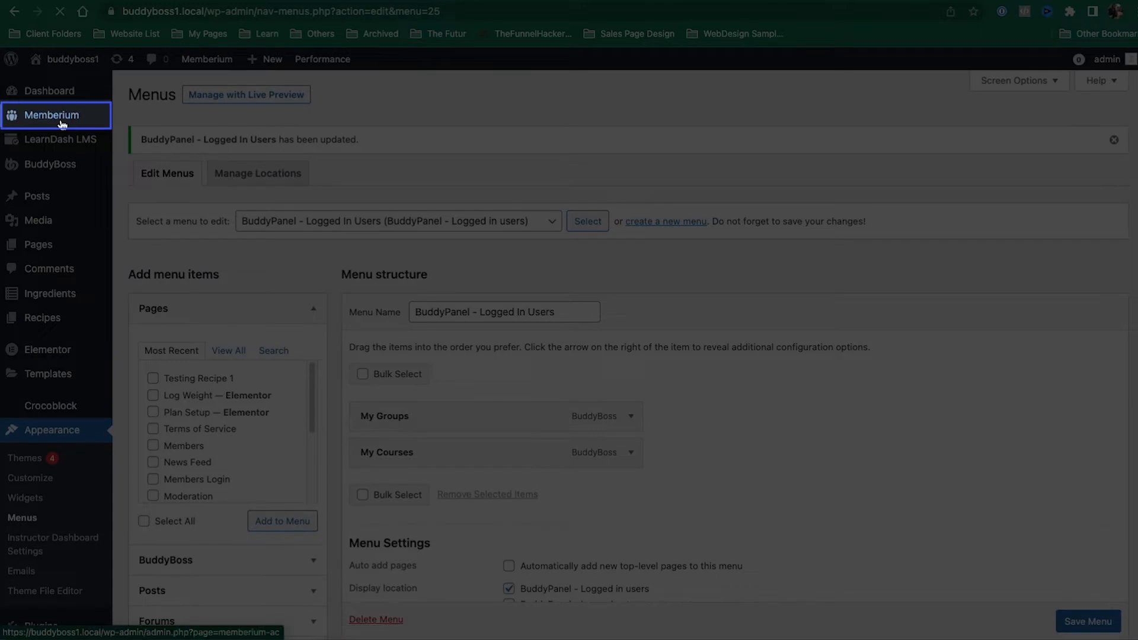
mouse_move(95, 116)
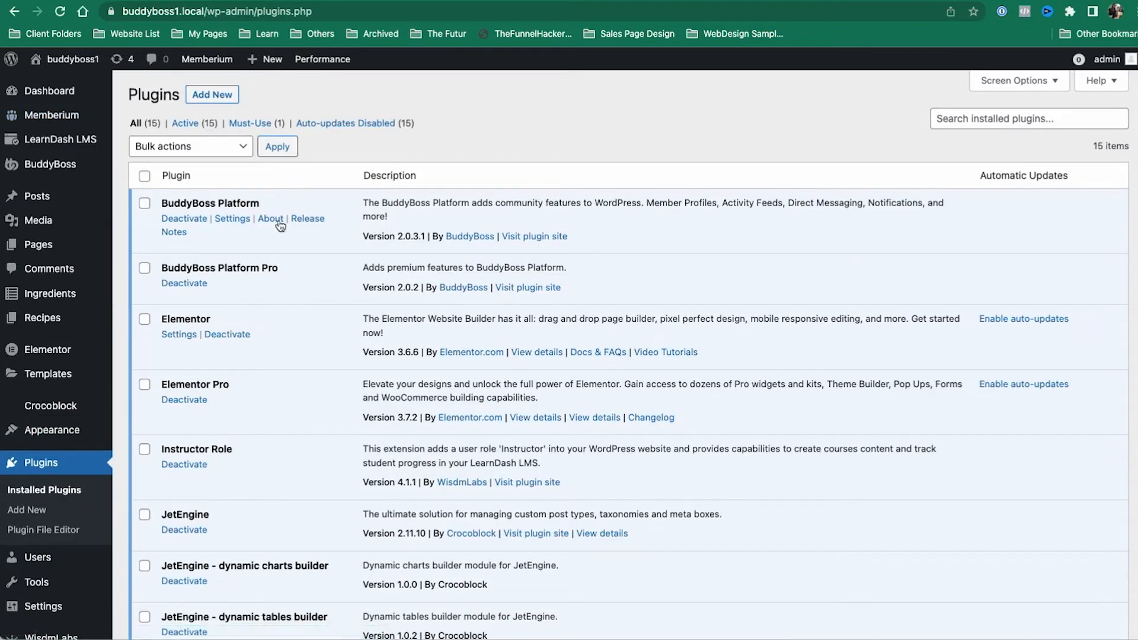
Step: Start the BuddyBoss Theme update from the Appearance > Themes page
scroll(328, 191, down, 10)
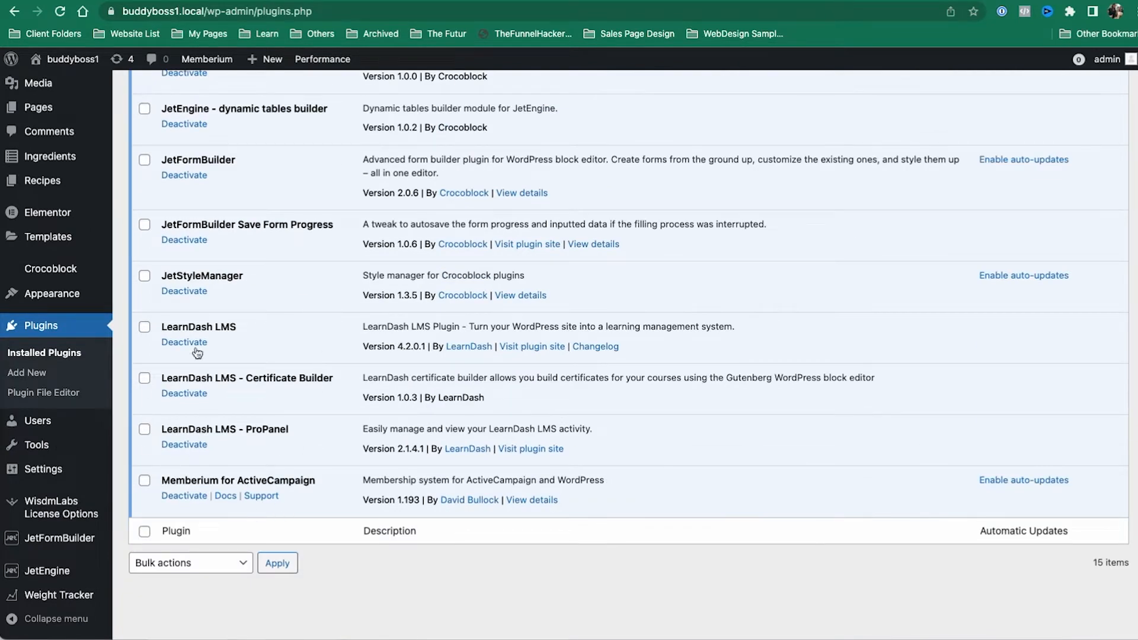
scroll(187, 295, up, 10)
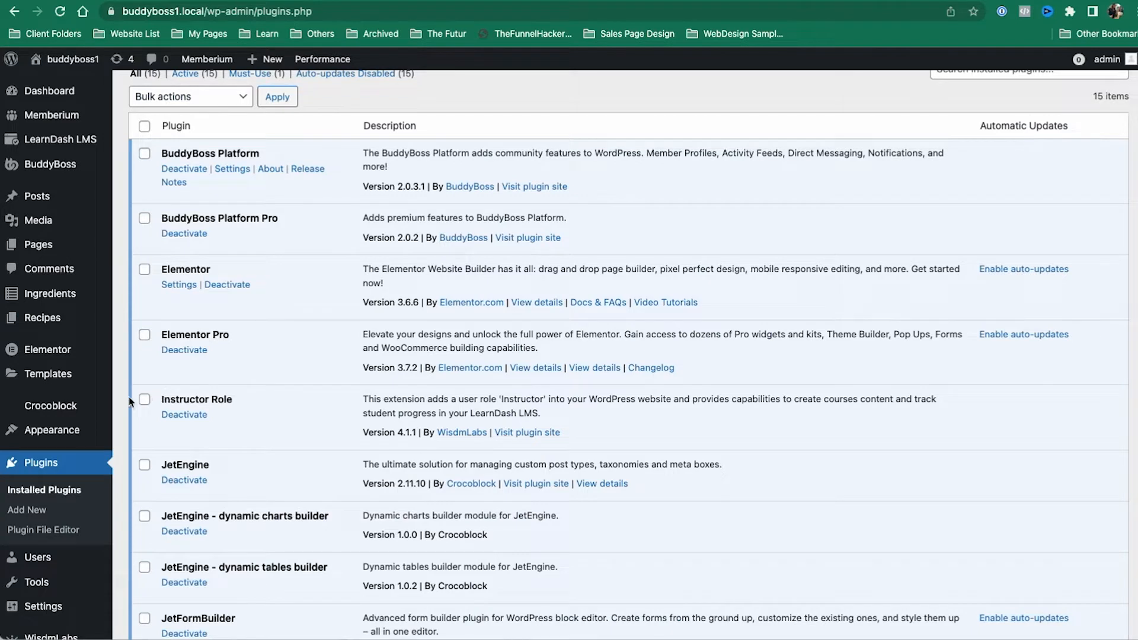
mouse_move(83, 430)
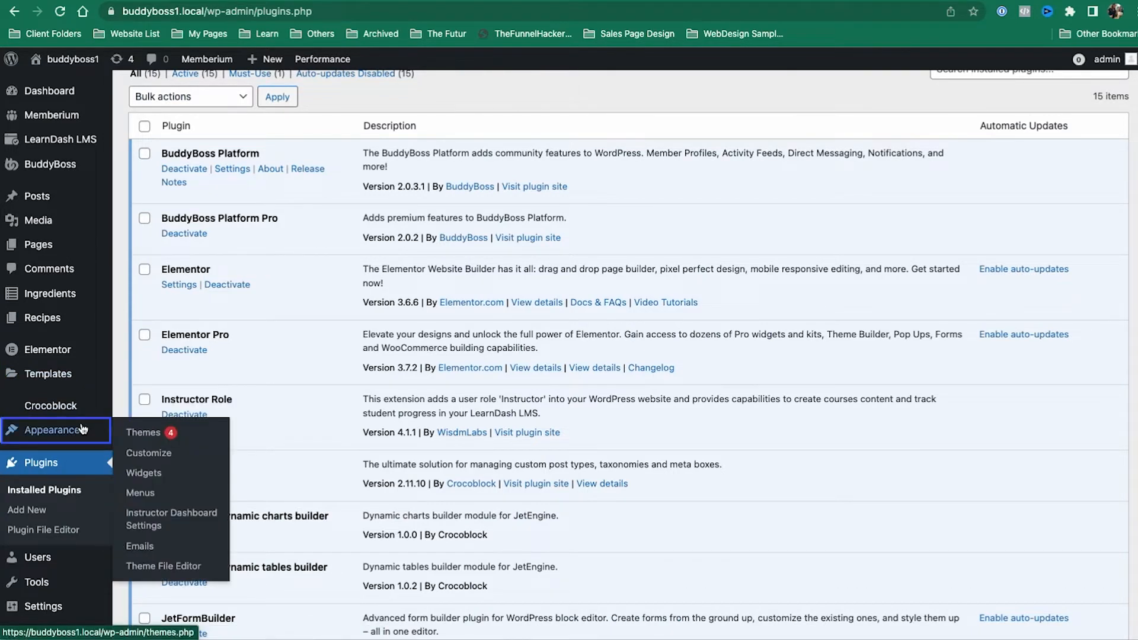
click(133, 432)
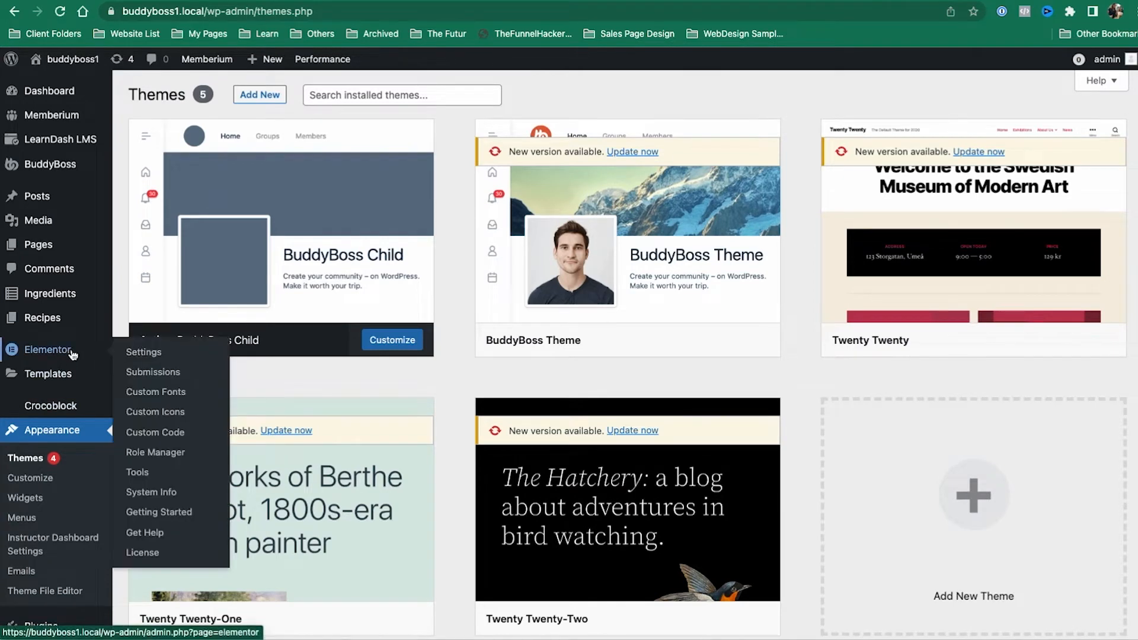
click(629, 153)
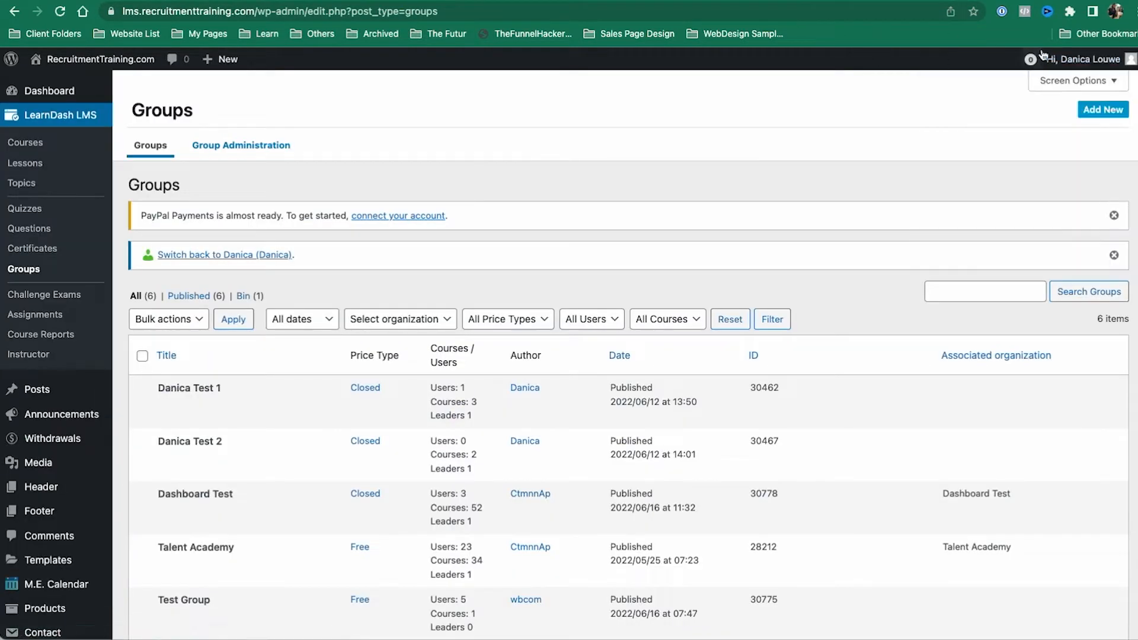
Step: Switch back to the original admin account and visit the site's front page
mouse_move(1056, 64)
click(1021, 165)
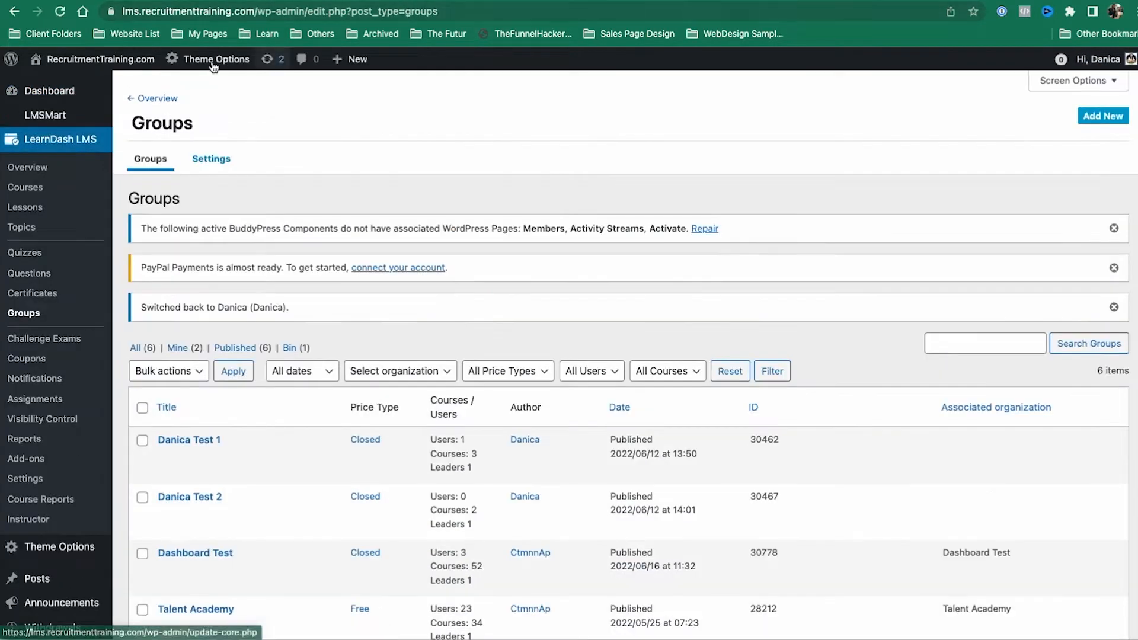
mouse_move(78, 65)
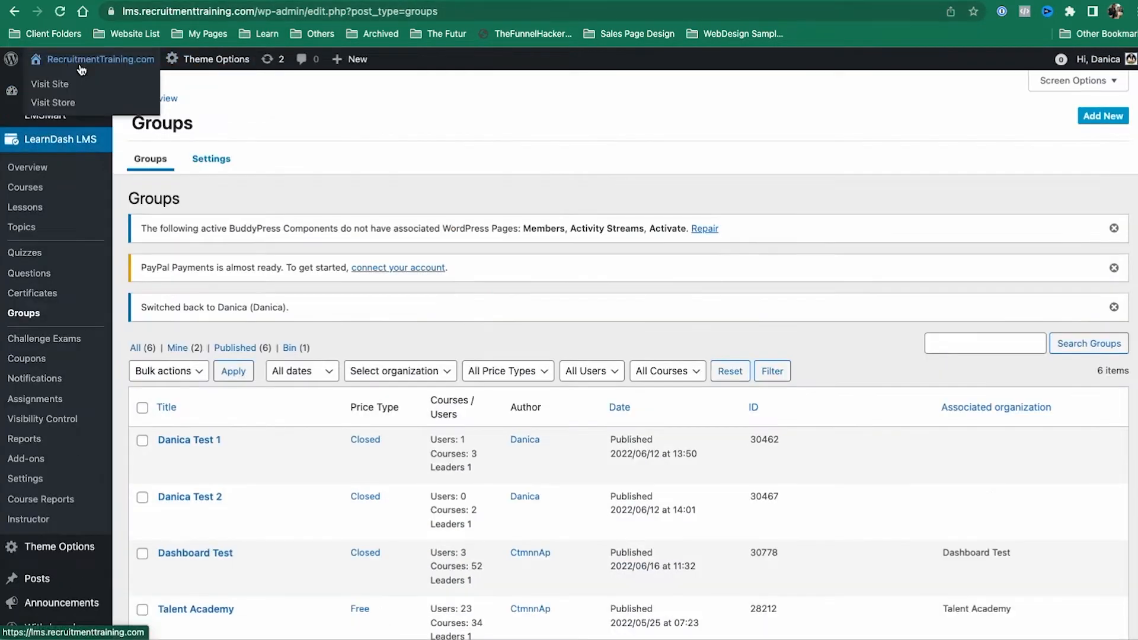
click(84, 85)
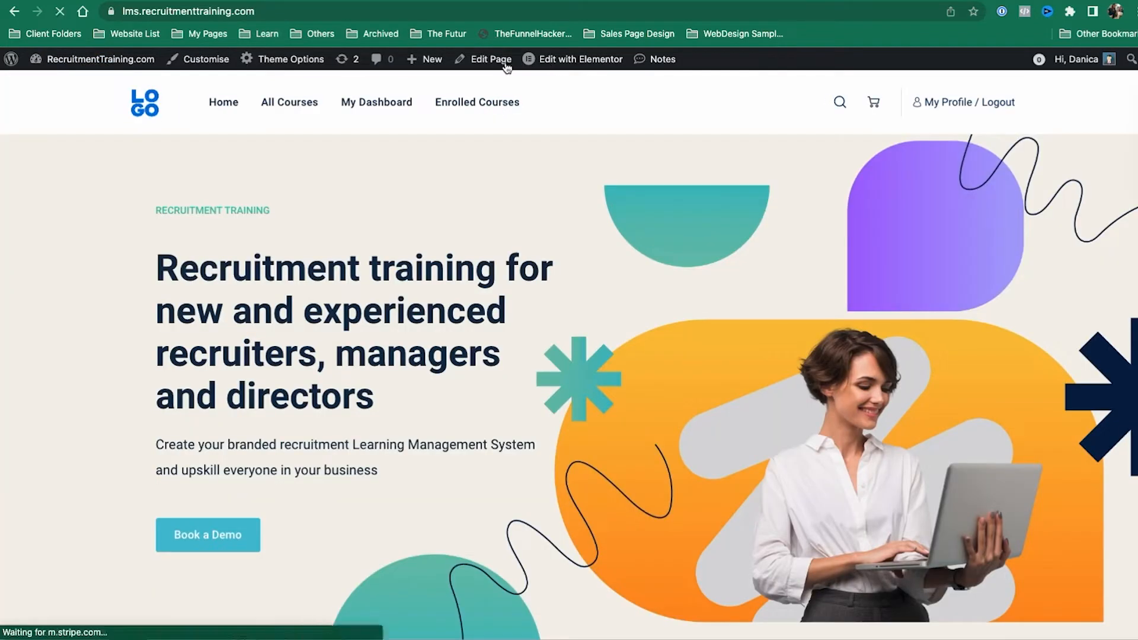
Step: View the dashboard's courses and All Courses, then return to buddyboss1's Themes page
click(401, 105)
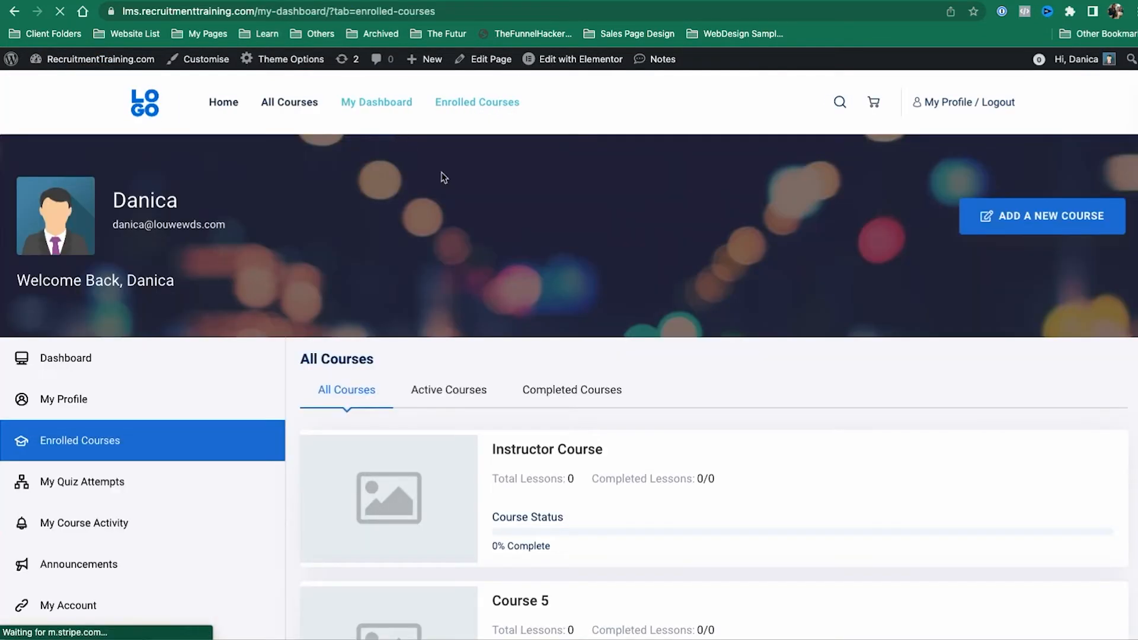
click(553, 452)
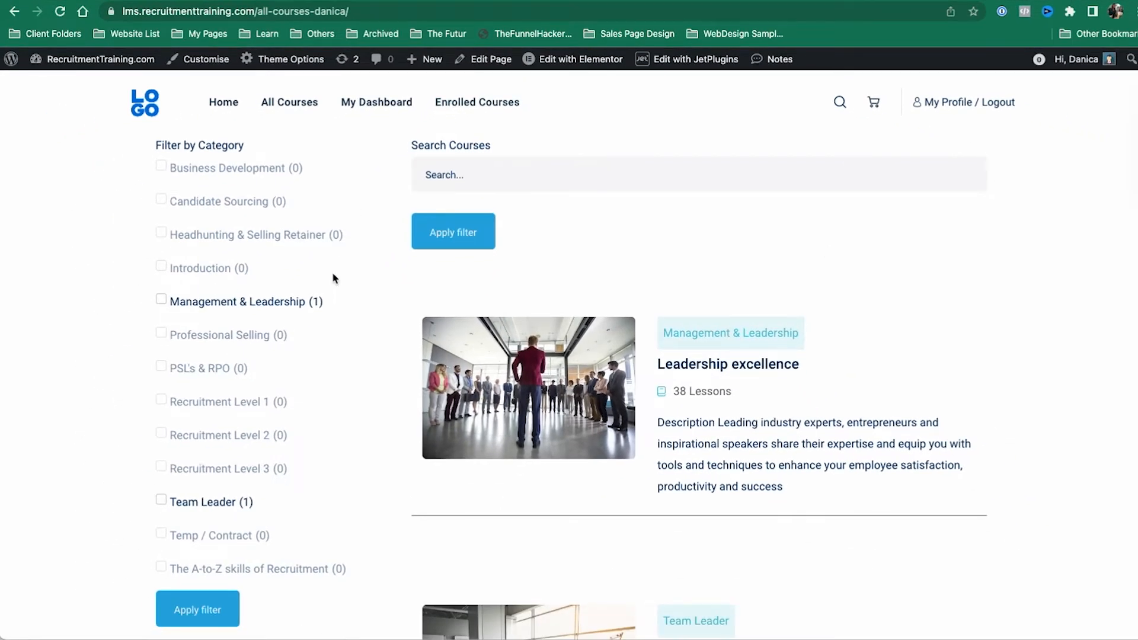
click(723, 0)
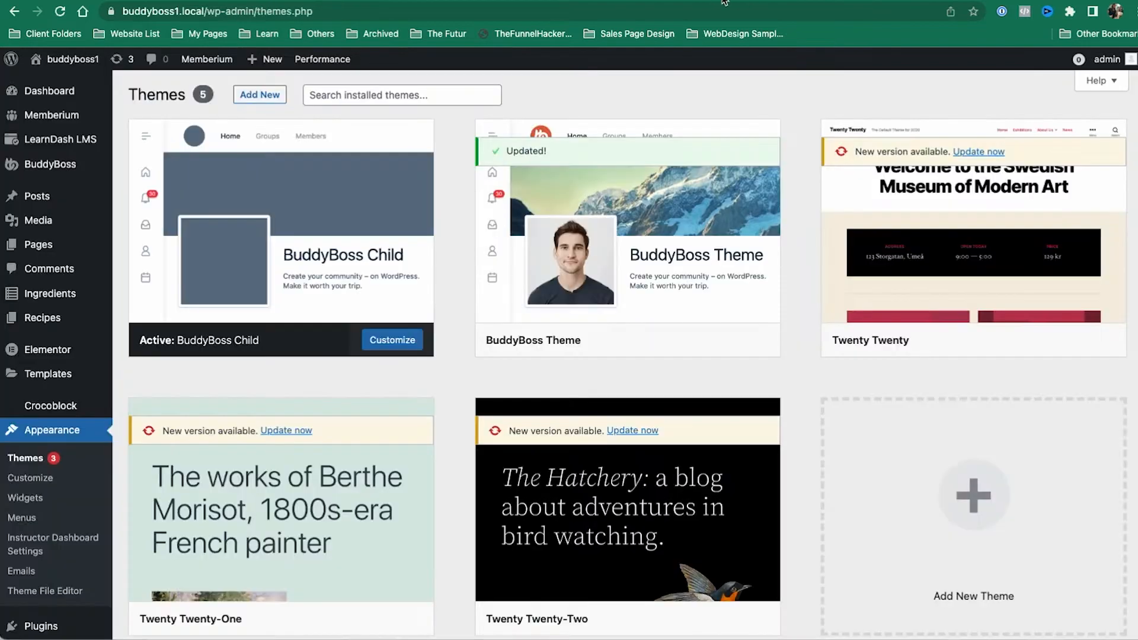
Step: Reload Appearance > Themes to confirm the BuddyBoss Theme is updated
click(64, 462)
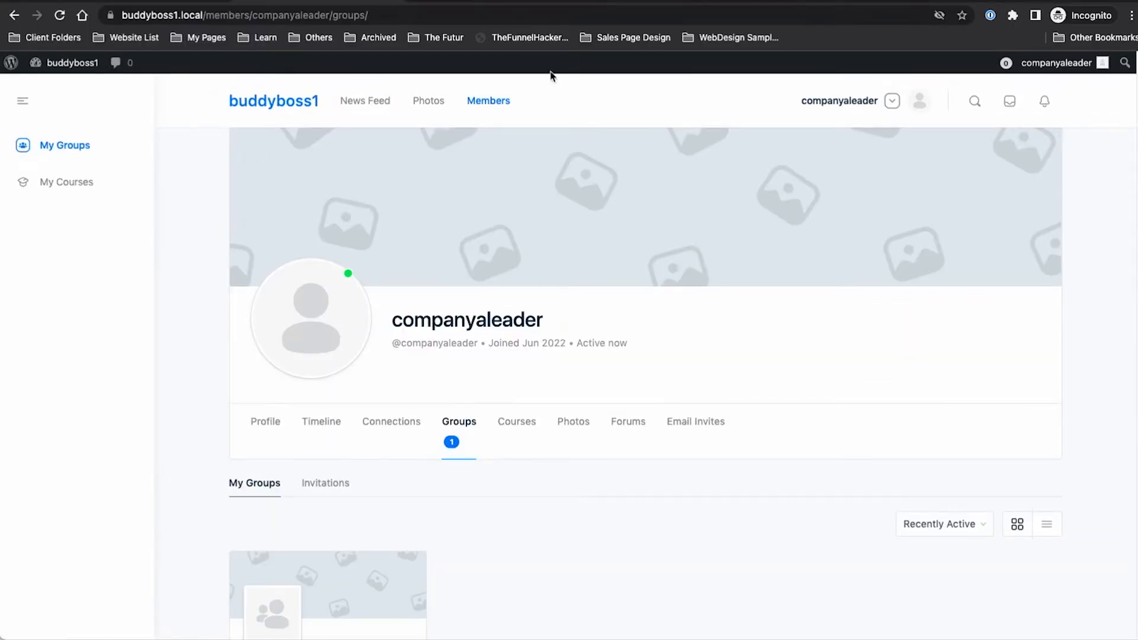
Step: Reload the leader's groups list and open Company A's Members page
mouse_move(1050, 75)
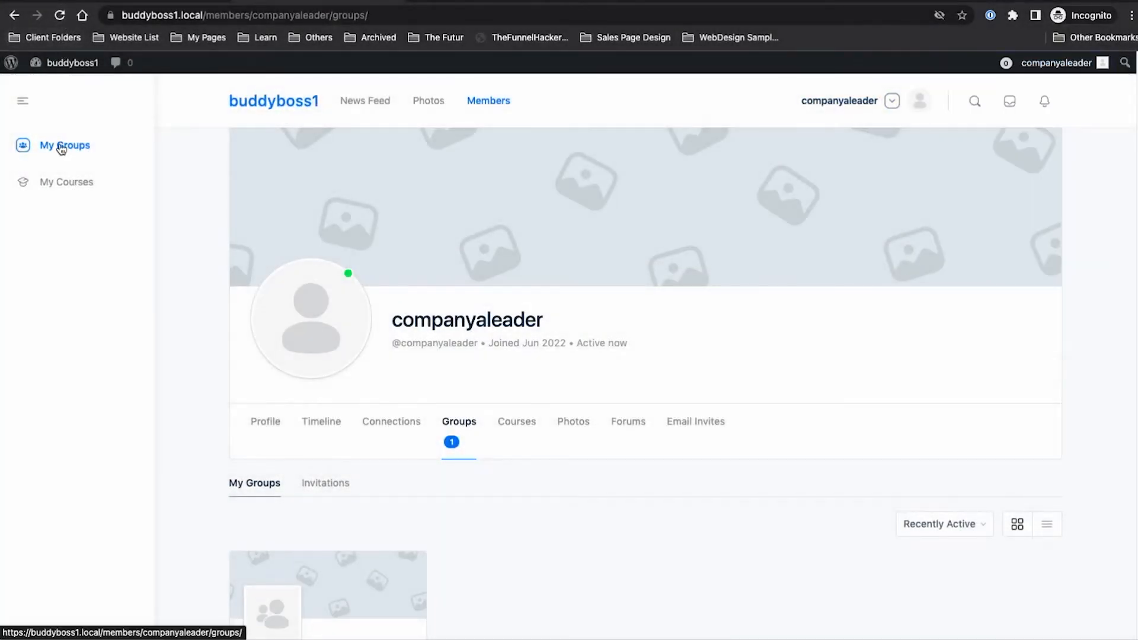
click(62, 146)
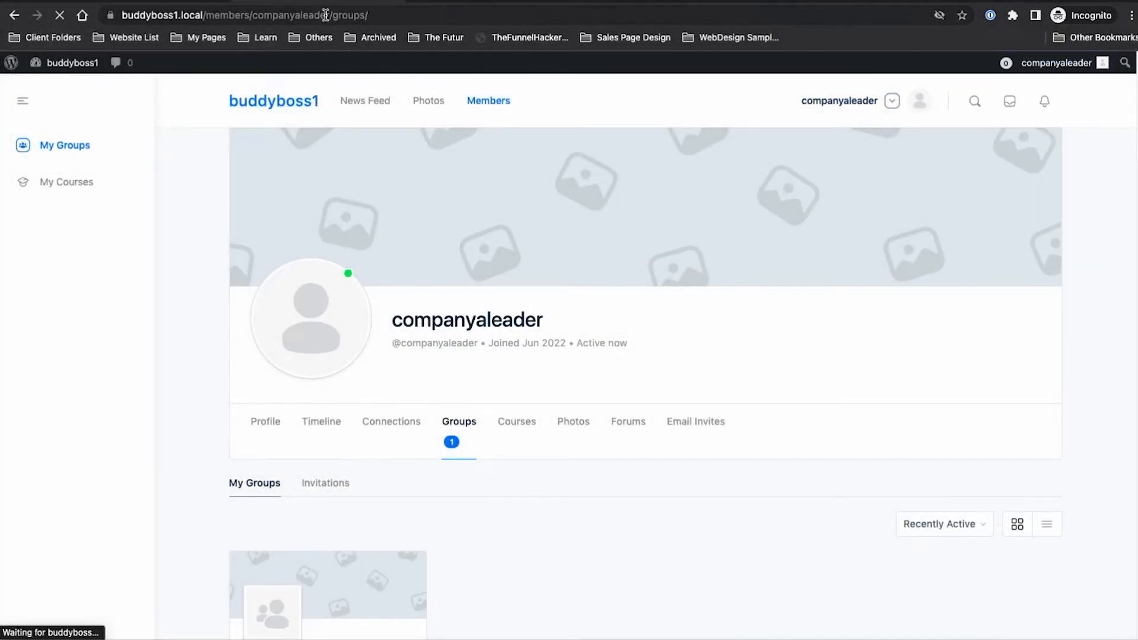
scroll(208, 302, down, 1)
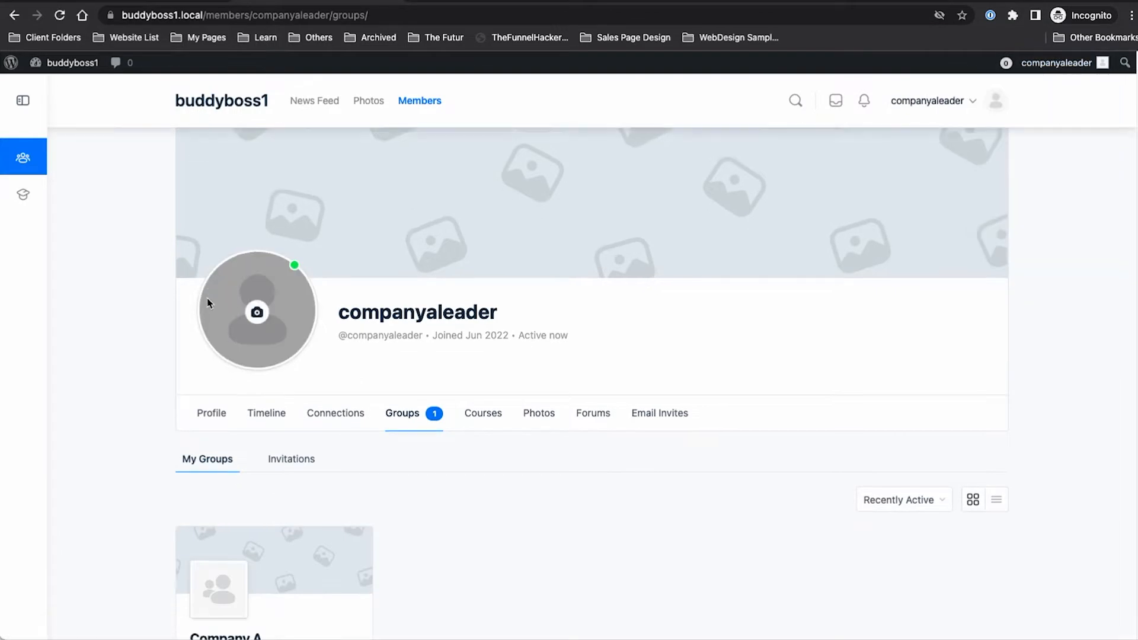
scroll(414, 368, down, 3)
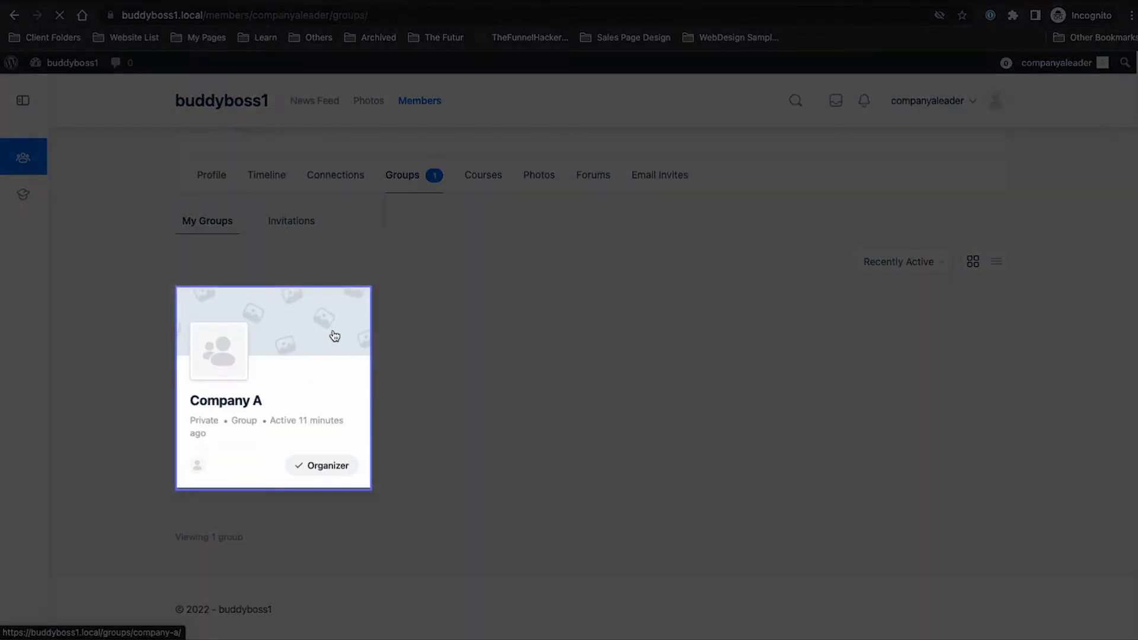
click(330, 332)
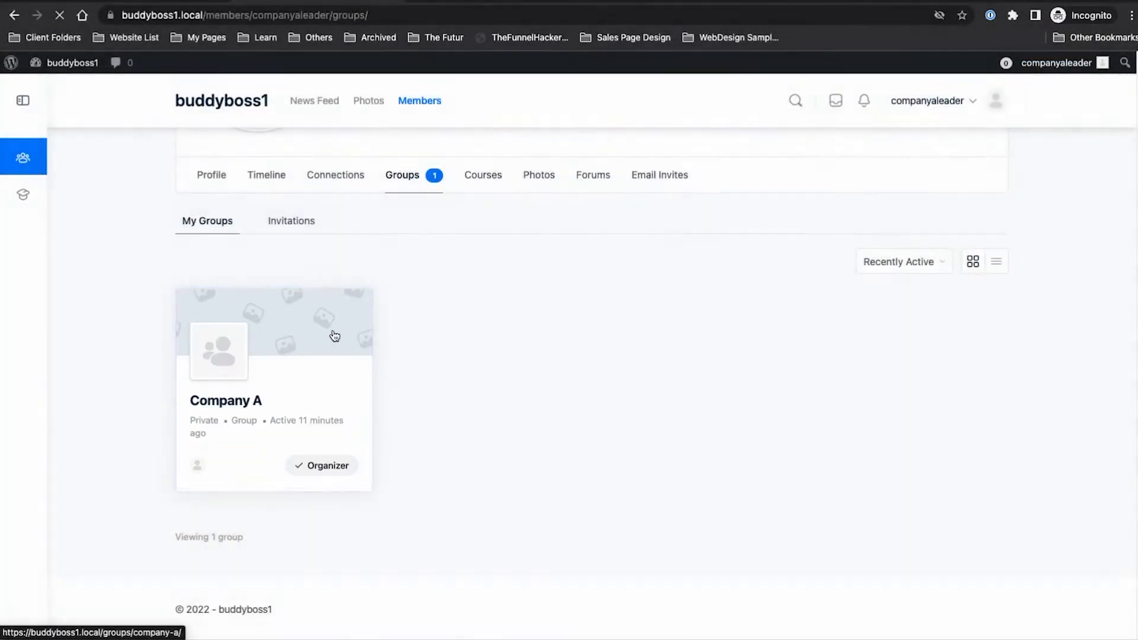
scroll(362, 450, down, 4)
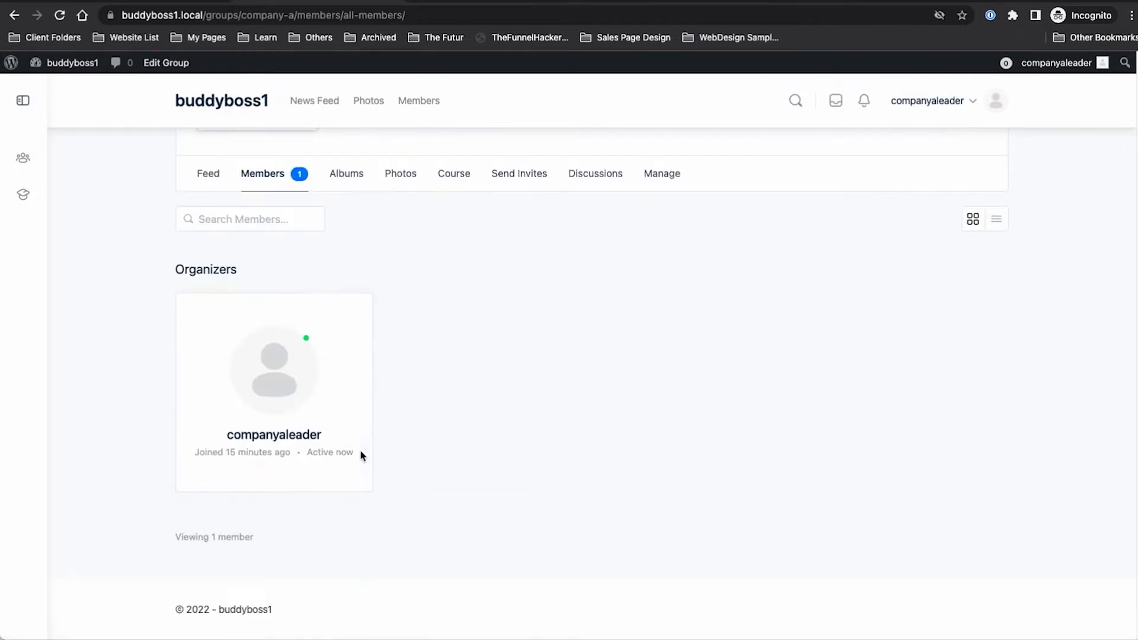
scroll(288, 386, up, 4)
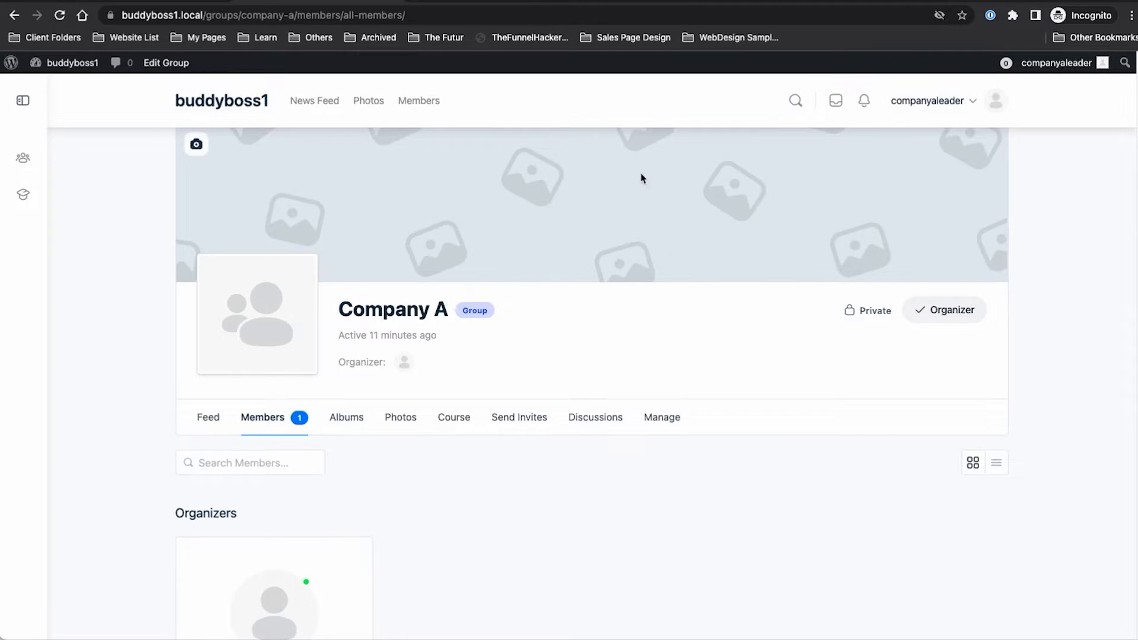
scroll(640, 174, up, 1)
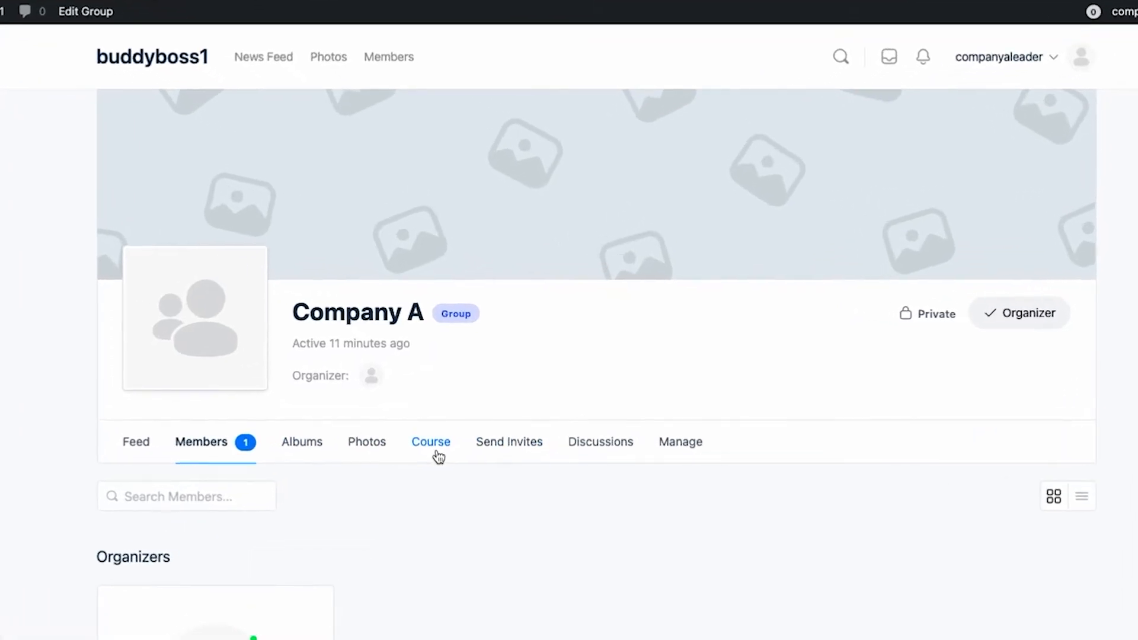
Step: Browse Company A's Course, Send Invites, Manage and Discussions tabs
click(438, 456)
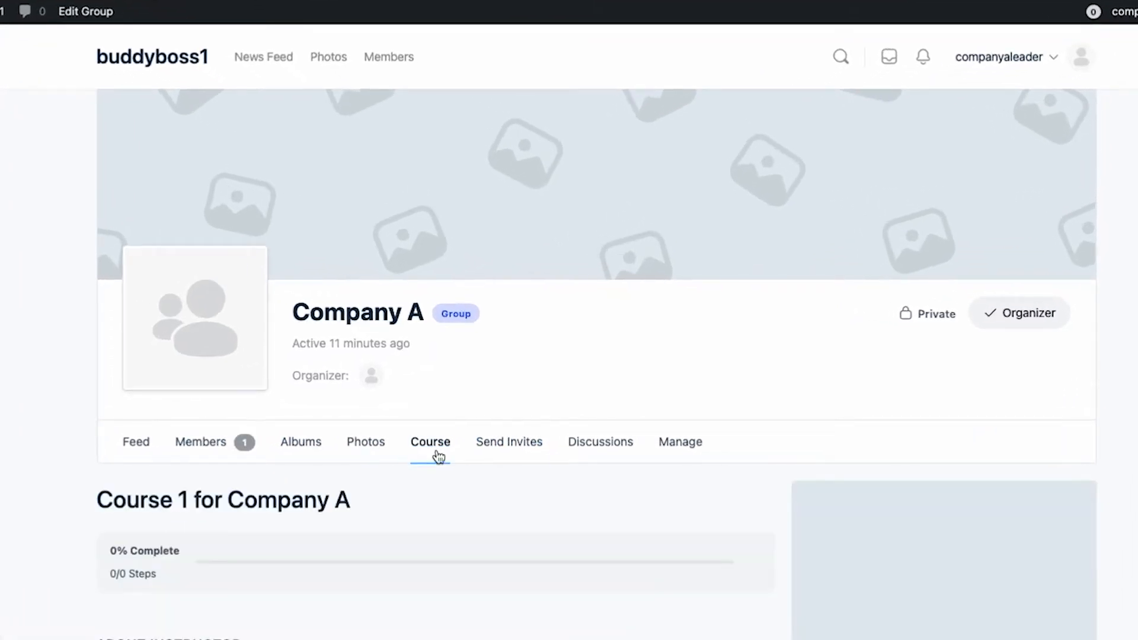
scroll(438, 456, down, 2)
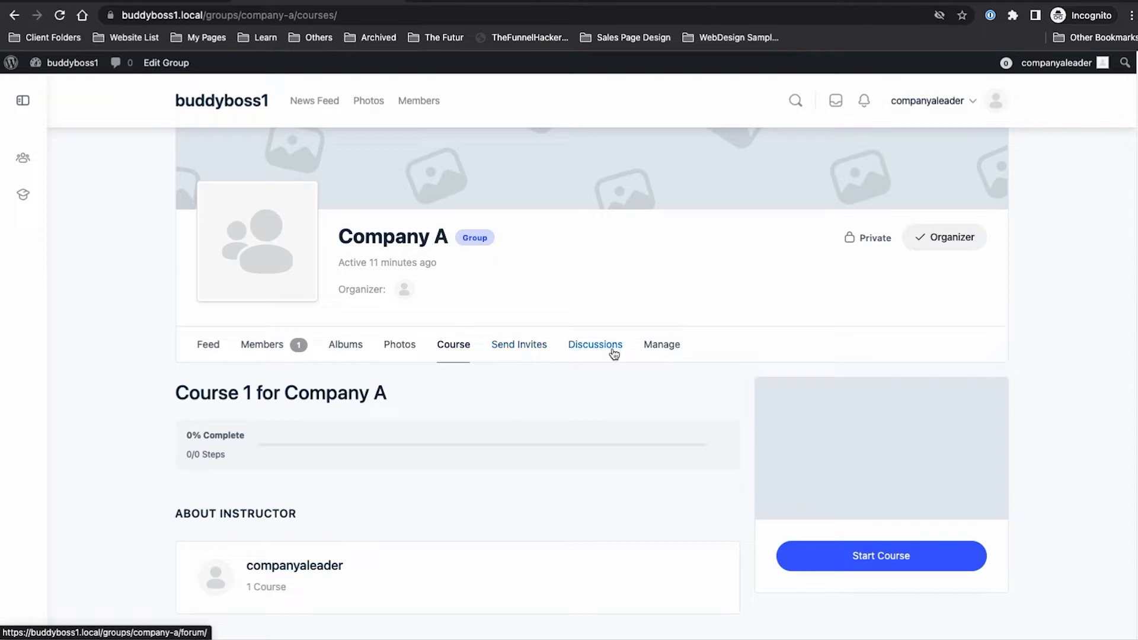
click(518, 355)
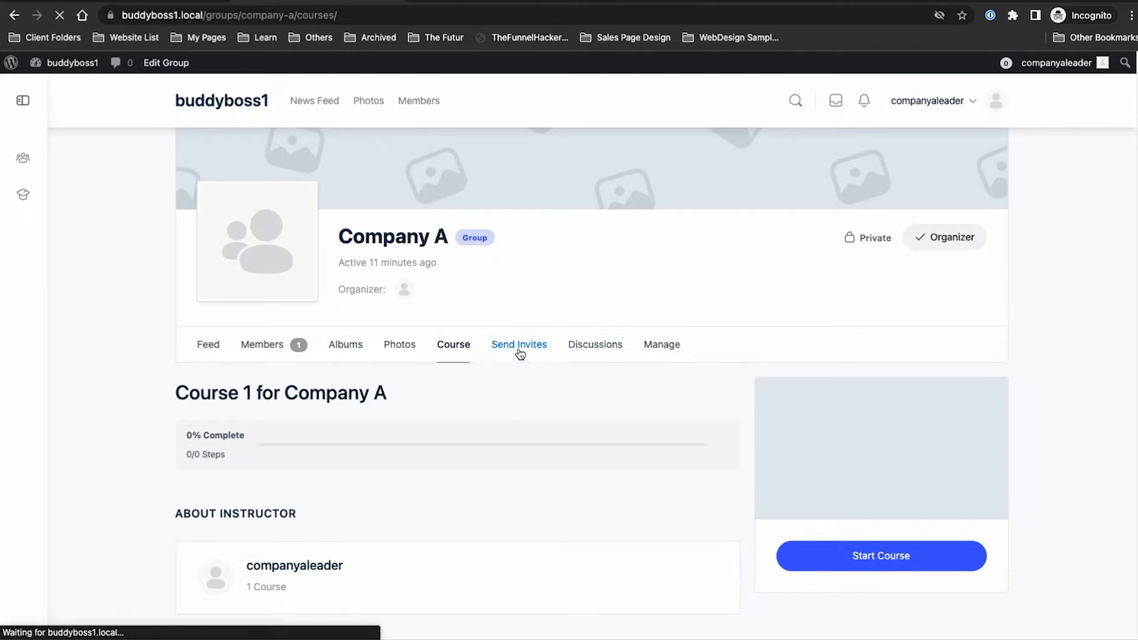
scroll(519, 355, down, 3)
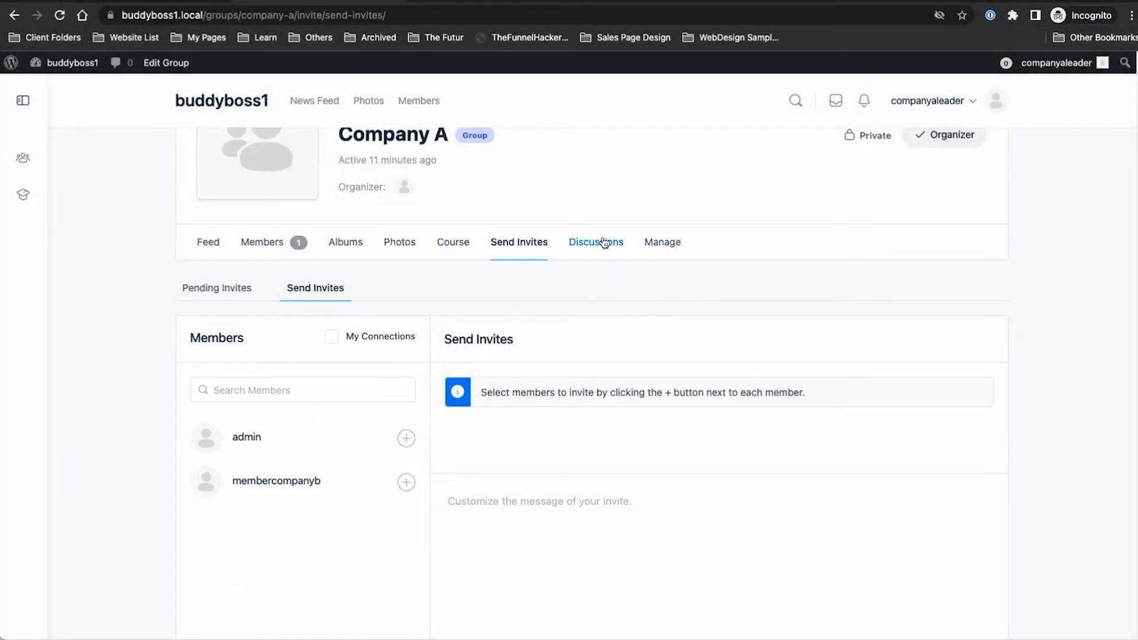
click(664, 245)
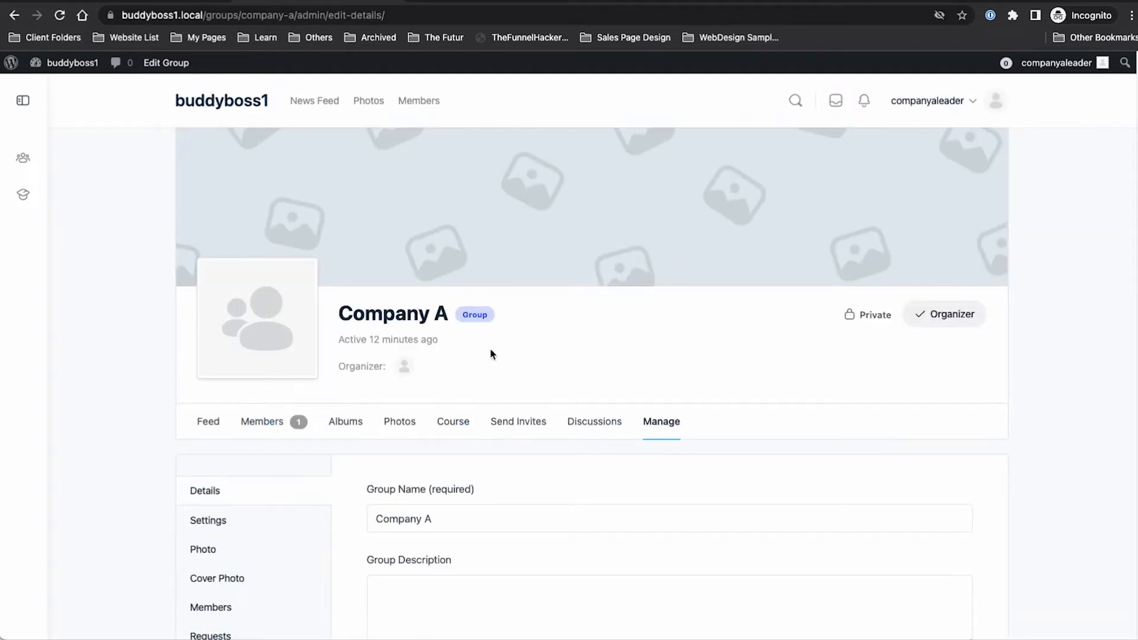
scroll(595, 375, down, 2)
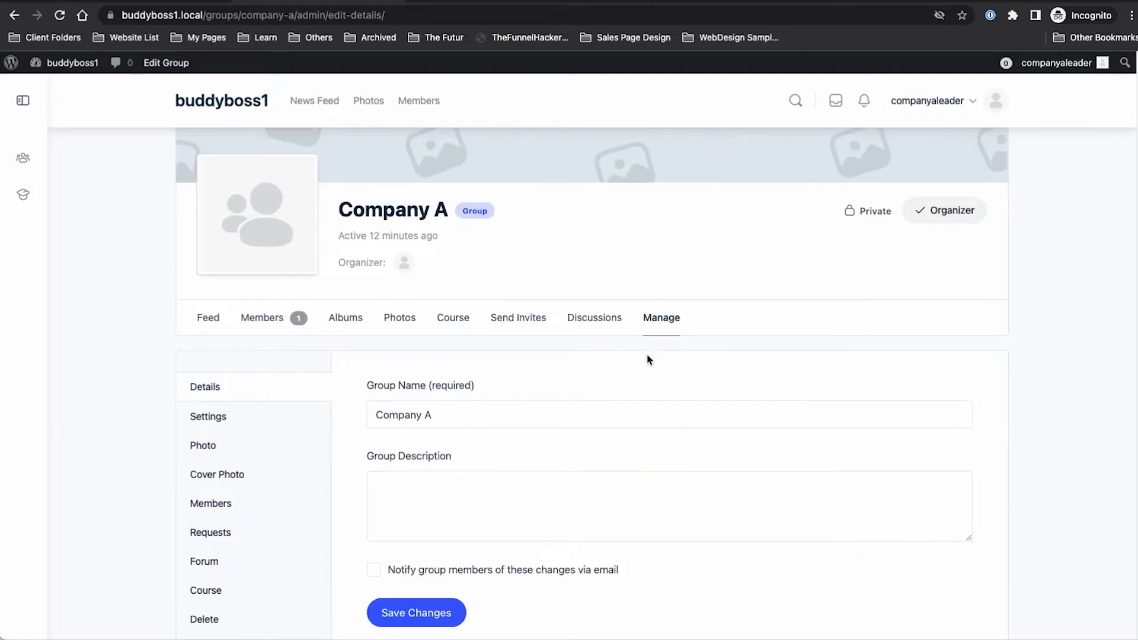
scroll(645, 349, down, 3)
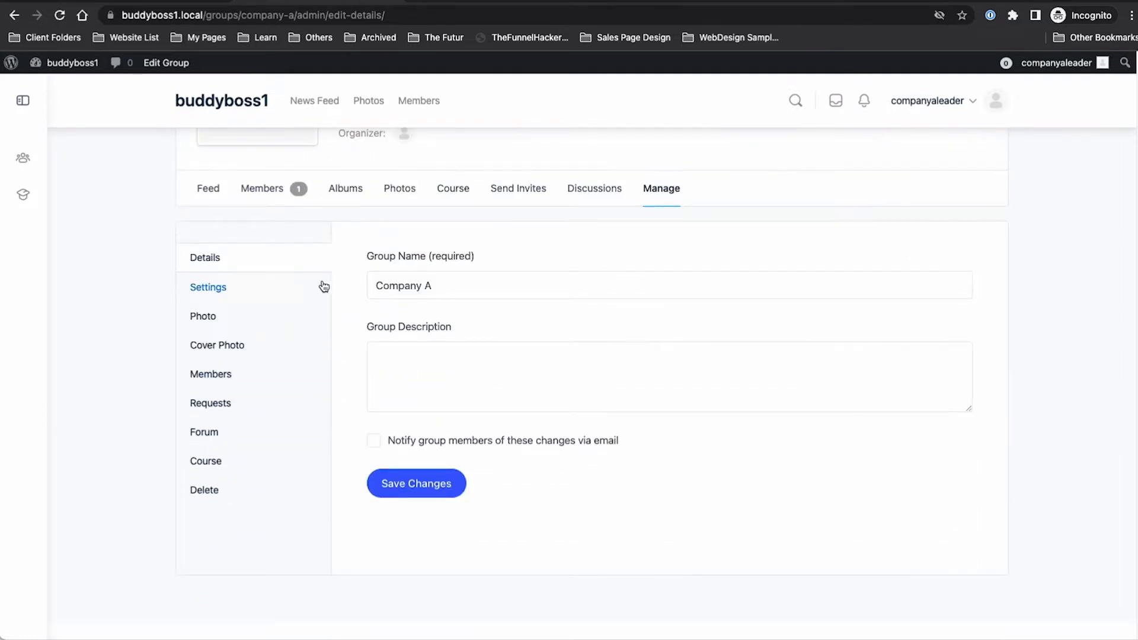
click(603, 190)
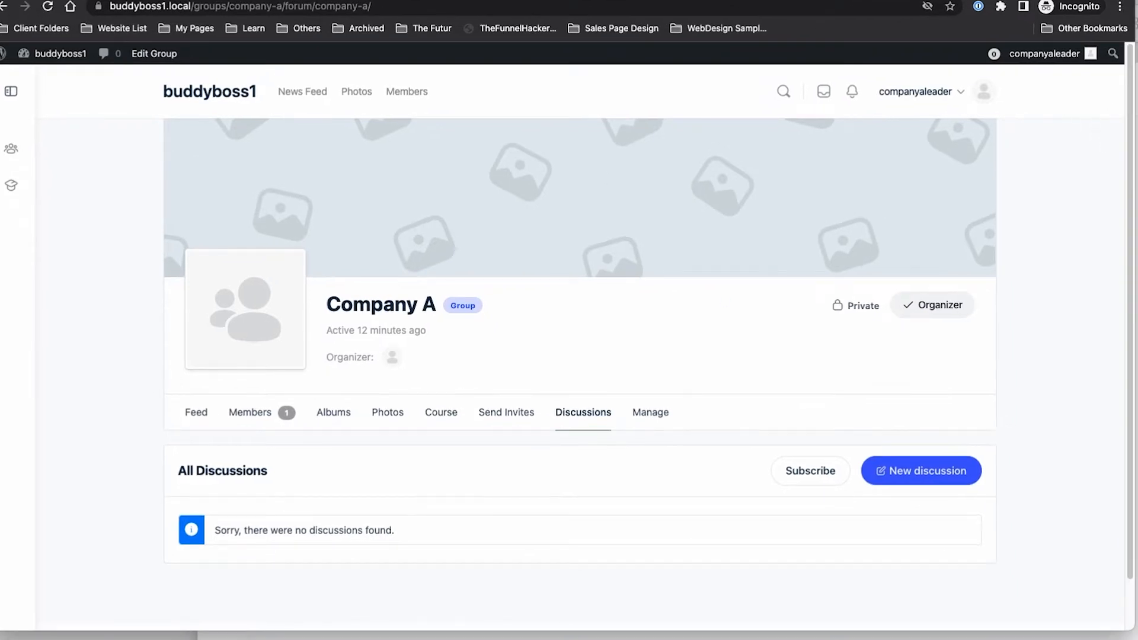
Step: Compare the member's courses view with the leader's My Courses and My Groups pages
click(1136, 178)
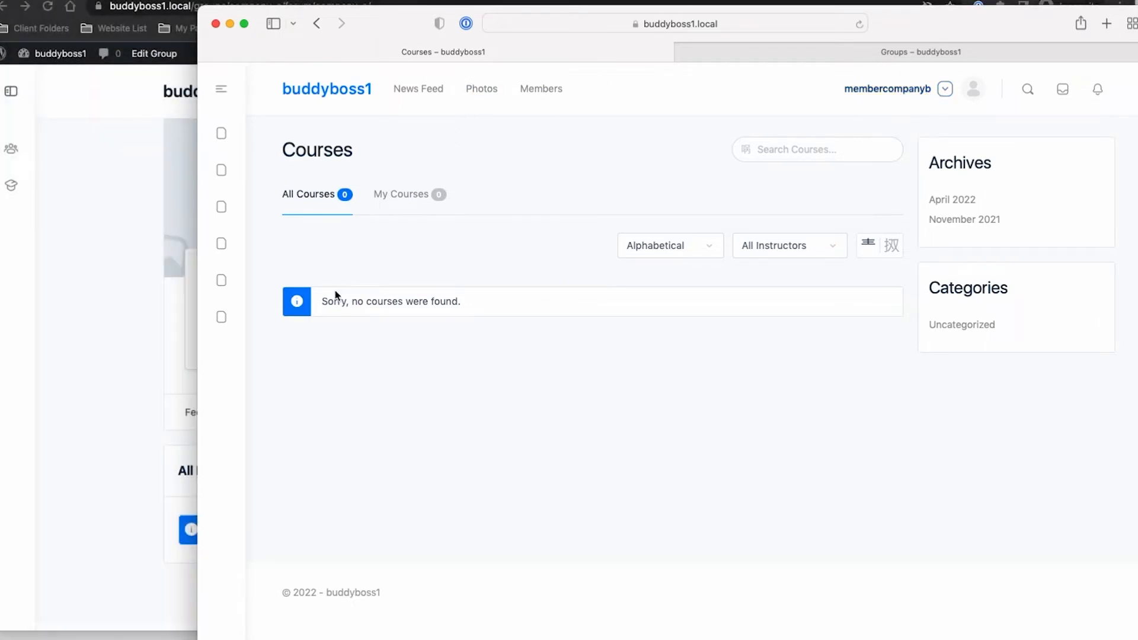
click(160, 327)
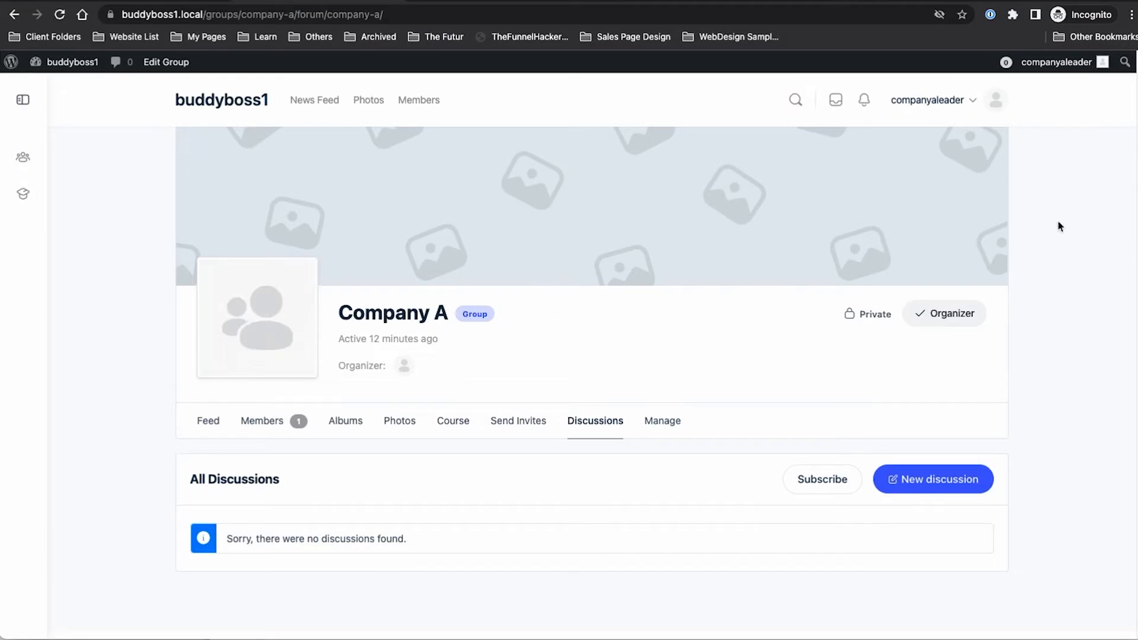
key(super+Tab)
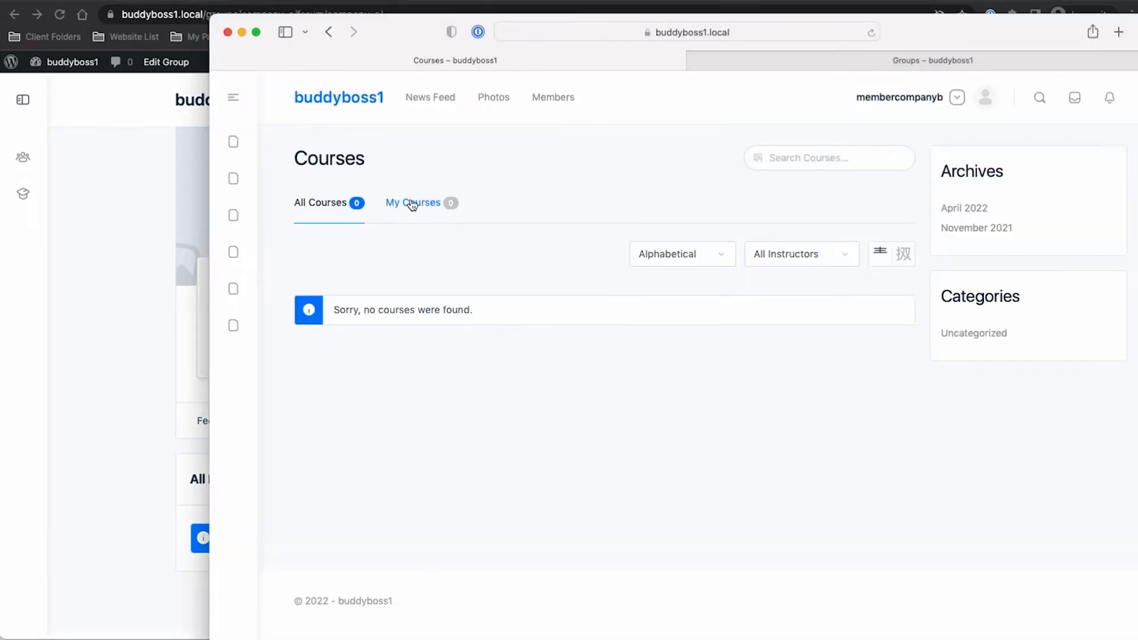
click(93, 200)
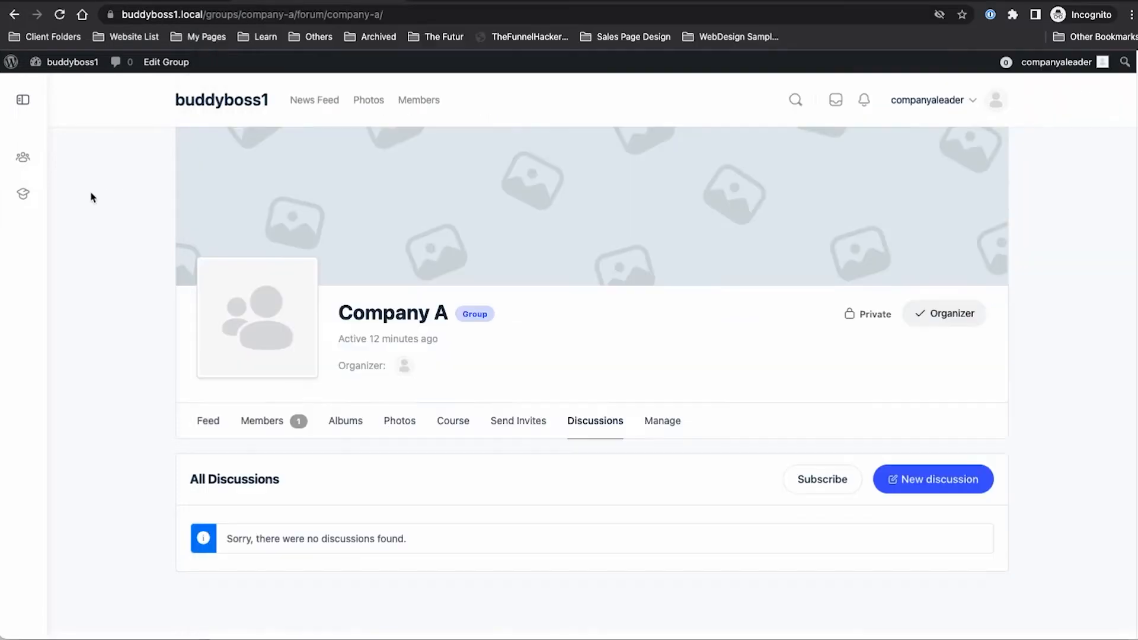
click(26, 196)
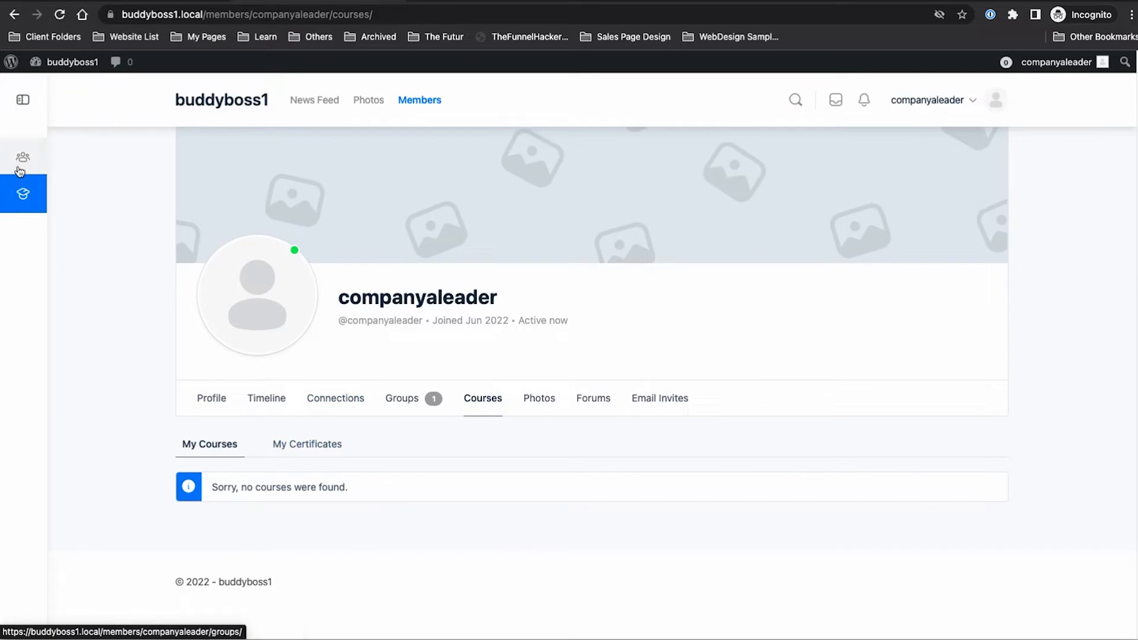
click(20, 172)
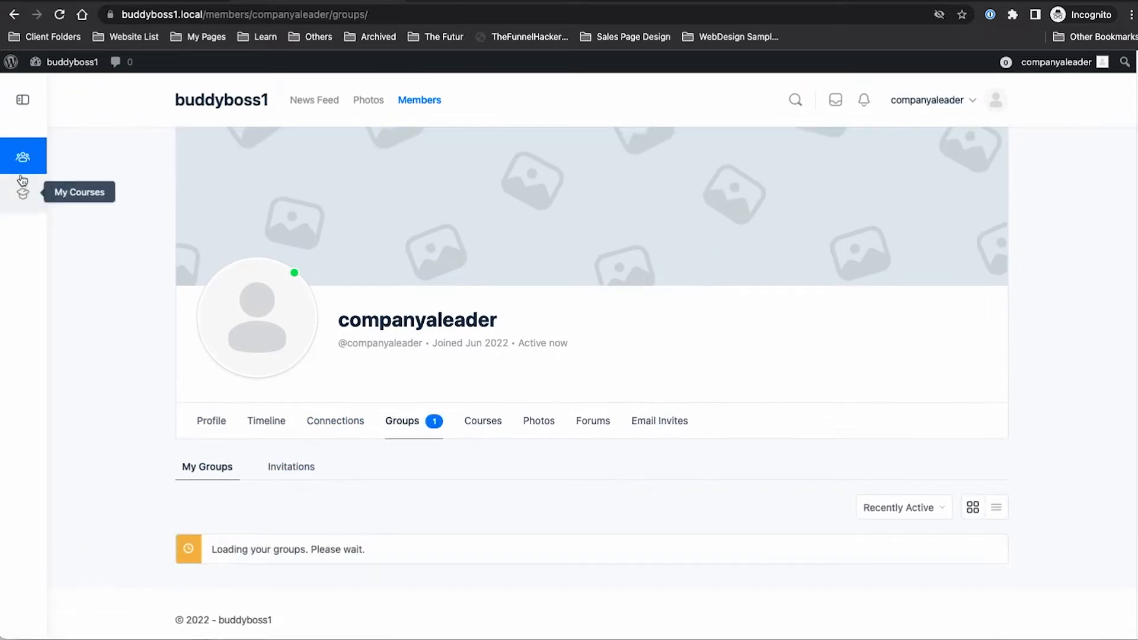
Step: Load the /courses catalogue, refresh the Company B member's groups list, and return
drag(238, 14, 418, 12)
text(courses)
key(Return)
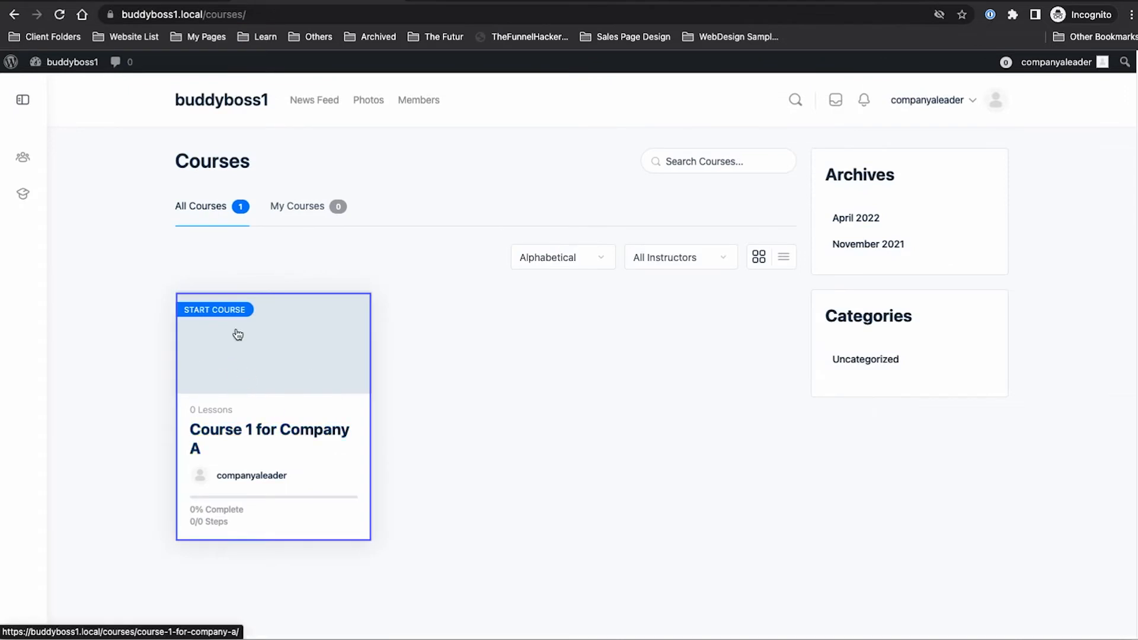
key(super+Tab)
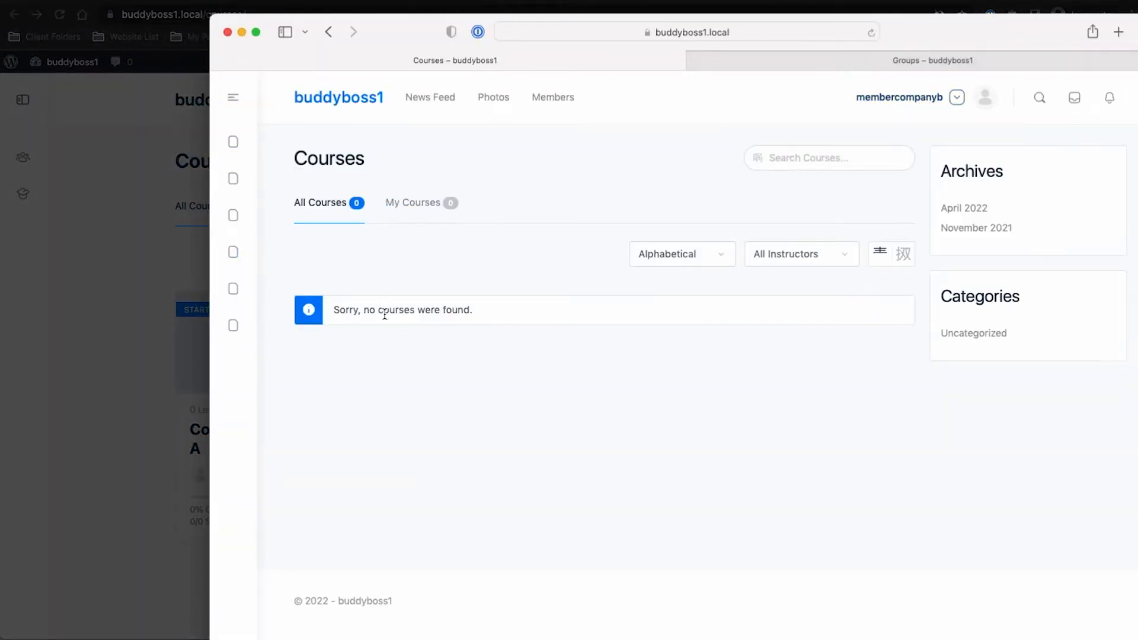
click(786, 62)
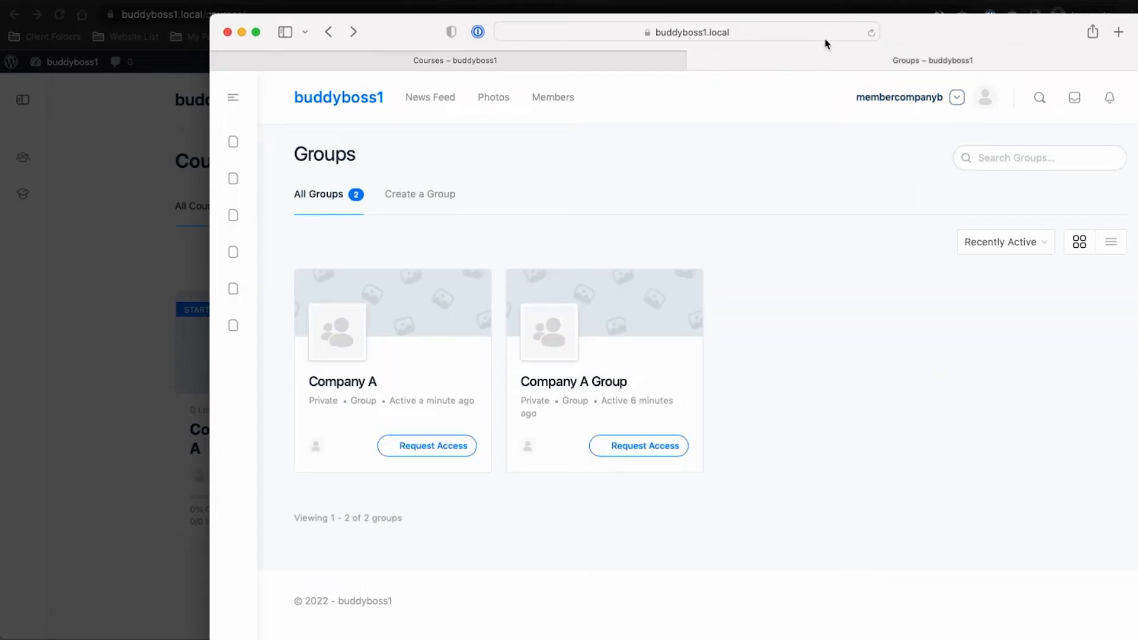
click(871, 32)
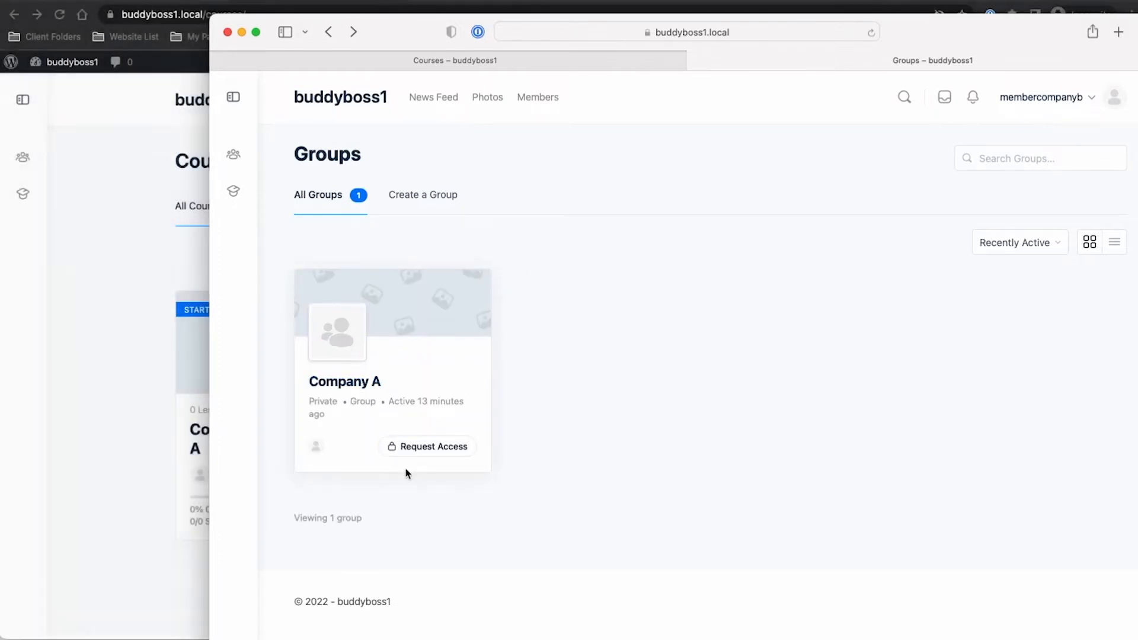
click(133, 424)
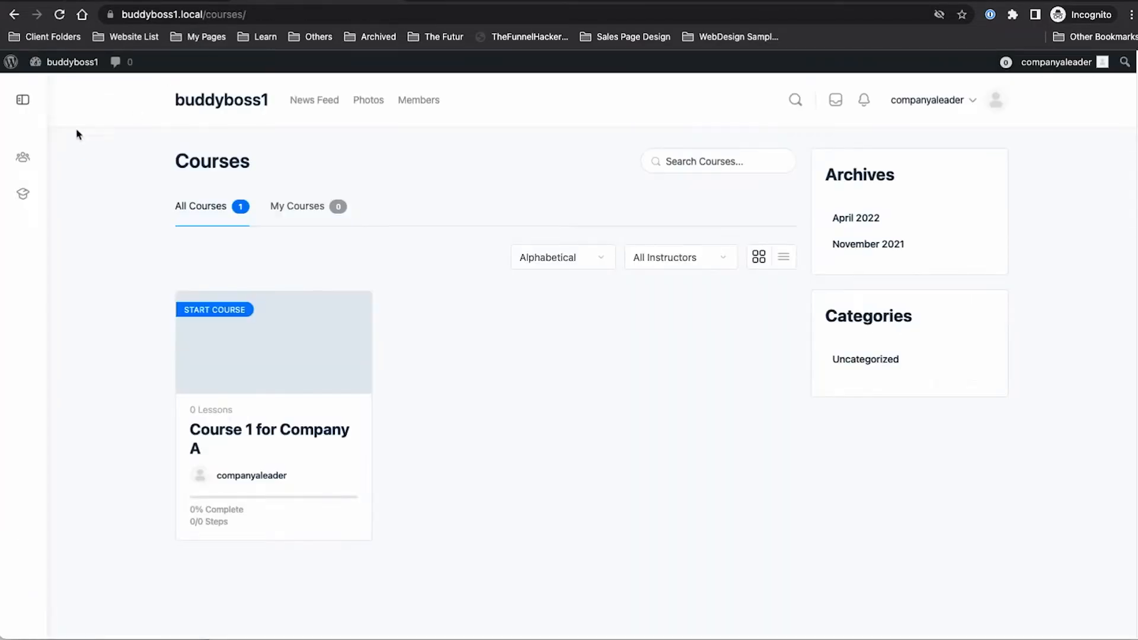
Step: Go through the leader's My Courses and My Groups to open the Company A group
click(23, 195)
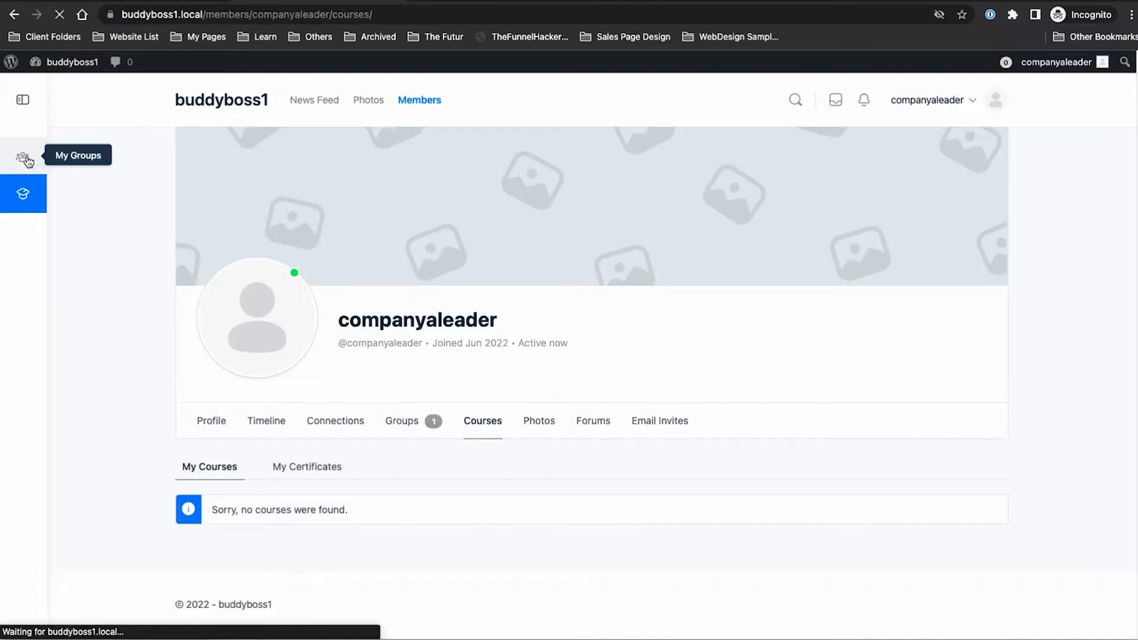
click(25, 158)
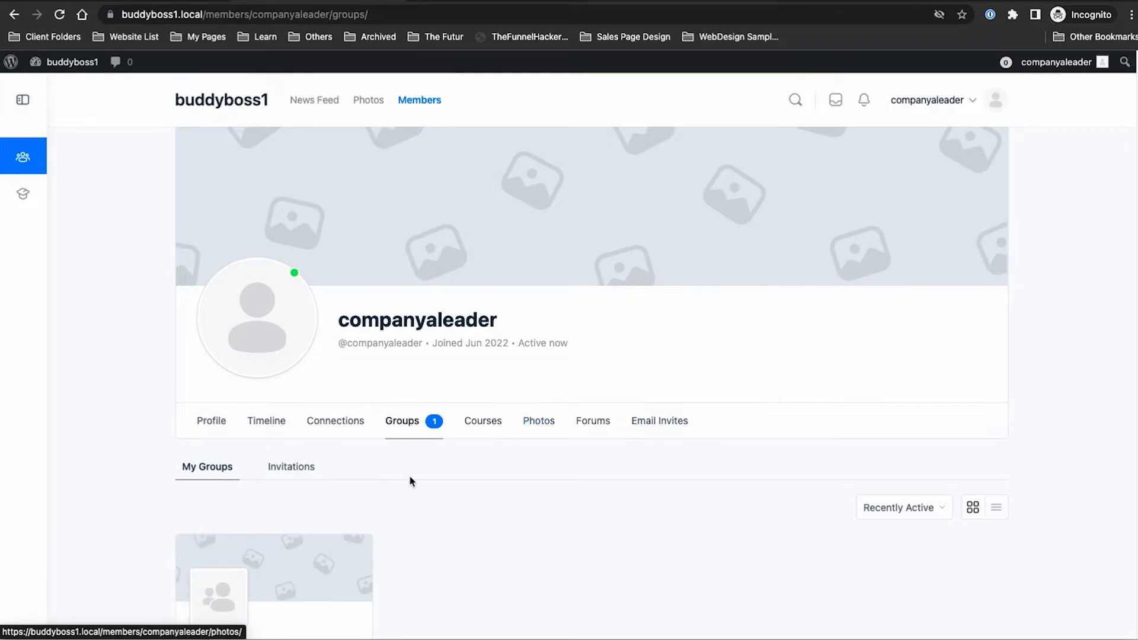
scroll(360, 450, down, 4)
click(320, 474)
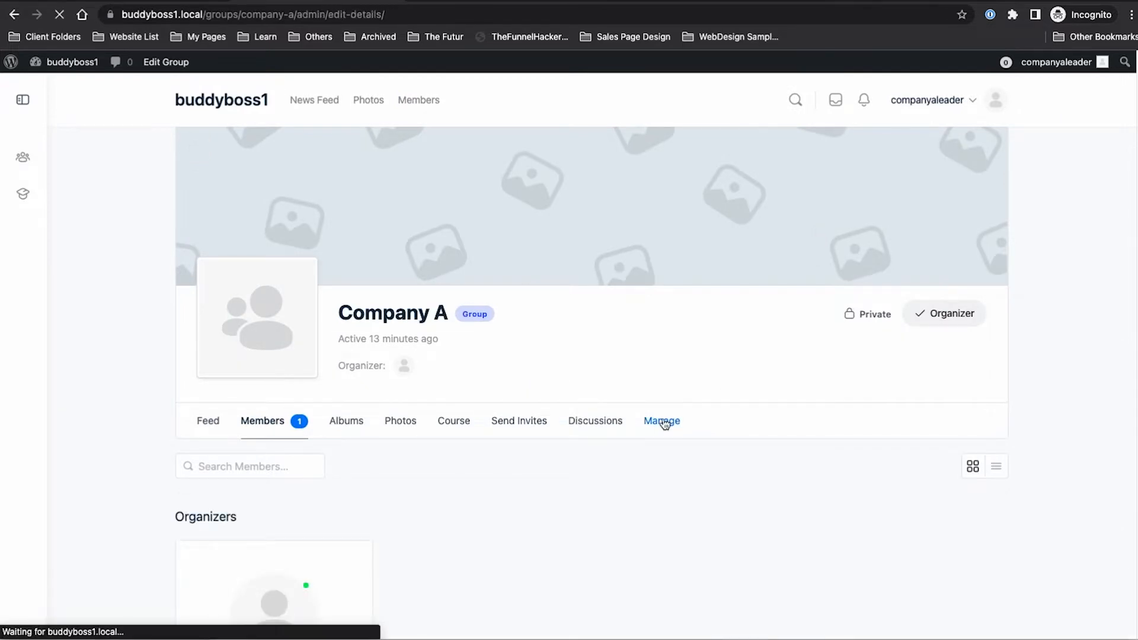
Step: Set Company A to 'This is a hidden group' in its Settings and save changes
scroll(664, 425, down, 2)
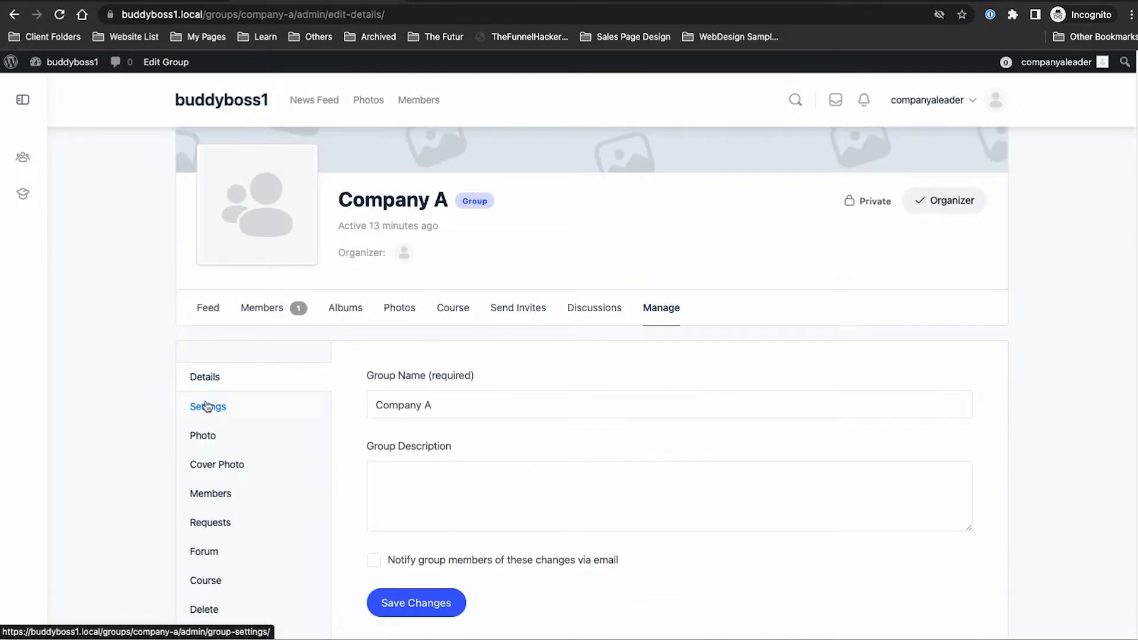
scroll(208, 409, down, 3)
click(230, 244)
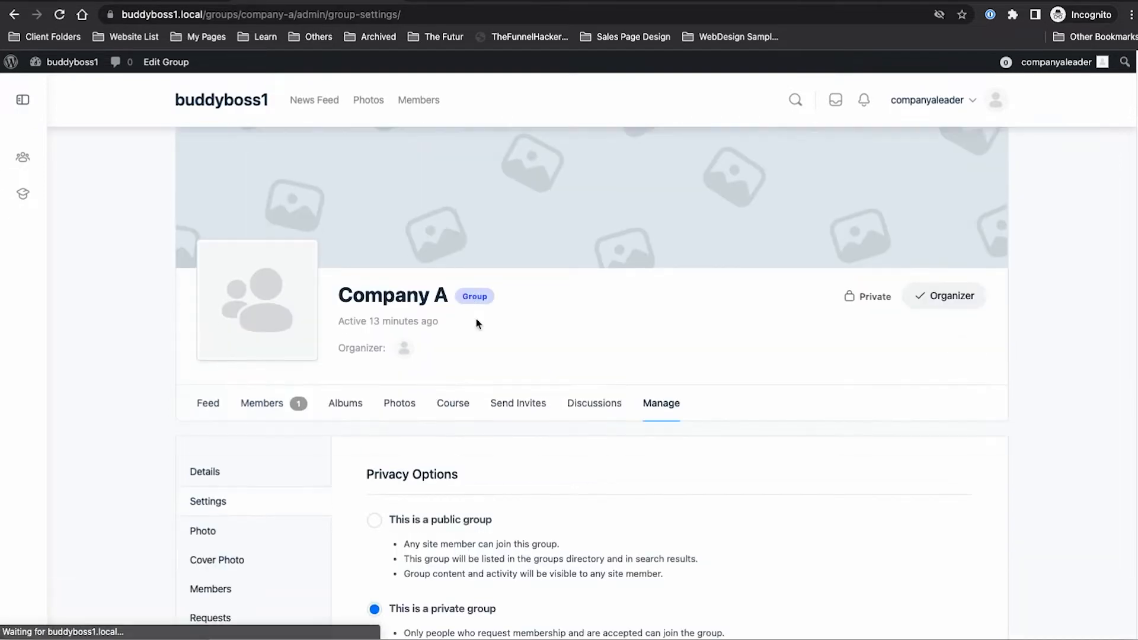
scroll(469, 368, down, 4)
click(375, 461)
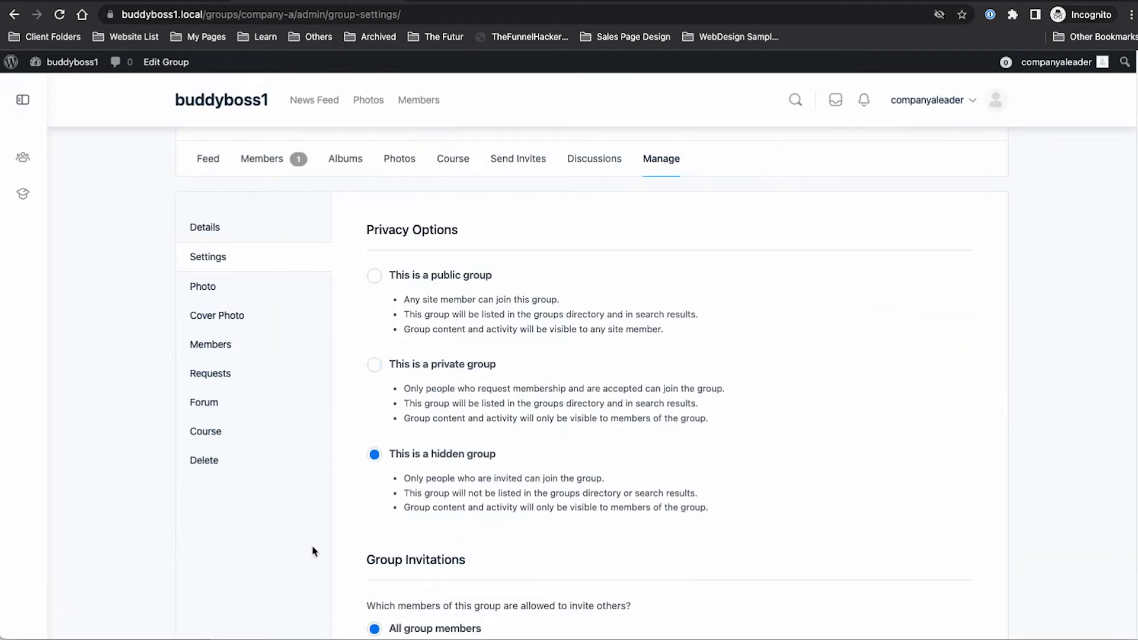
scroll(313, 622, down, 10)
click(414, 533)
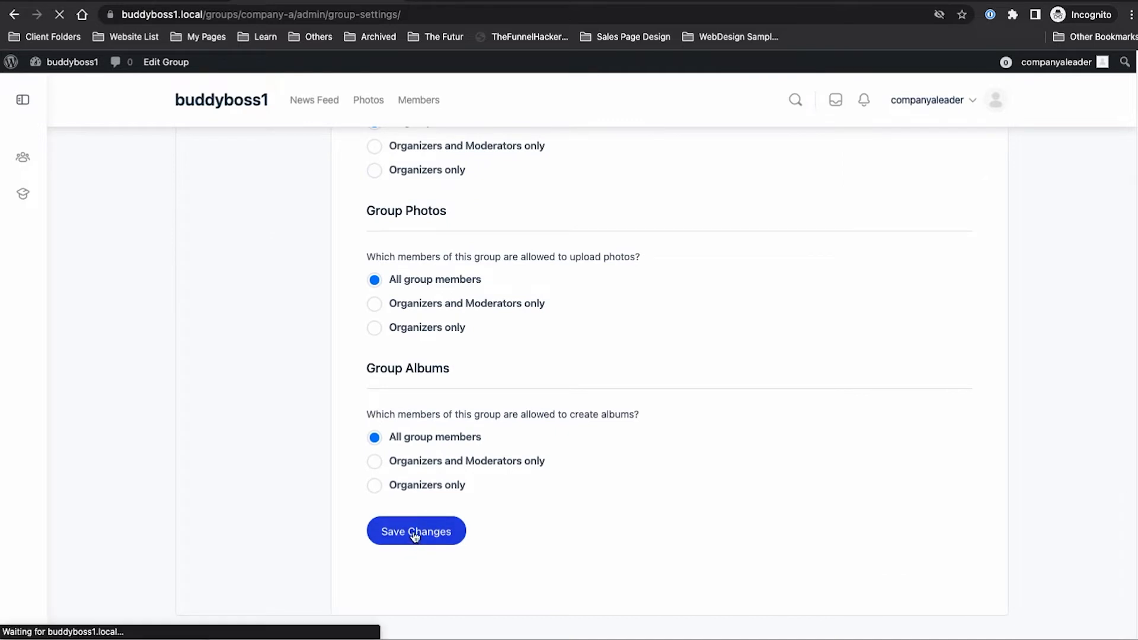
key(super+Tab)
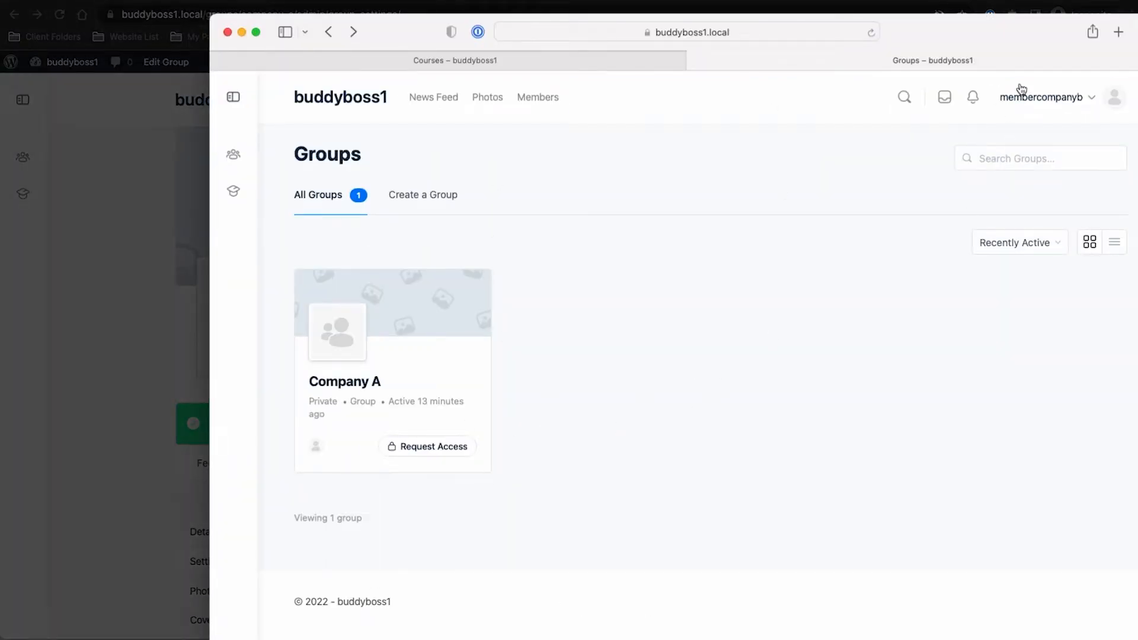
Step: Reload the member's Groups page to confirm no groups appear, then switch windows back
click(871, 33)
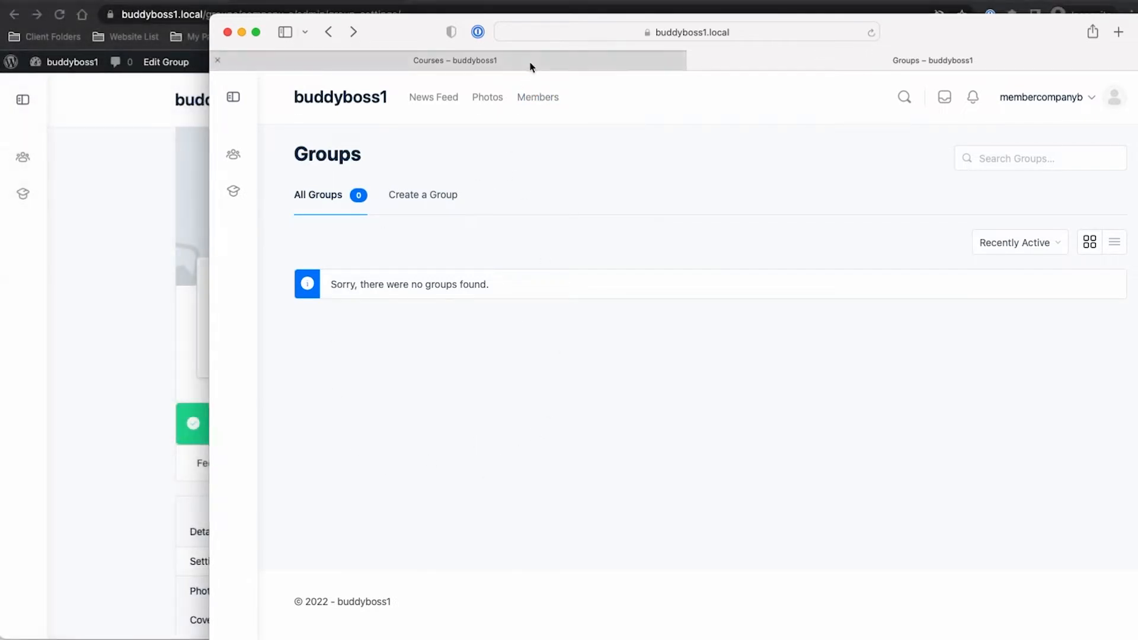
click(72, 277)
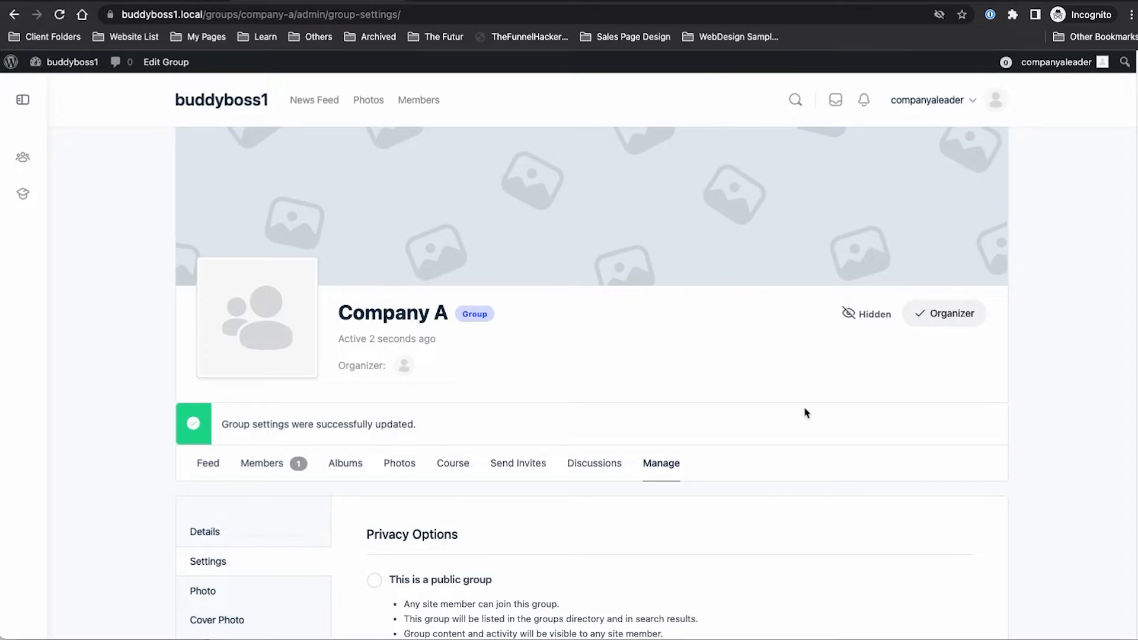
scroll(670, 413, down, 4)
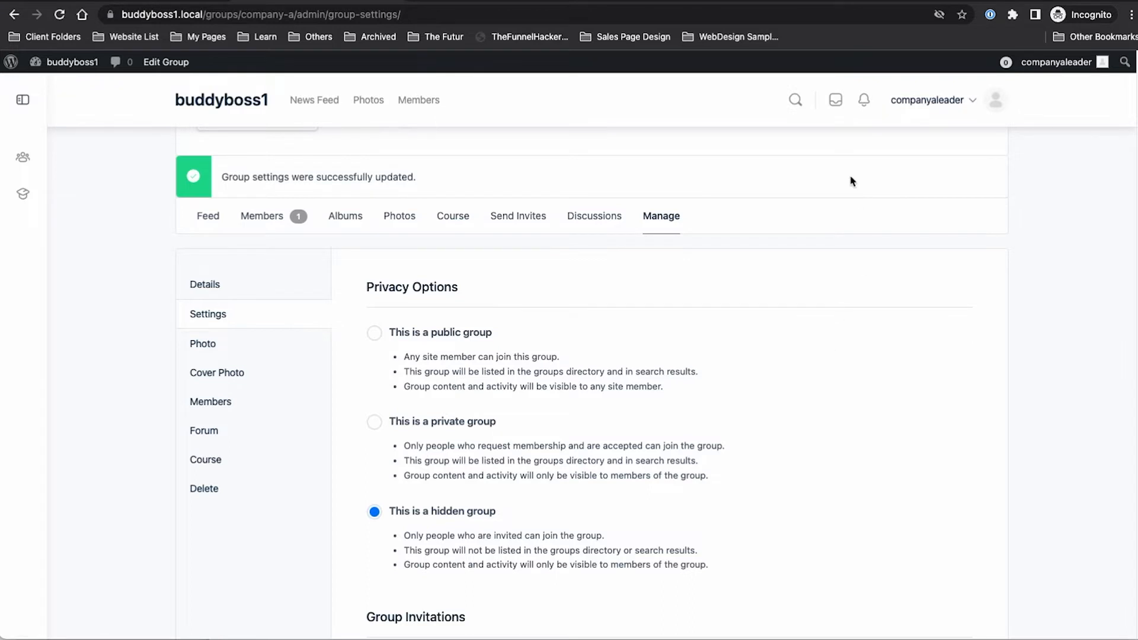
key(super+Tab)
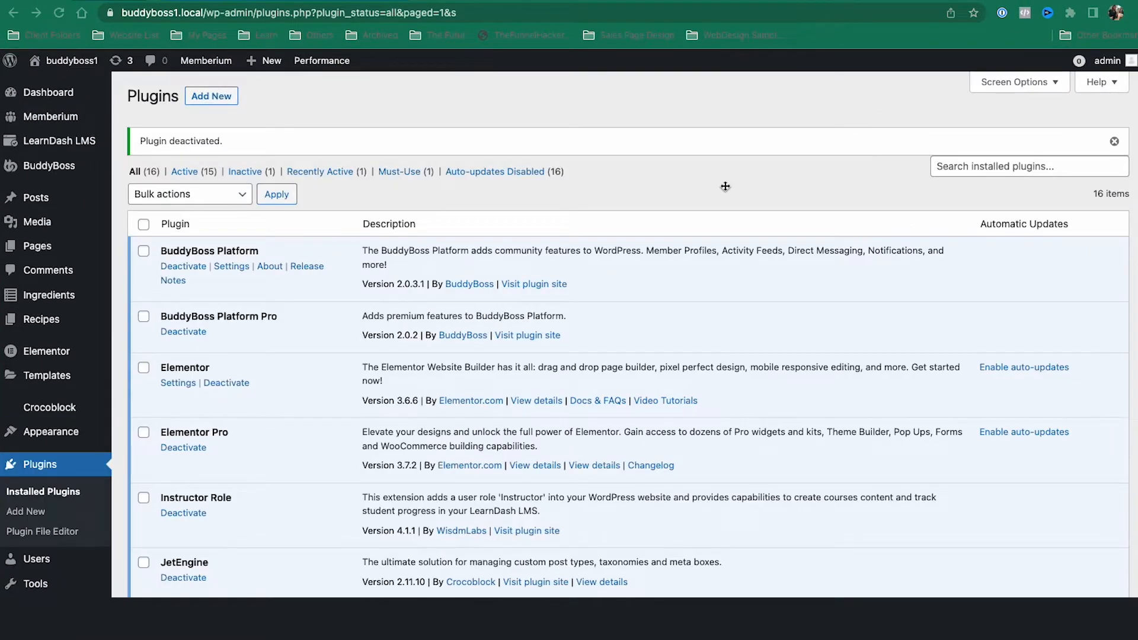
Step: Start a new user and enter the Company A member's username and e-mail address
scroll(724, 189, down, 8)
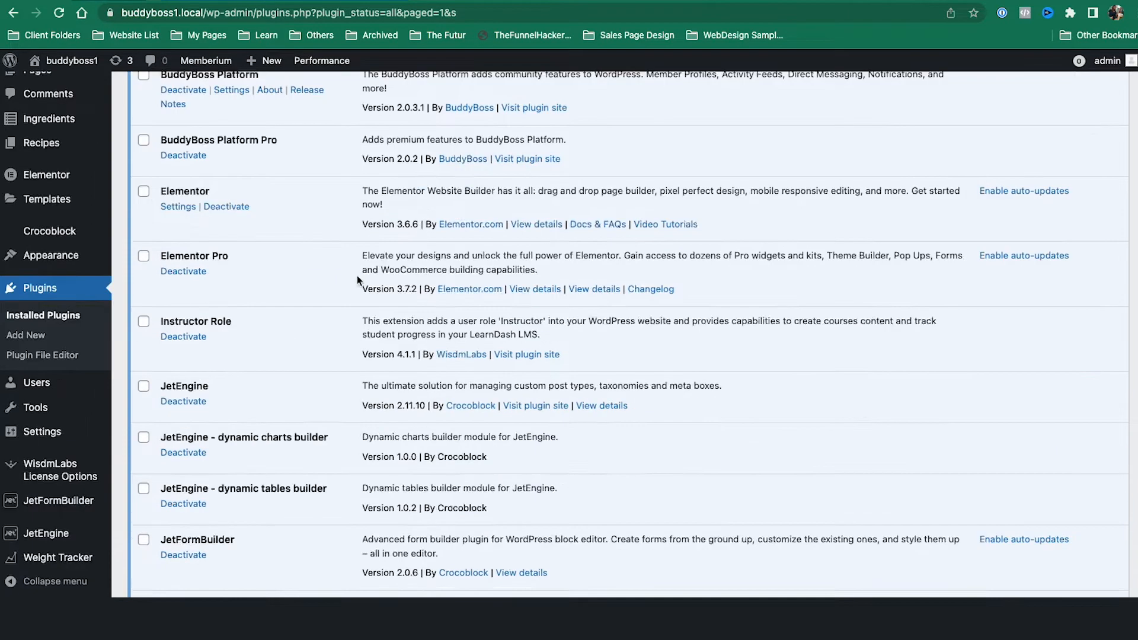
mouse_move(89, 385)
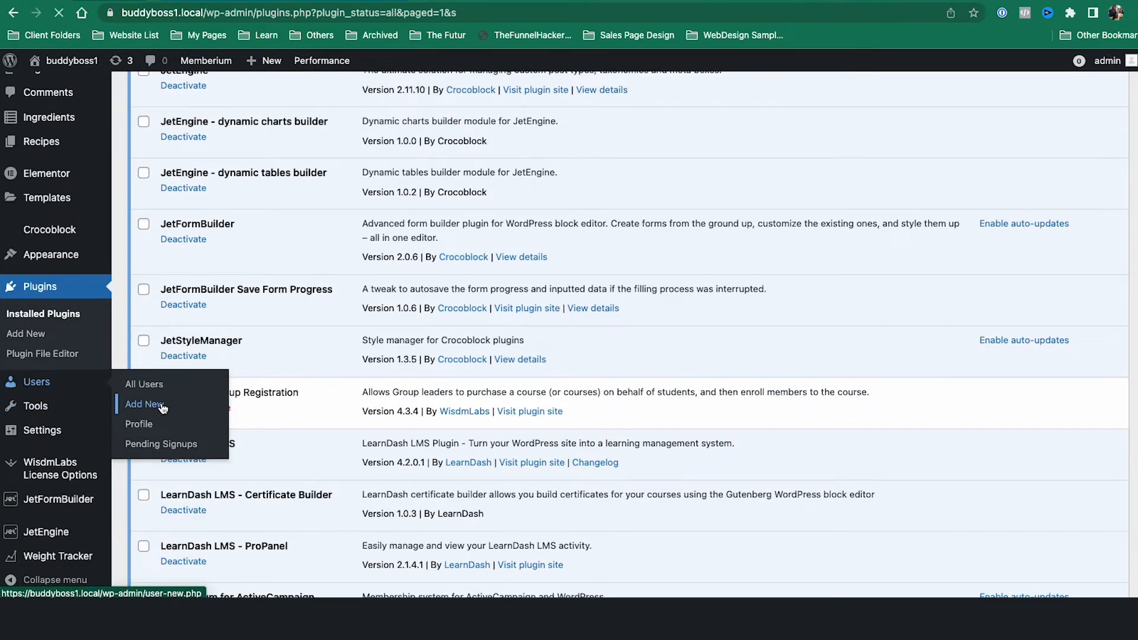
click(160, 405)
click(351, 163)
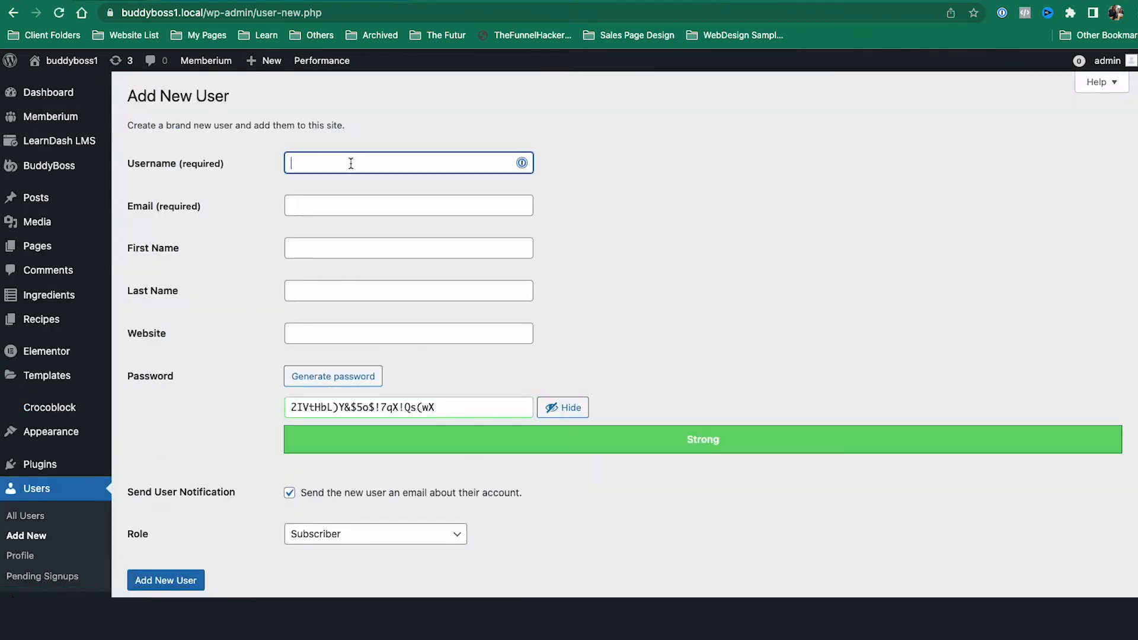
text(companyamember)
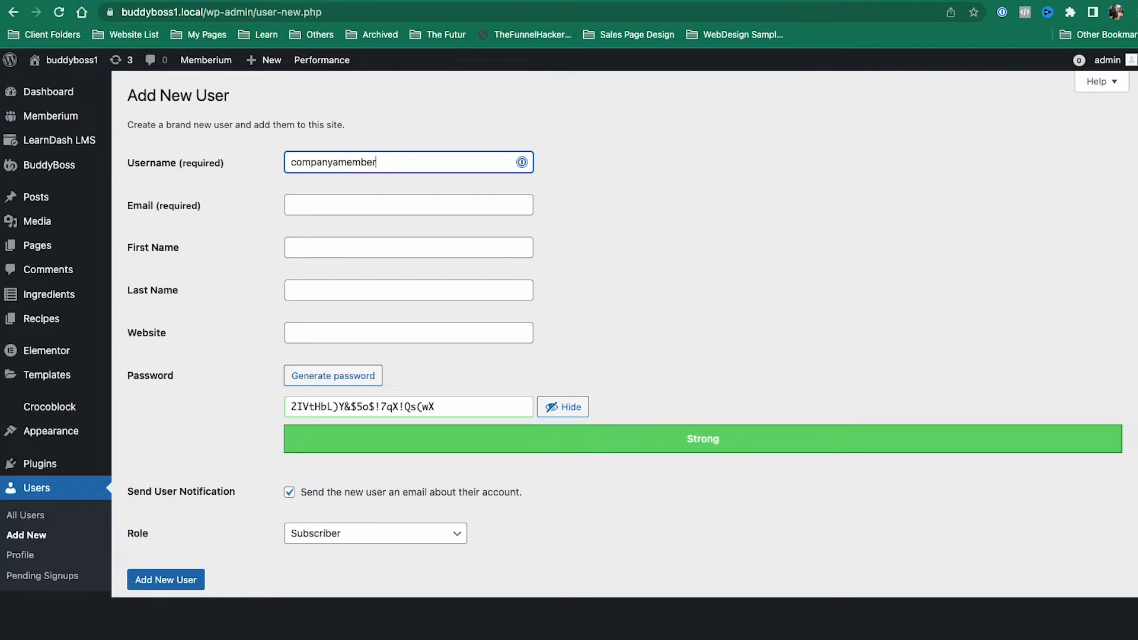
key(Tab)
text(dani)
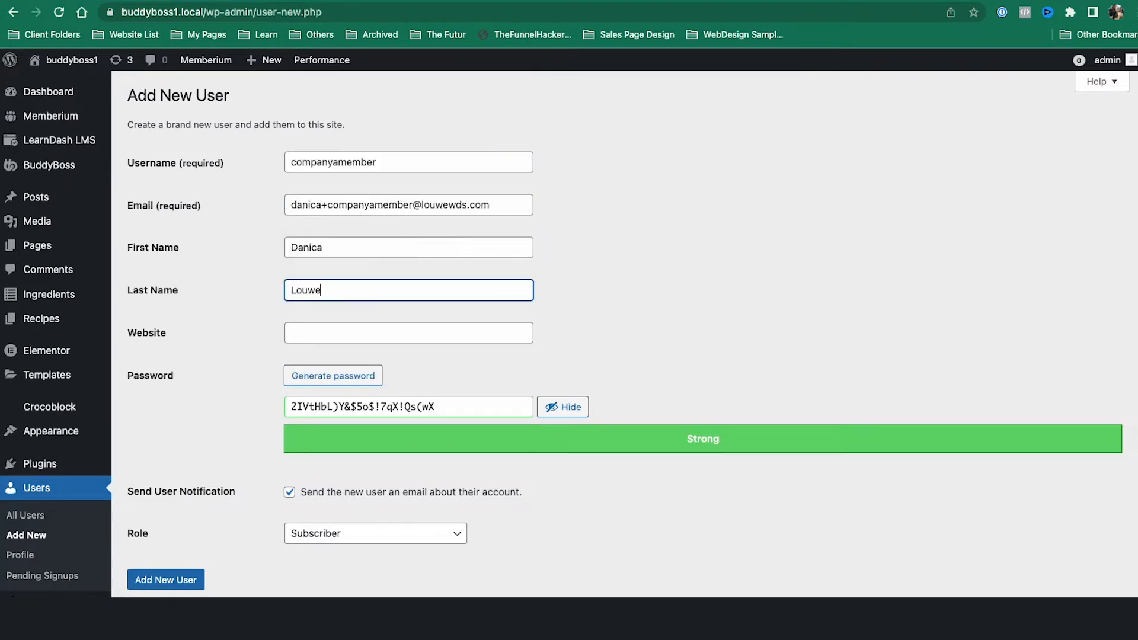
Step: Use the username as the password, confirm the weak password, and leave the role as Subscriber
double_click(394, 166)
key(ctrl+c)
click(368, 405)
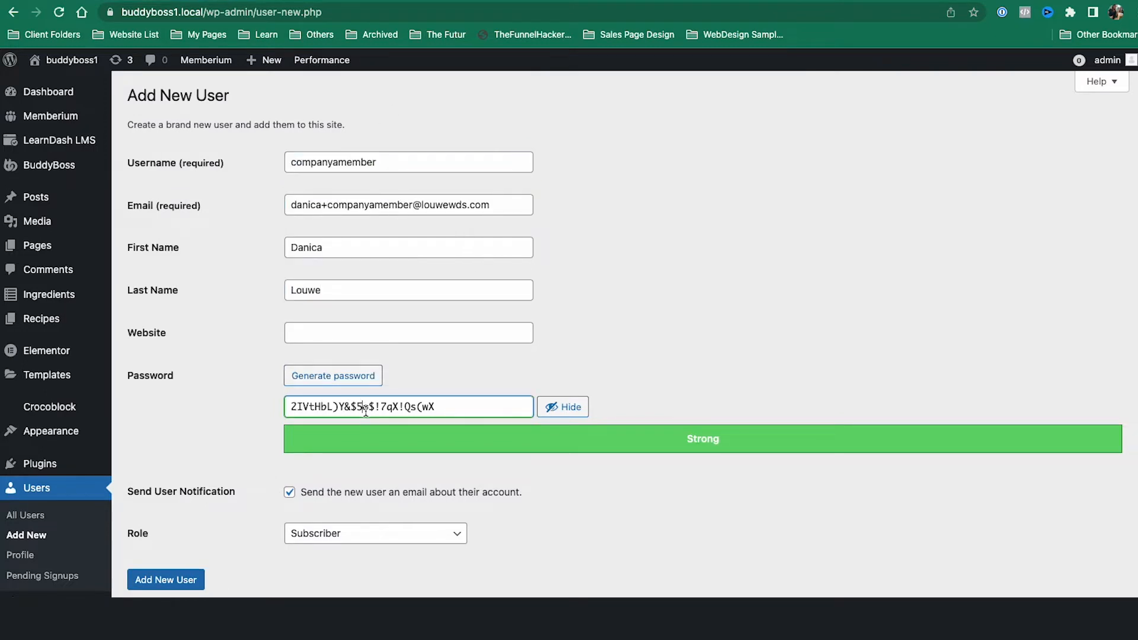
key(ctrl+a)
key(ctrl+v)
click(390, 494)
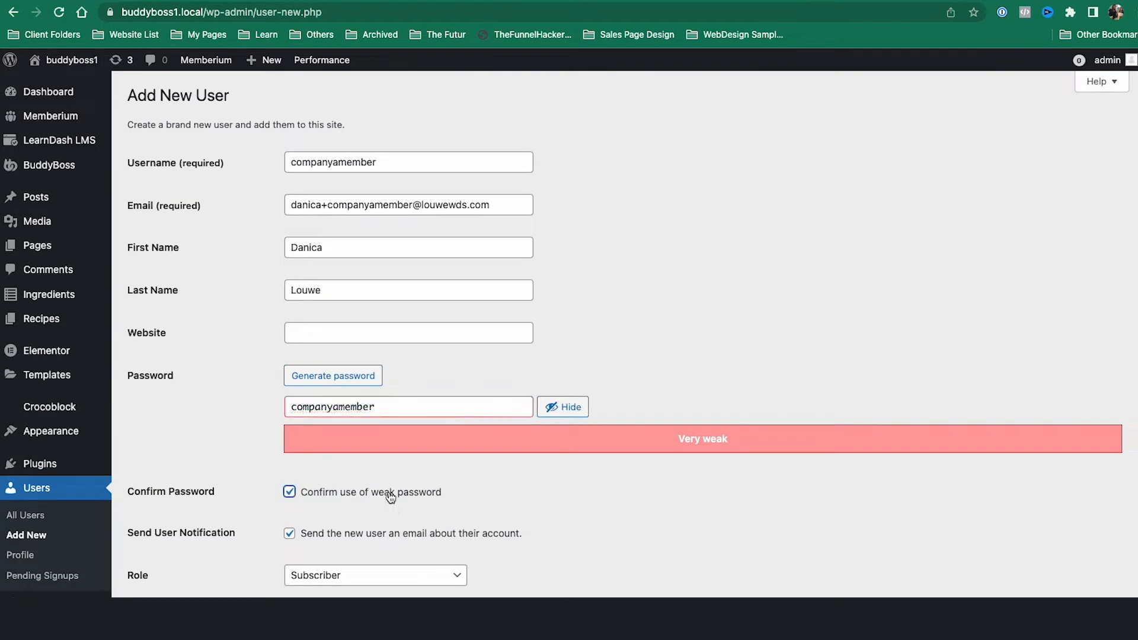
scroll(548, 463, down, 3)
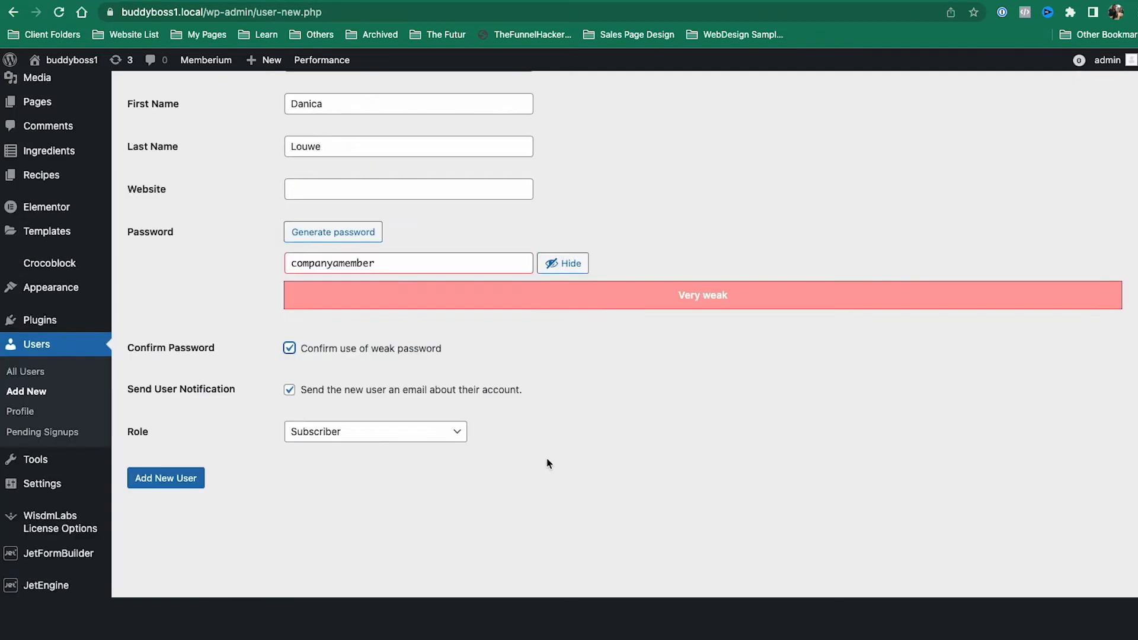
click(344, 437)
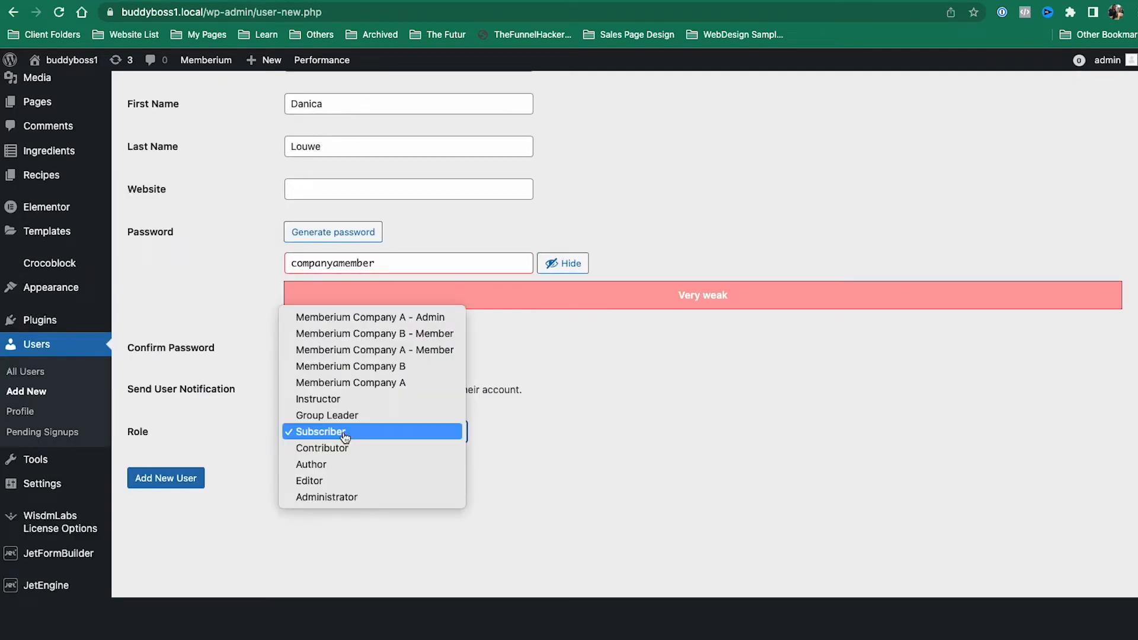
click(571, 434)
scroll(149, 305, up, 3)
Step: View the Memberium Memberships levels, then go to ActiveCampaign's Manage Tags page
mouse_move(75, 113)
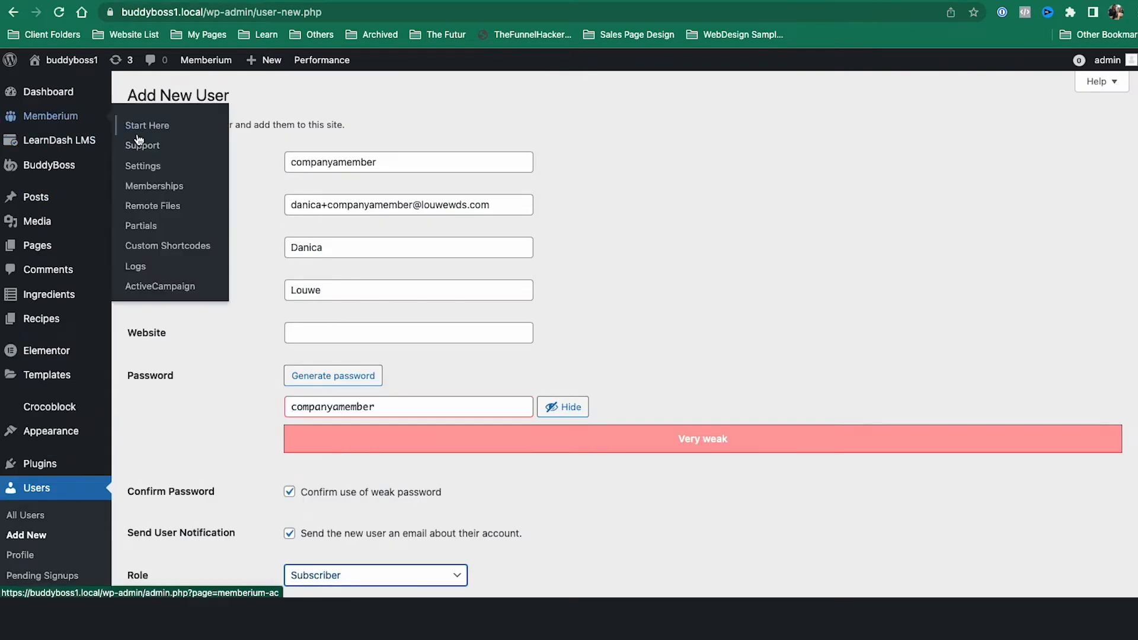
click(154, 186)
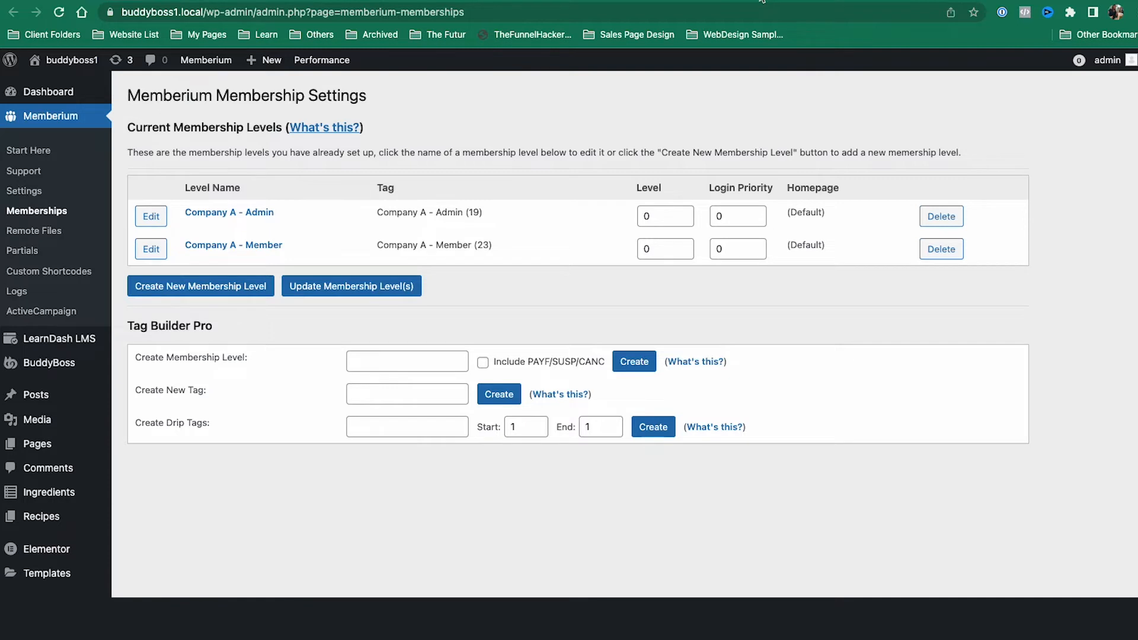
click(818, 2)
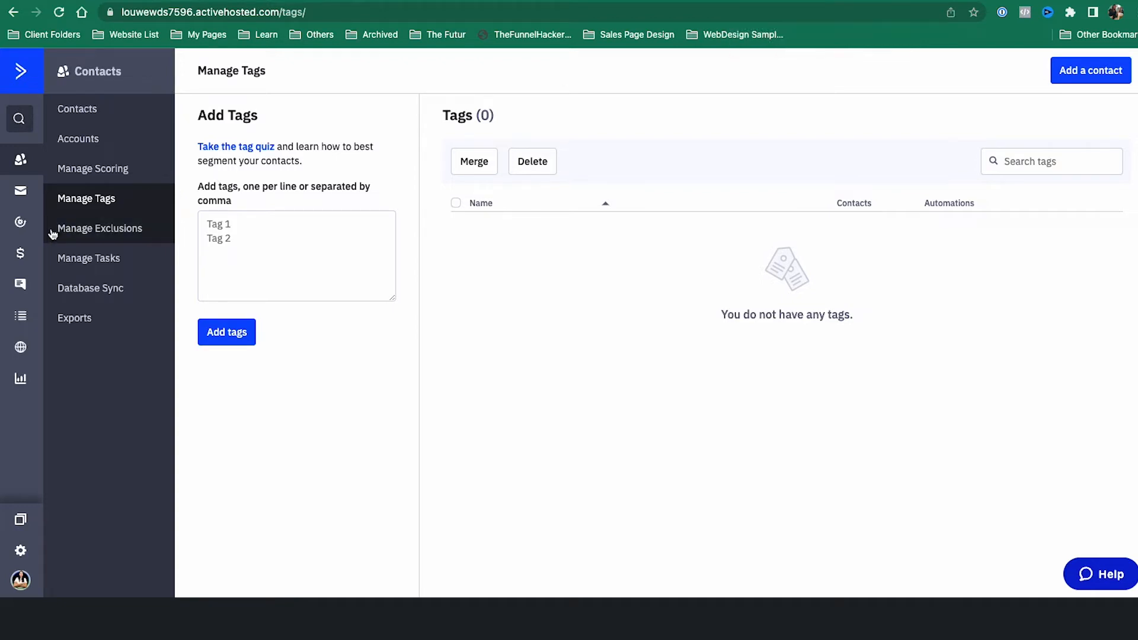
Step: Return to the 'Memberium Memberships – buddyboss1' settings page showing tags 19 and 23
click(741, 1)
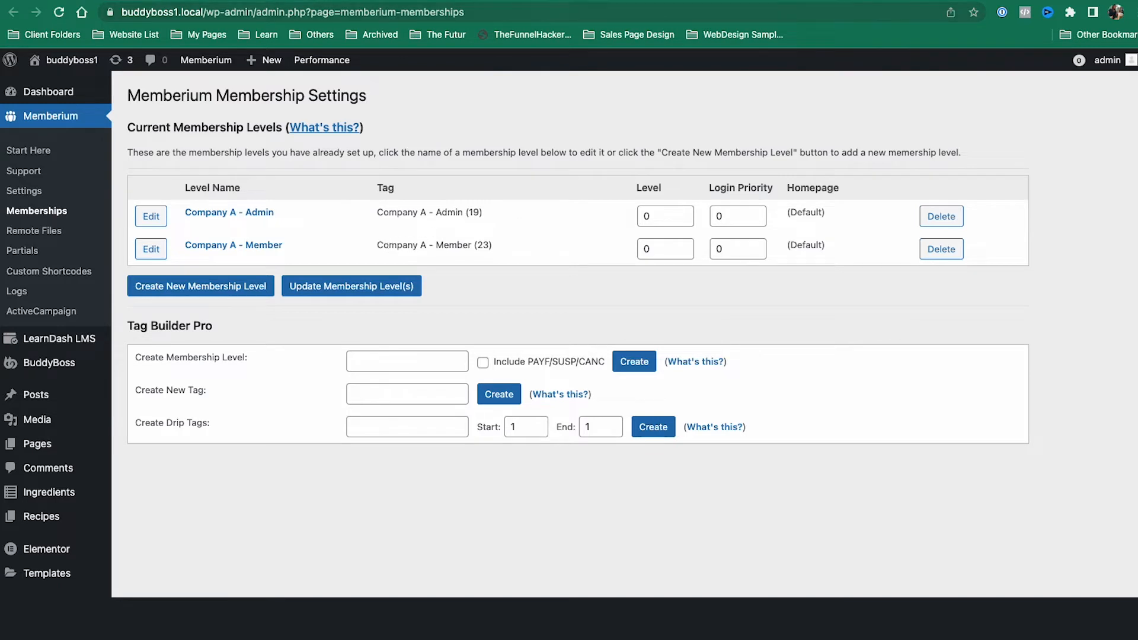
Step: Set the new user's role to Memberium Company A - Member and create the user
click(617, 1)
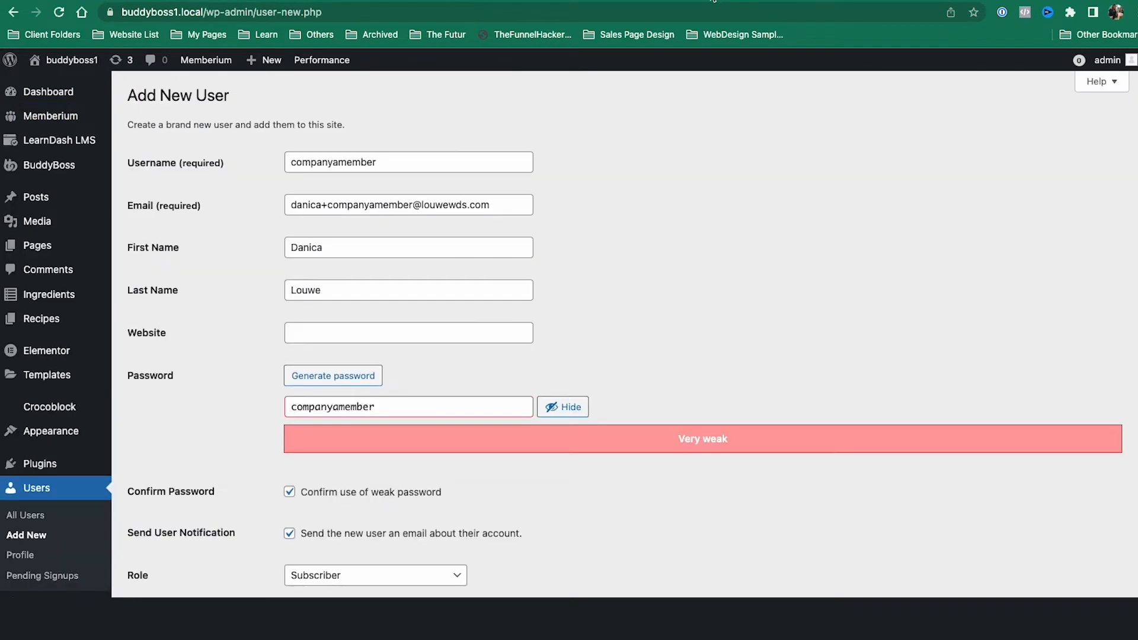
scroll(635, 361, down, 1)
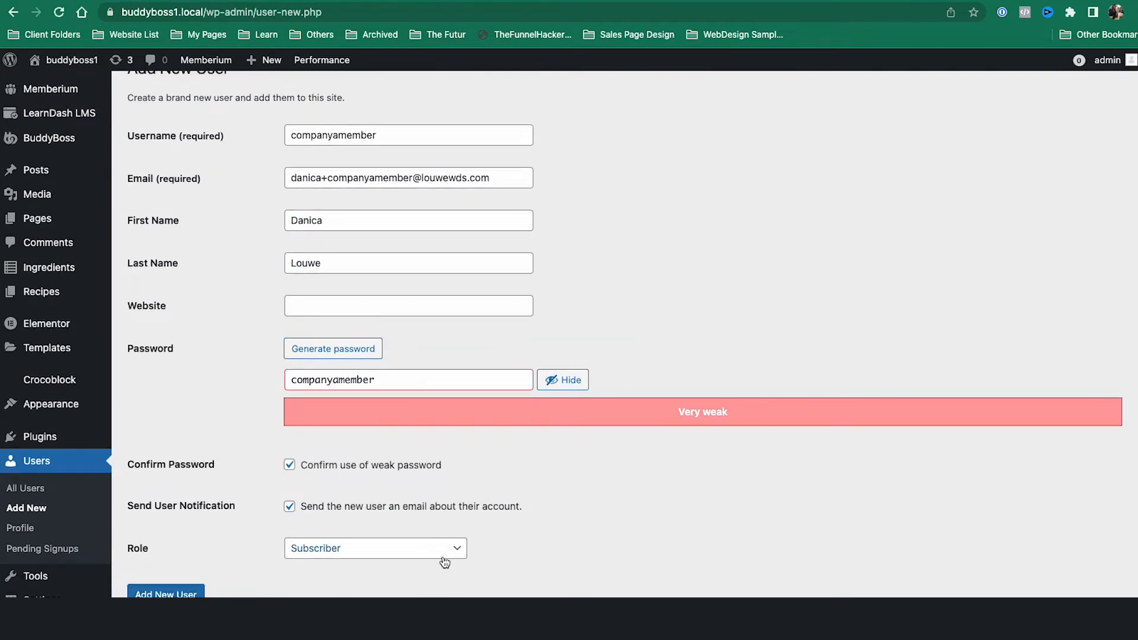
scroll(191, 536, down, 2)
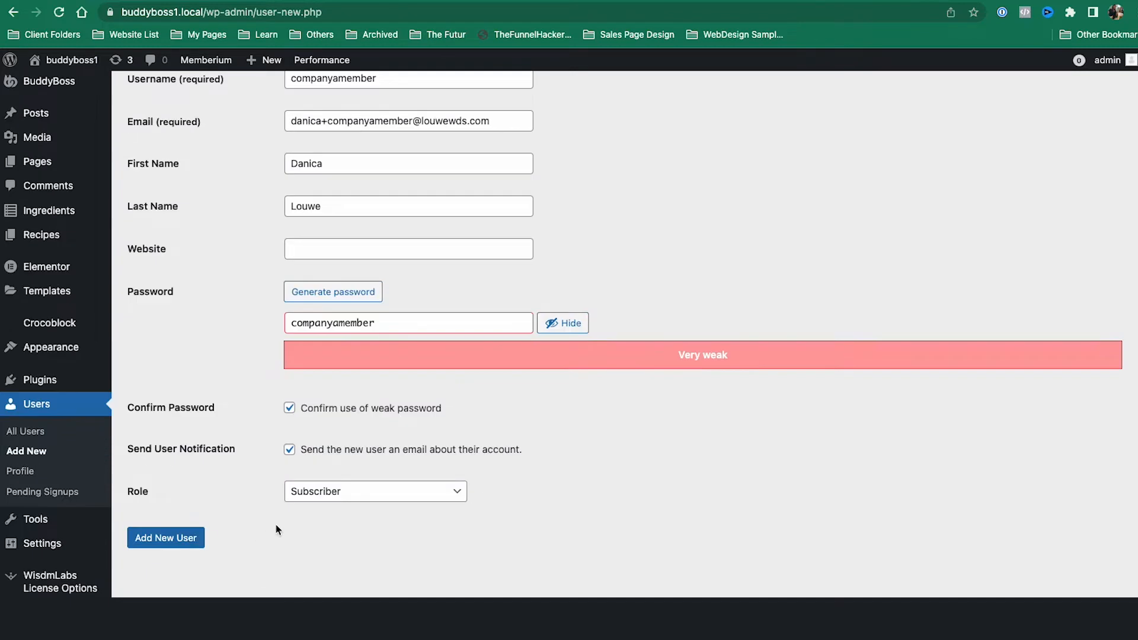
click(338, 492)
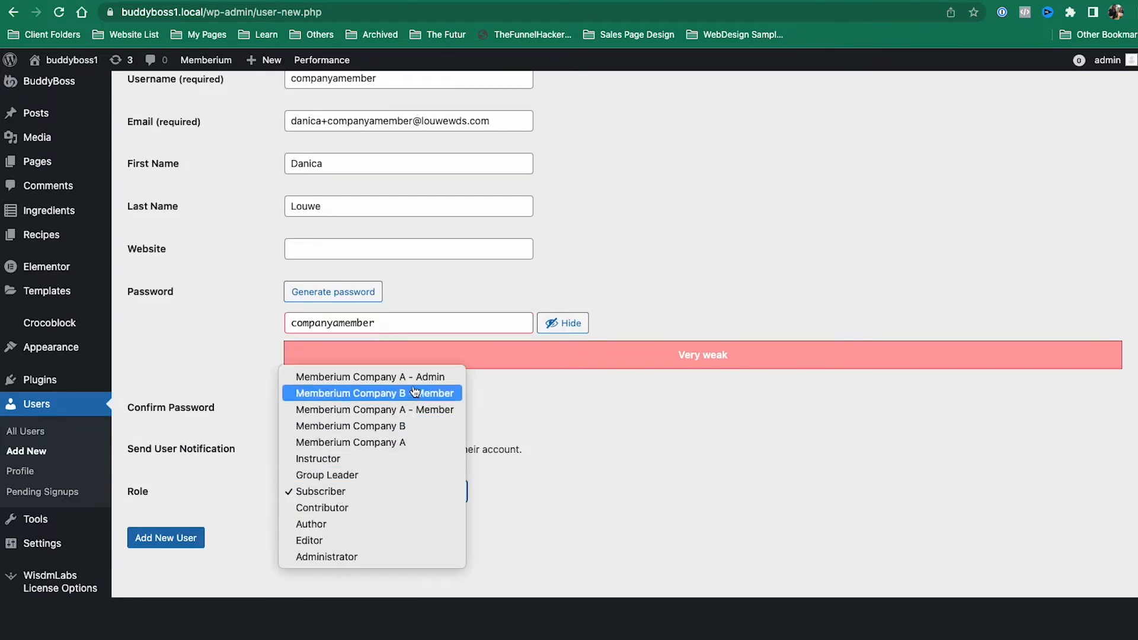
click(423, 410)
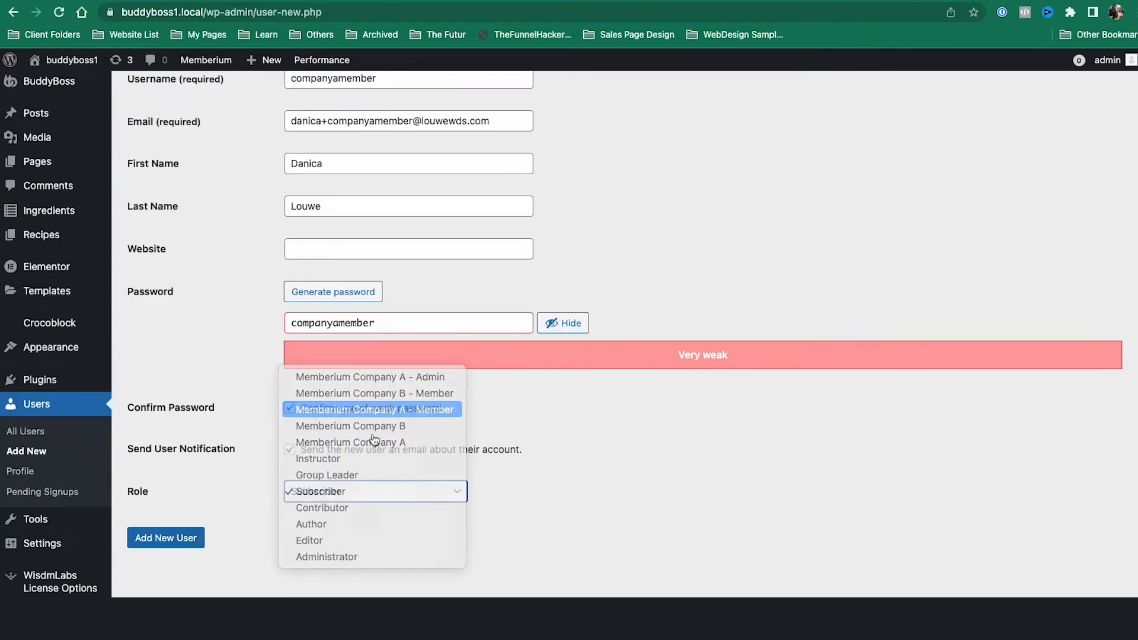
click(148, 543)
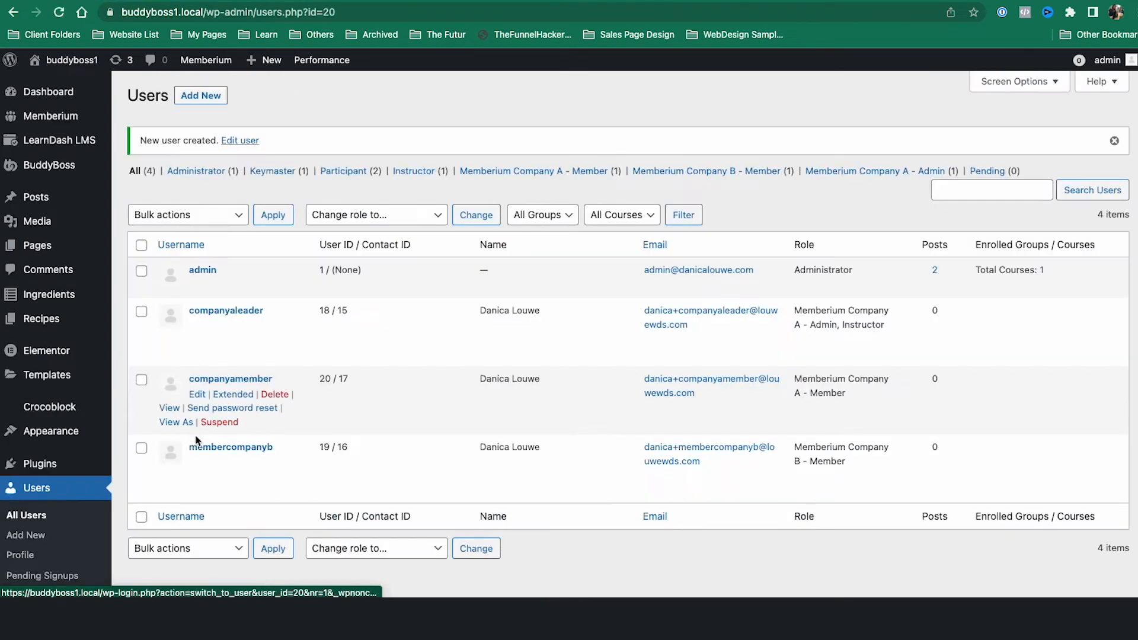
Step: In the member's profile, add the 'Company A - Member' tag under Memberium Add/Remove Tags
click(240, 380)
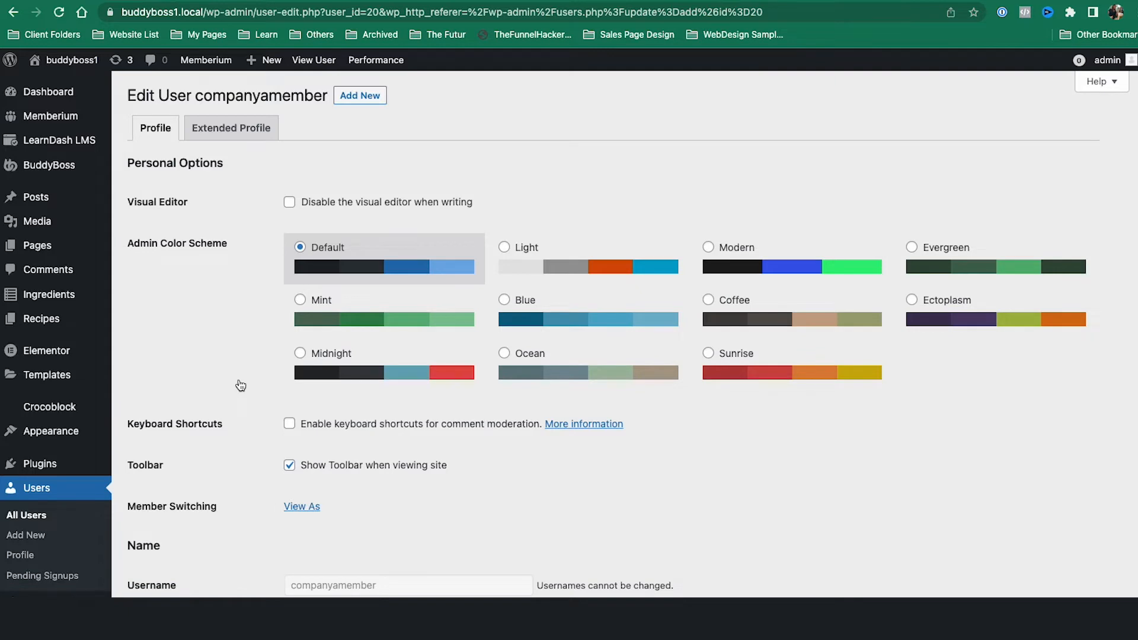
scroll(739, 211, down, 8)
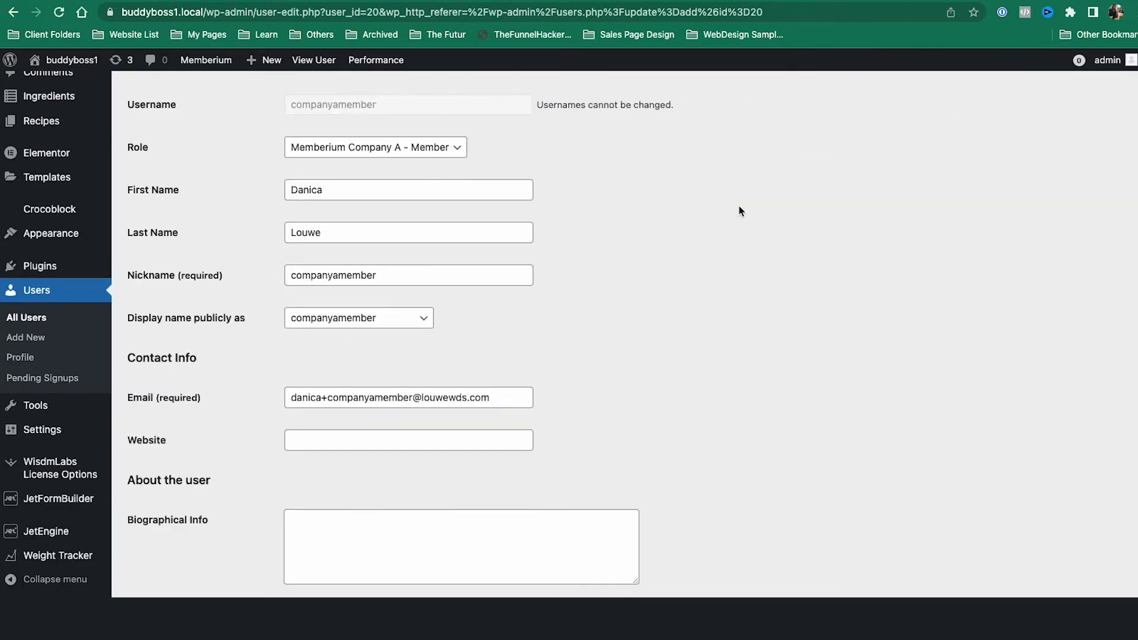
scroll(278, 322, down, 4)
scroll(305, 297, down, 15)
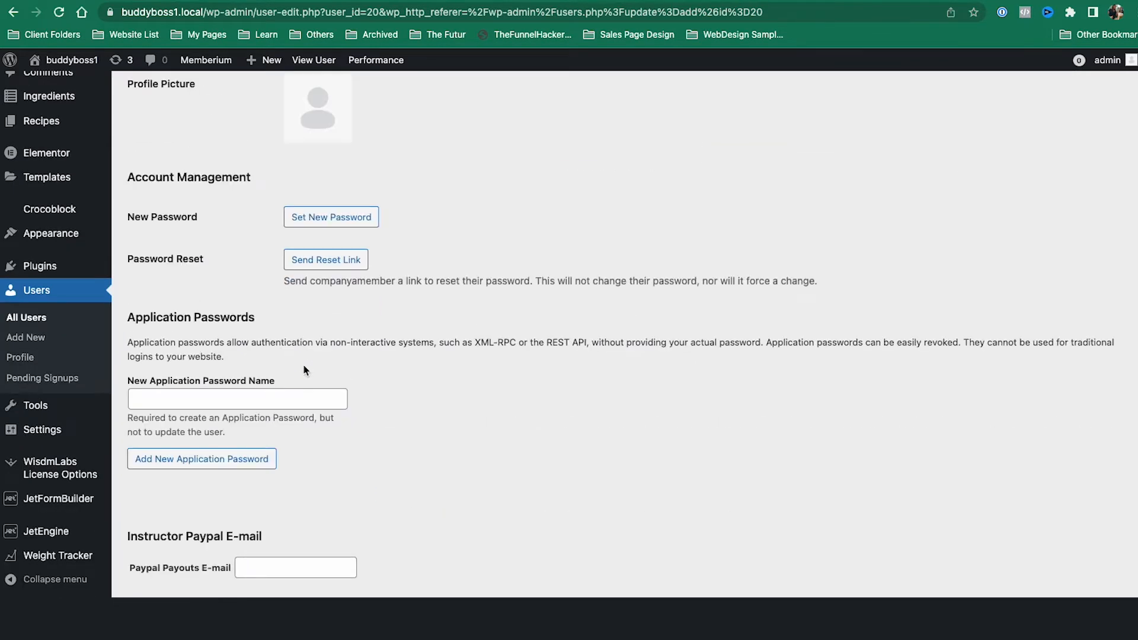
scroll(531, 377, down, 18)
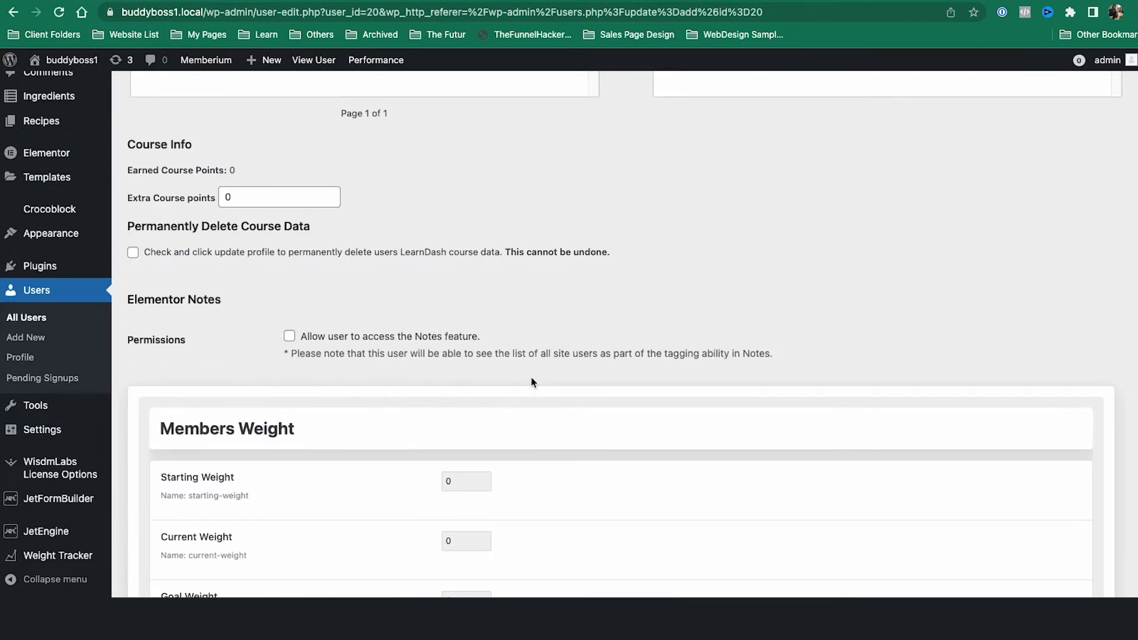
scroll(531, 385, down, 2)
click(402, 342)
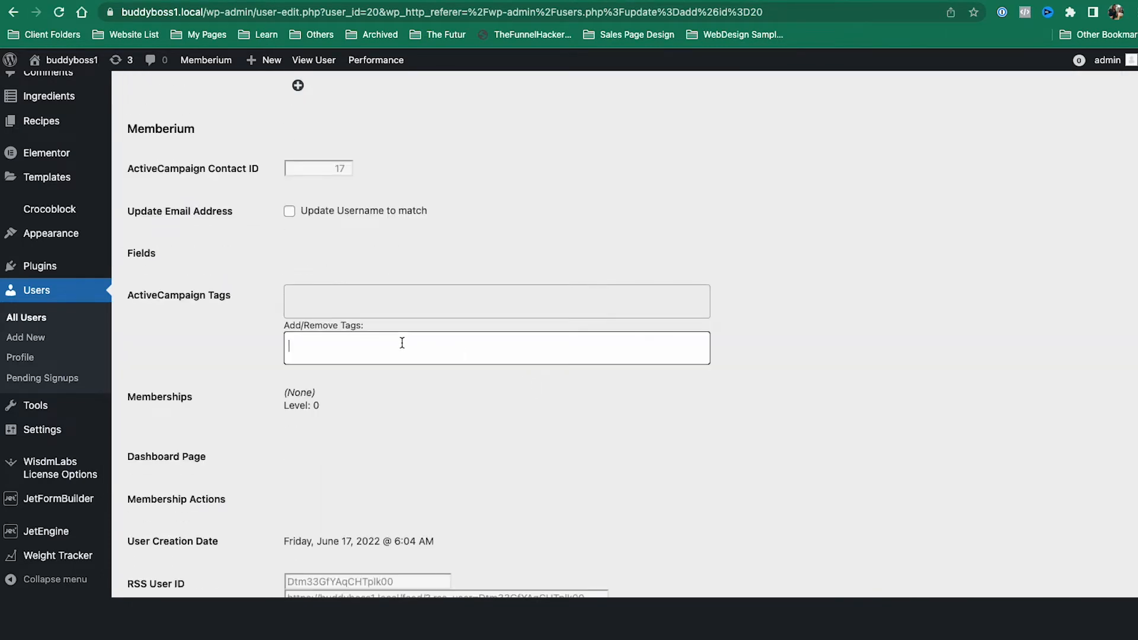
text(company)
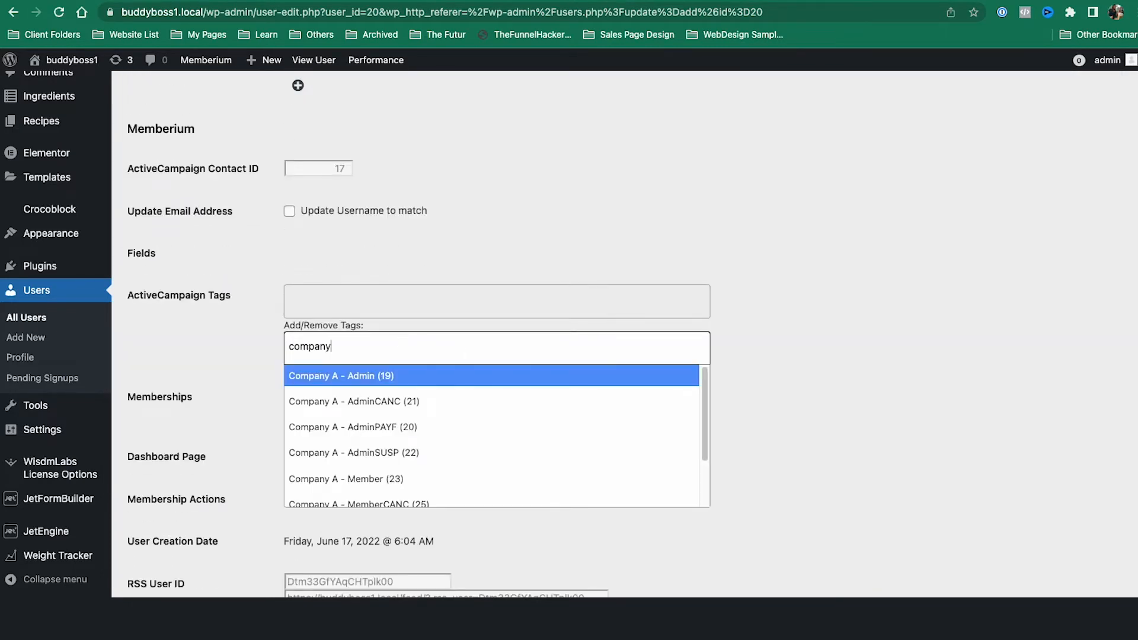
text( a)
key(Down)
key(Down)
key(Down)
key(Down)
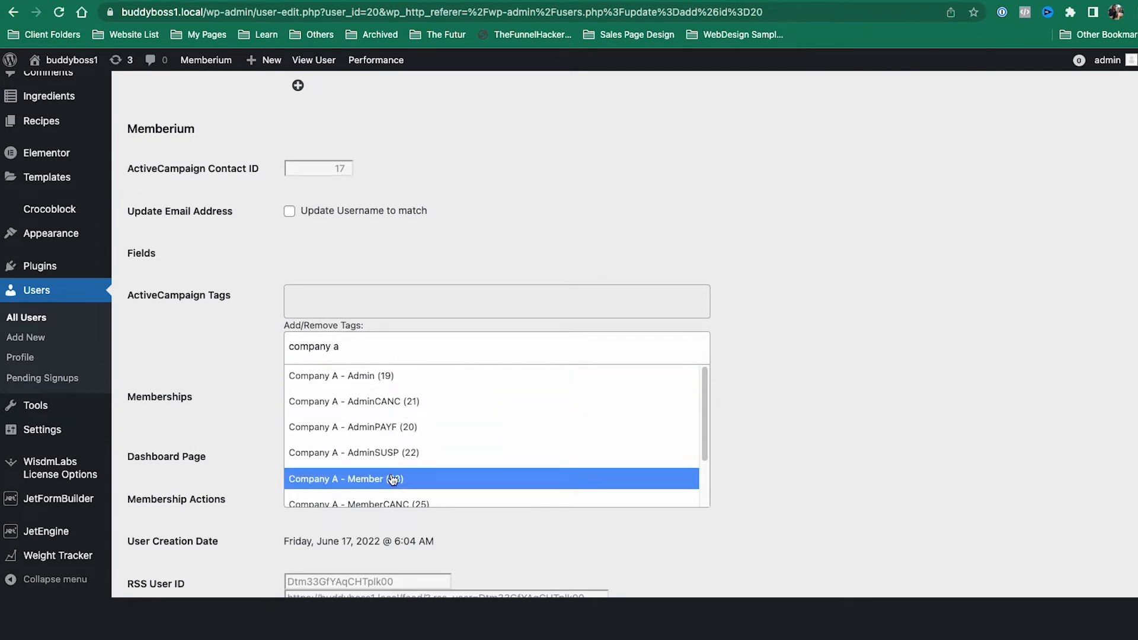
key(Return)
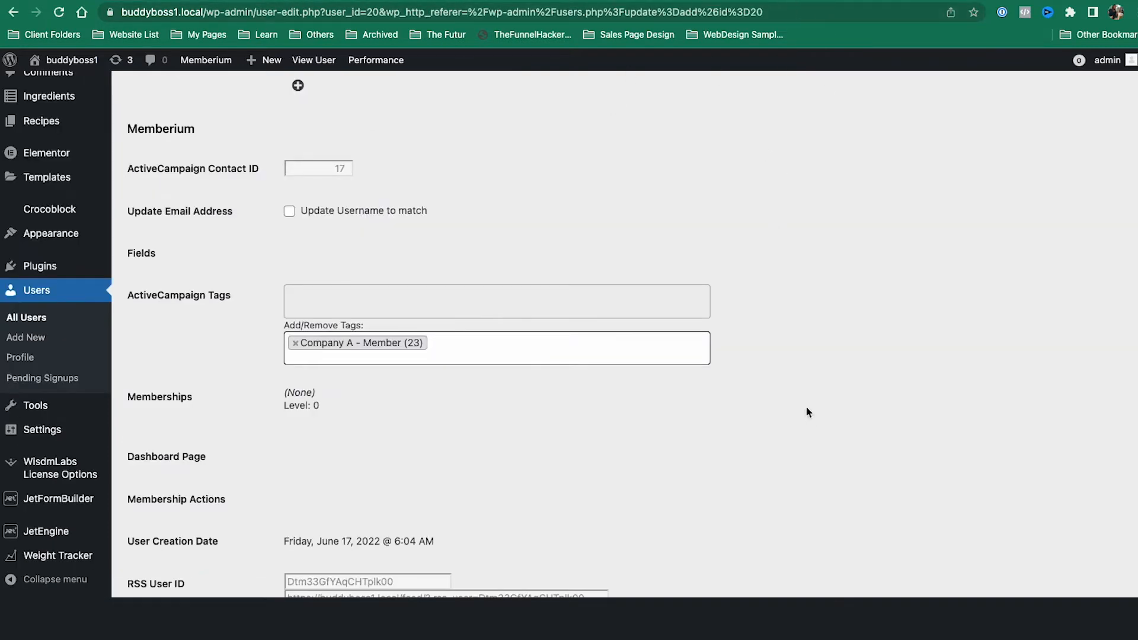
Step: Cross-check the Give Company A Access automation and membership levels, then save with Update User
click(859, 0)
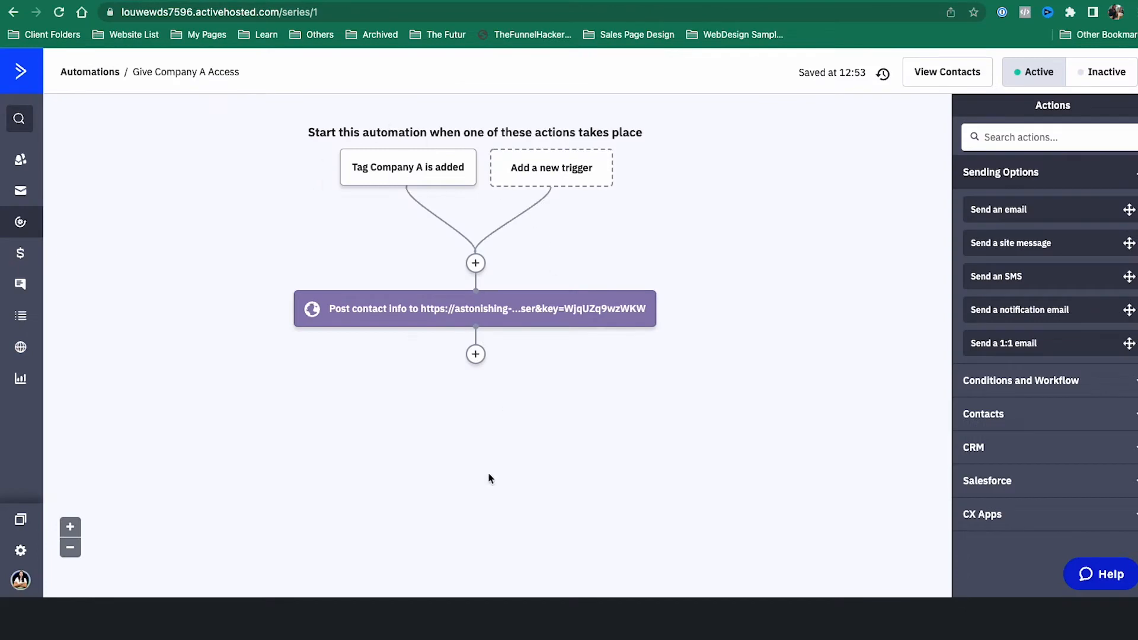
click(767, 0)
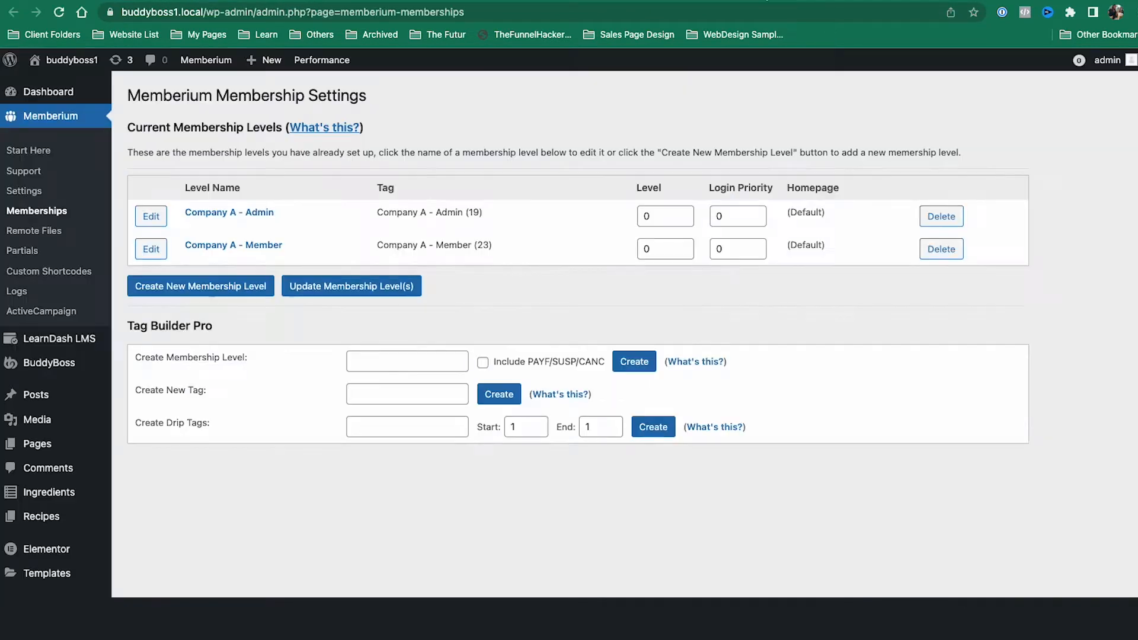
click(712, 0)
scroll(782, 445, down, 5)
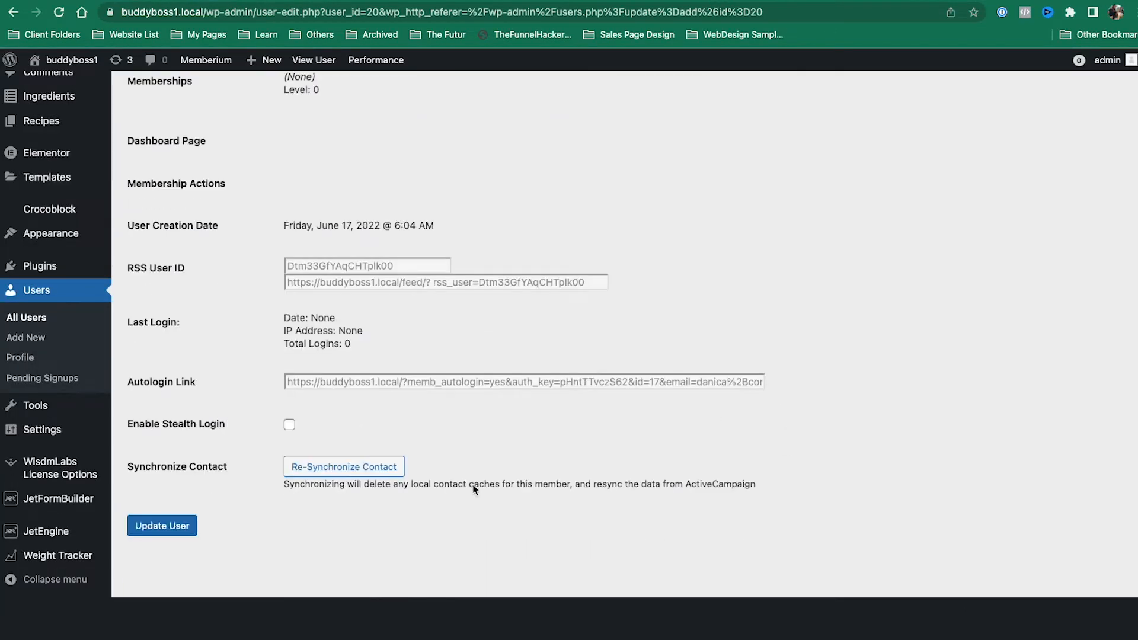
click(156, 526)
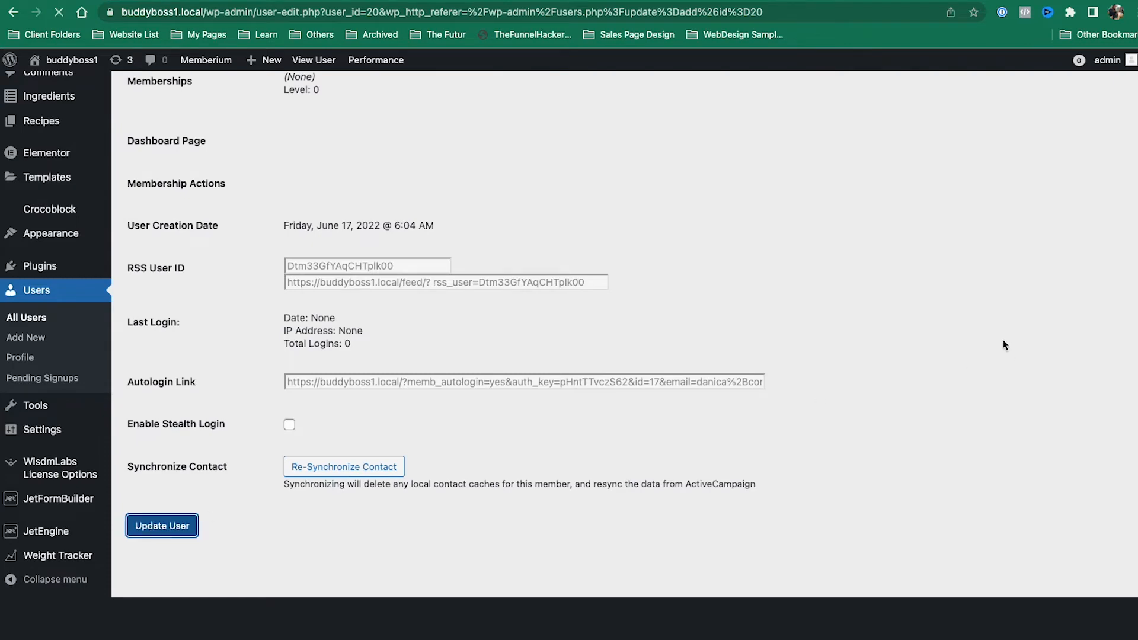
scroll(1002, 347, down, 12)
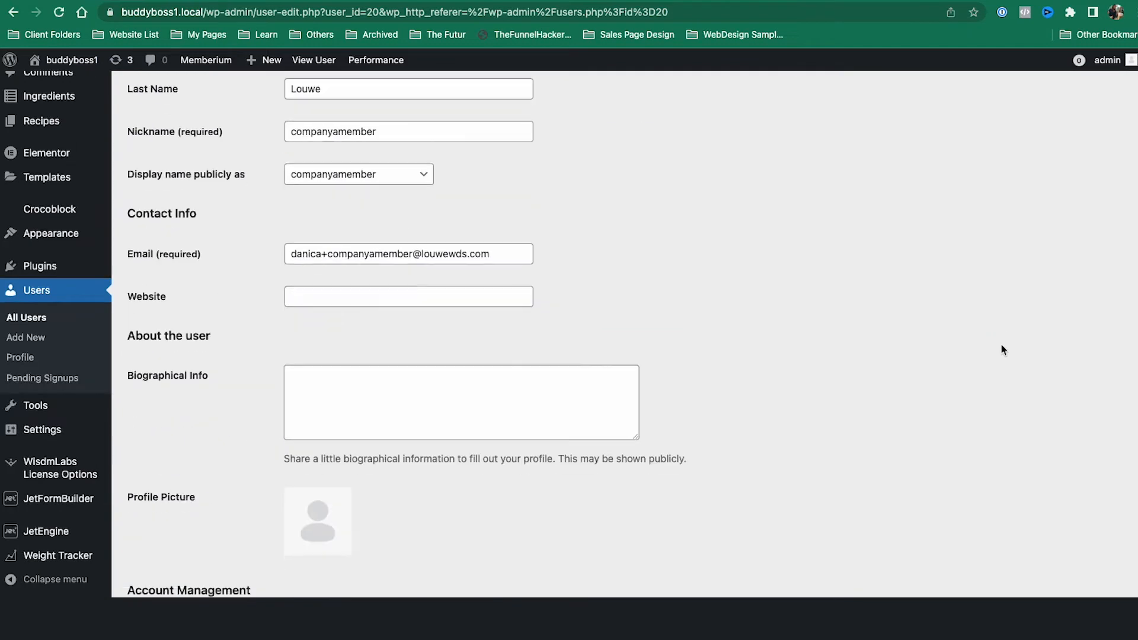
scroll(1002, 350, down, 15)
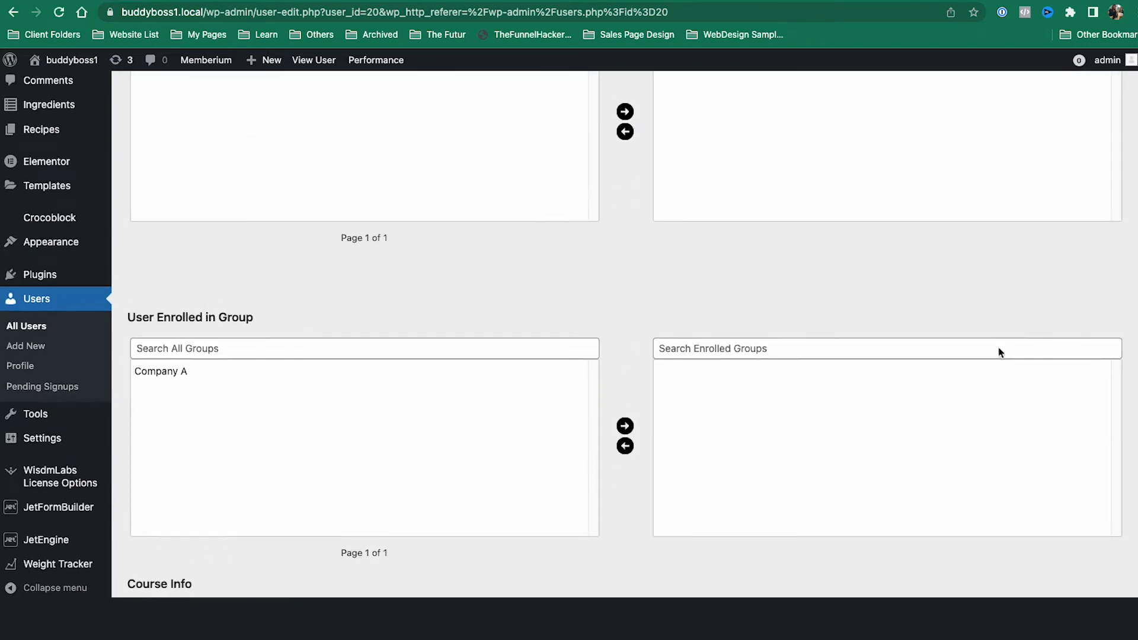
scroll(962, 320, up, 4)
scroll(587, 307, down, 4)
scroll(587, 302, up, 3)
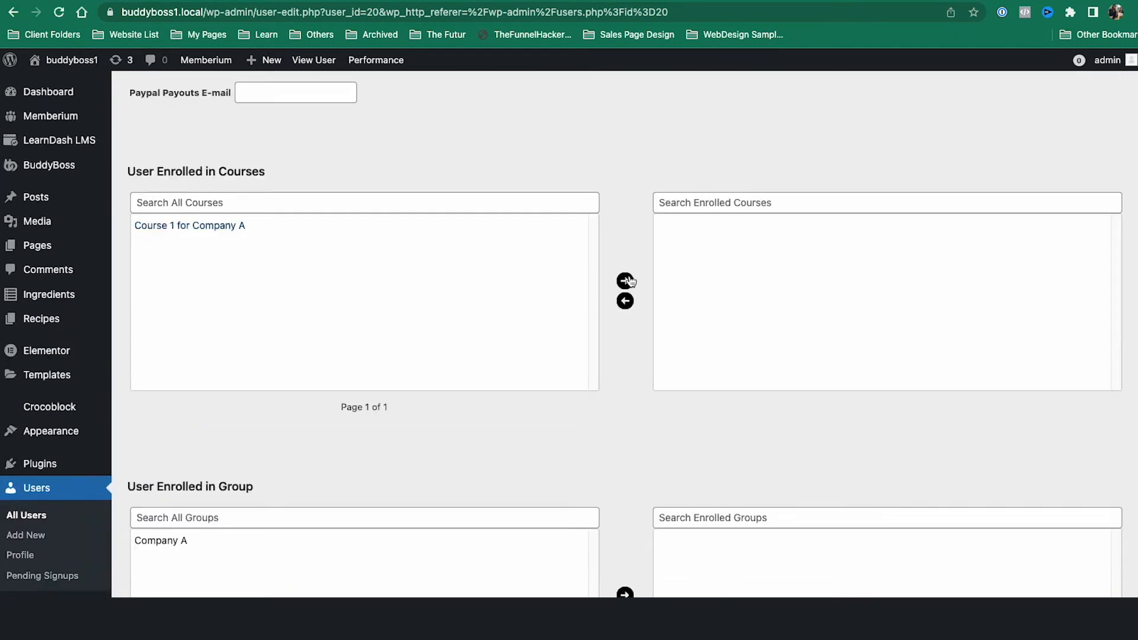
key(super+grave)
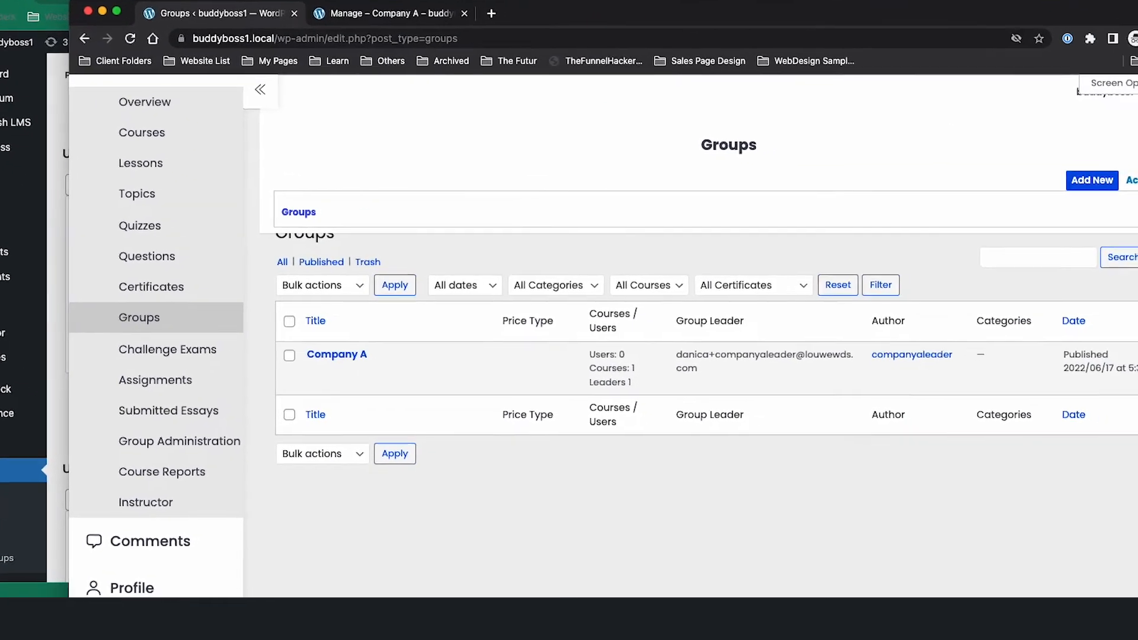
Step: Open a private browser window and load the buddyboss1.local home page
key(super+Tab)
click(648, 28)
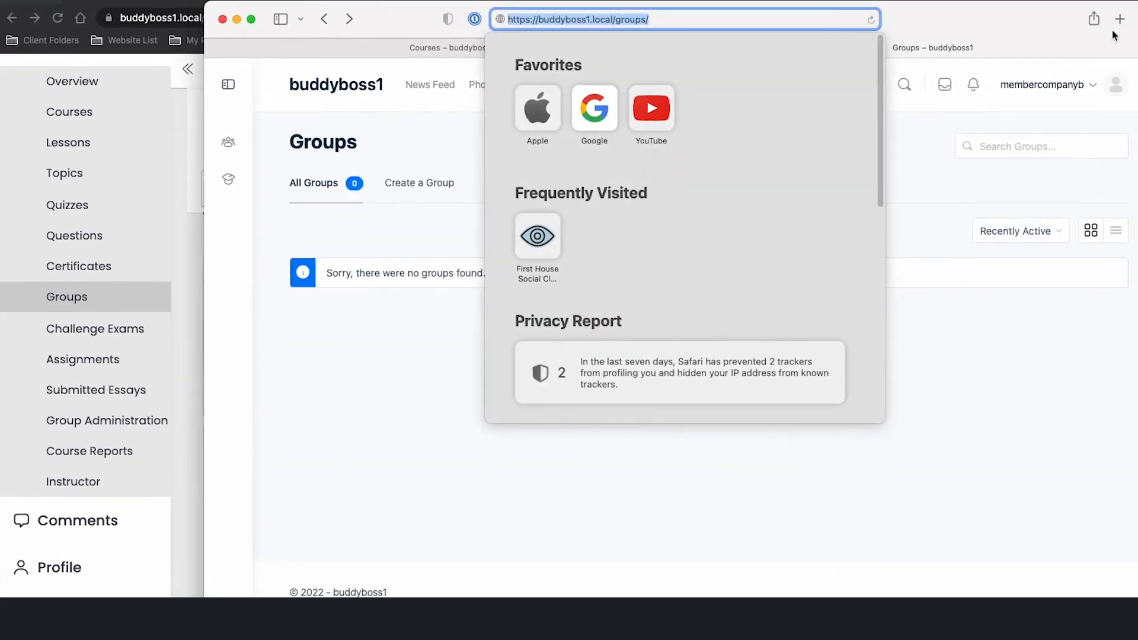
right_click(402, 22)
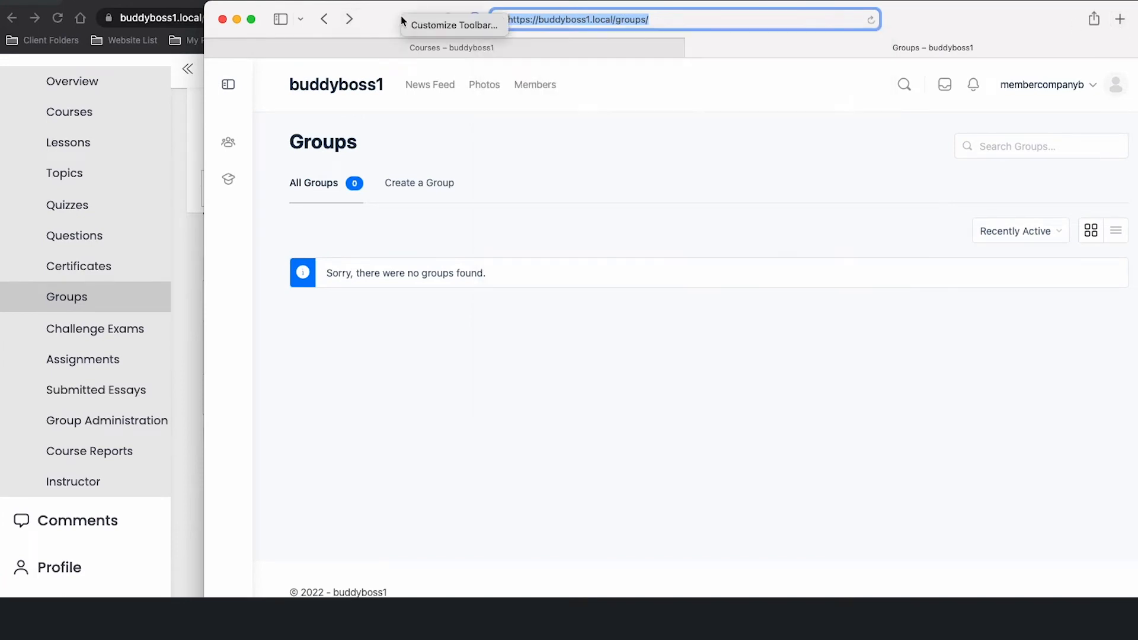
click(26, 4)
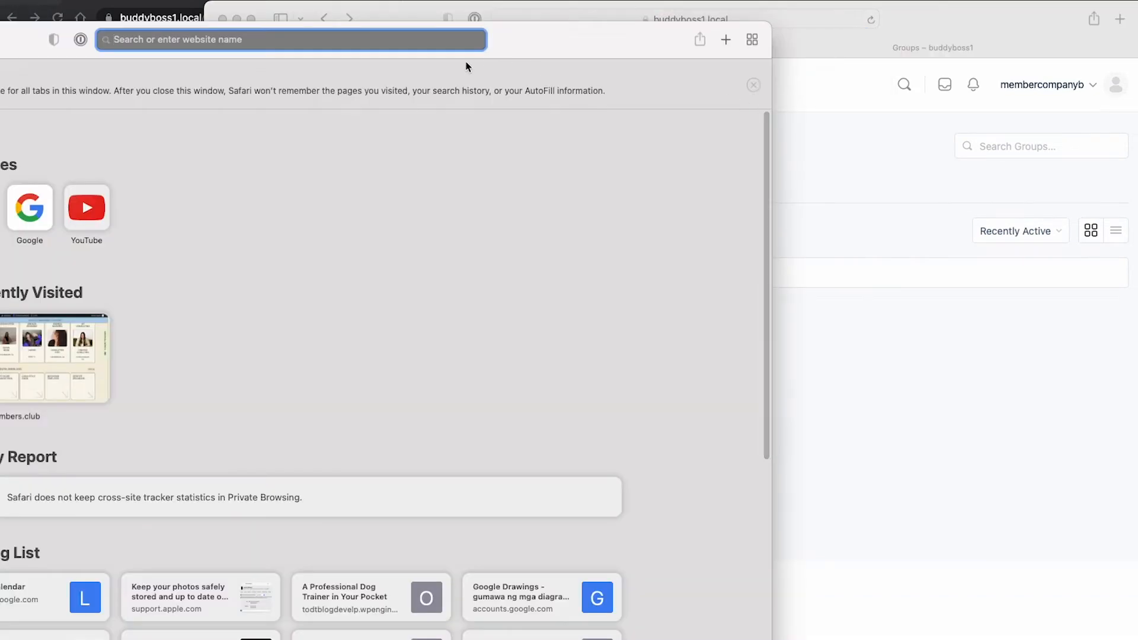
text(o)
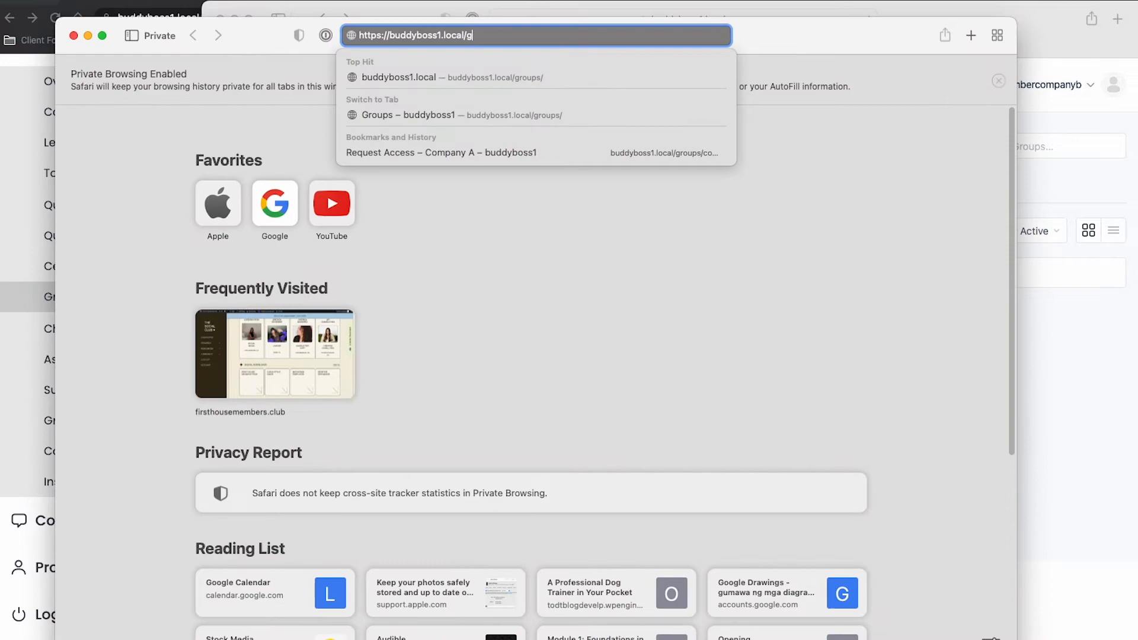
key(BackSpace)
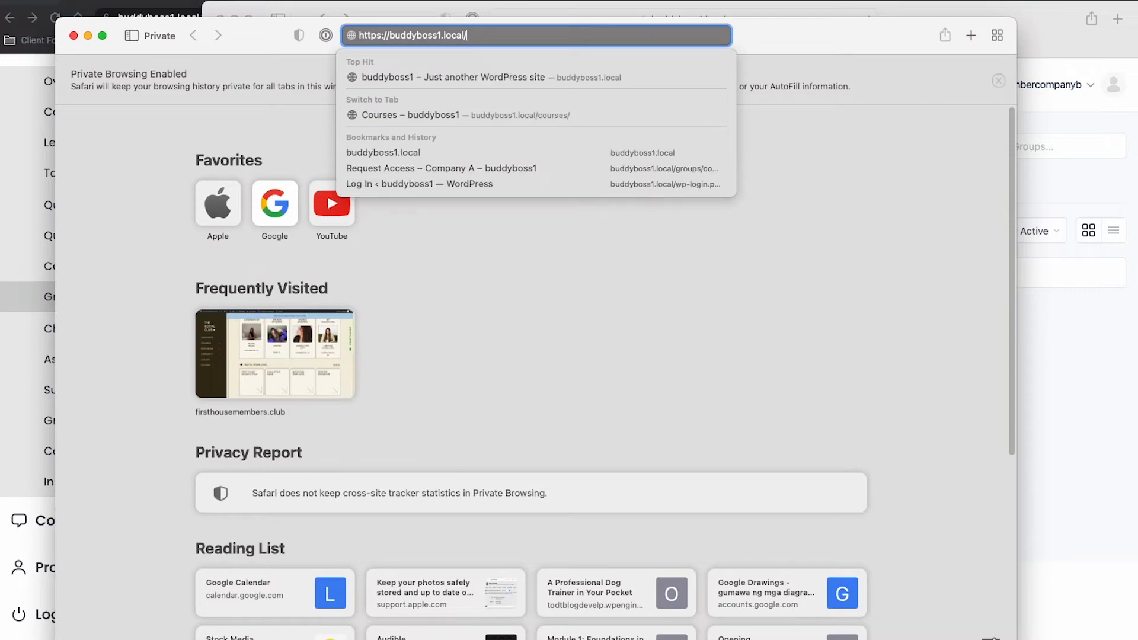
key(Return)
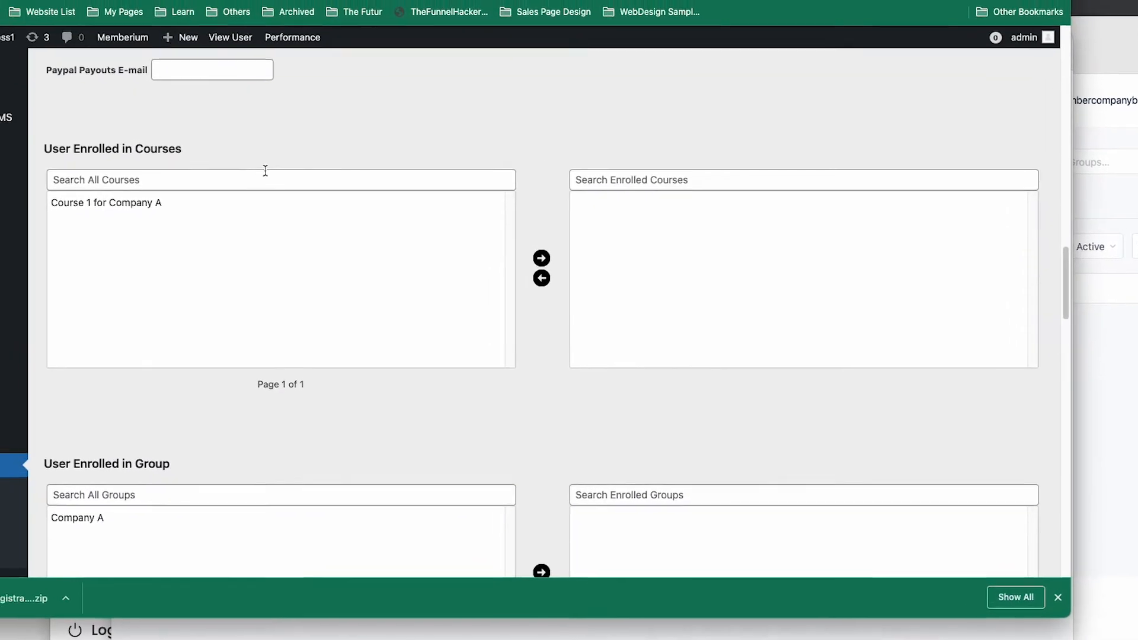
Step: Log in as the Company A member using their username and password, declining to save the login
scroll(292, 198, up, 10)
scroll(350, 217, down, 2)
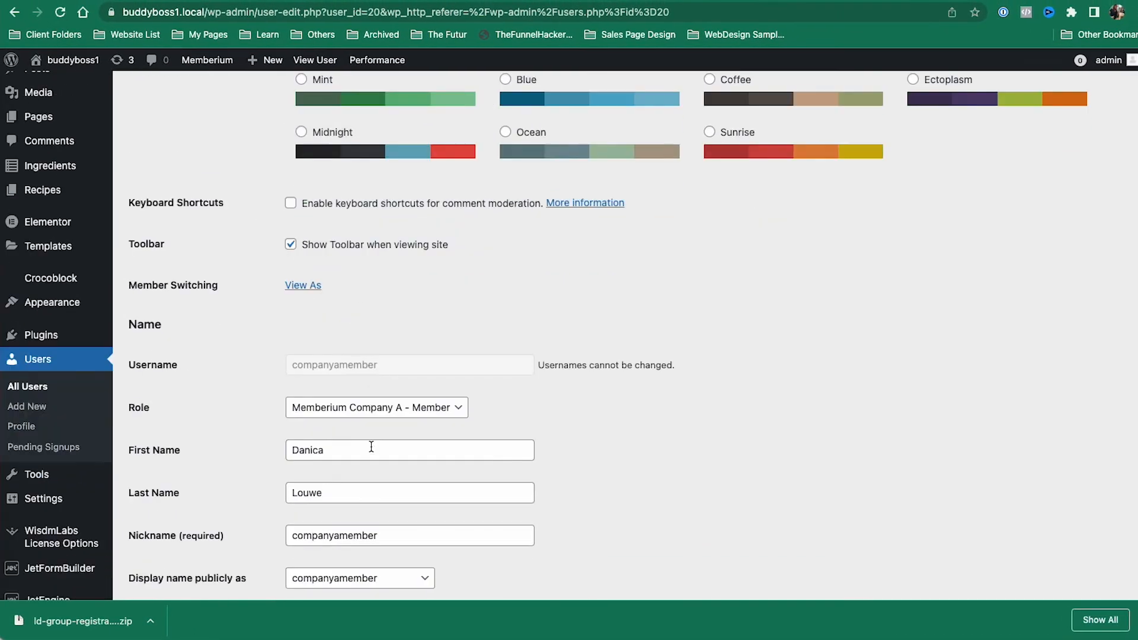
double_click(389, 365)
key(super+c)
click(773, 425)
key(super+Tab)
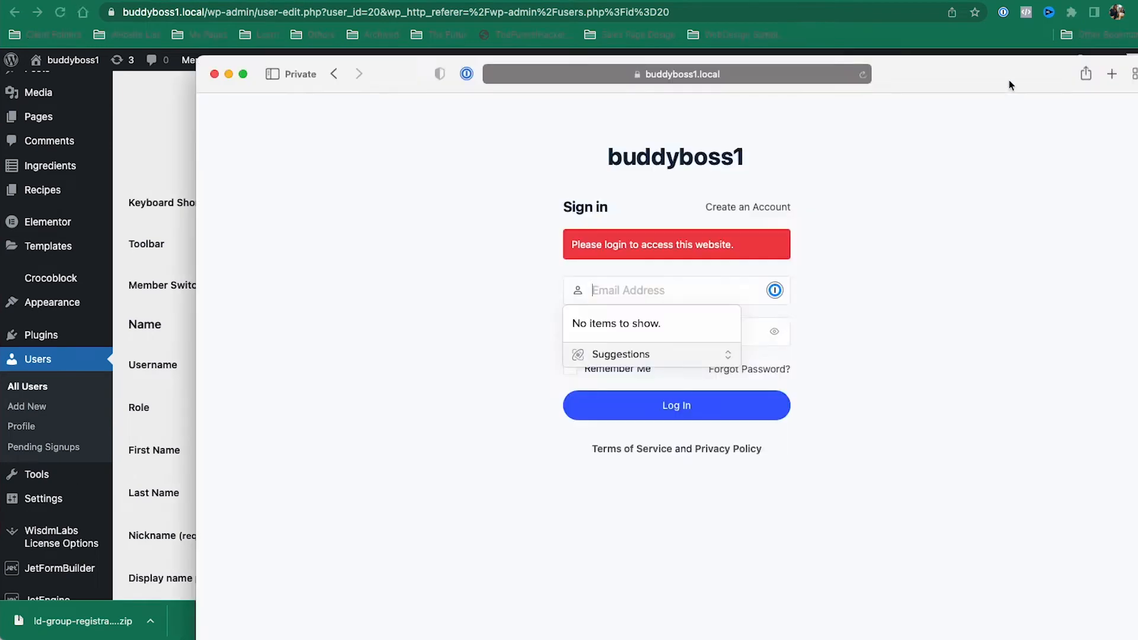
drag(1009, 84, 860, 64)
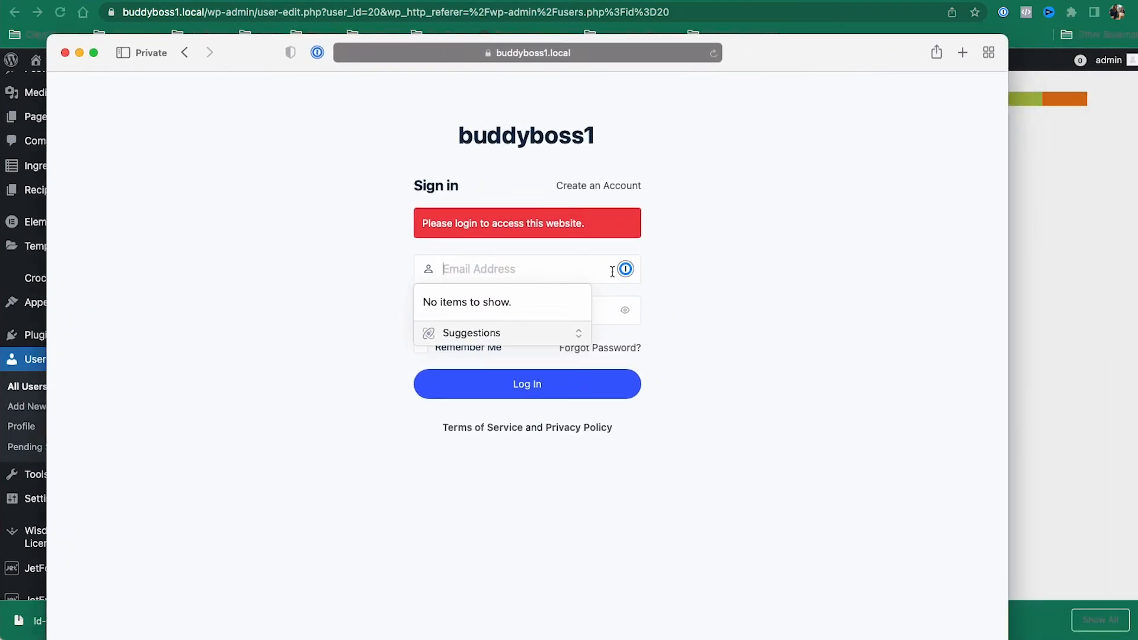
key(super+v)
click(546, 318)
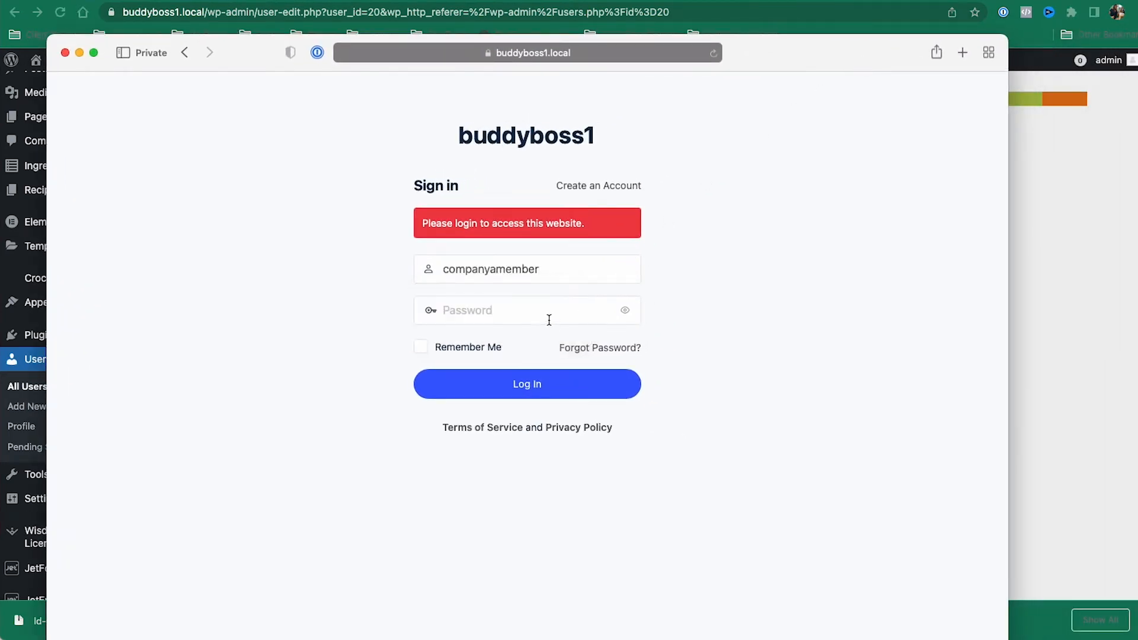
key(super+v)
click(592, 390)
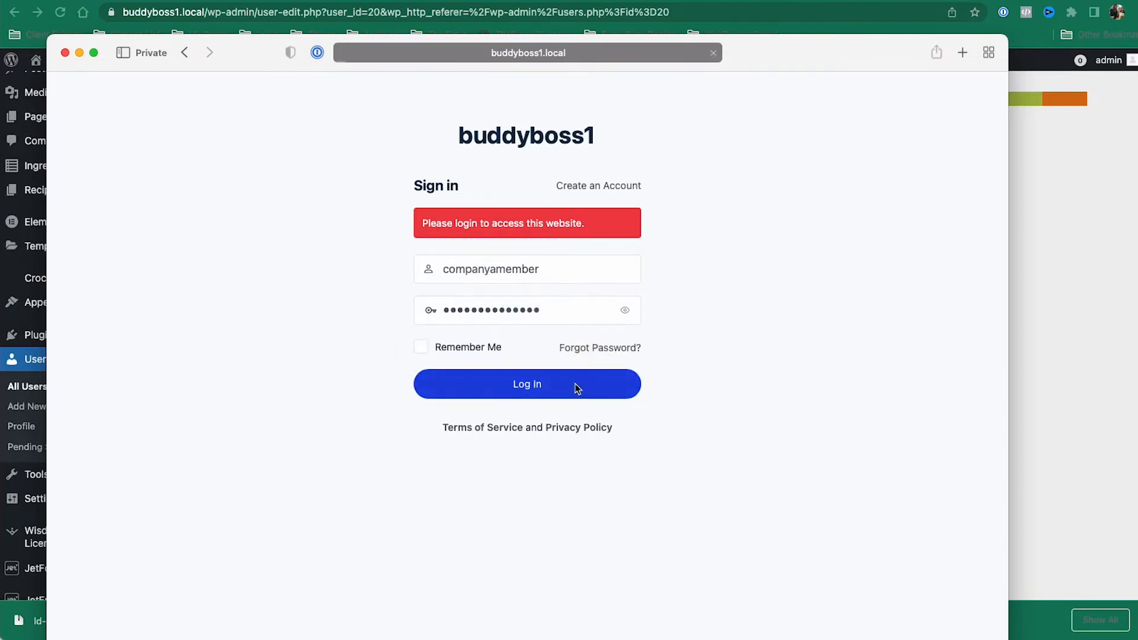
click(743, 250)
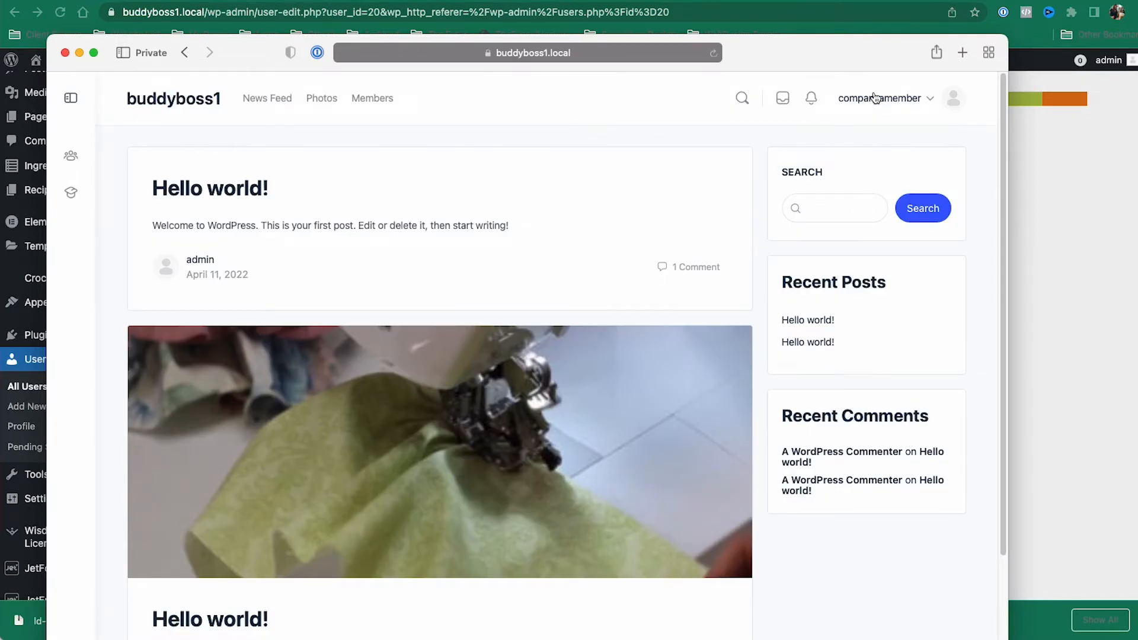
Step: Check the Company A group's settings, then open the member's My Groups list
key(super+Tab)
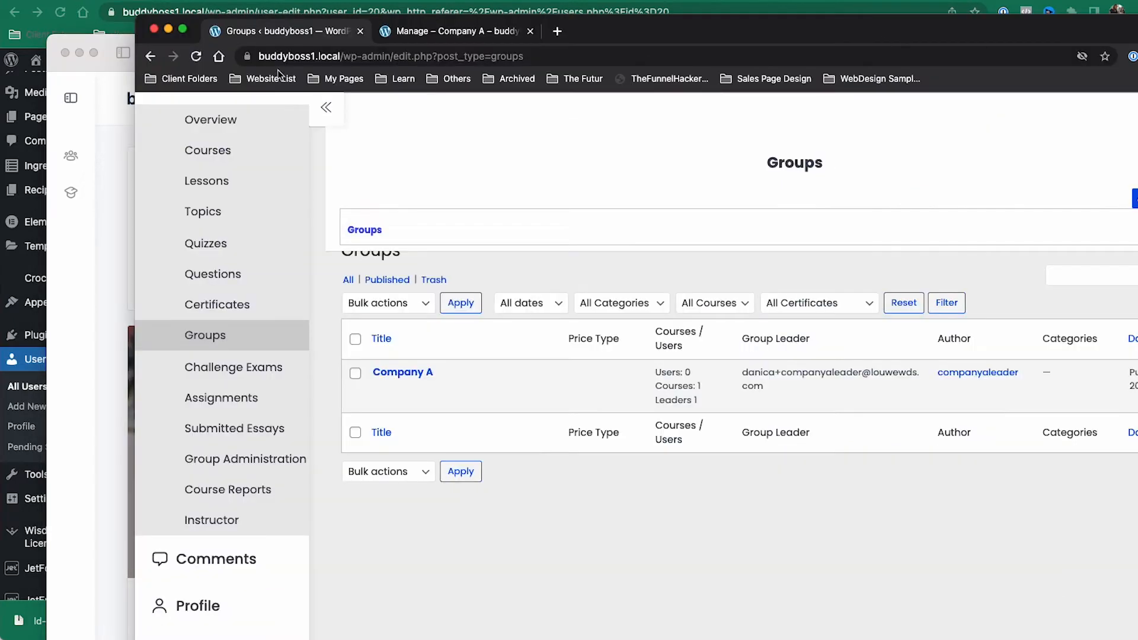
click(424, 36)
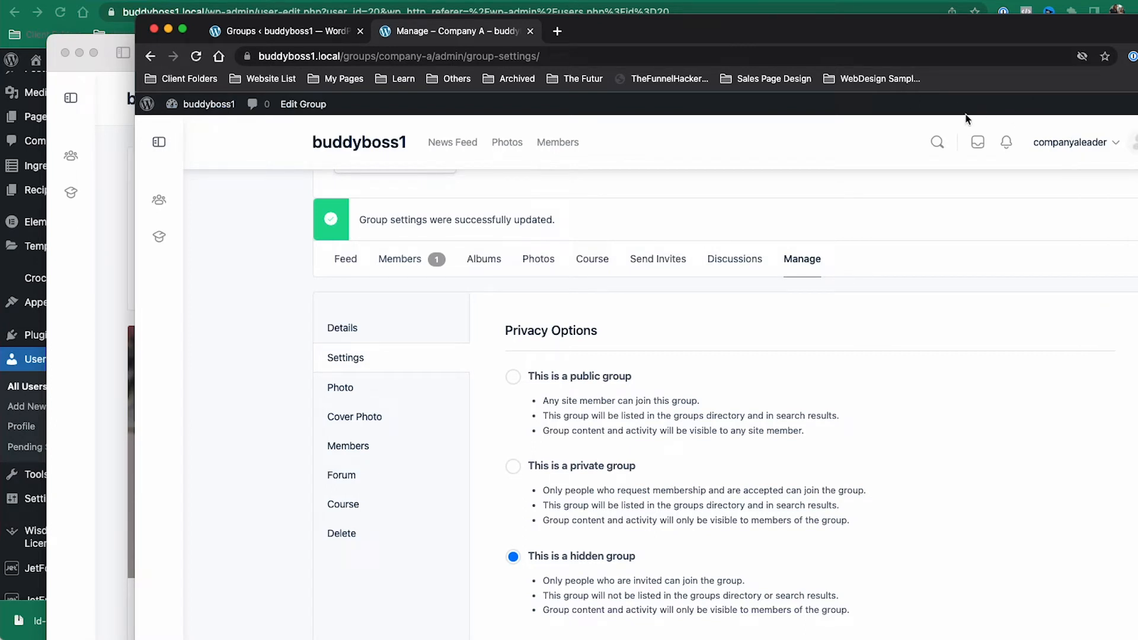
click(121, 325)
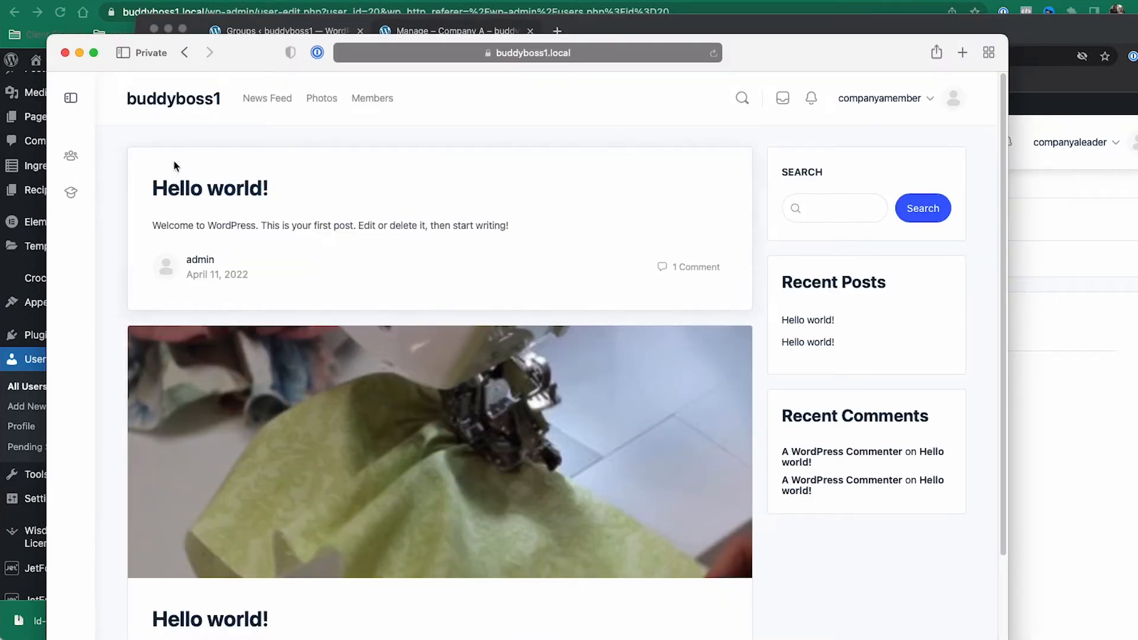
click(68, 154)
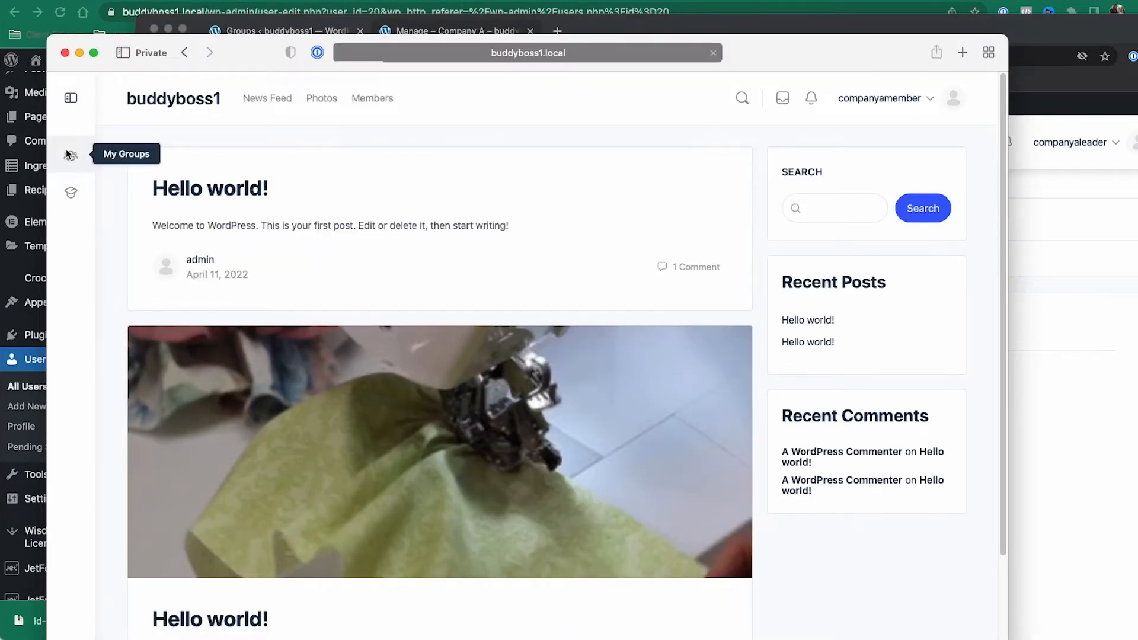
scroll(448, 293, down, 3)
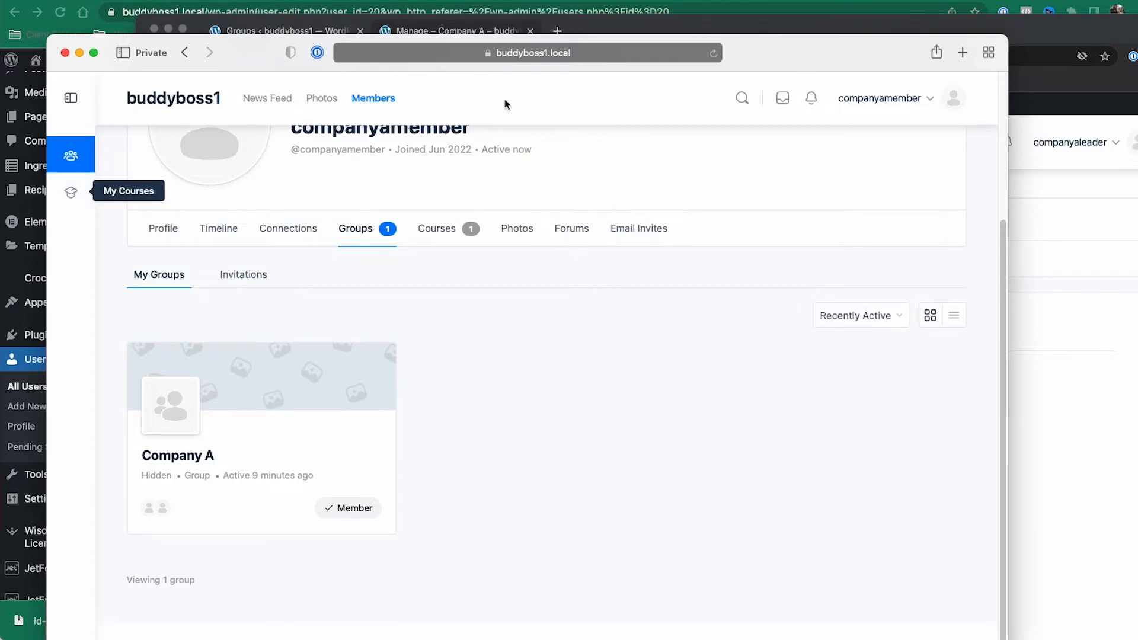
click(684, 5)
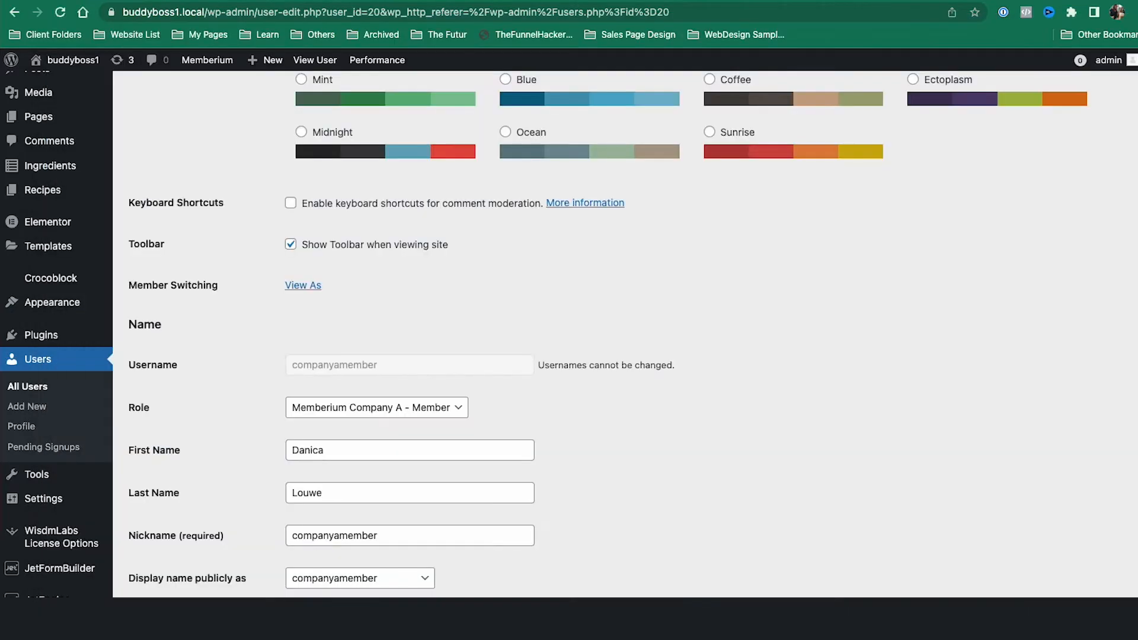
Step: Open the Company A LearnDash group and review its LearnDash for Memberium auto-join and protection settings
click(687, 2)
scroll(447, 163, up, 5)
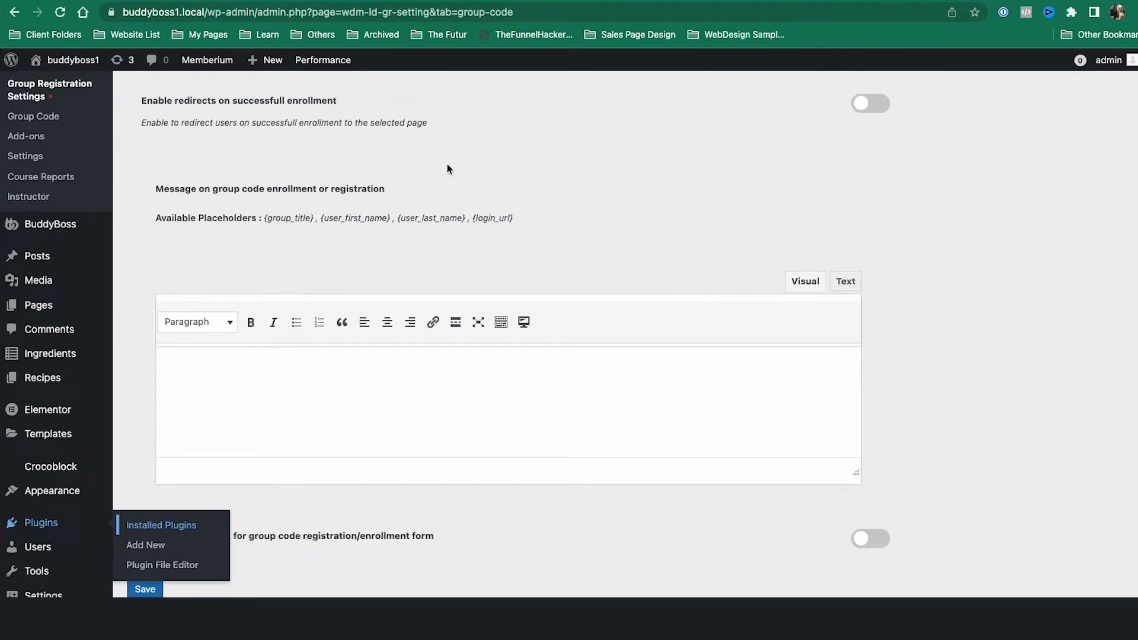
click(63, 313)
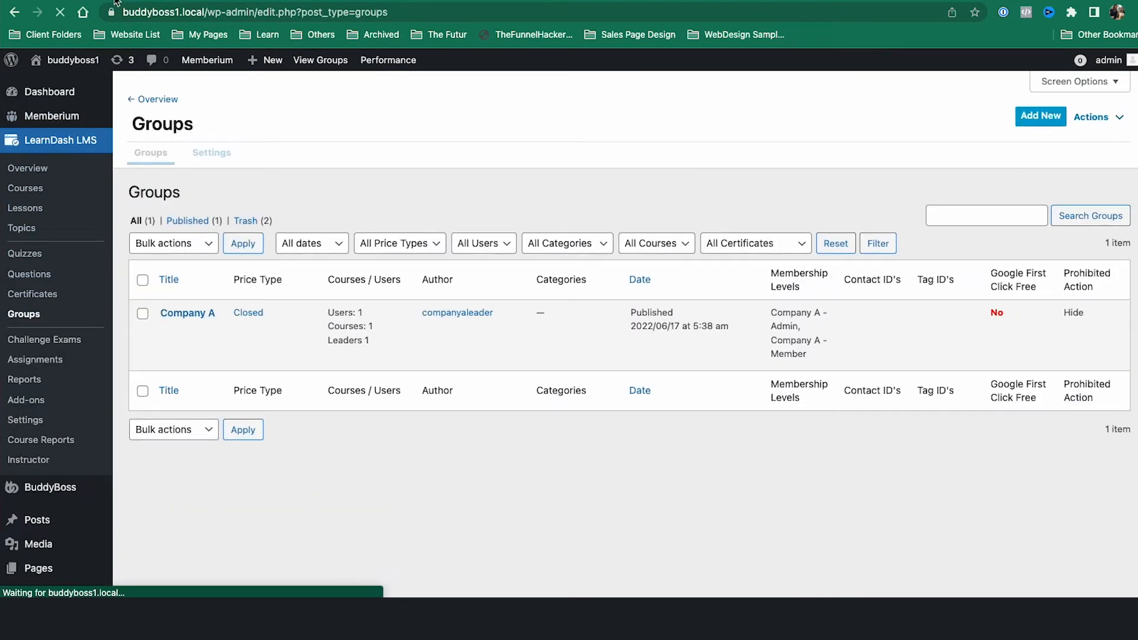
click(169, 324)
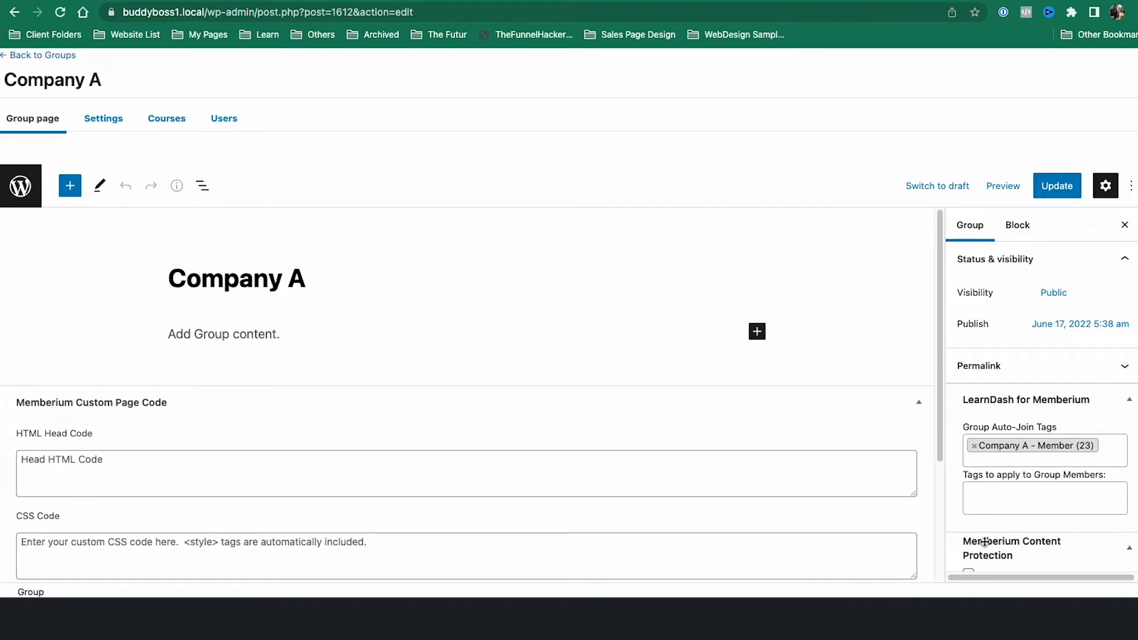
scroll(1003, 448, down, 3)
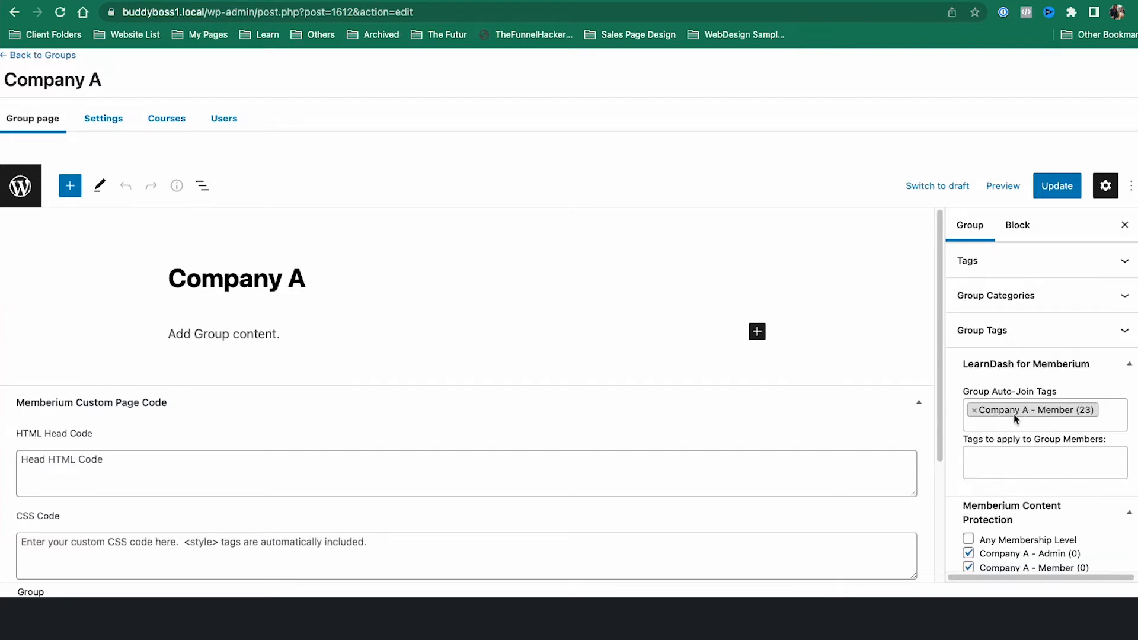
scroll(1031, 423, down, 2)
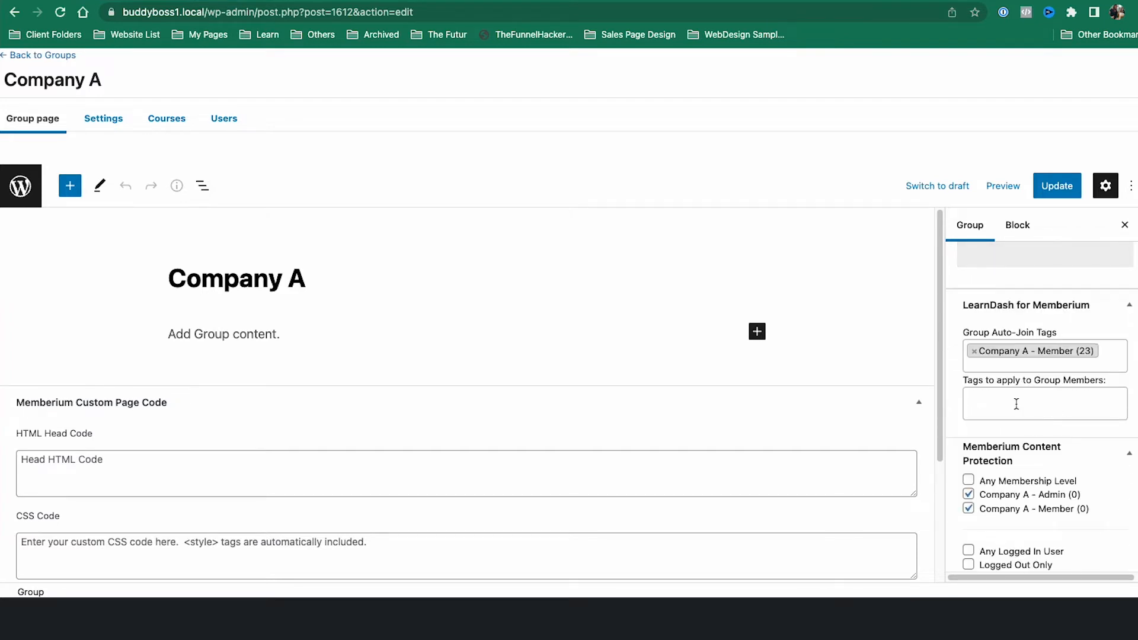
key(super+Tab)
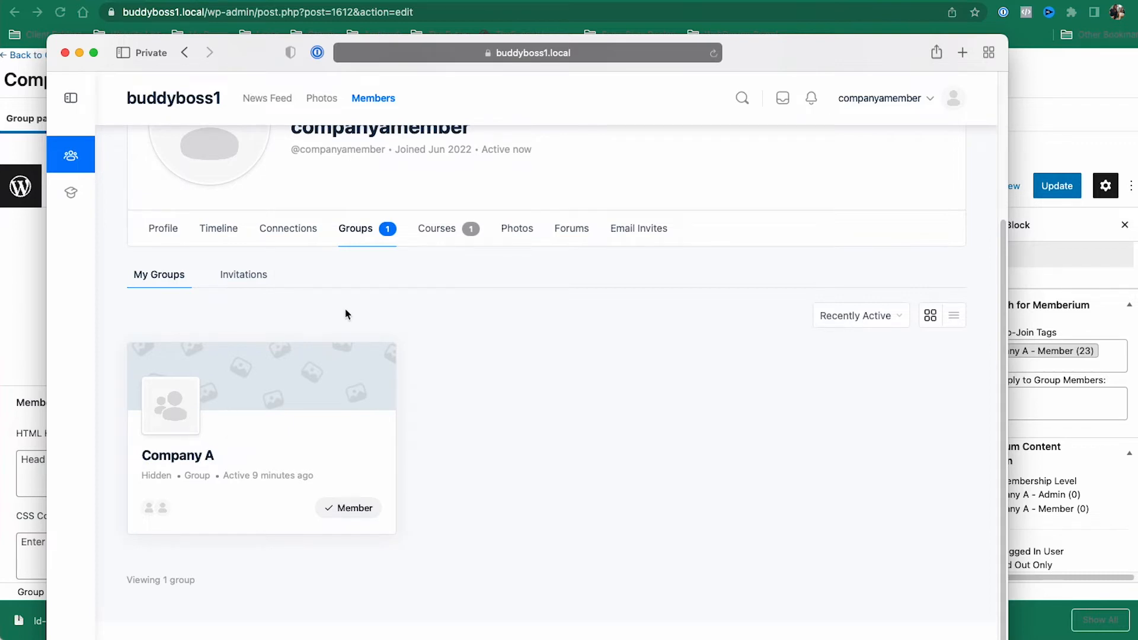
Step: Open the Company A group's Course tab and start Course 1 for Company A
click(180, 415)
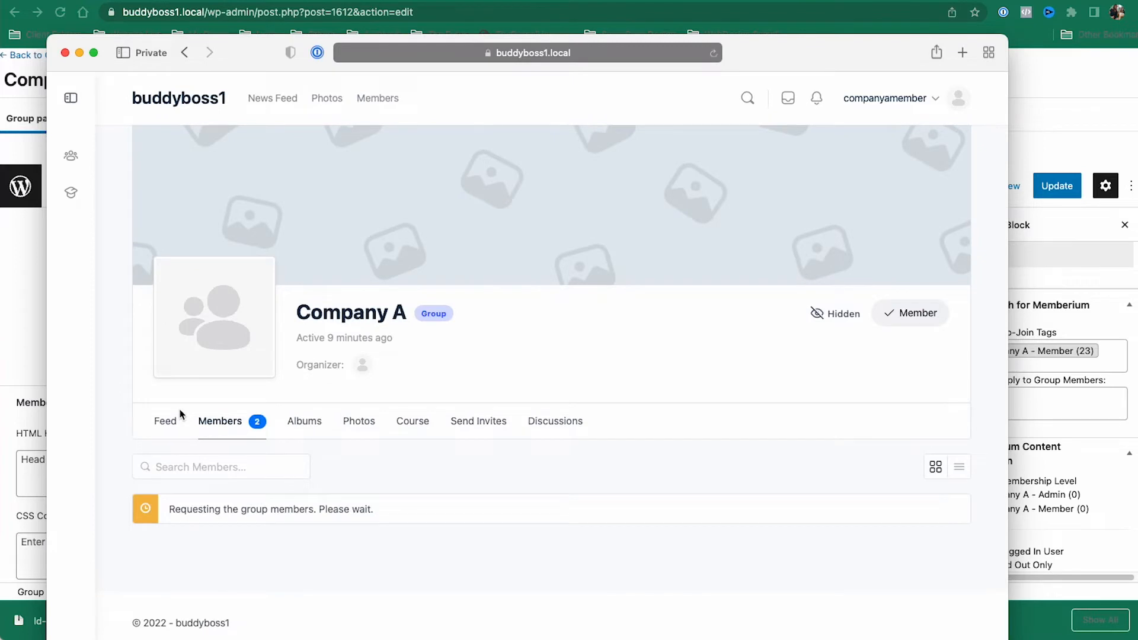
click(410, 428)
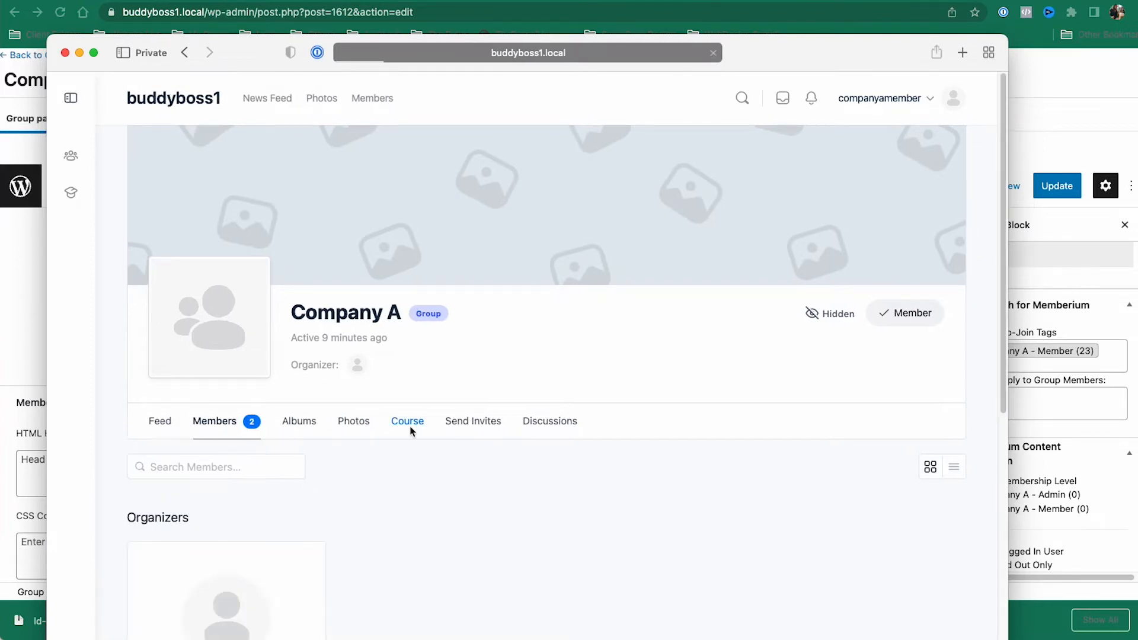
scroll(410, 426, down, 3)
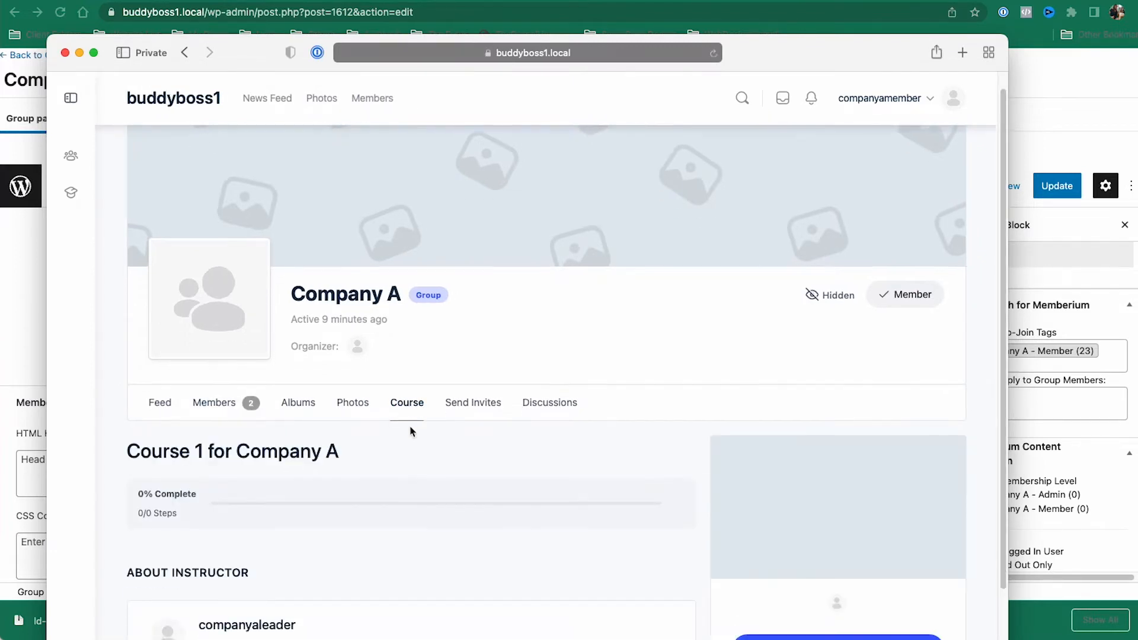
click(800, 585)
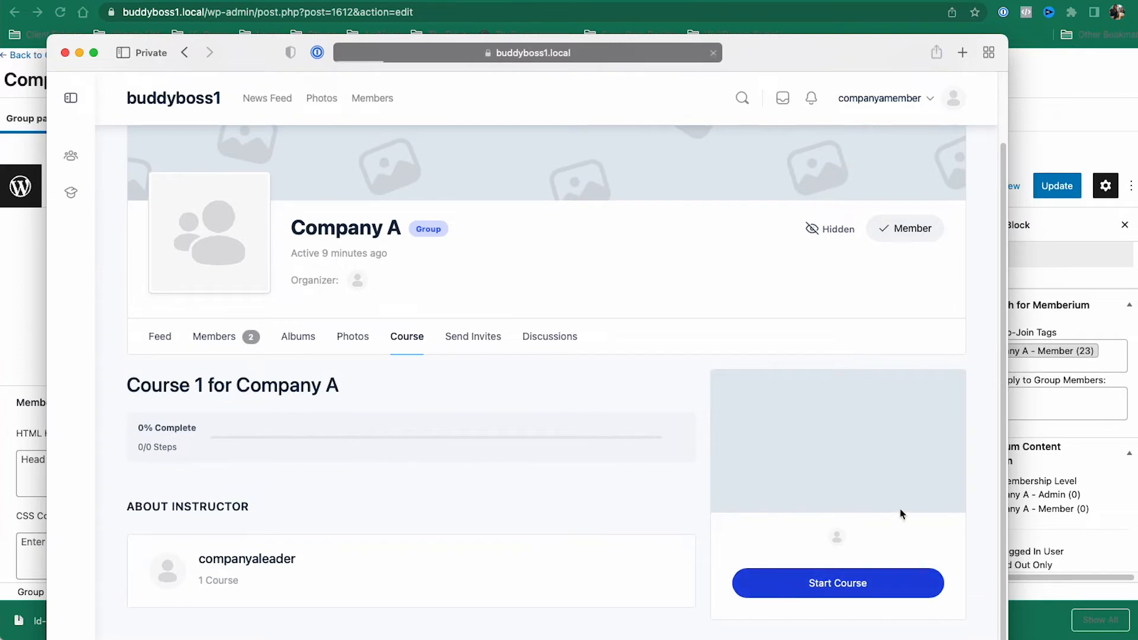
scroll(901, 514, down, 3)
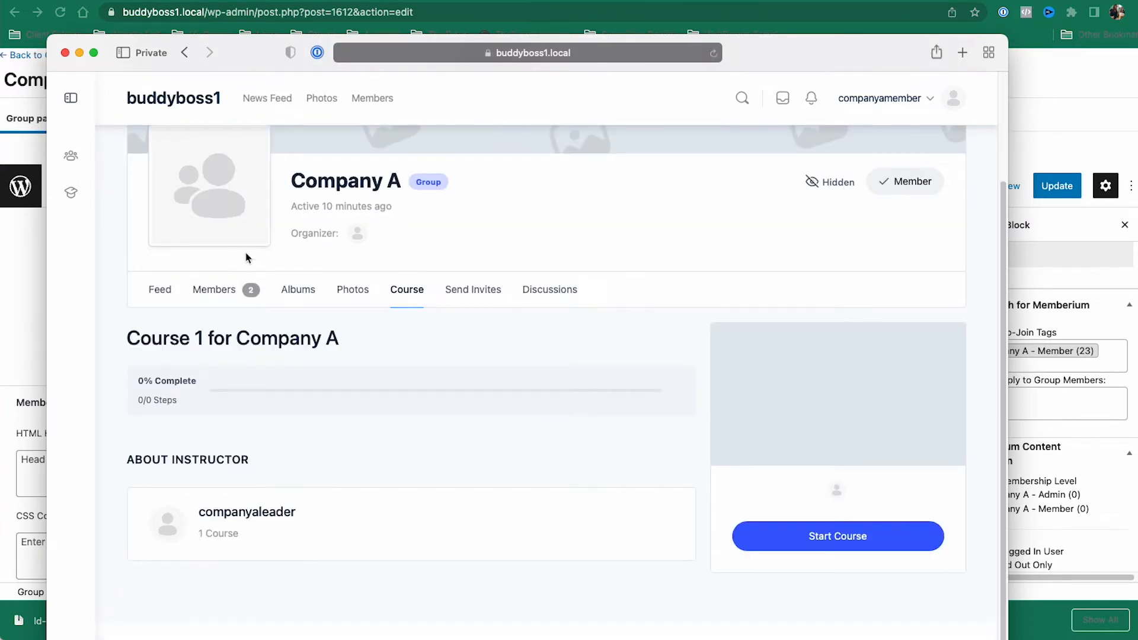
scroll(475, 406, up, 3)
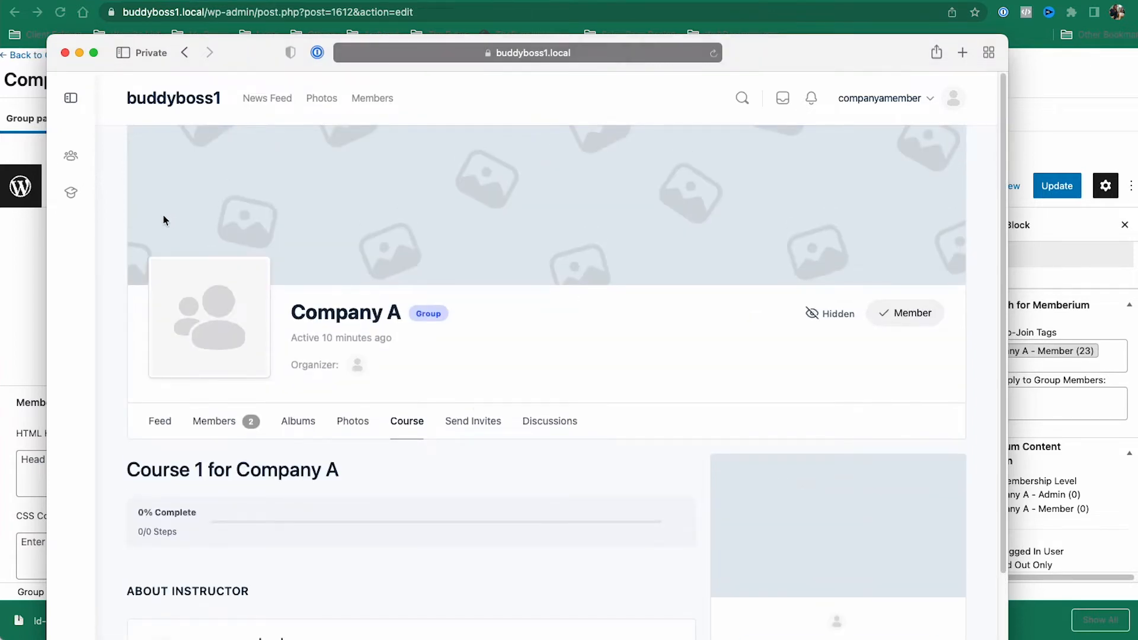
Step: Open Course 1 from My Courses, then bring up the Company B member's empty Groups page
click(71, 192)
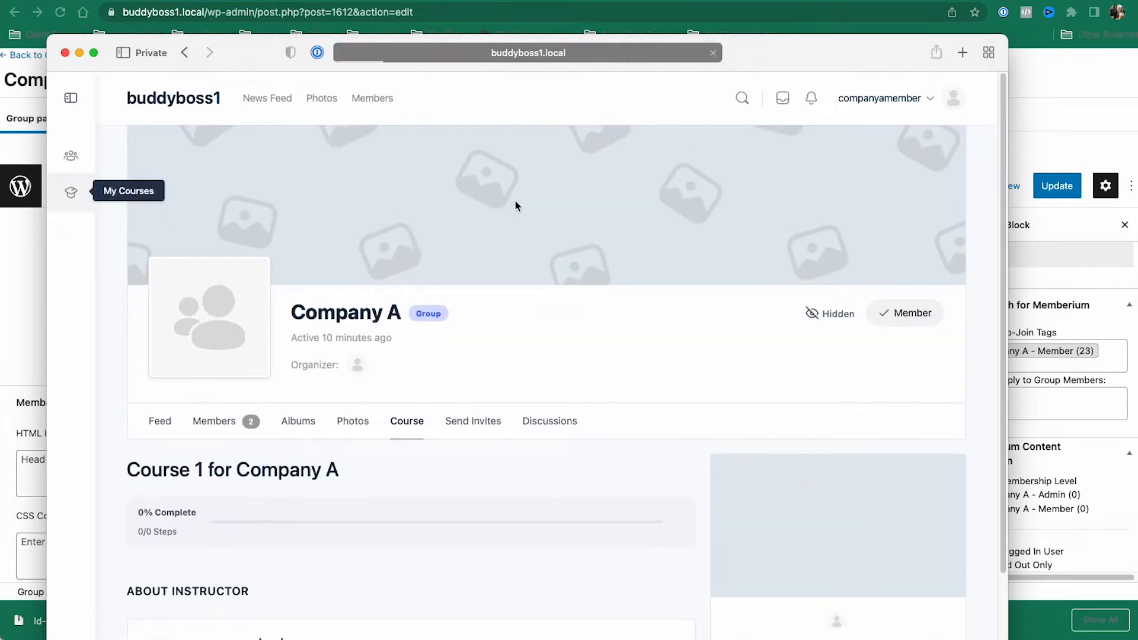
scroll(640, 391, down, 5)
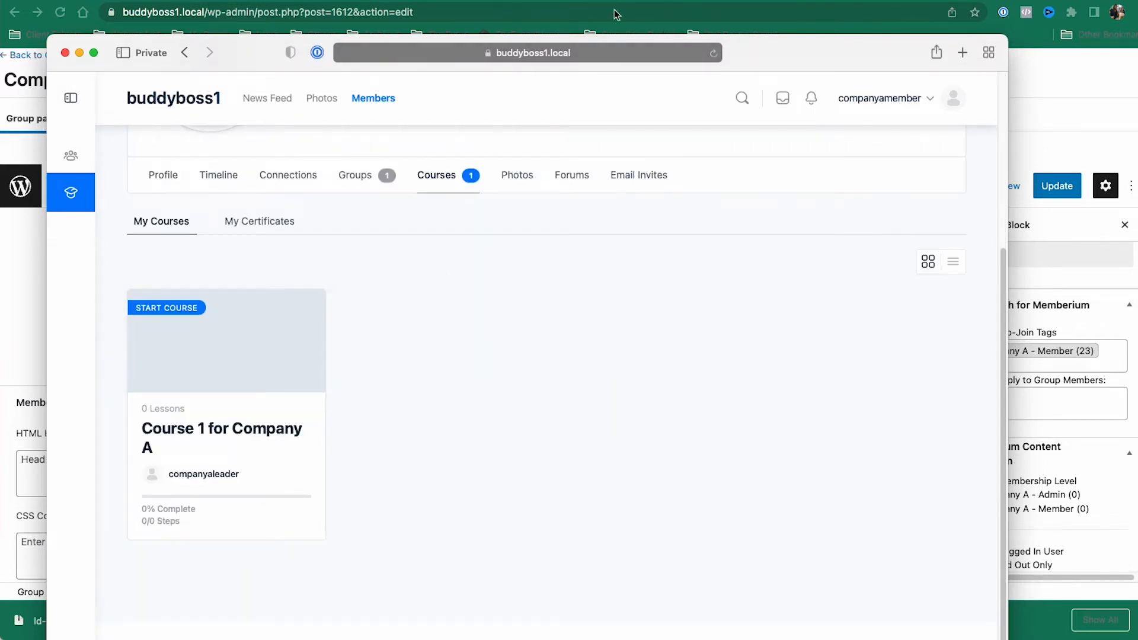
click(268, 380)
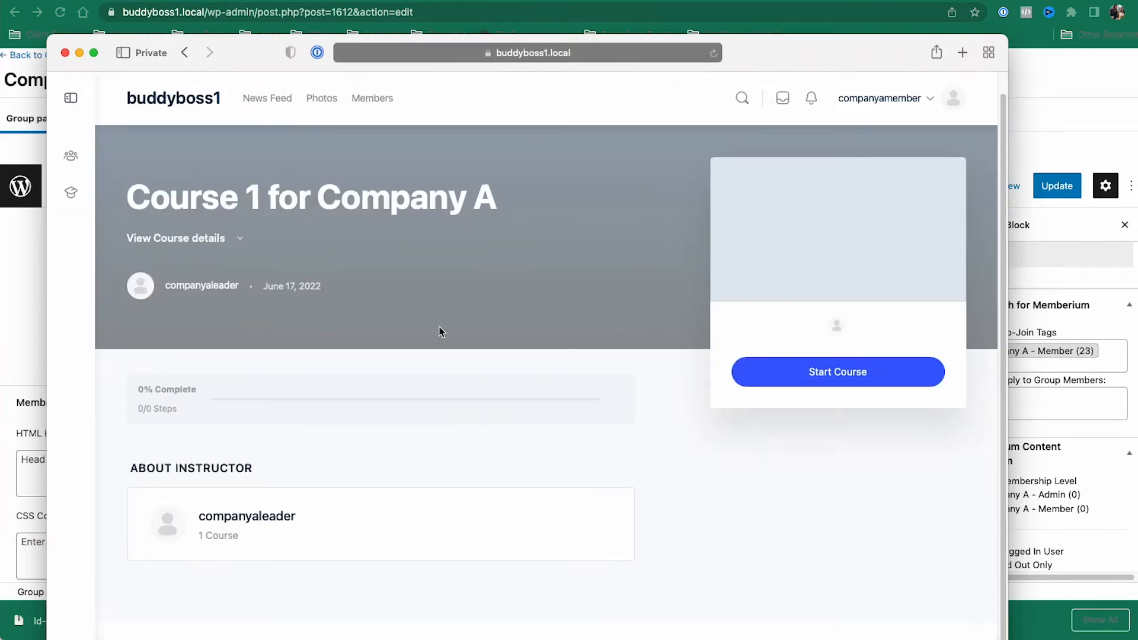
key(super+[)
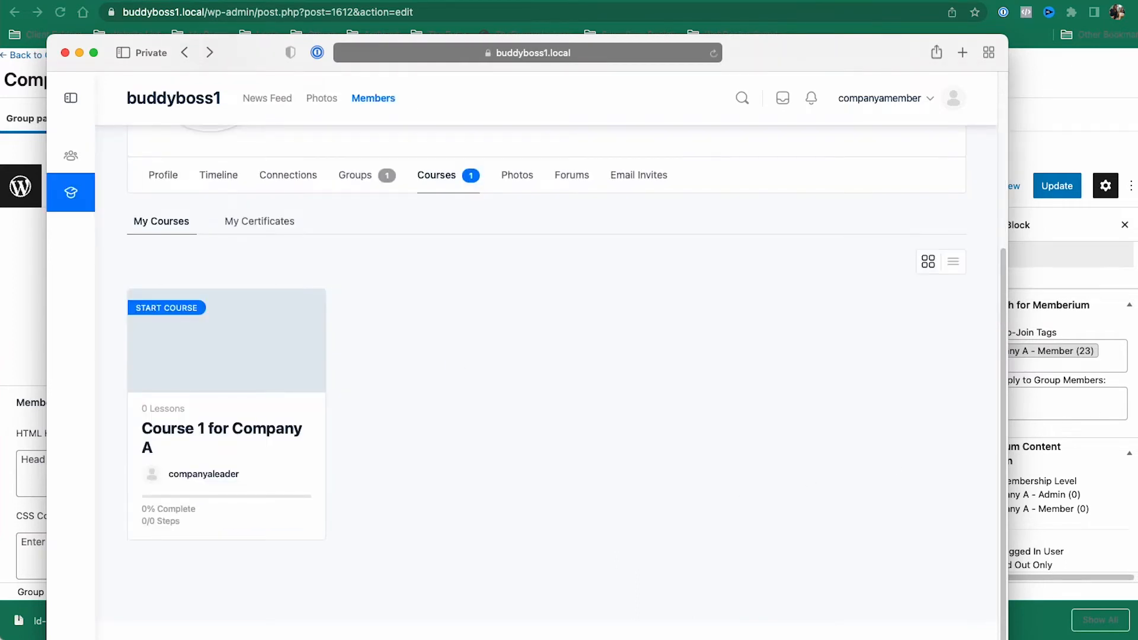
click(1131, 224)
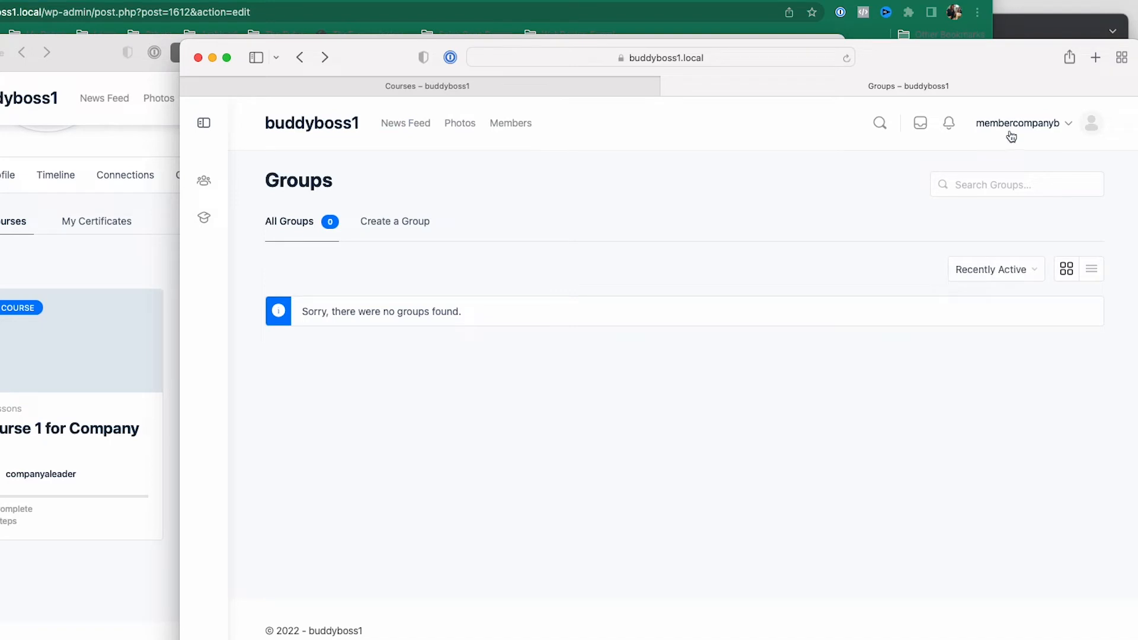
Step: Confirm the Company B member's Courses tab is empty, then log the companyaleader account out
click(480, 90)
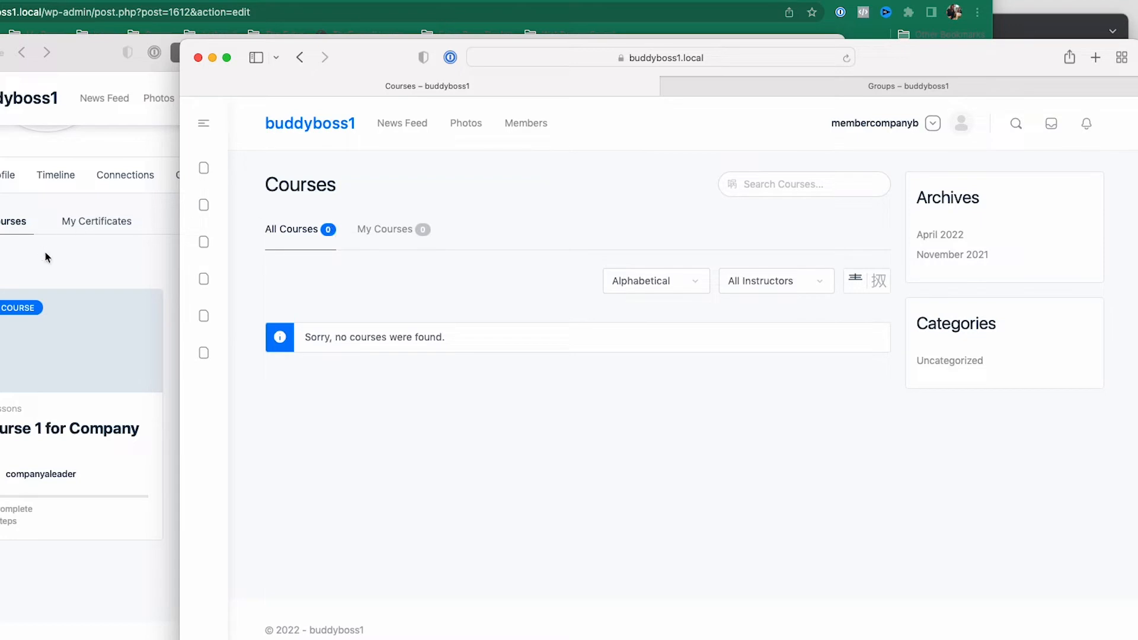
click(1010, 32)
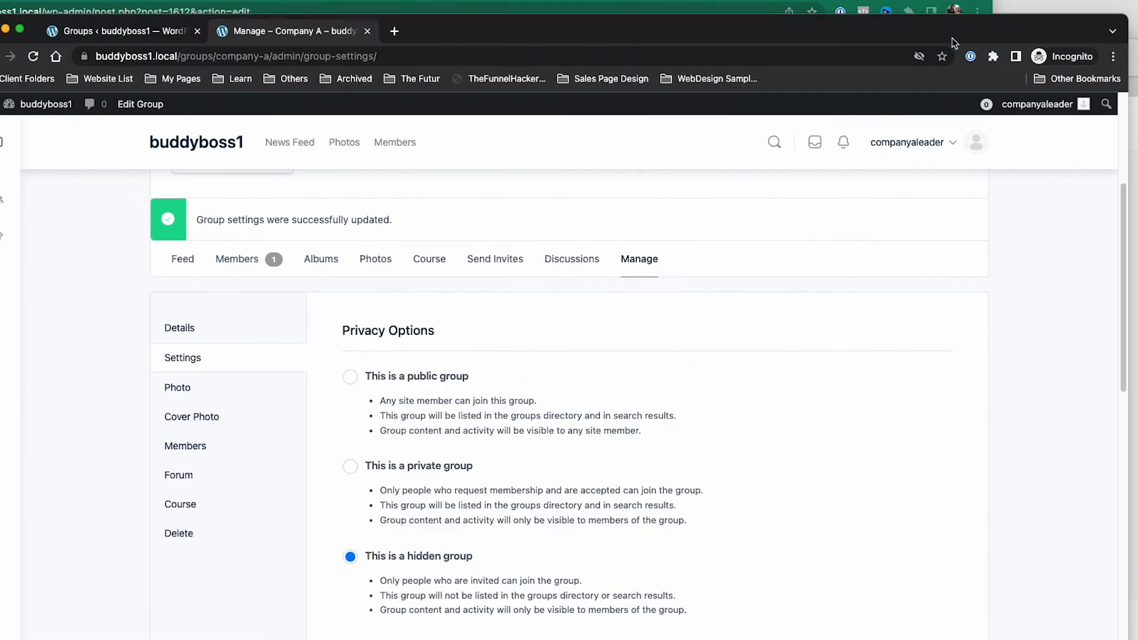
mouse_move(1085, 65)
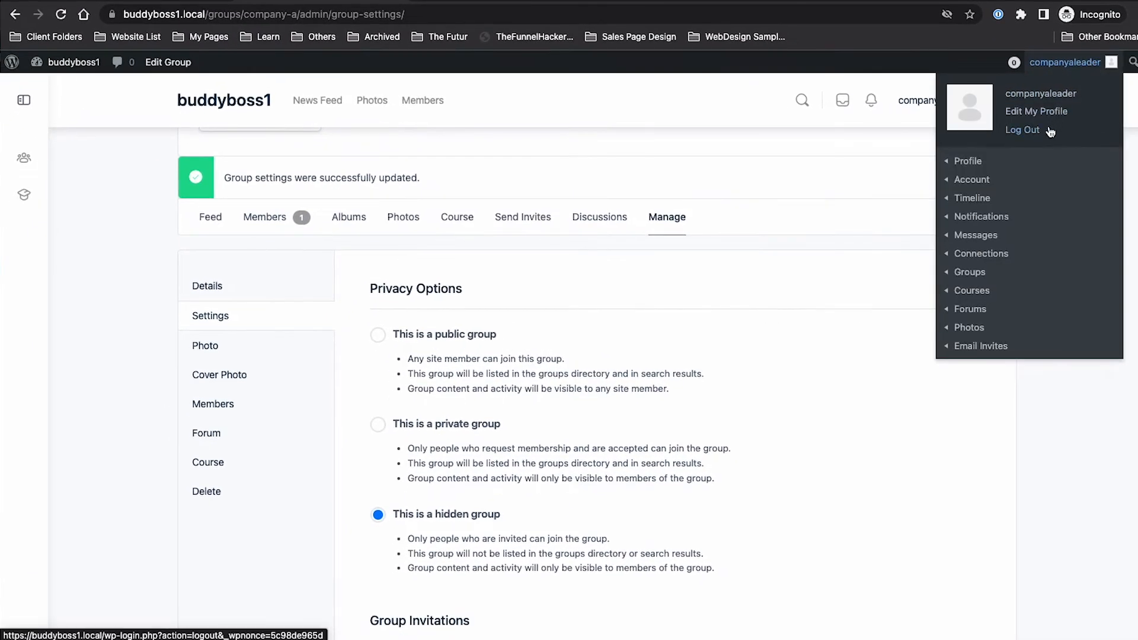
click(1022, 130)
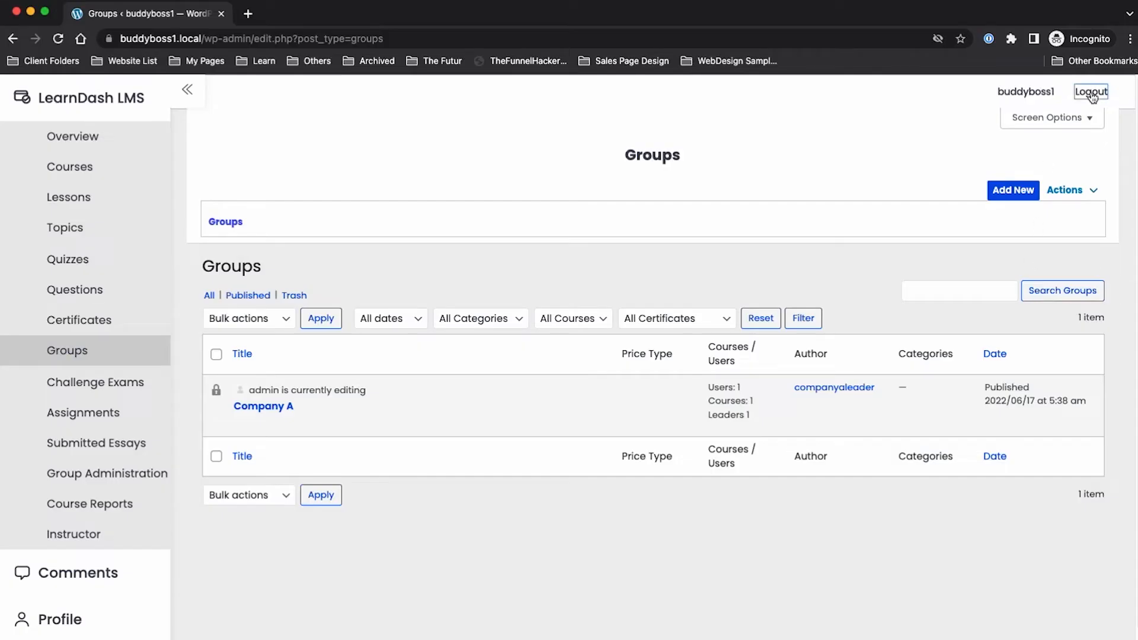
click(1091, 92)
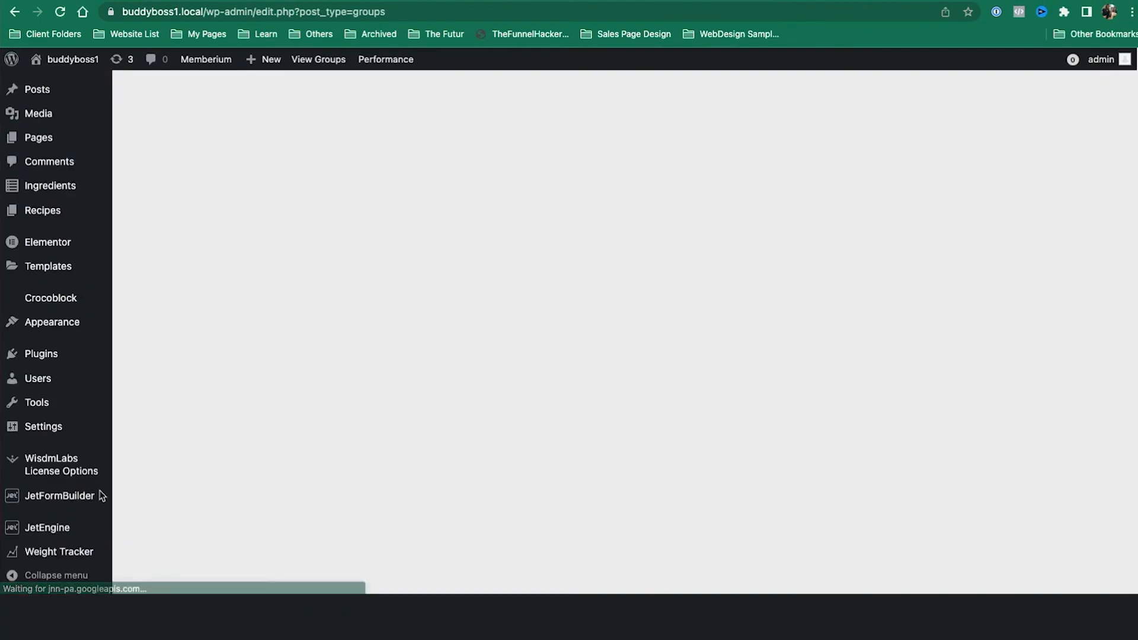
Step: Start a new user for the Company B leader with username 'companyblead'
mouse_move(78, 383)
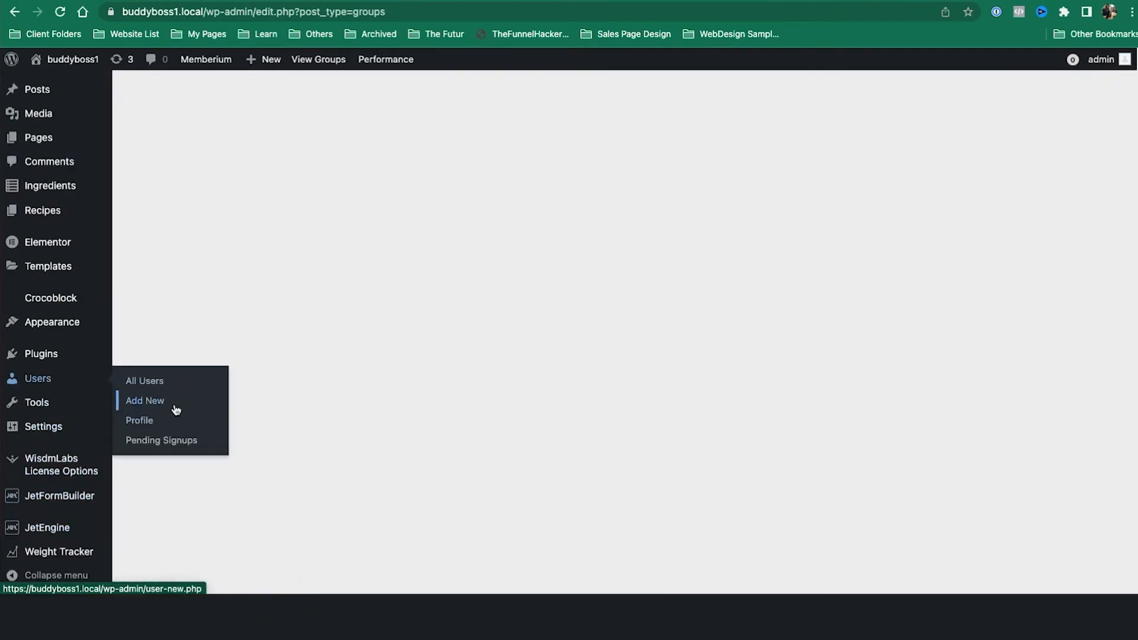
click(176, 409)
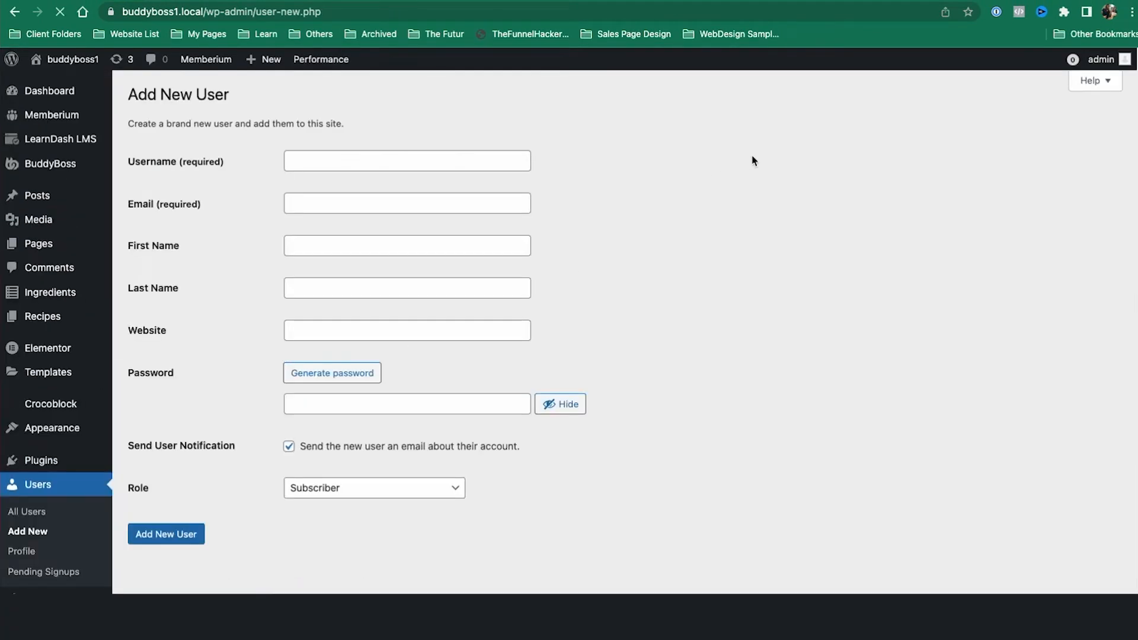
click(397, 156)
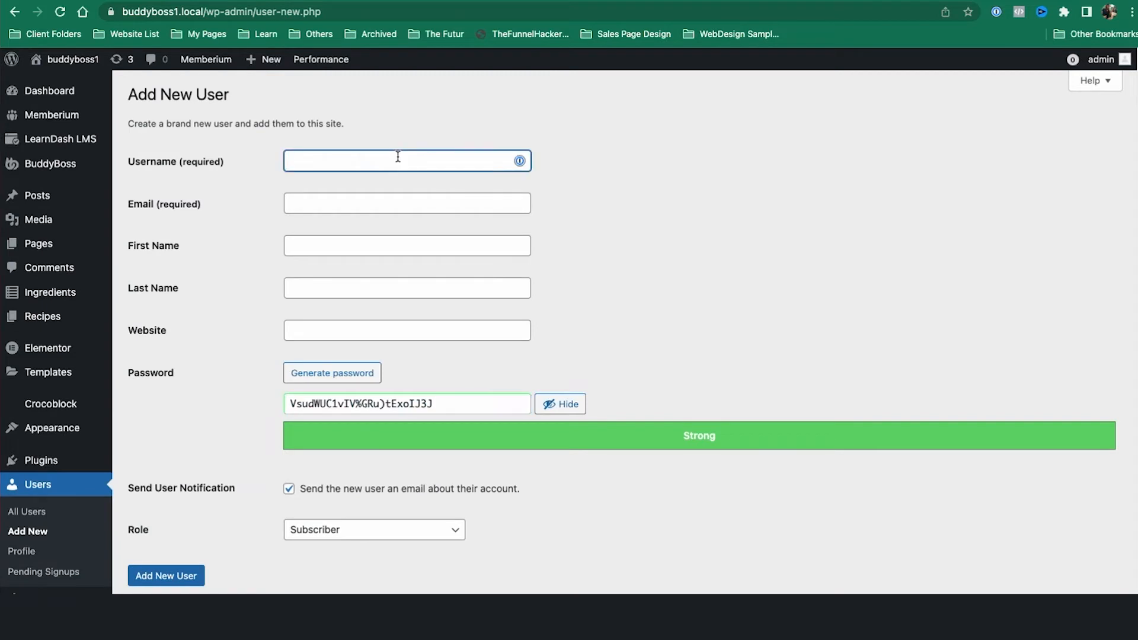
text(companybleader)
Step: Use the username as a confirmed weak password, keep Subscriber role, then revisit the Company A member's profile
key(super+a)
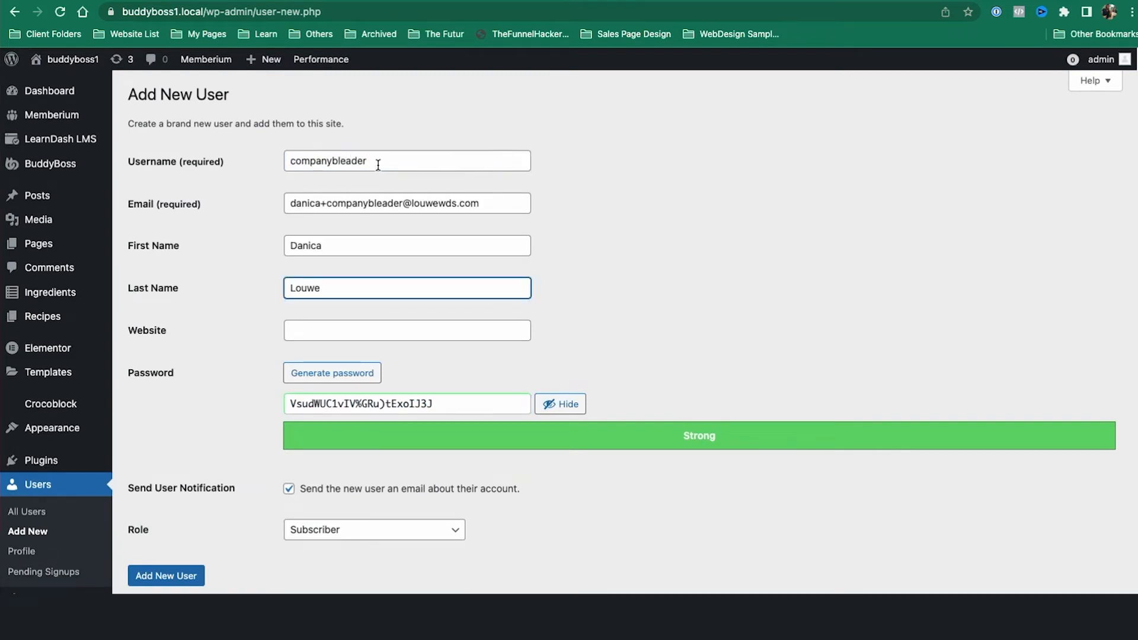
double_click(379, 165)
key(super+c)
triple_click(443, 404)
key(super+v)
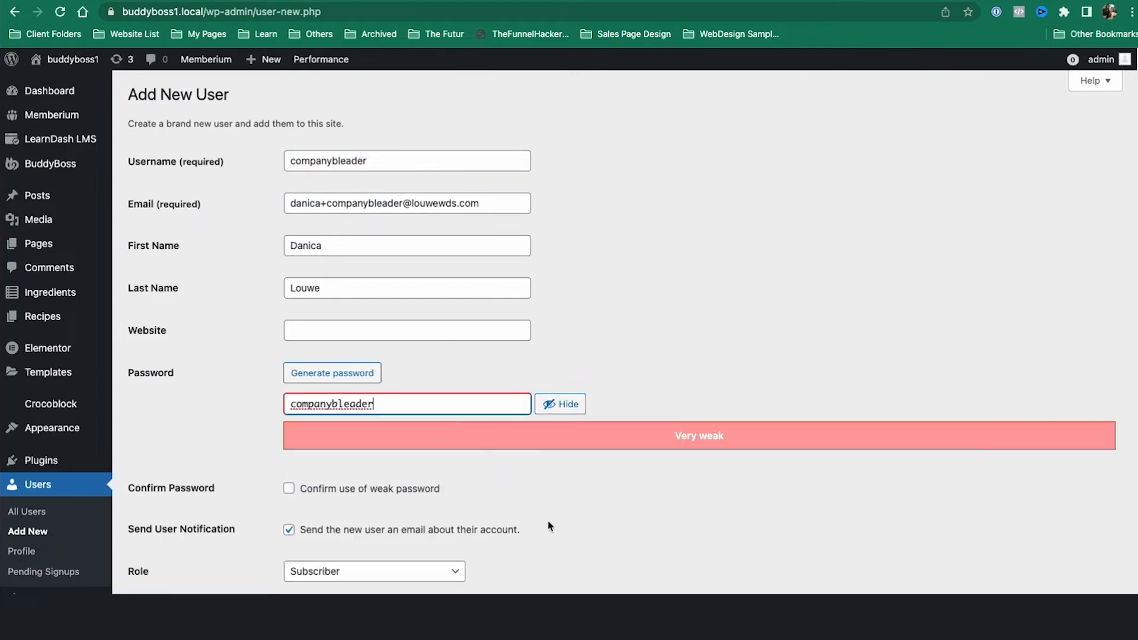
click(396, 491)
scroll(612, 445, down, 3)
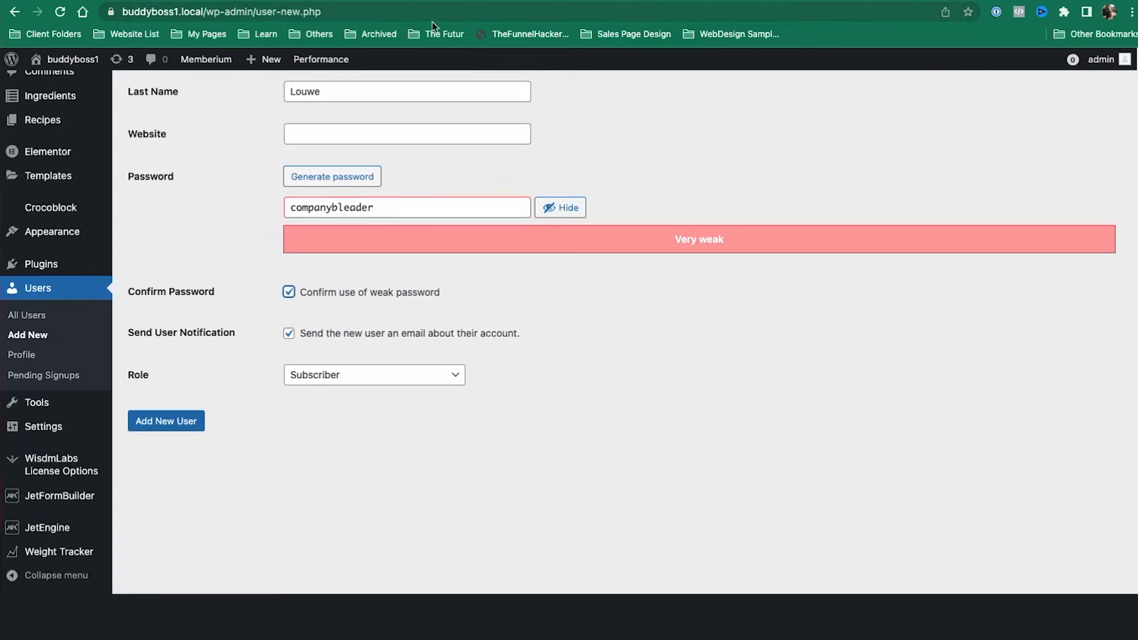
click(348, 376)
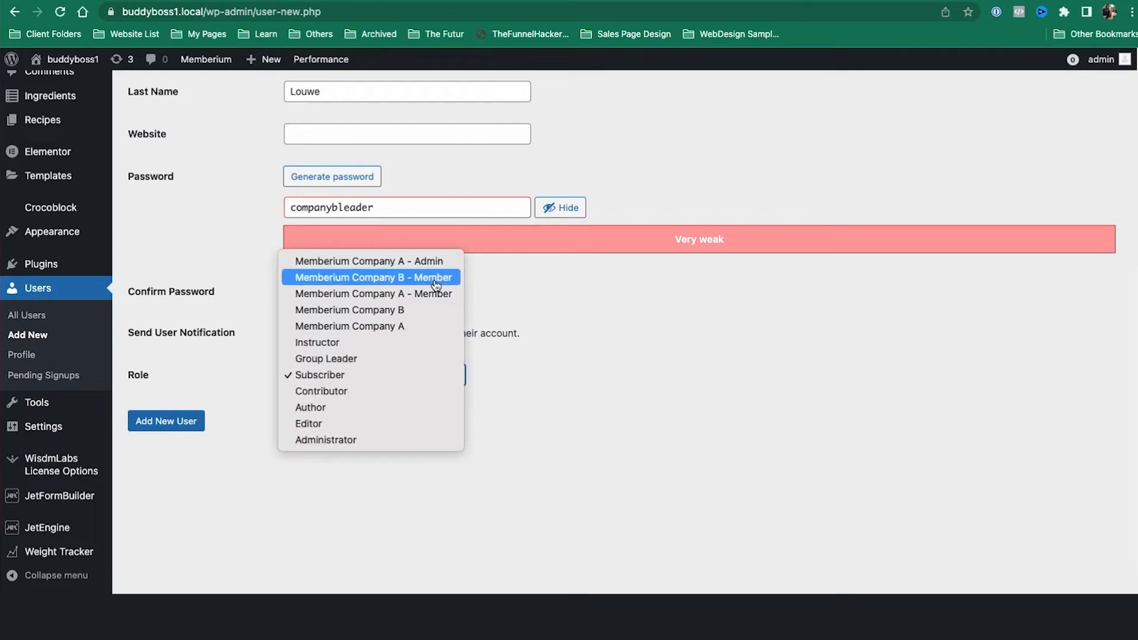
click(634, 399)
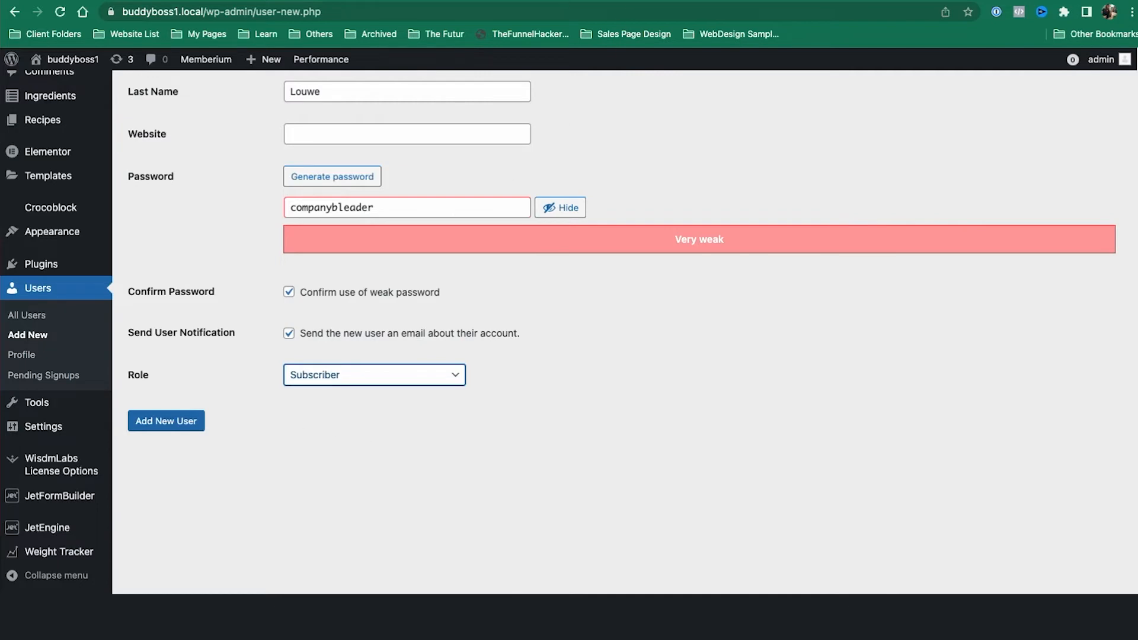
click(677, 2)
scroll(391, 177, up, 5)
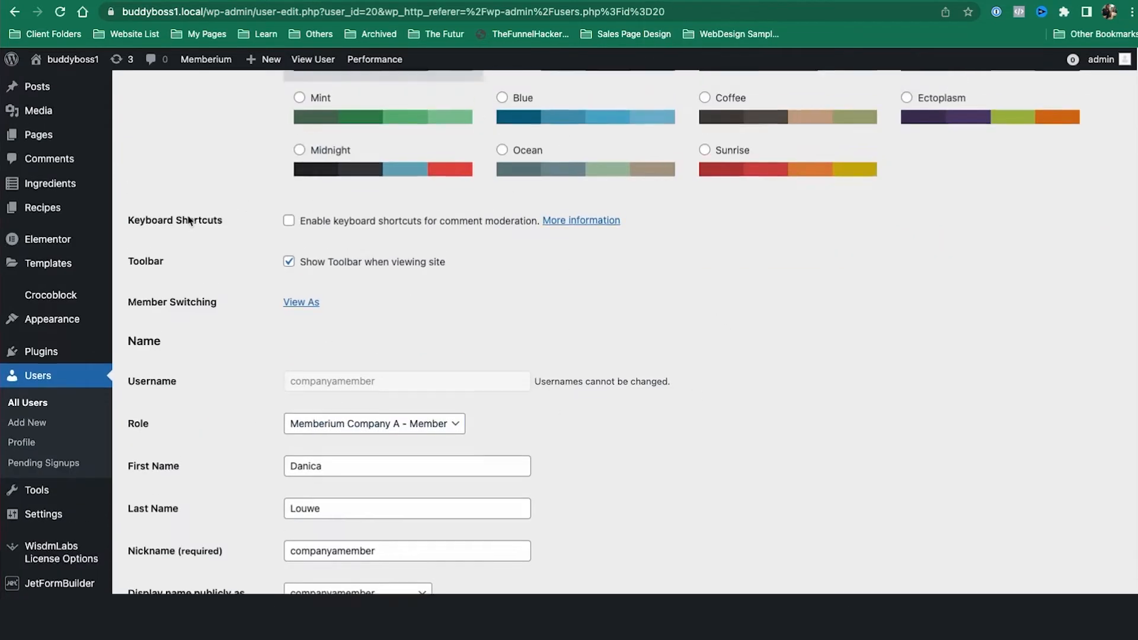
Step: Create the 'Company B - Admin' membership level with payment-failure, suspension and cancellation tags included
mouse_move(96, 118)
click(174, 189)
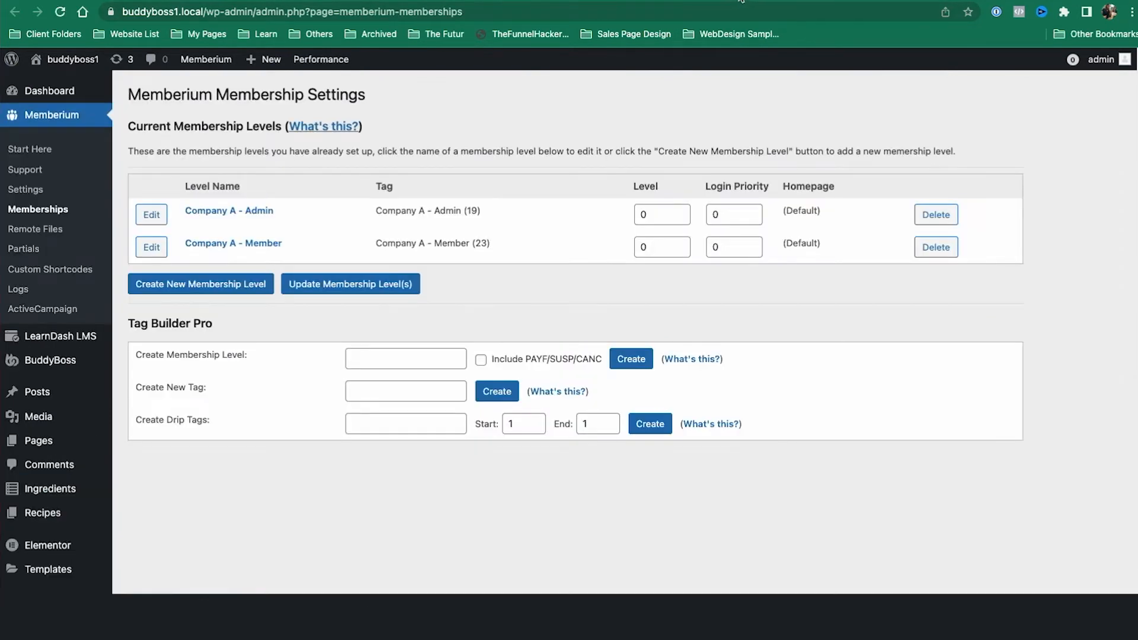
click(739, 1)
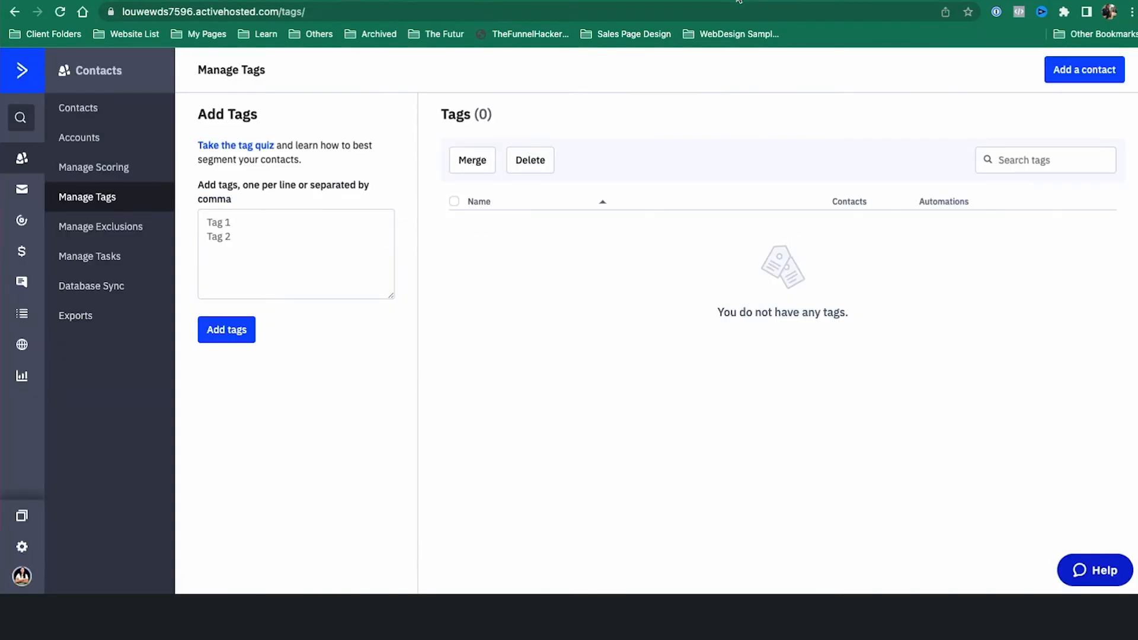
click(671, 3)
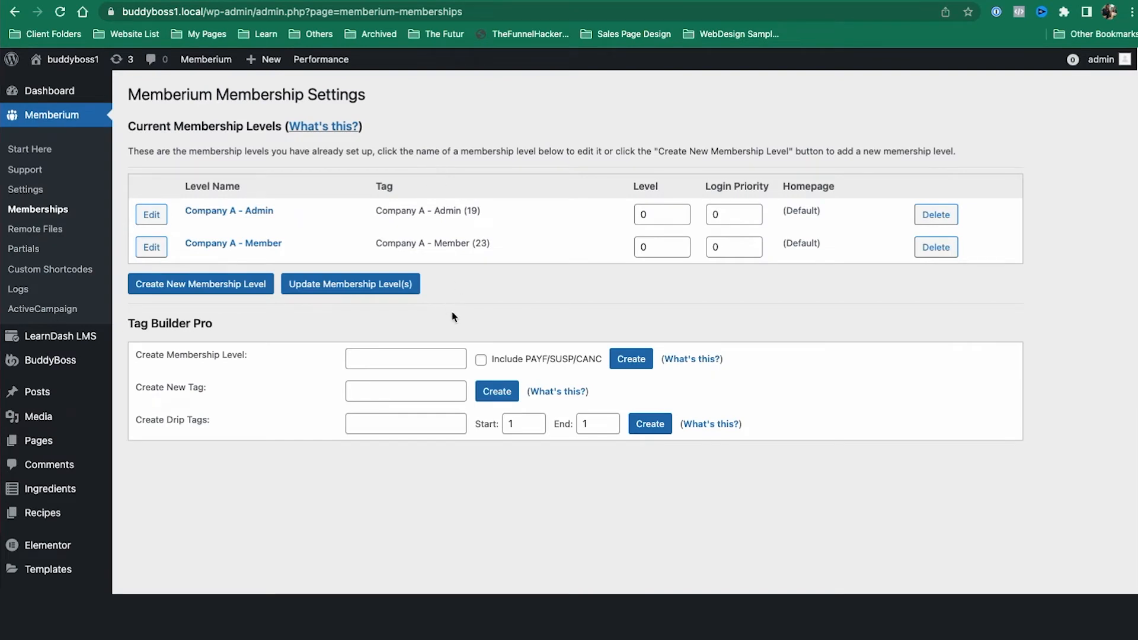
click(430, 358)
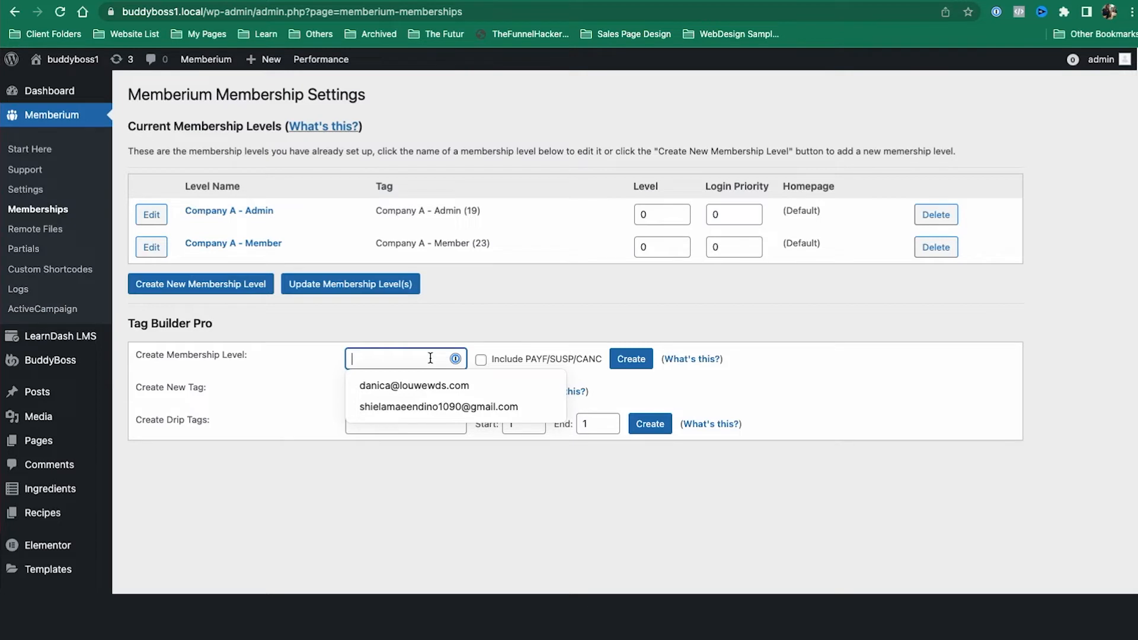
text(Company B - Admin)
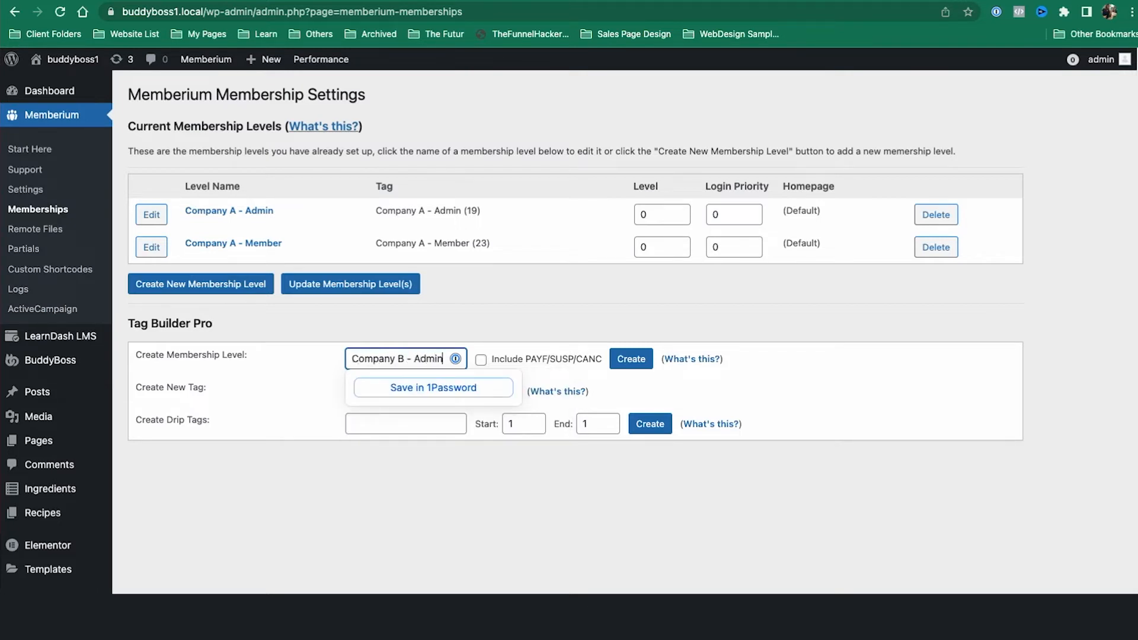
click(480, 361)
click(637, 361)
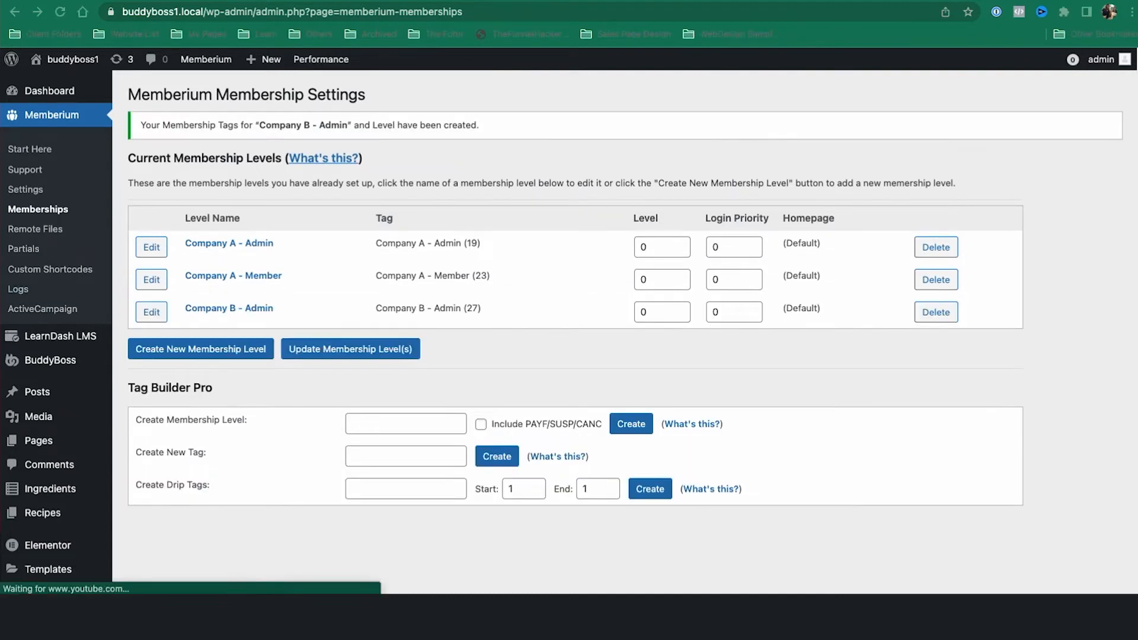
Step: Create the 'Company B - Member' membership level with PAYF, SUSP and CANC tags included
click(436, 422)
text(Co)
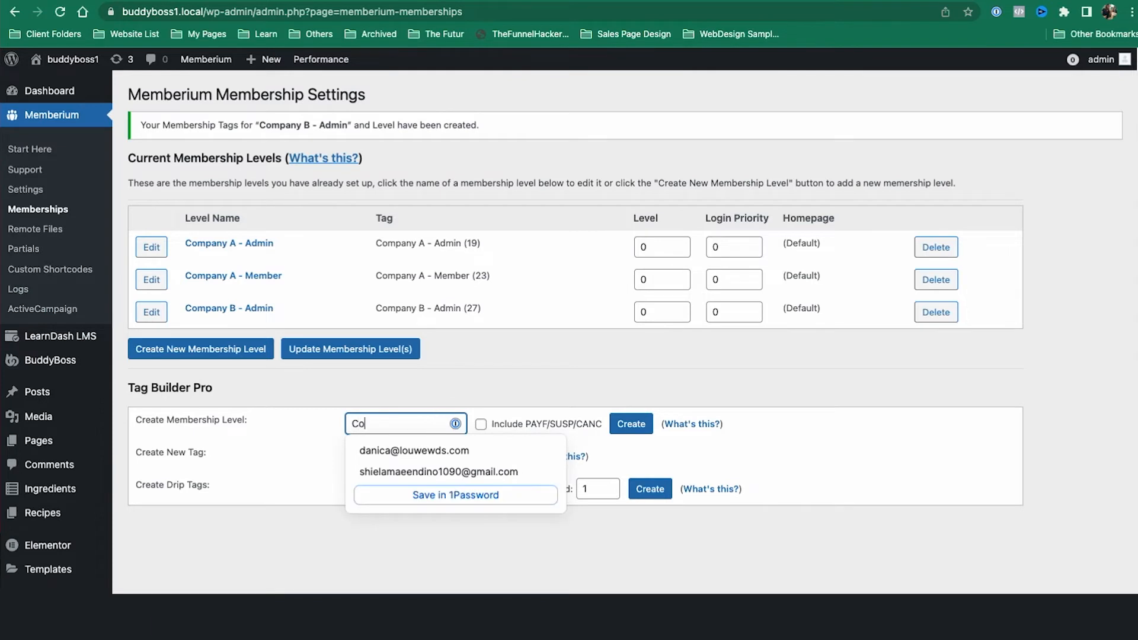
text(mpany B - Member)
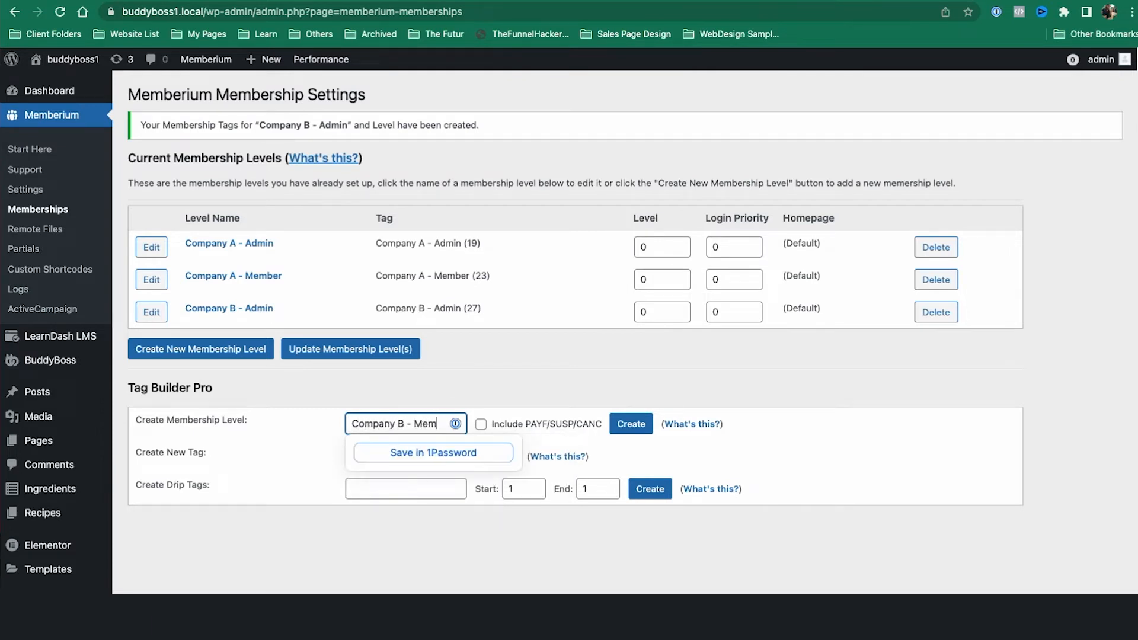
click(480, 424)
click(631, 424)
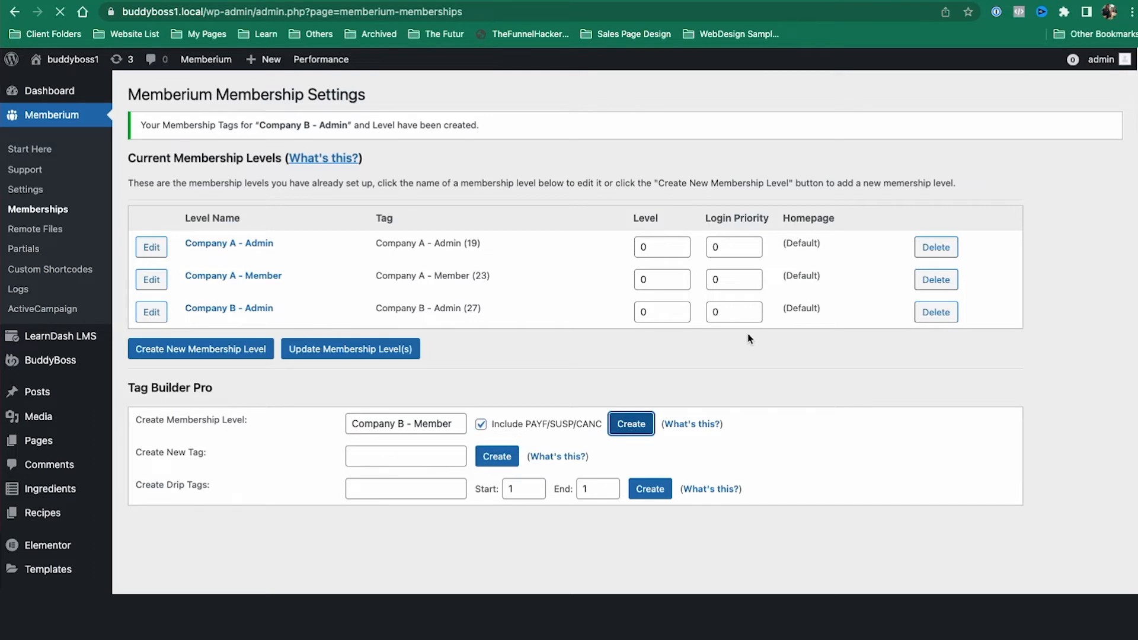
Step: Refresh ActiveCampaign's tag list to confirm the new Company B tags, then return to the levels list
click(746, 2)
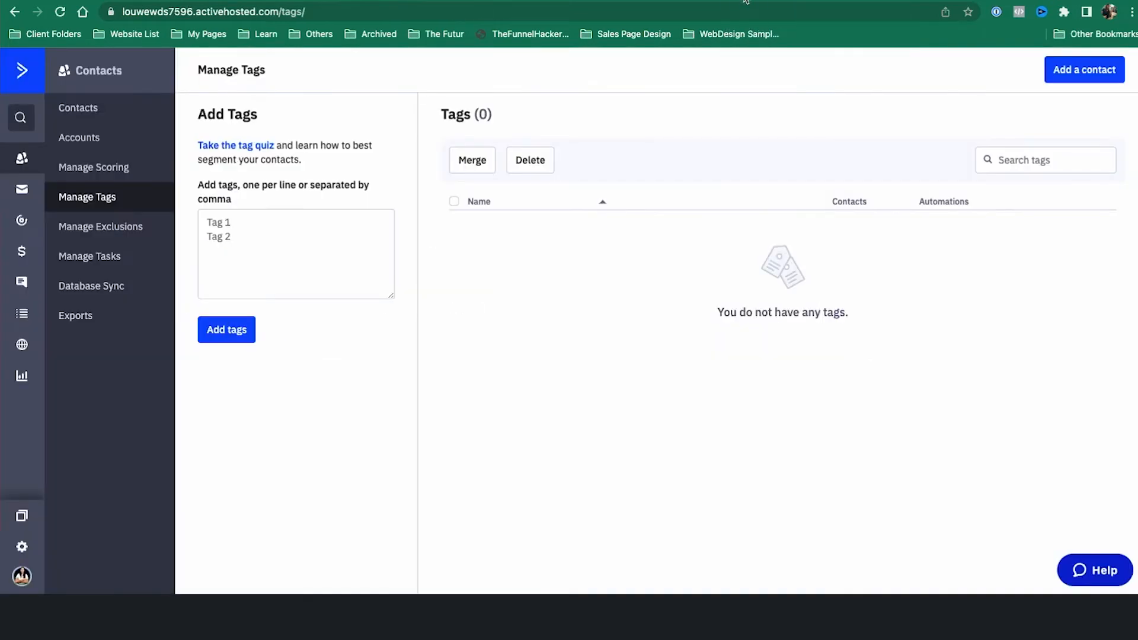
click(92, 201)
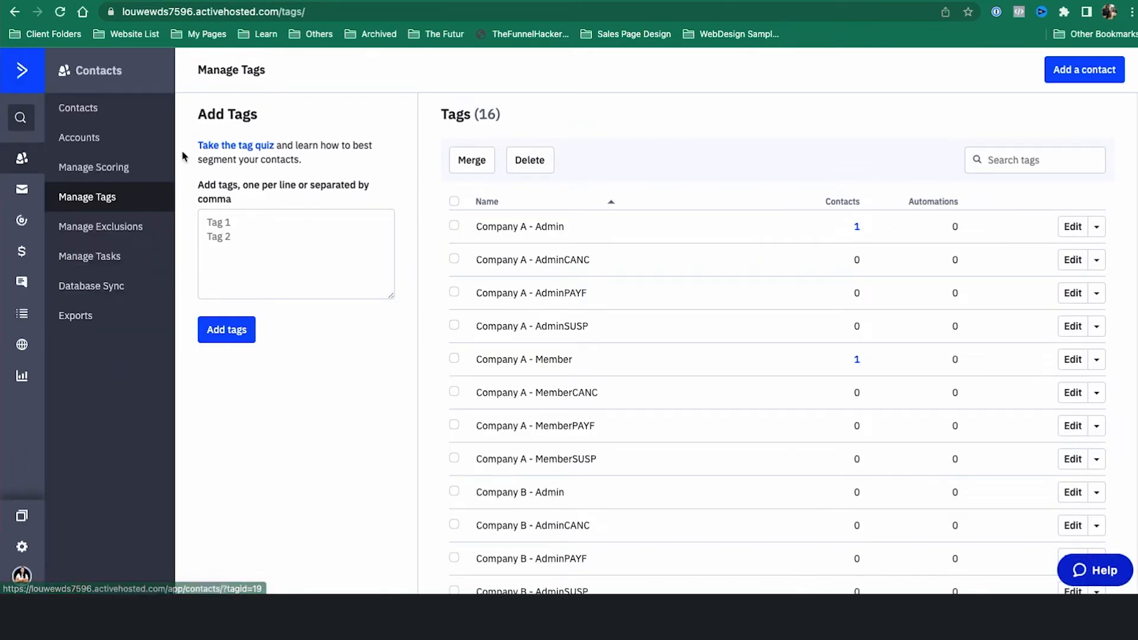
click(705, 1)
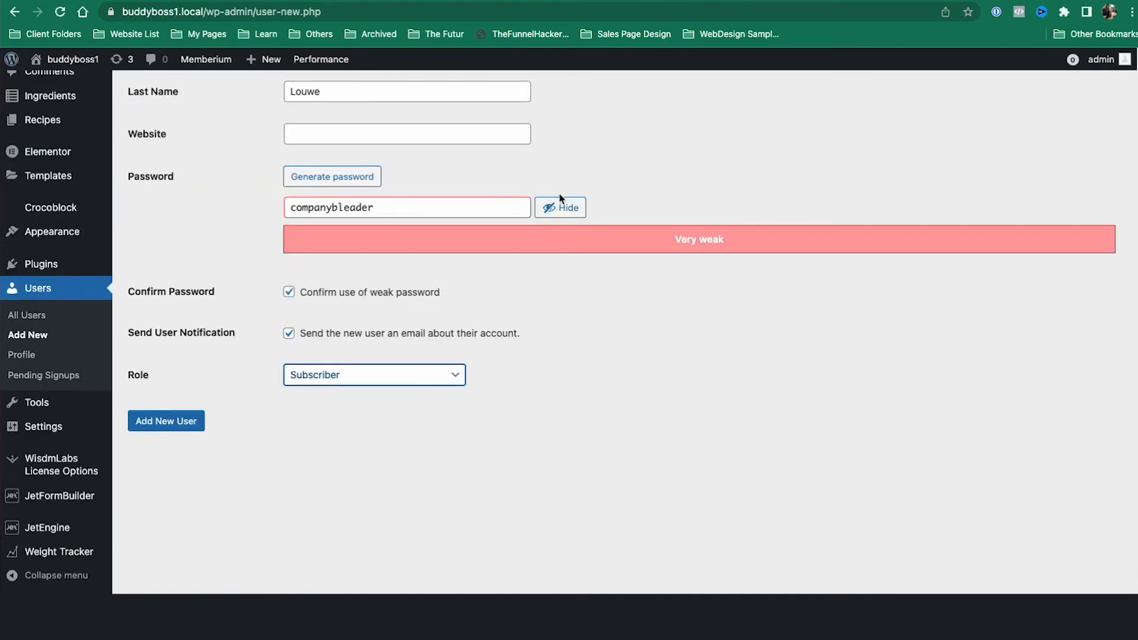
scroll(559, 193, up, 5)
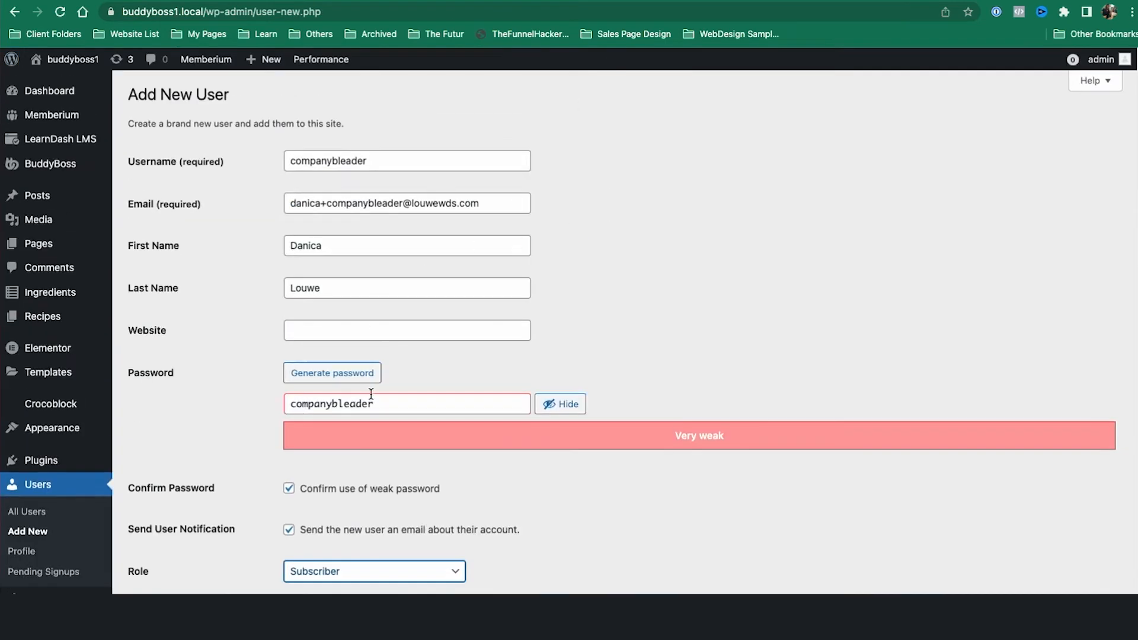
triple_click(347, 204)
key(ctrl+c)
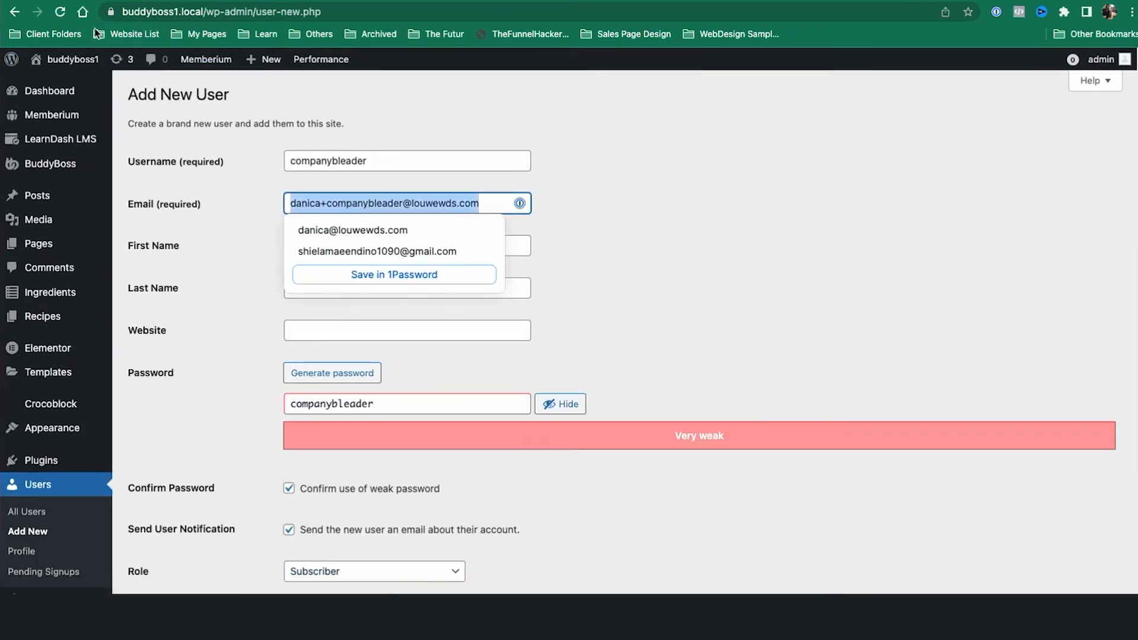
click(62, 12)
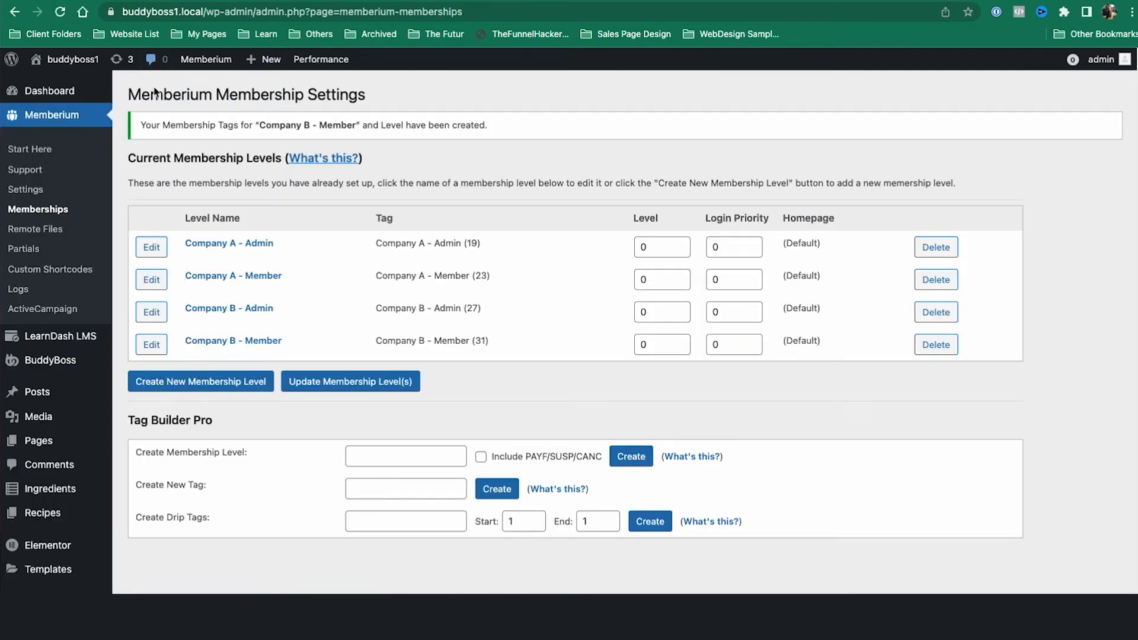
Step: Add the Instructor WordPress role to the Company B - Admin level and save it
click(156, 314)
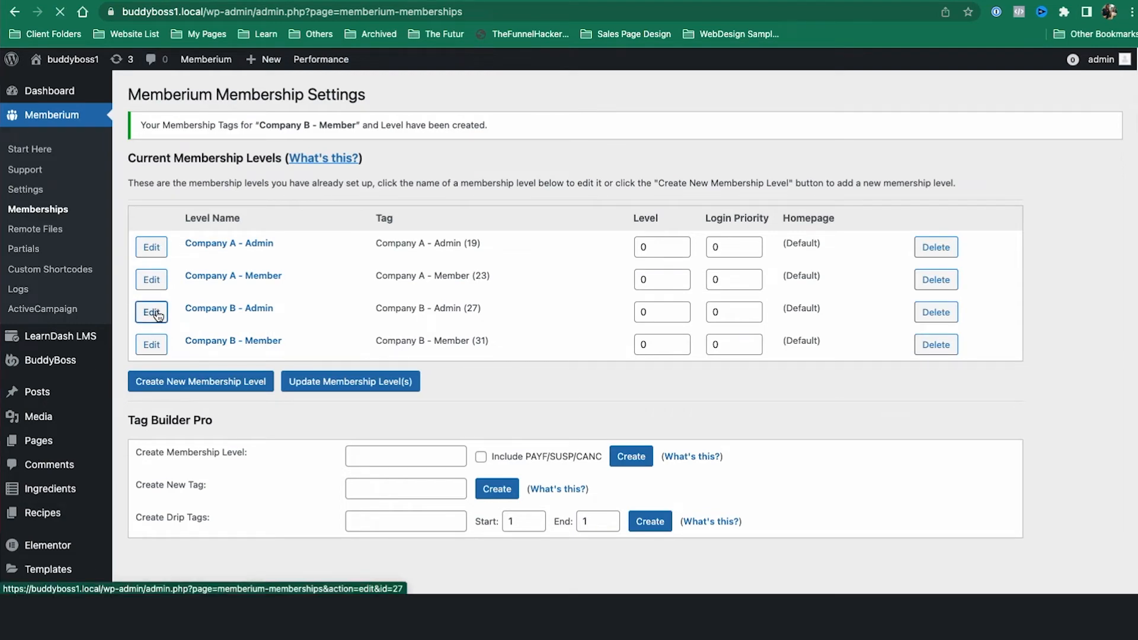
scroll(656, 368, down, 5)
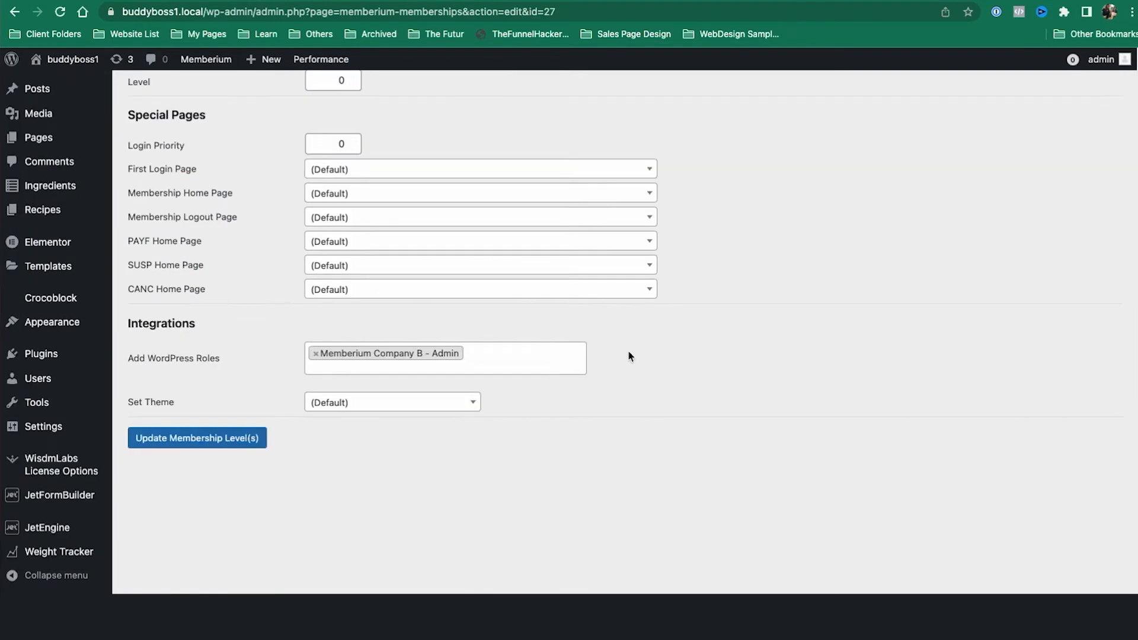
click(554, 349)
scroll(529, 432, up, 5)
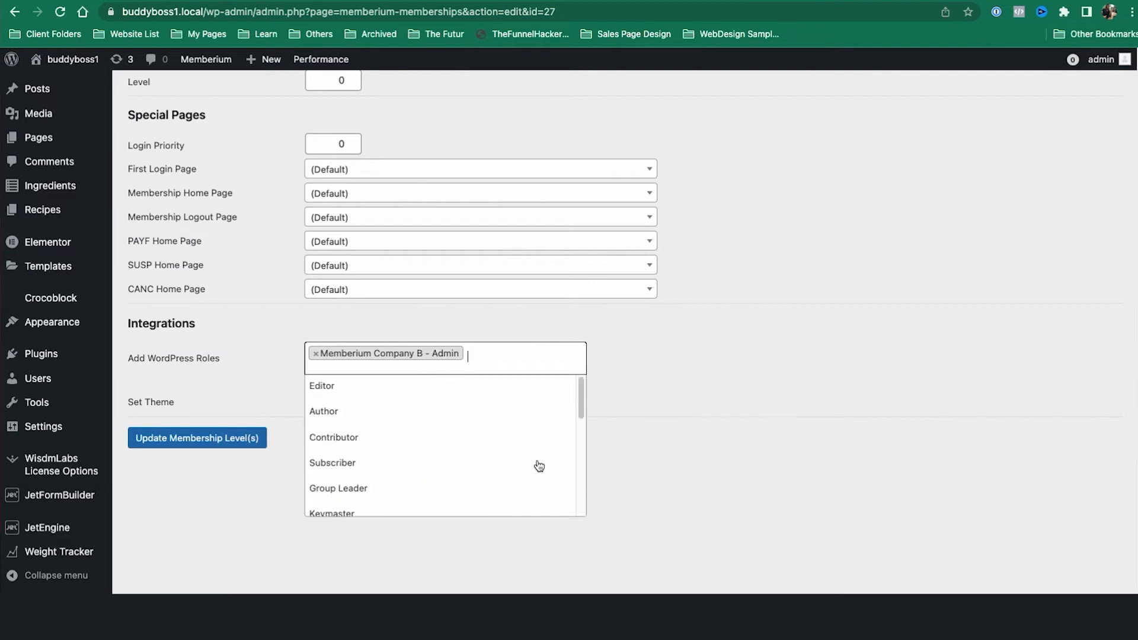
scroll(446, 478, down, 5)
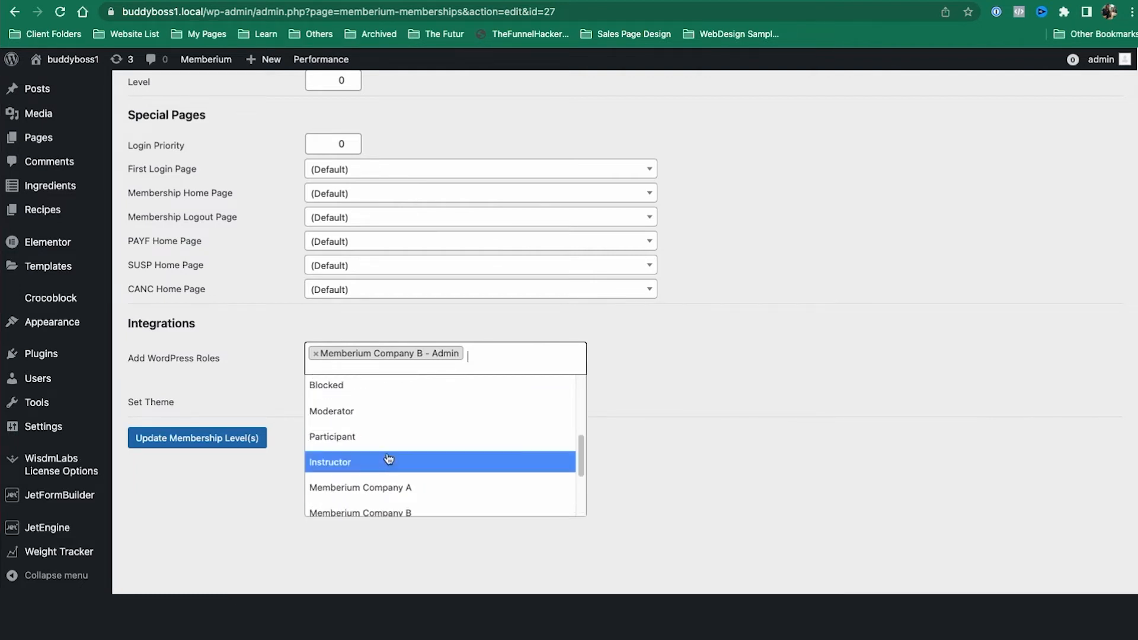
click(386, 462)
click(258, 444)
scroll(938, 425, up, 1)
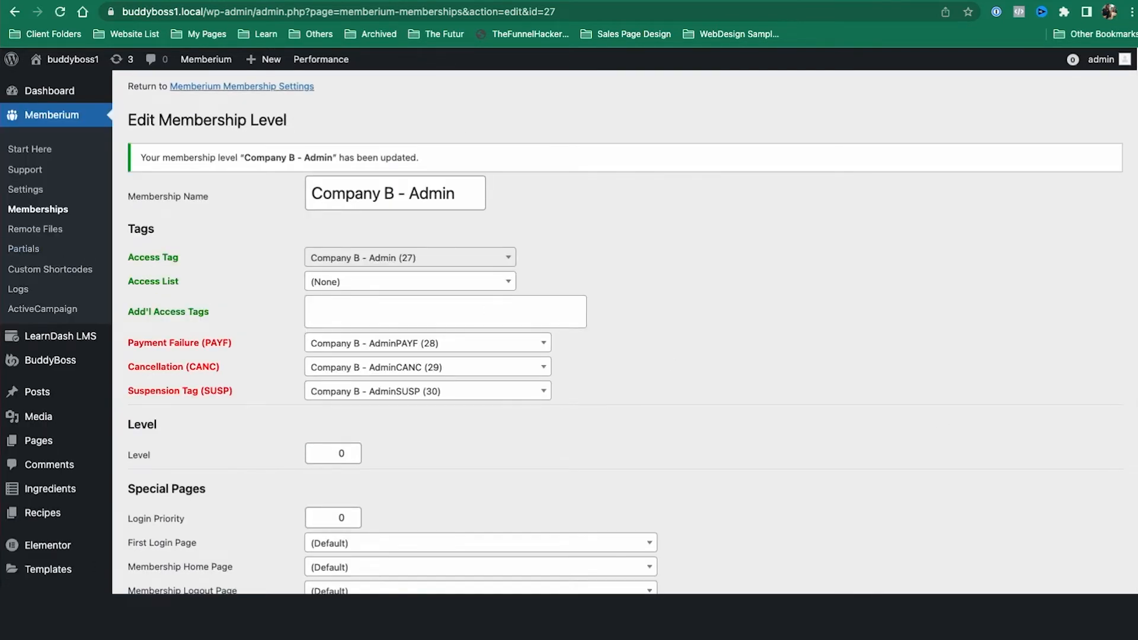
click(57, 214)
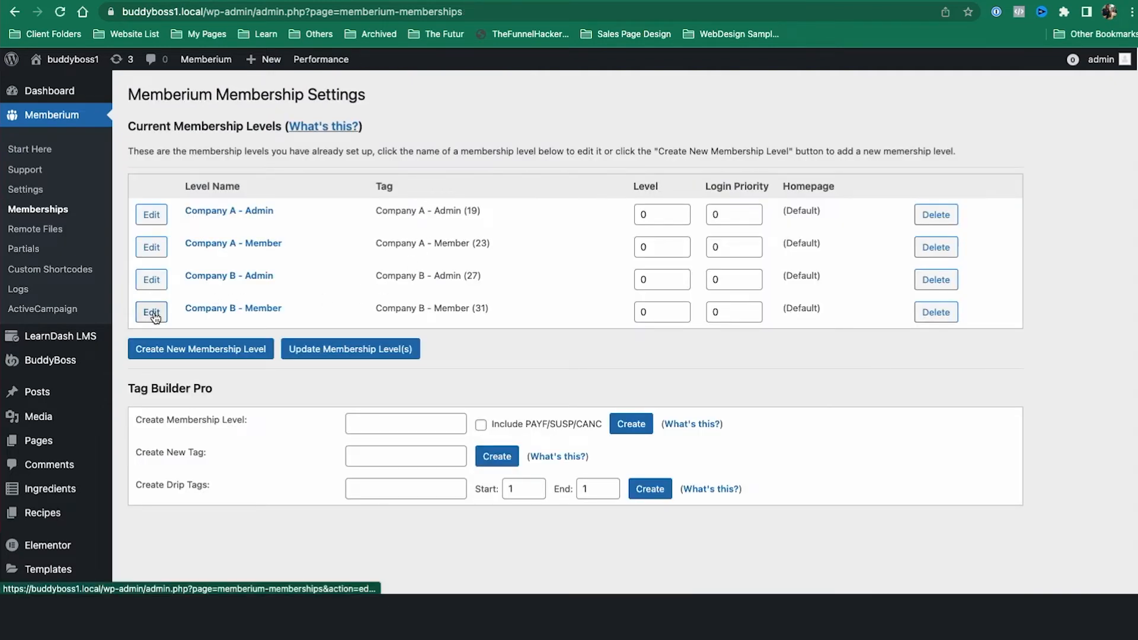
Step: Add the Subscriber WordPress role to the Company B - Member level and save it
click(153, 316)
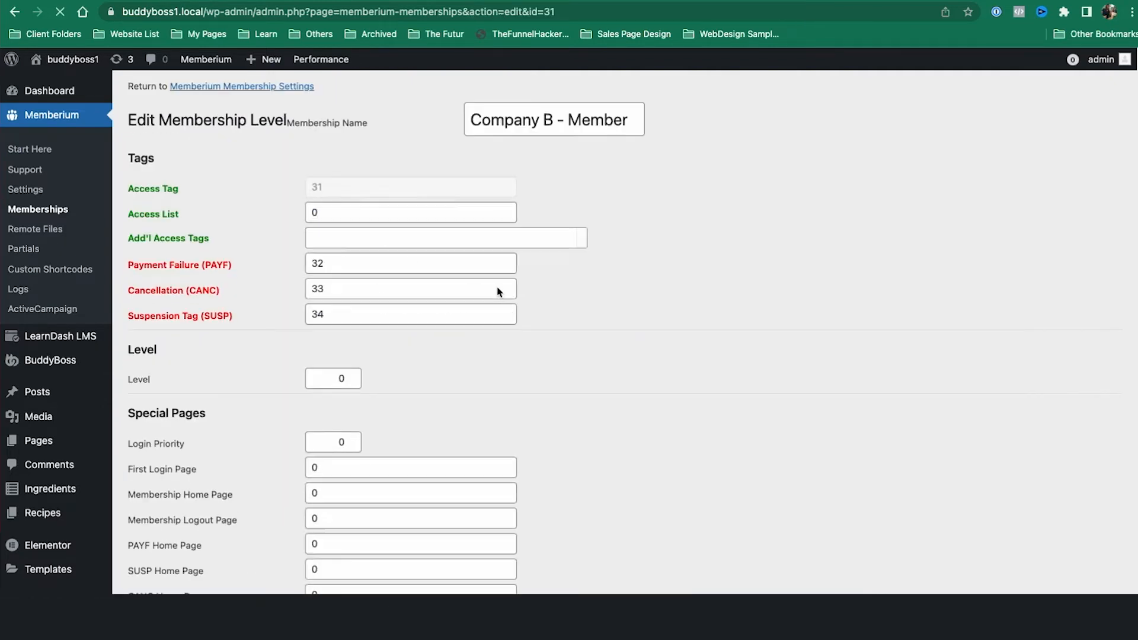
scroll(691, 292, down, 5)
click(515, 365)
text(s)
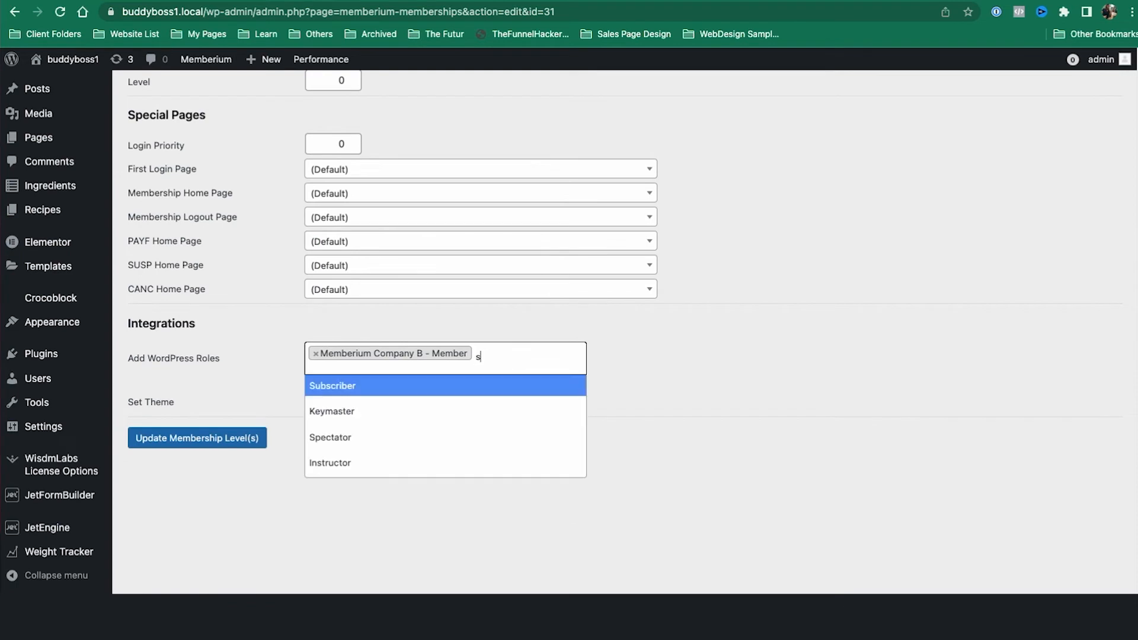
click(487, 394)
click(234, 438)
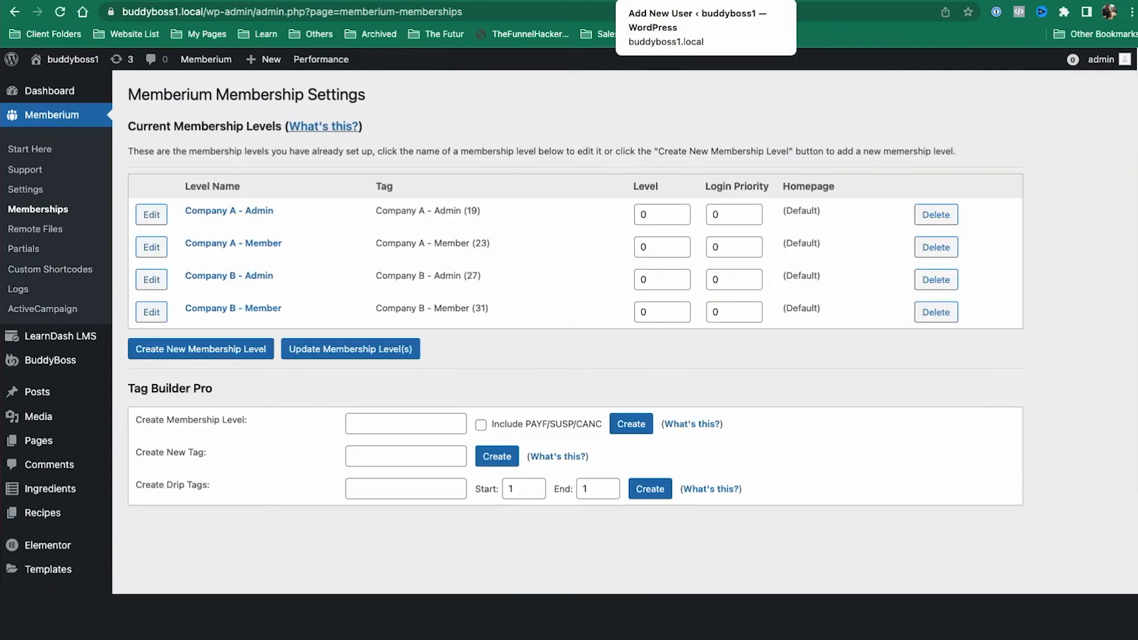
Step: On a fresh Add New User form, paste the new user's e-mail and 'companybleader' as username
click(669, 1)
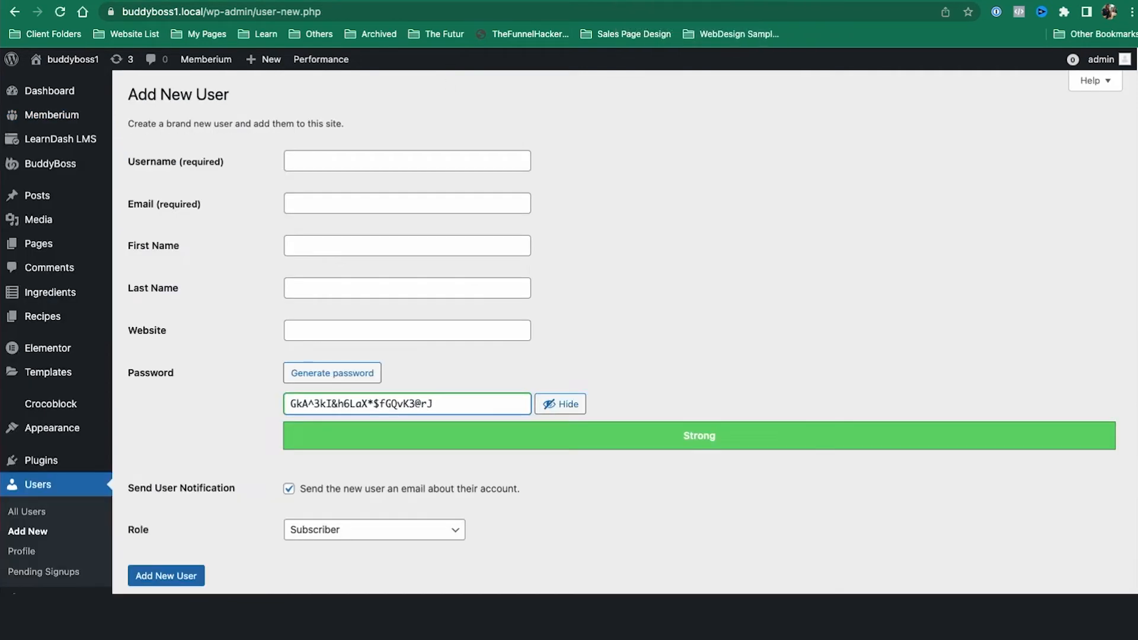
click(52, 531)
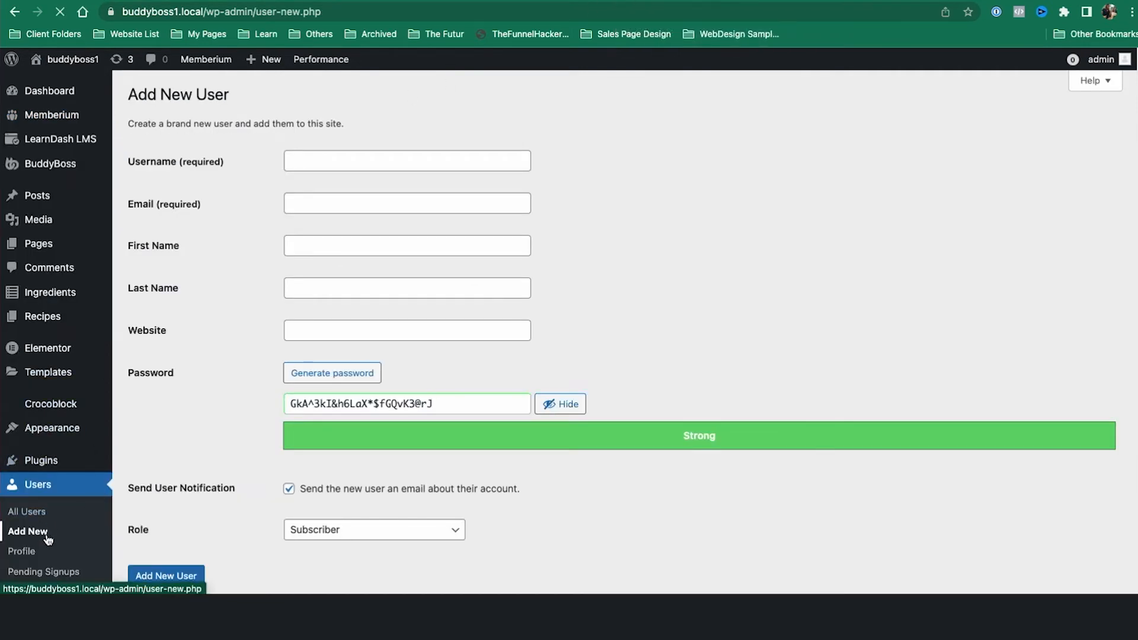
click(361, 205)
key(ctrl+v)
drag(329, 204, 403, 206)
key(ctrl+c)
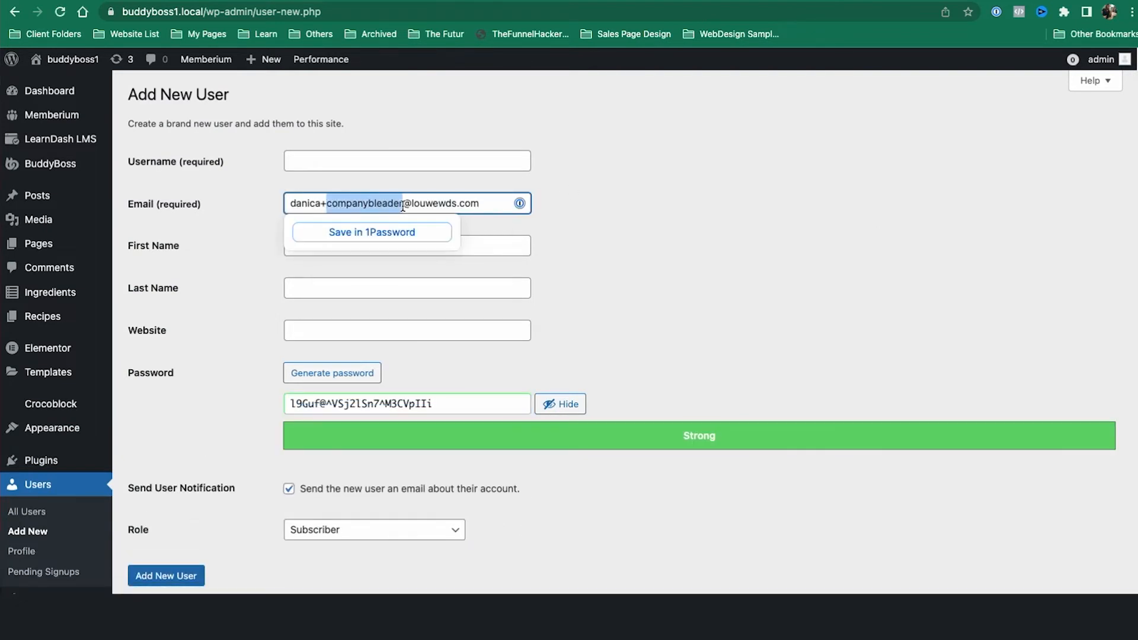
click(392, 161)
key(ctrl+v)
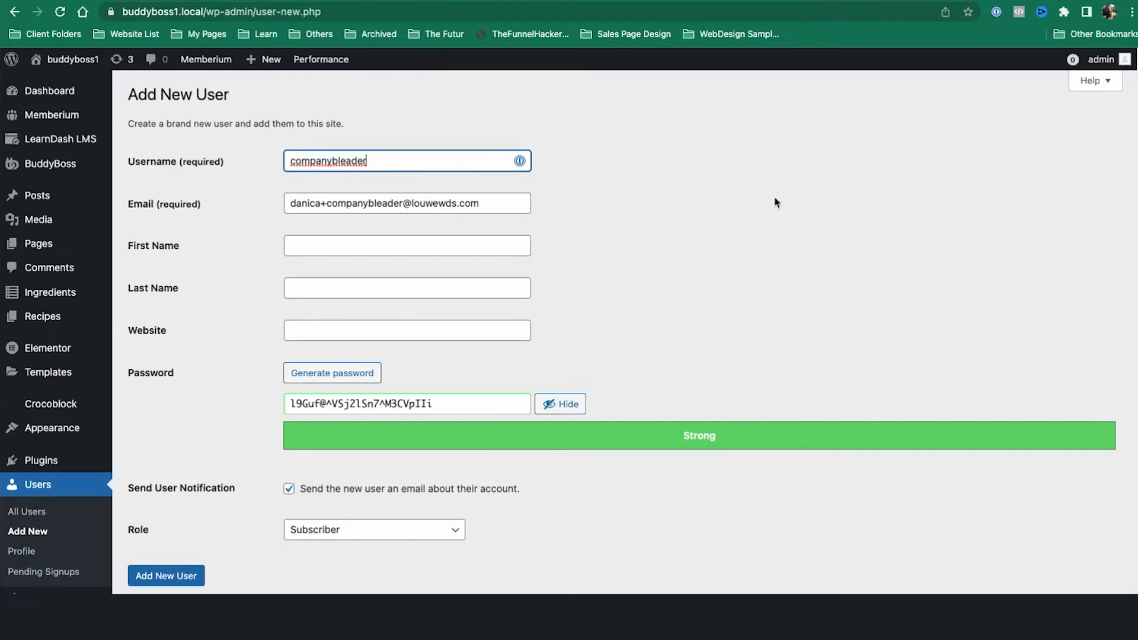
Step: Set the password to the username and confirm use of the weak password
click(774, 201)
key(ctrl+a)
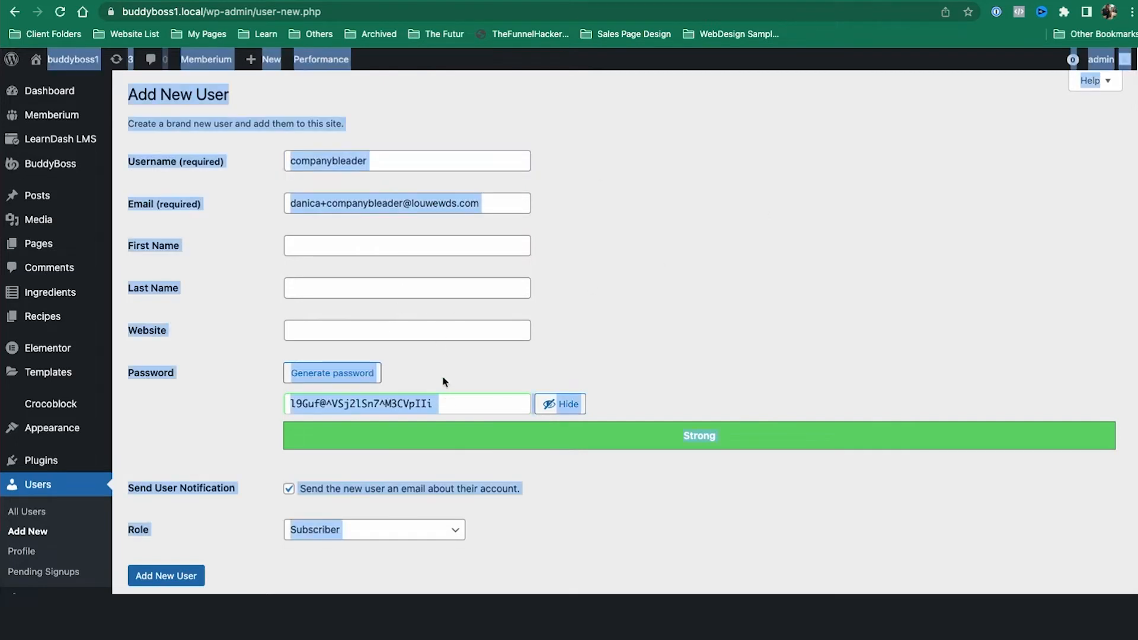
click(408, 156)
key(ctrl+a)
key(ctrl+c)
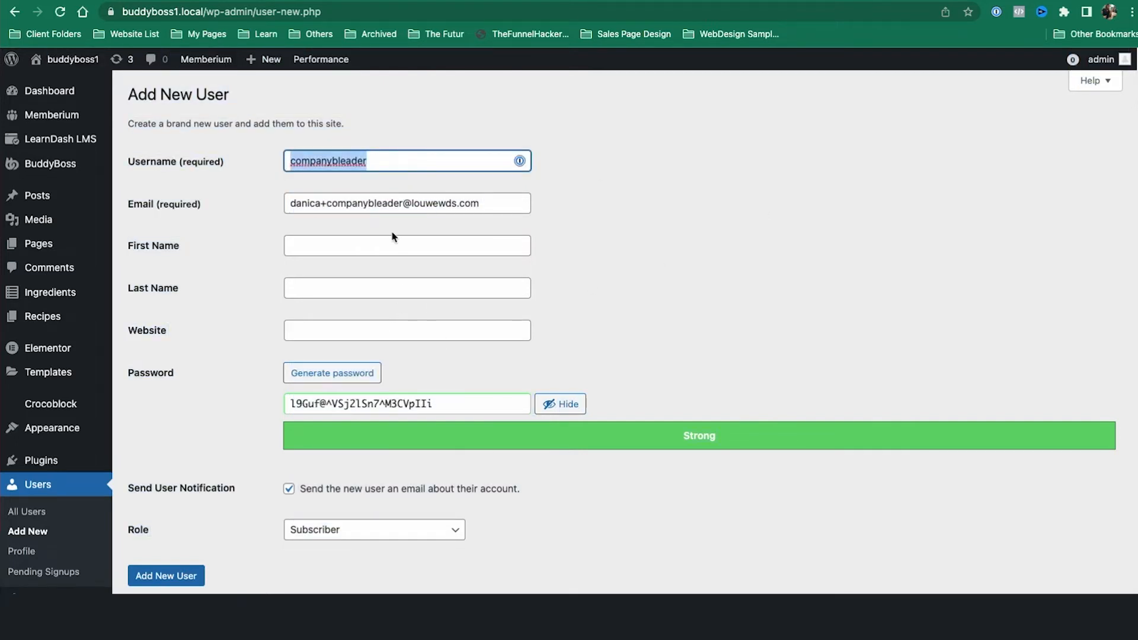
click(419, 403)
key(ctrl+a)
key(ctrl+v)
scroll(630, 492, down, 1)
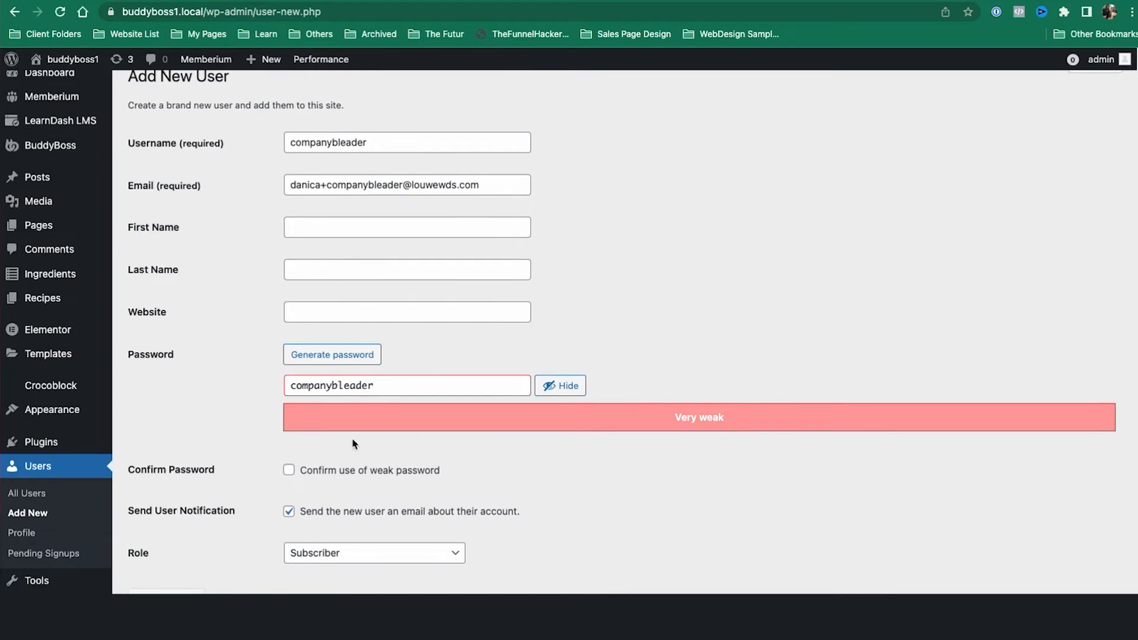
click(290, 471)
Step: Create the user with role Memberium Company B - Admin and note the username in ClickUp
scroll(541, 437, down, 3)
click(409, 384)
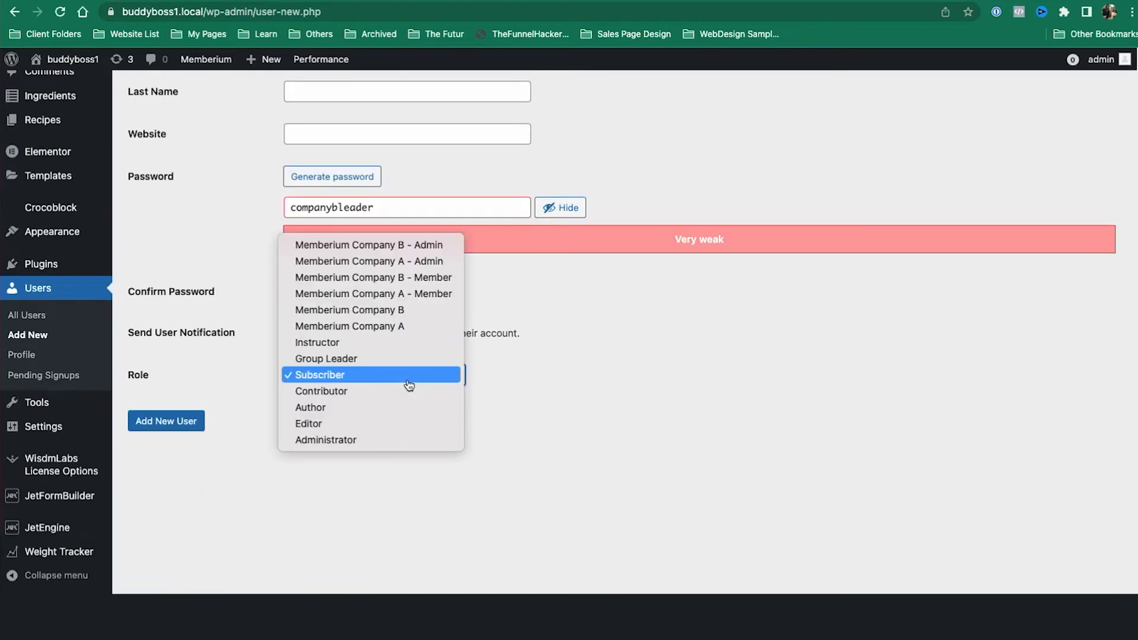
click(357, 456)
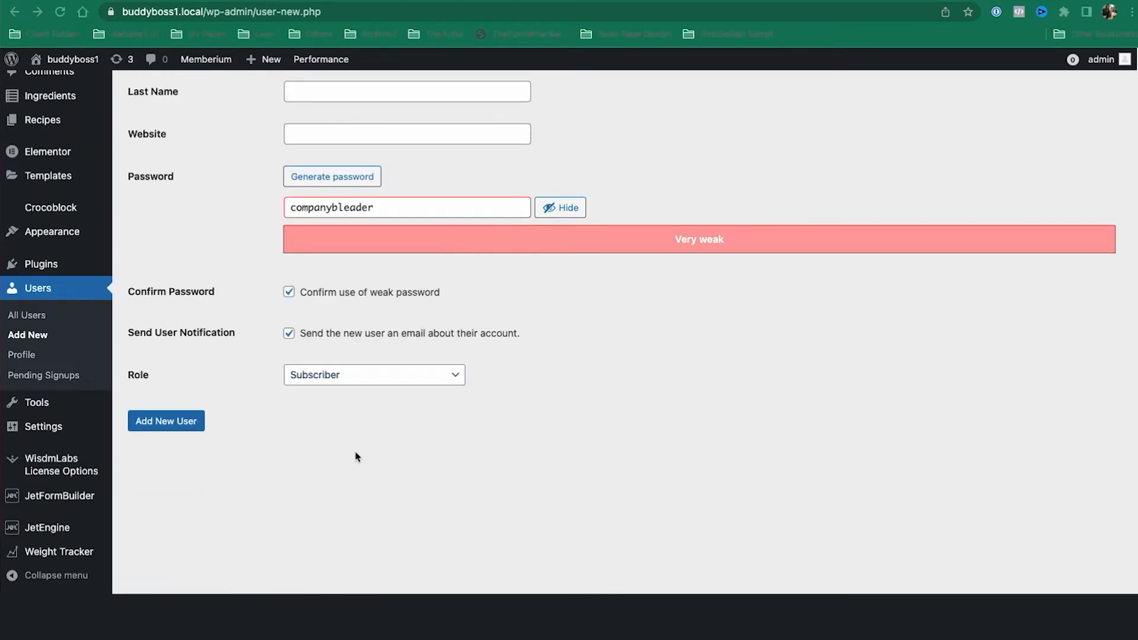
click(362, 380)
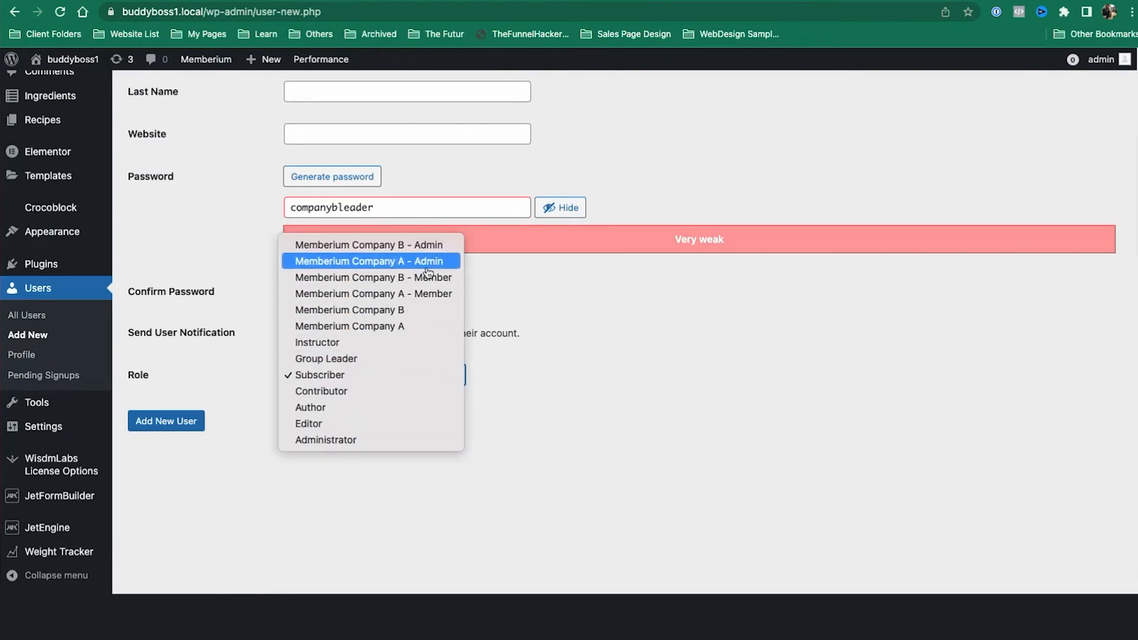
click(427, 245)
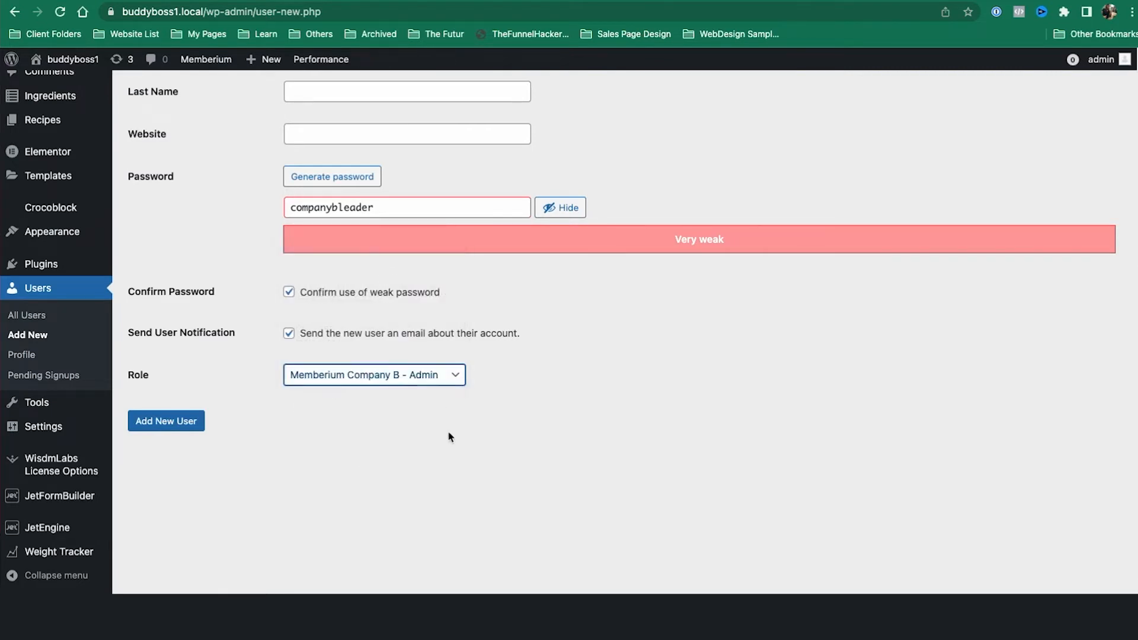
click(168, 426)
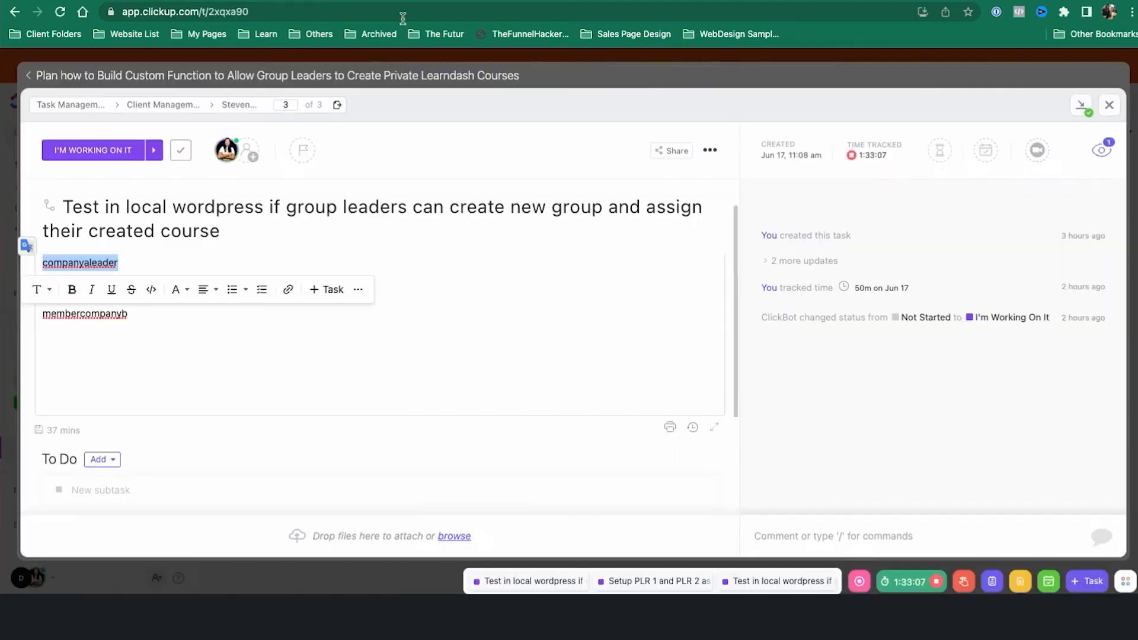
click(160, 263)
key(super+v)
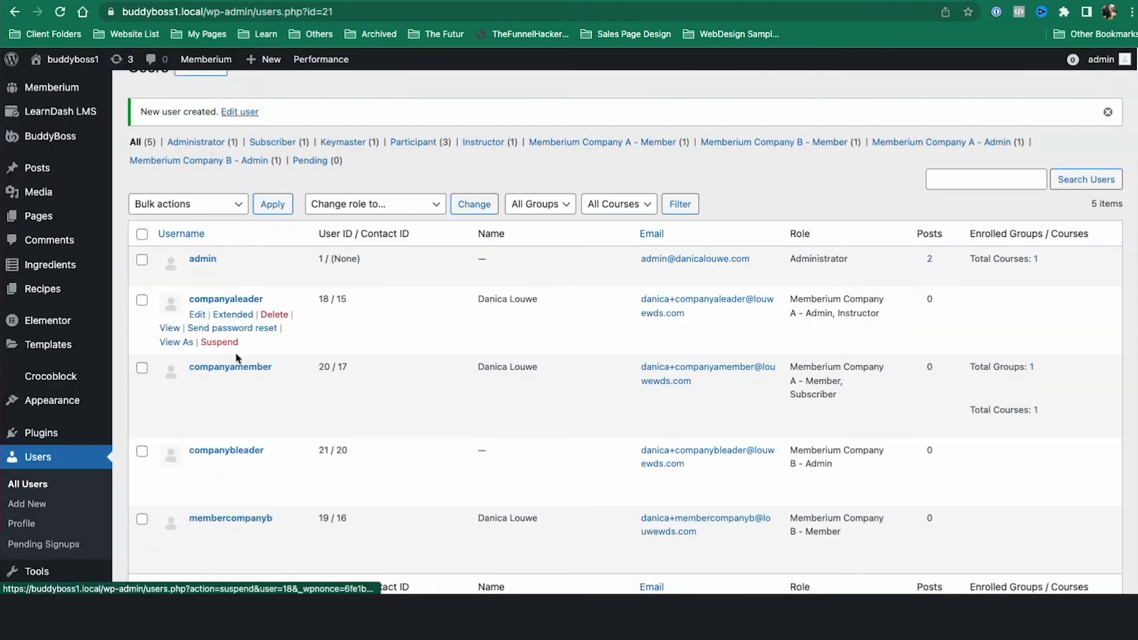
Step: Add the Company B - Admin tag to companybleader's profile and update the user
click(226, 450)
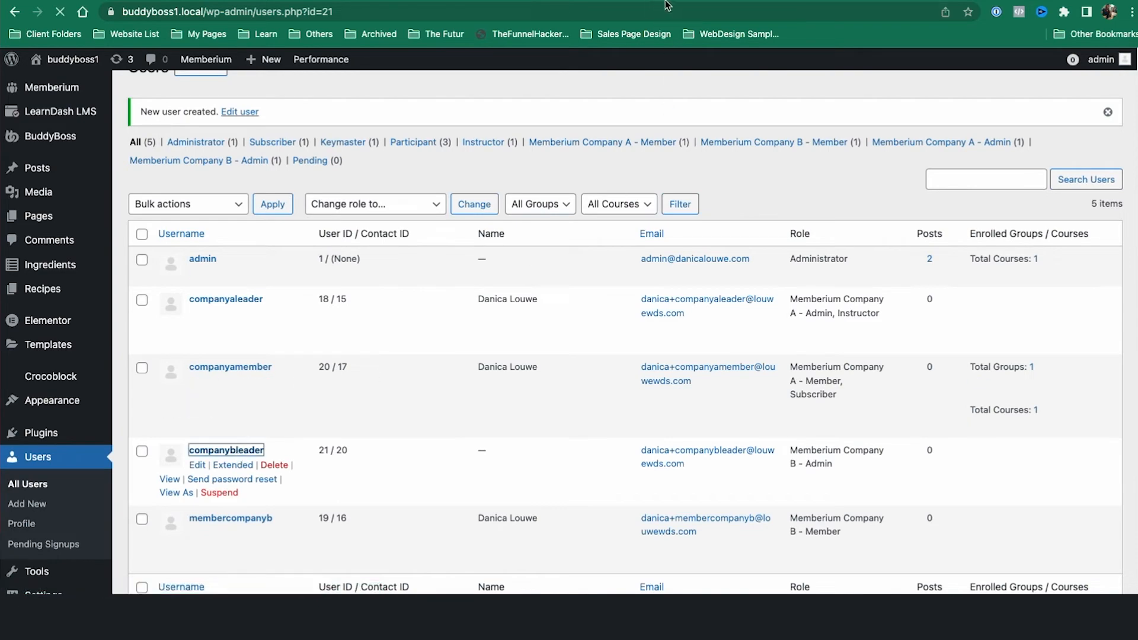
scroll(782, 383, down, 15)
scroll(796, 385, down, 20)
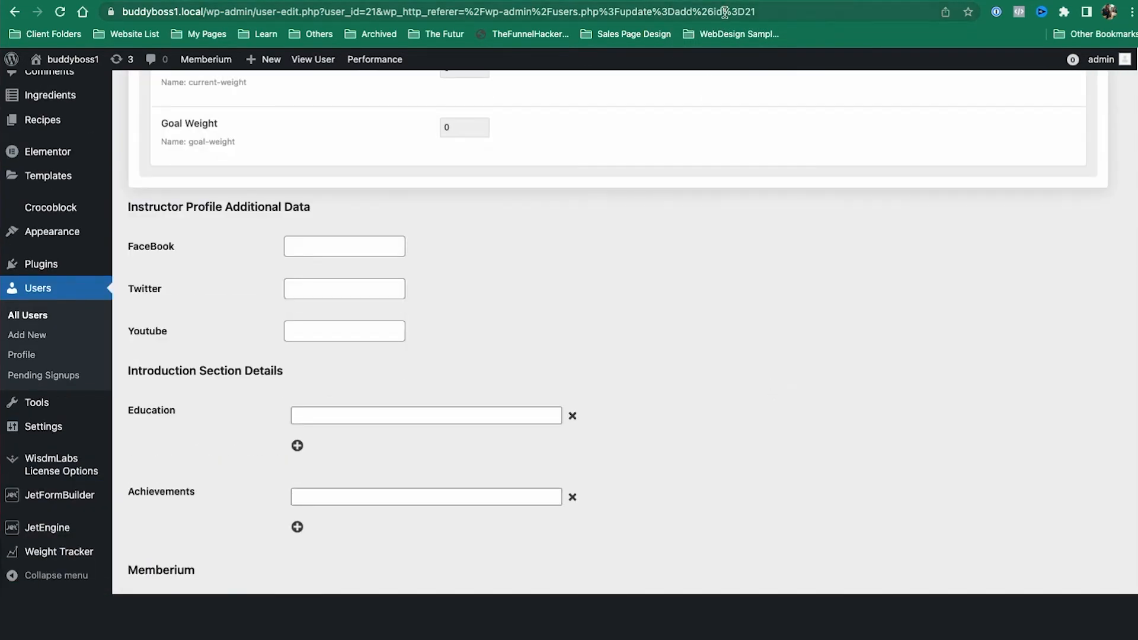
scroll(825, 235, down, 10)
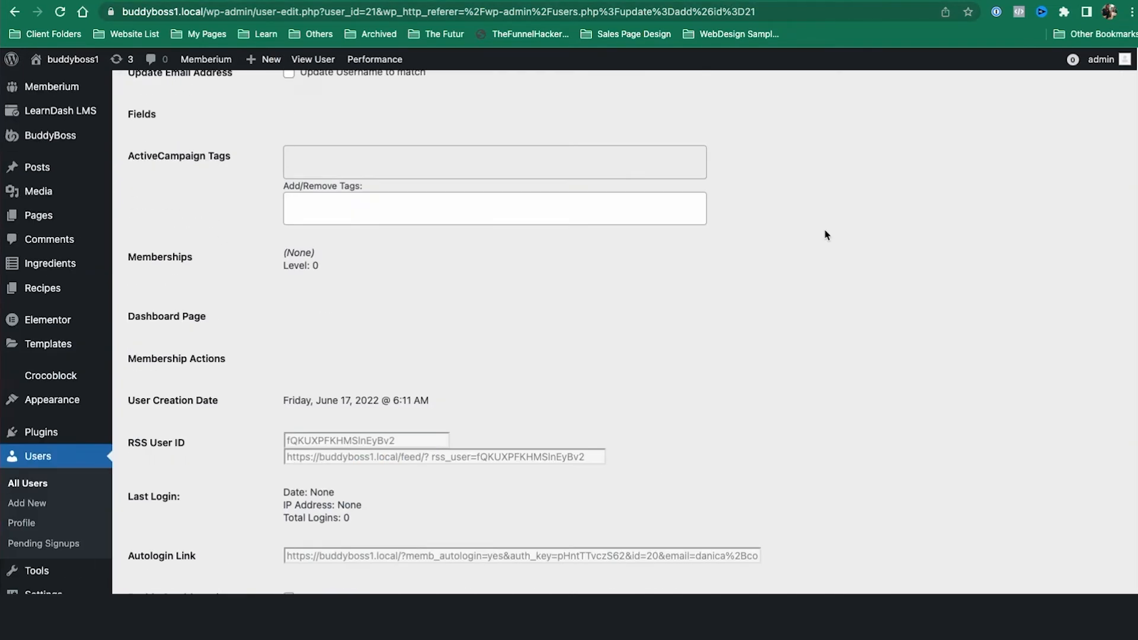
click(444, 207)
scroll(457, 300, down, 4)
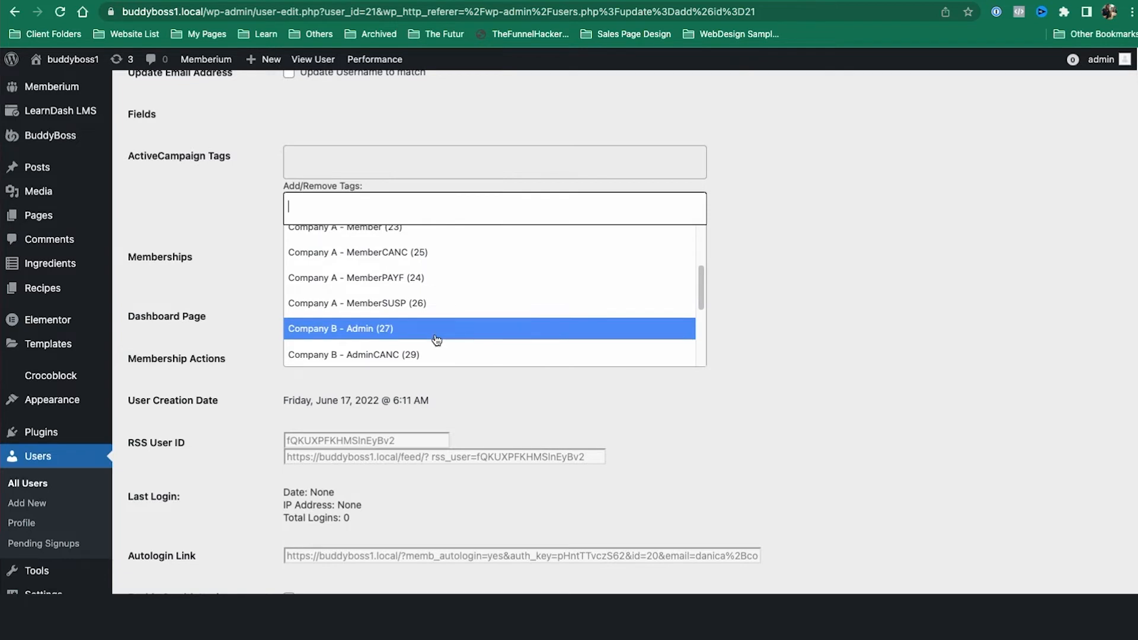
click(437, 337)
scroll(193, 508, down, 3)
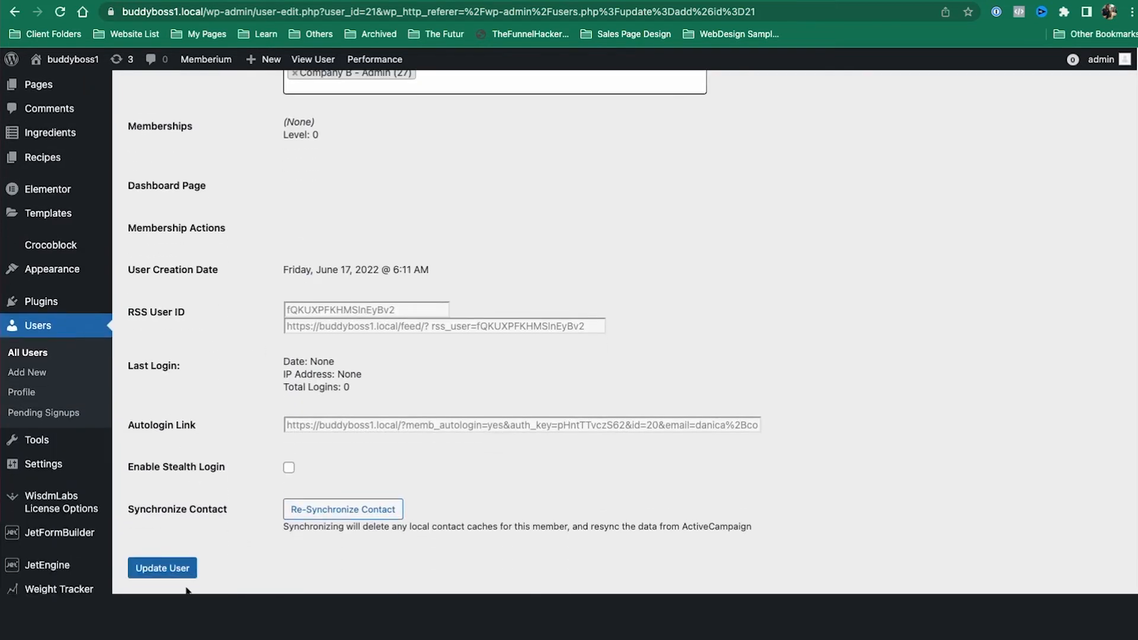
click(178, 566)
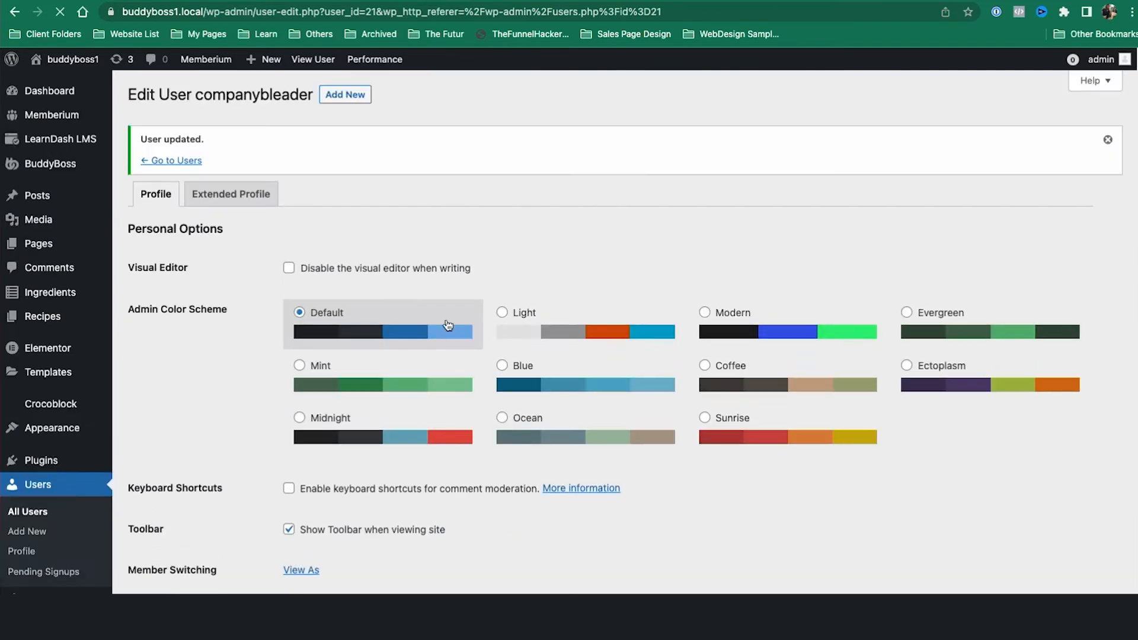
scroll(415, 154, down, 4)
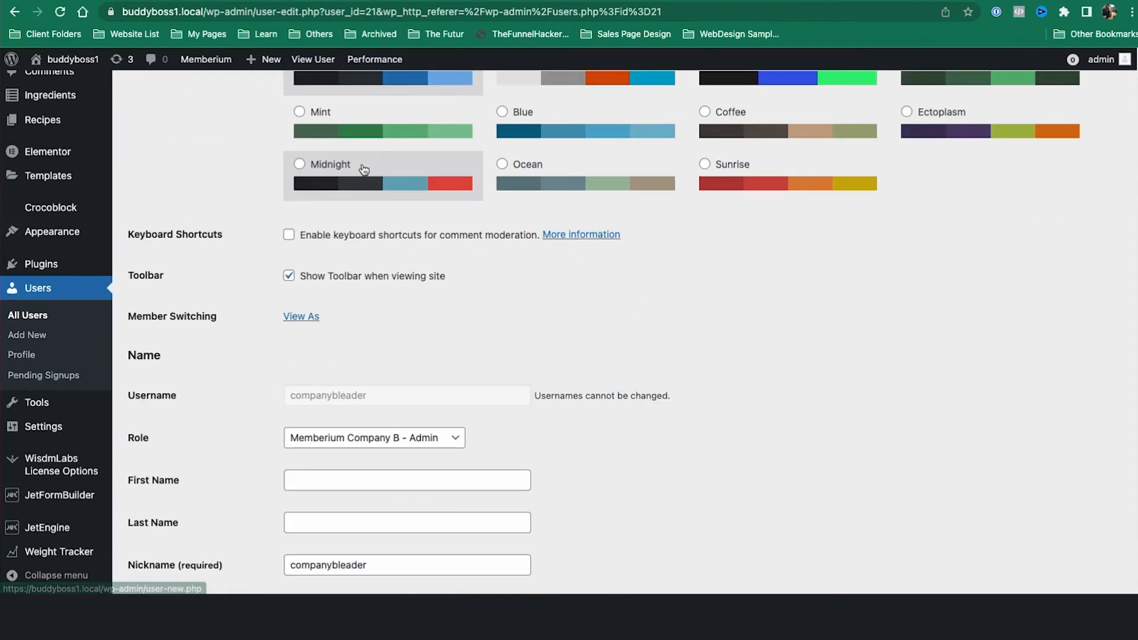
click(46, 336)
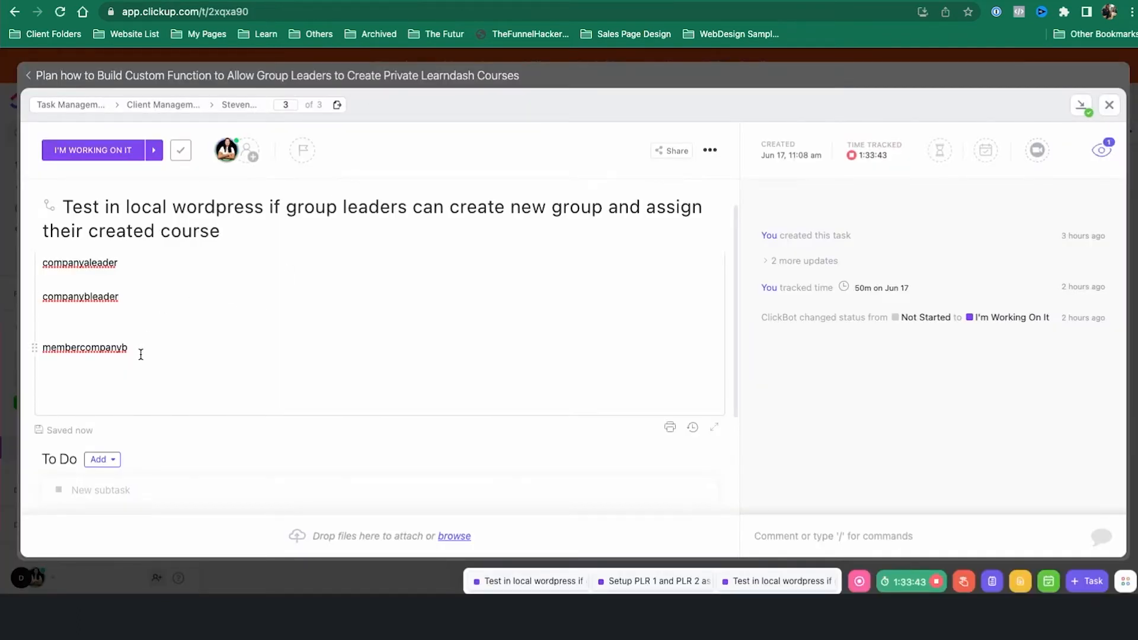
Step: Select the membercompanyb username in the notes and open that user's profile from All Users
drag(141, 355, 26, 338)
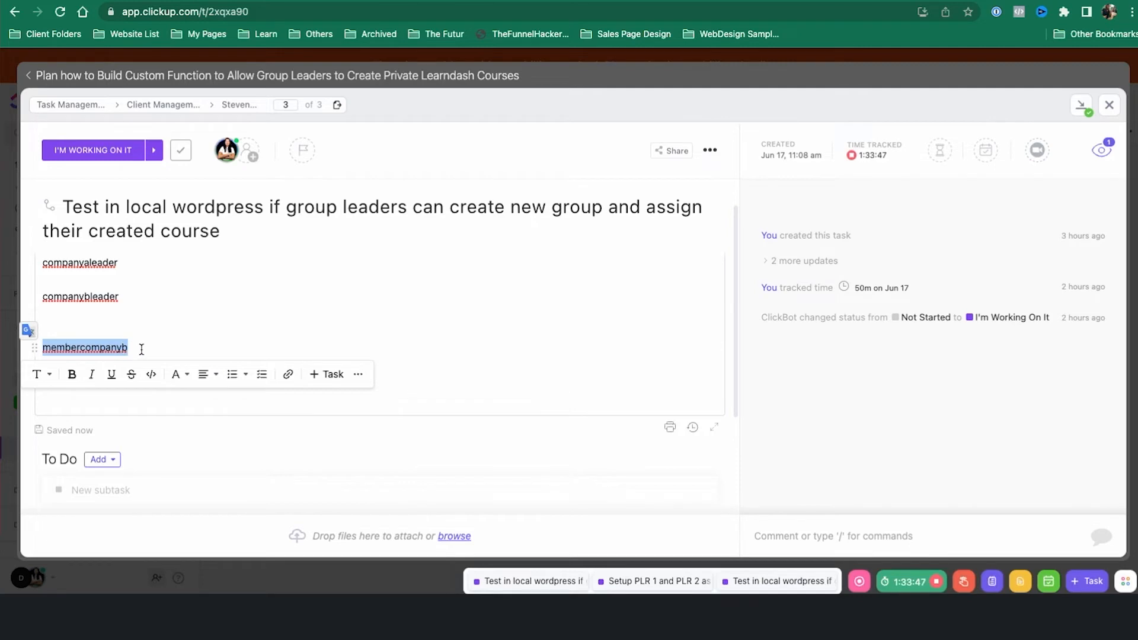
click(541, 1)
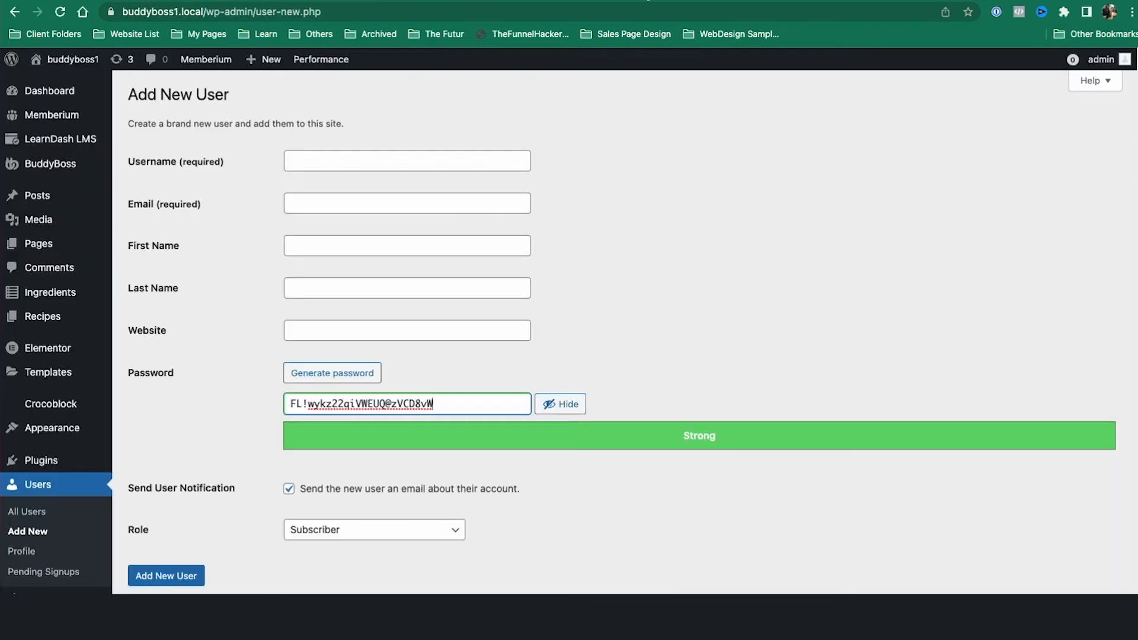
scroll(282, 307, down, 3)
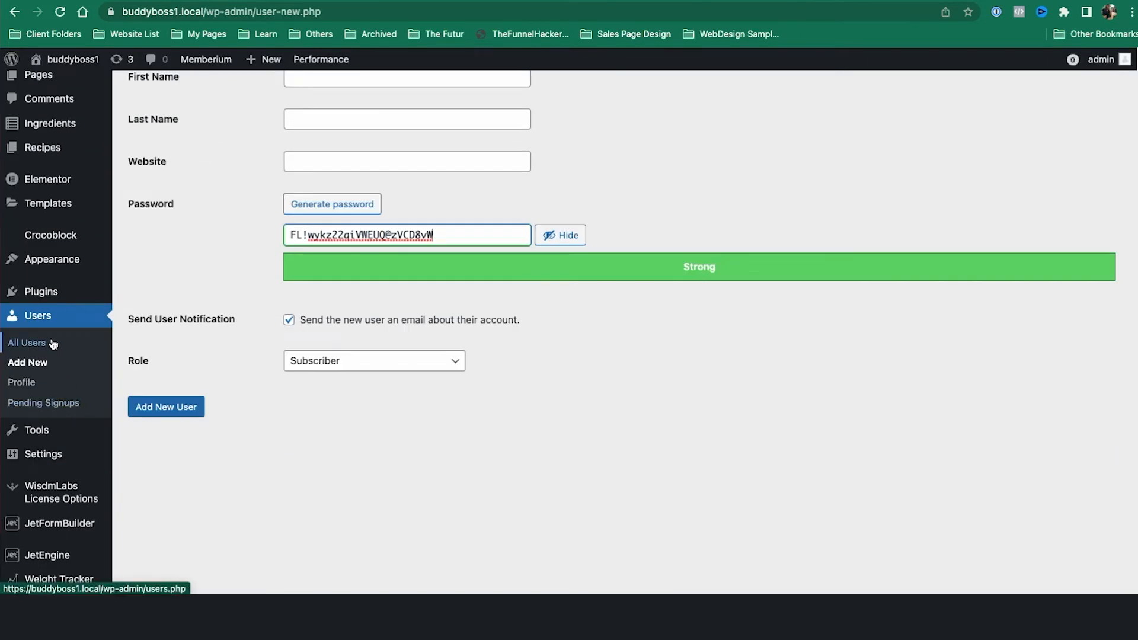
click(53, 347)
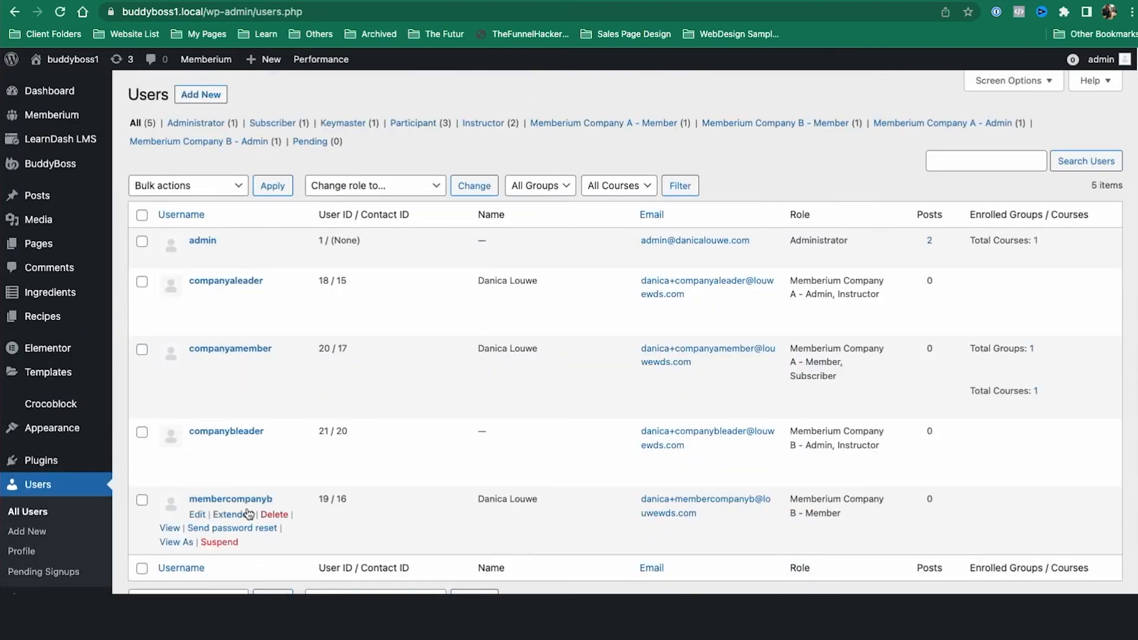
click(251, 501)
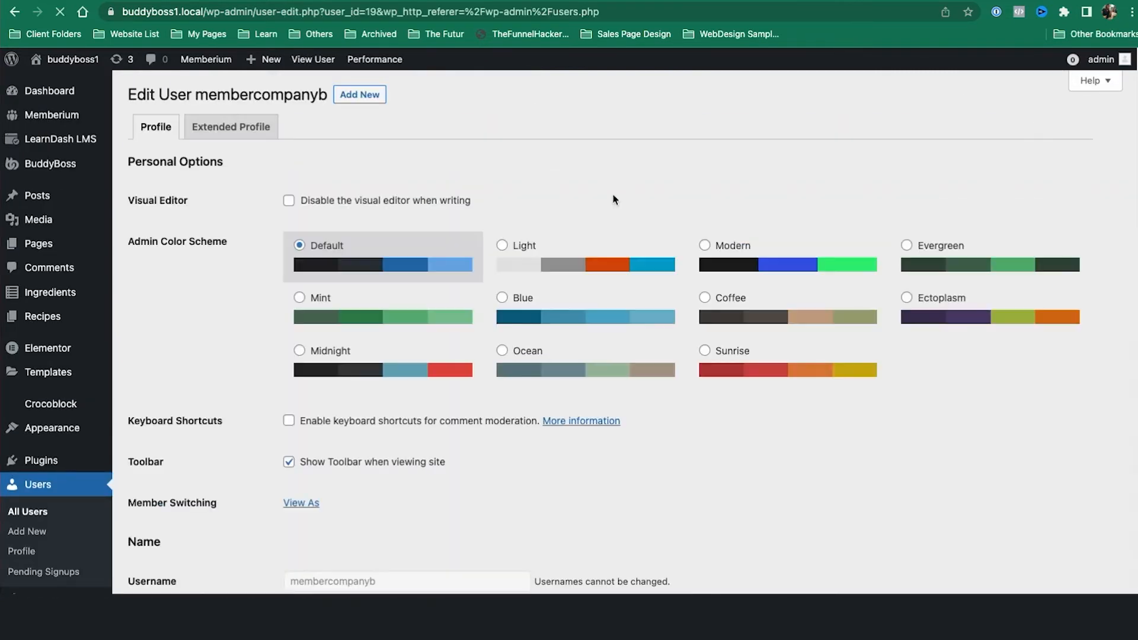
Step: Keep membercompanyb's Memberium Company B - Member role, add the Company B - Member tag, and update
scroll(616, 303, down, 7)
scroll(617, 298, up, 2)
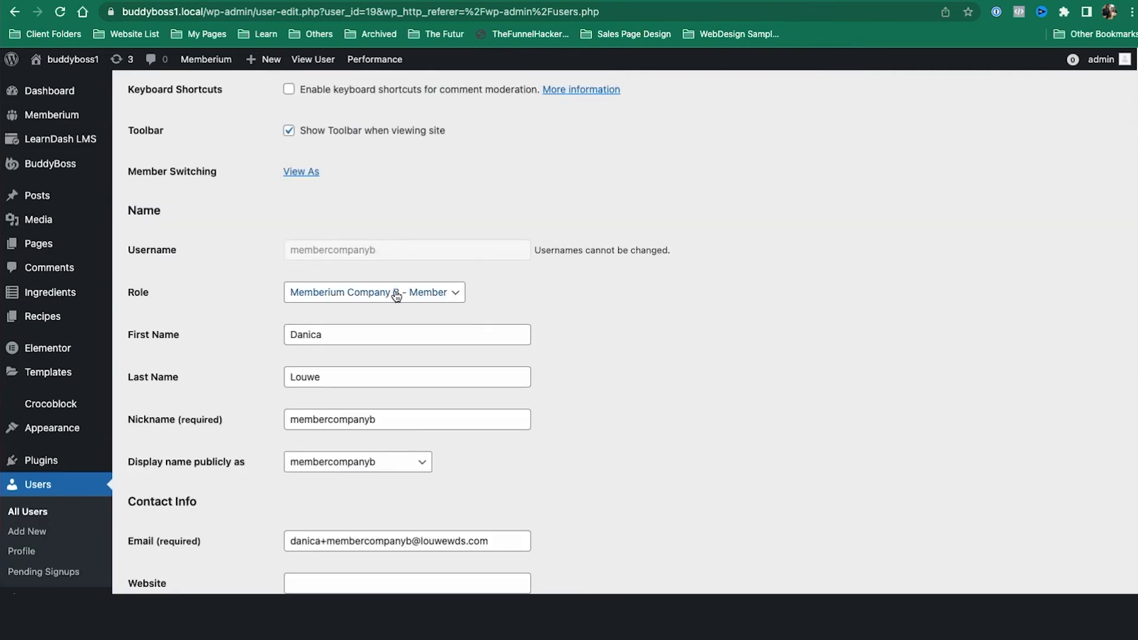
click(396, 293)
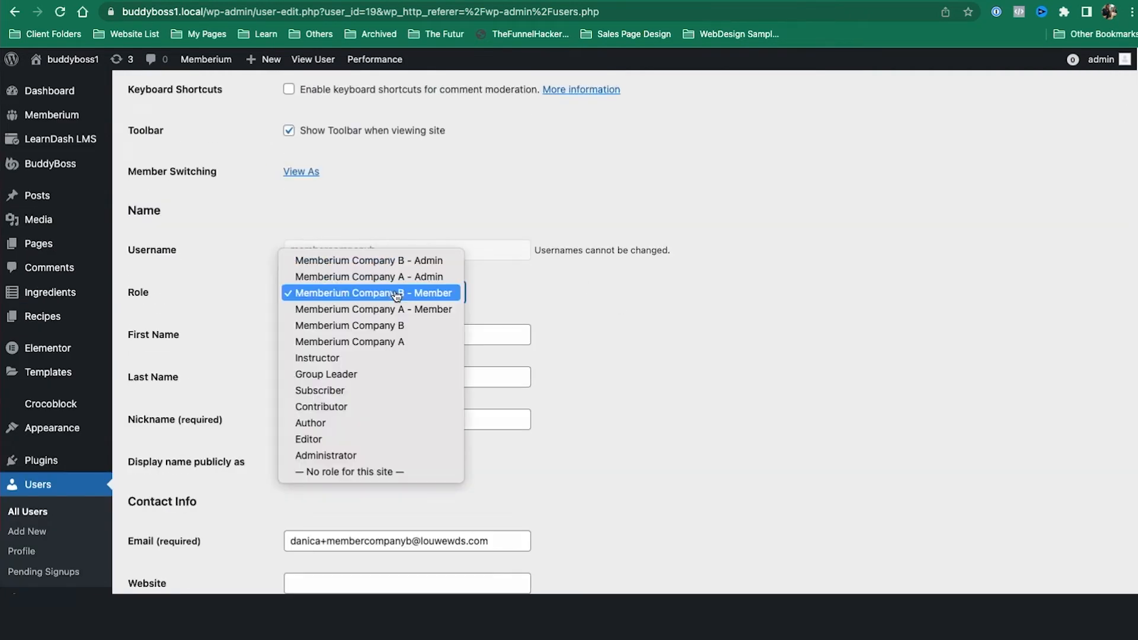
click(396, 294)
scroll(629, 408, down, 20)
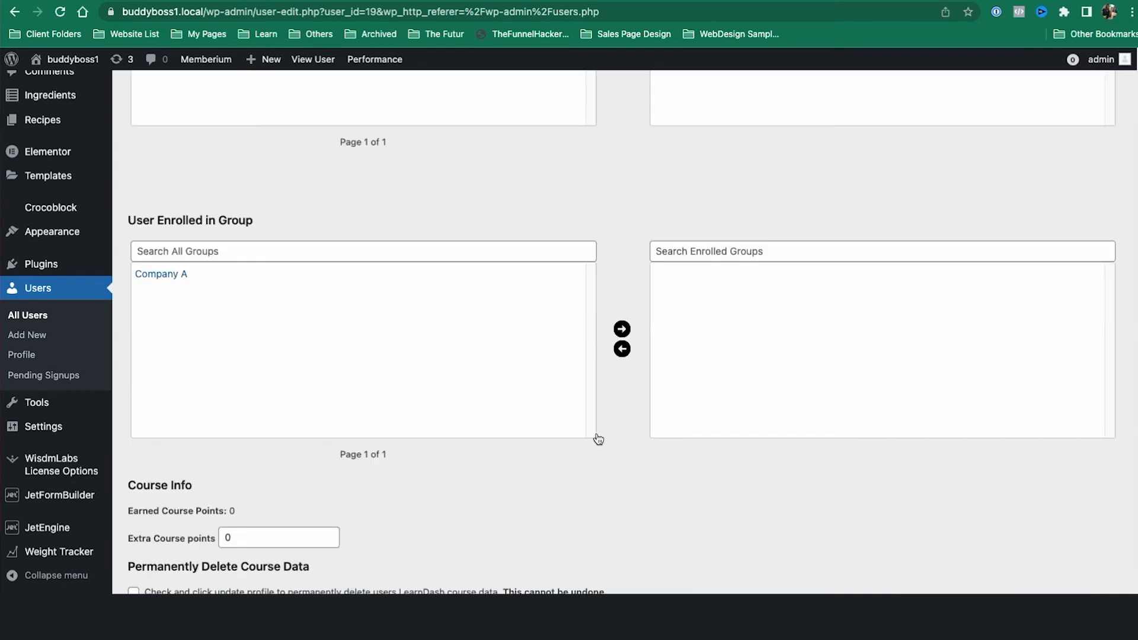
scroll(598, 438, down, 14)
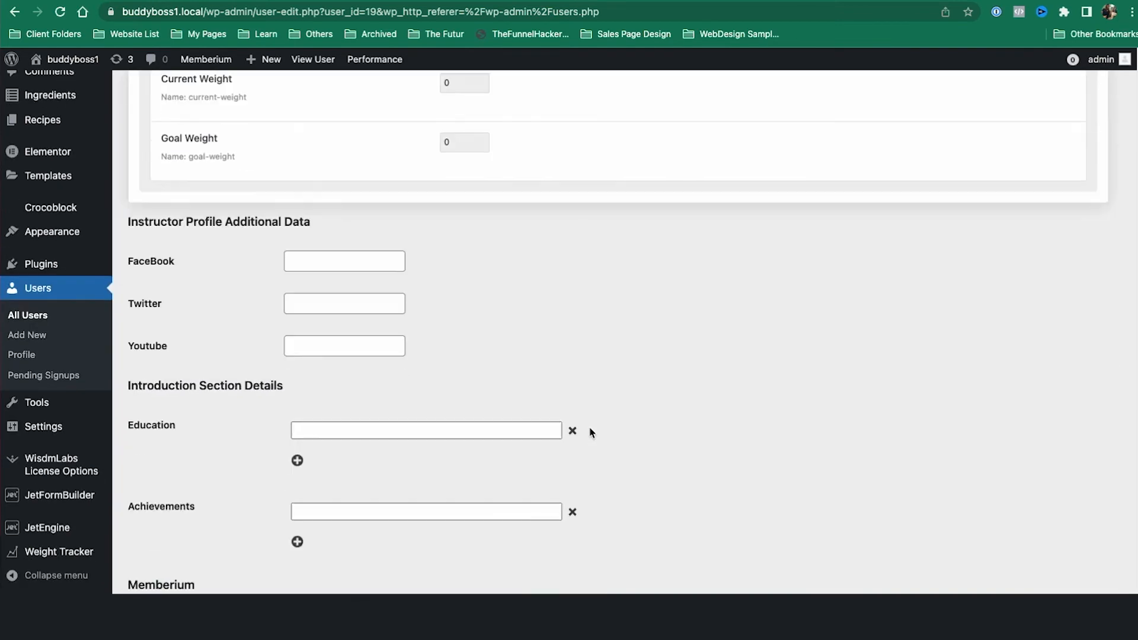
scroll(589, 432, down, 10)
scroll(442, 284, up, 3)
click(371, 286)
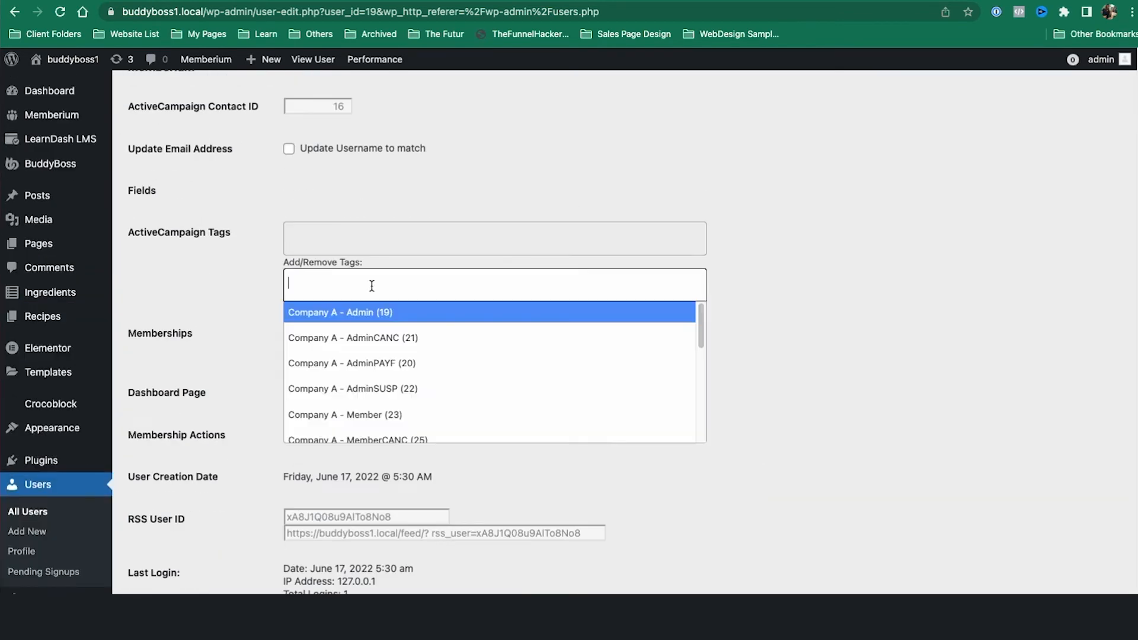
text(company b)
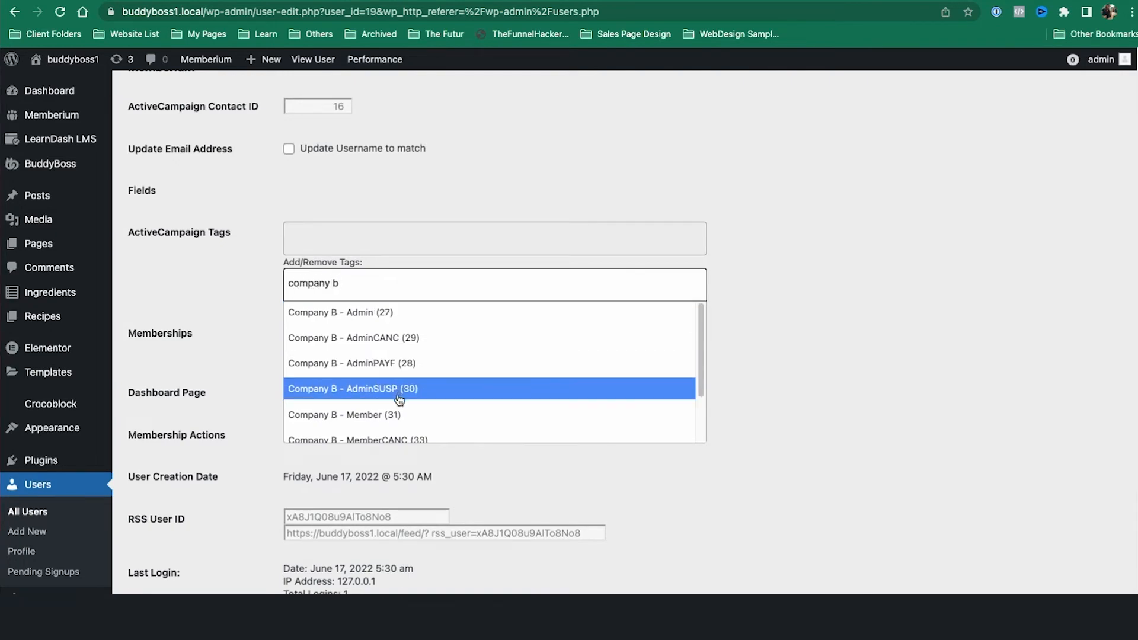
click(344, 415)
scroll(202, 379, down, 5)
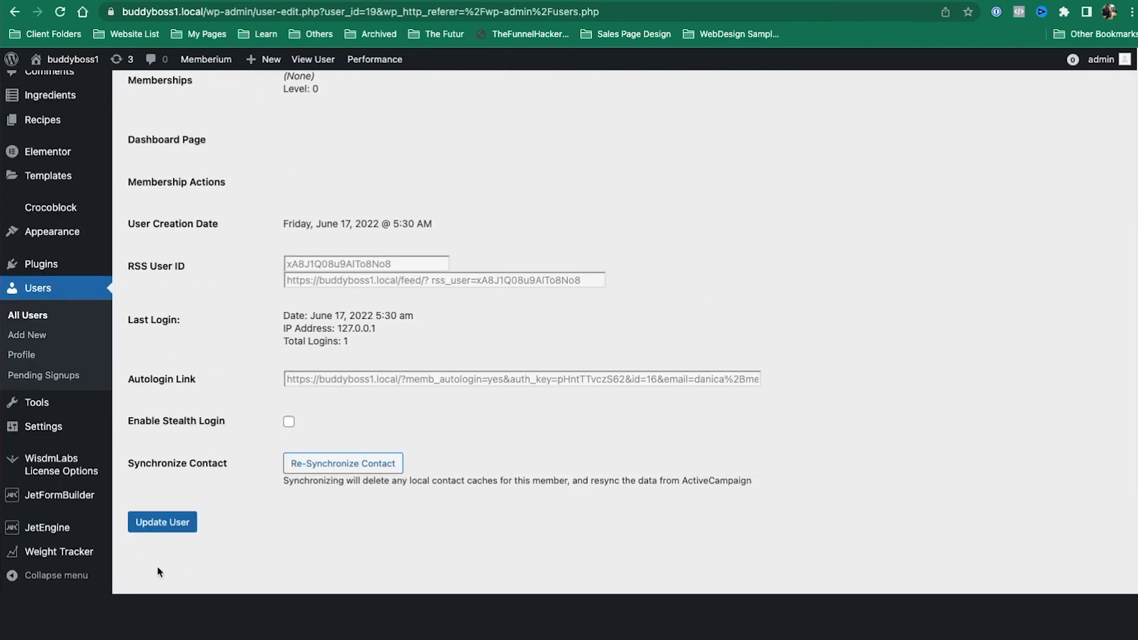
click(148, 530)
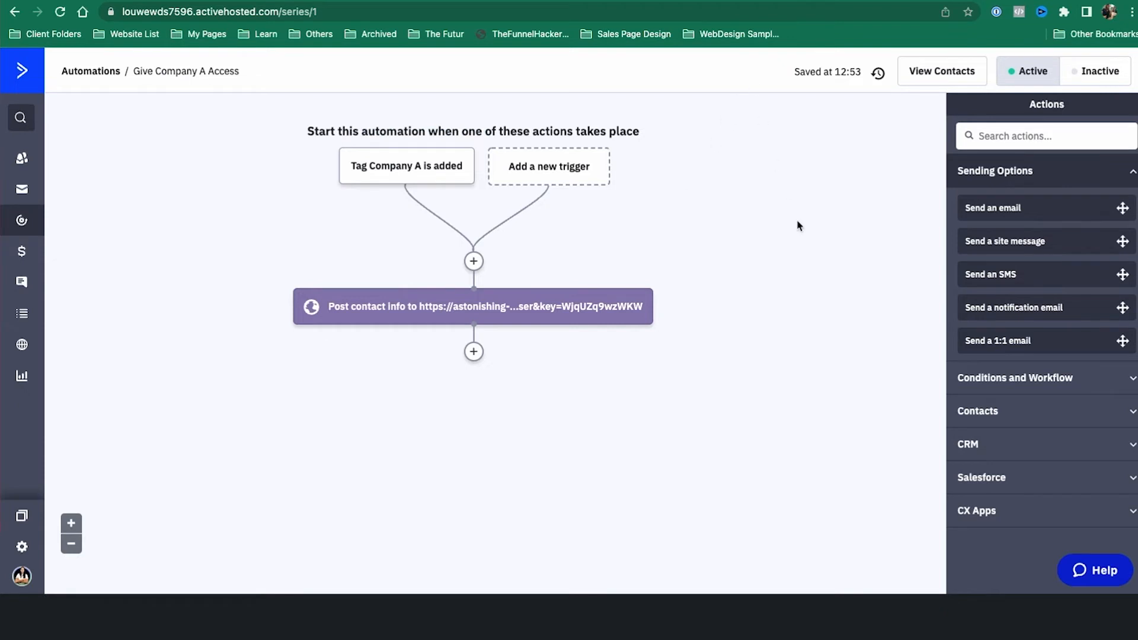
Step: Bring the private buddyboss1 sign-in window in front of ActiveCampaign
key(super+grave)
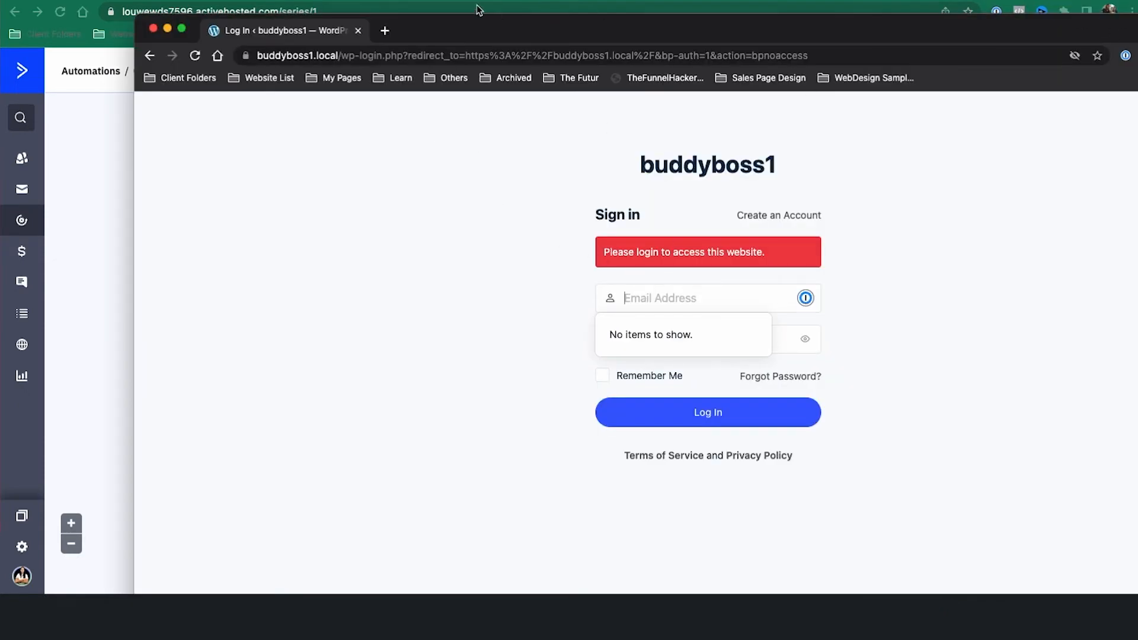
Step: Log in as companybleader using the username from the notes and open the admin Dashboard
click(430, 1)
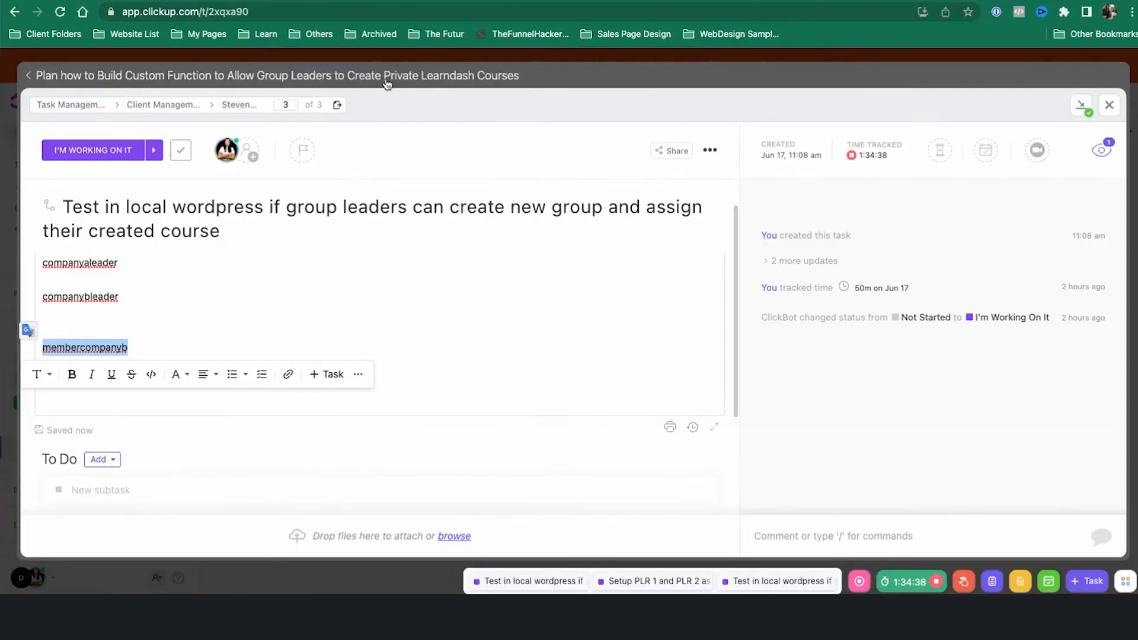
double_click(130, 291)
key(super+c)
key(super+grave)
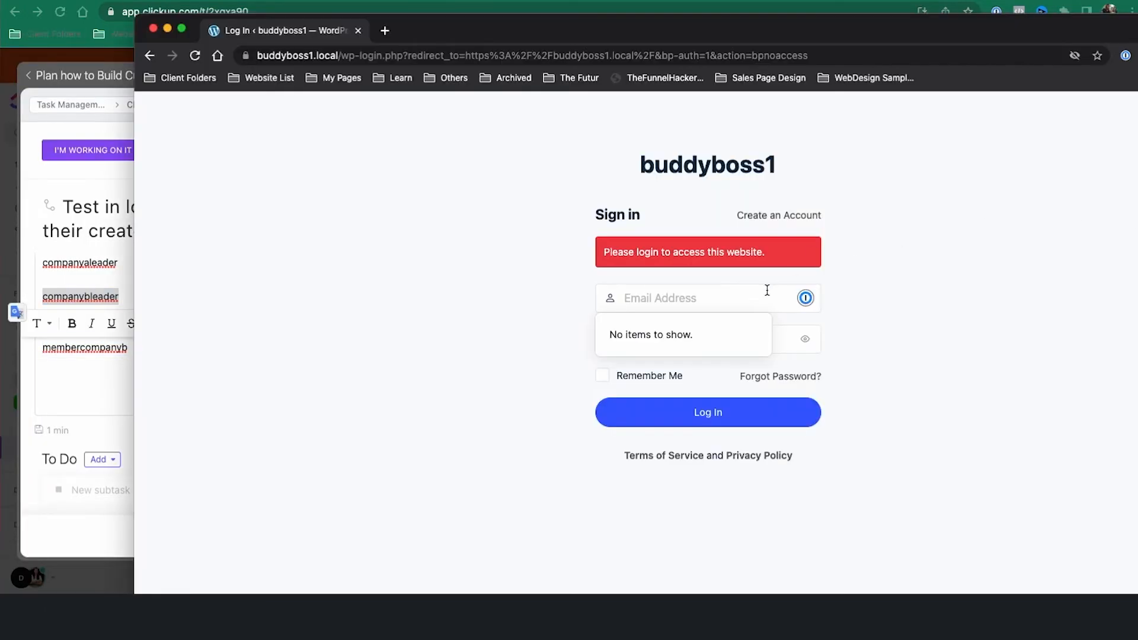
key(super+v)
key(Tab)
key(super+v)
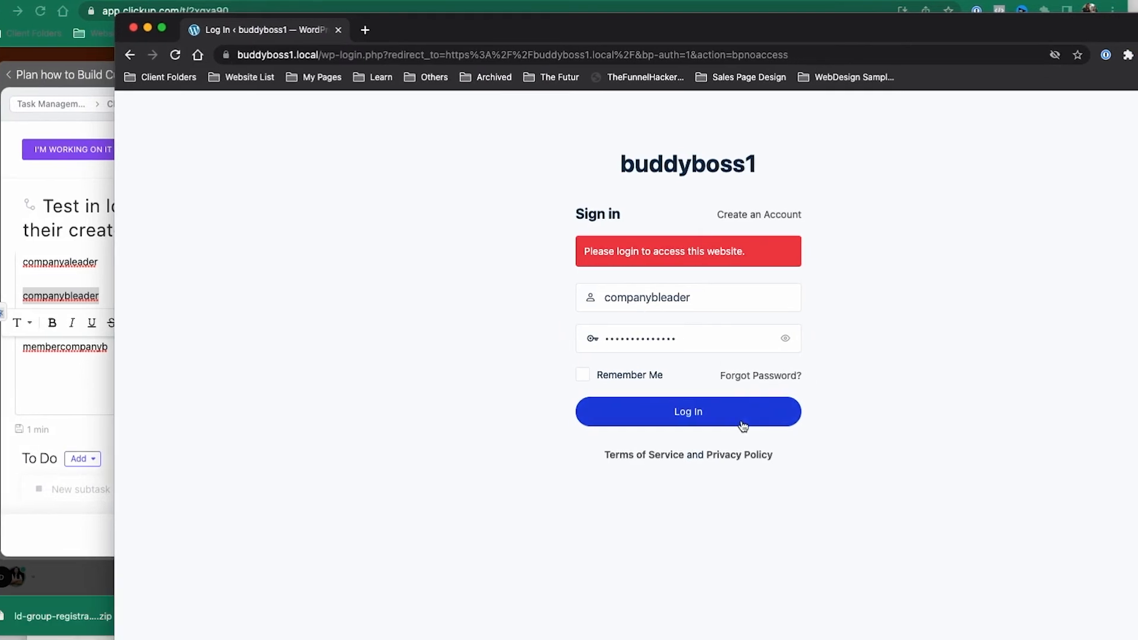
click(743, 425)
key(super+Tab)
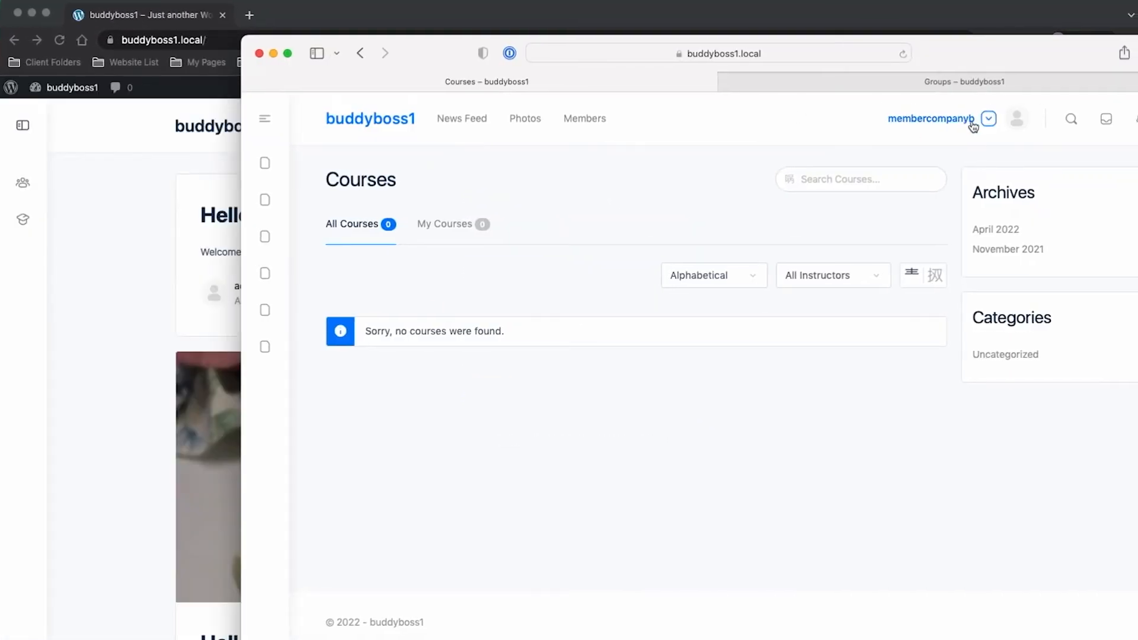
click(59, 245)
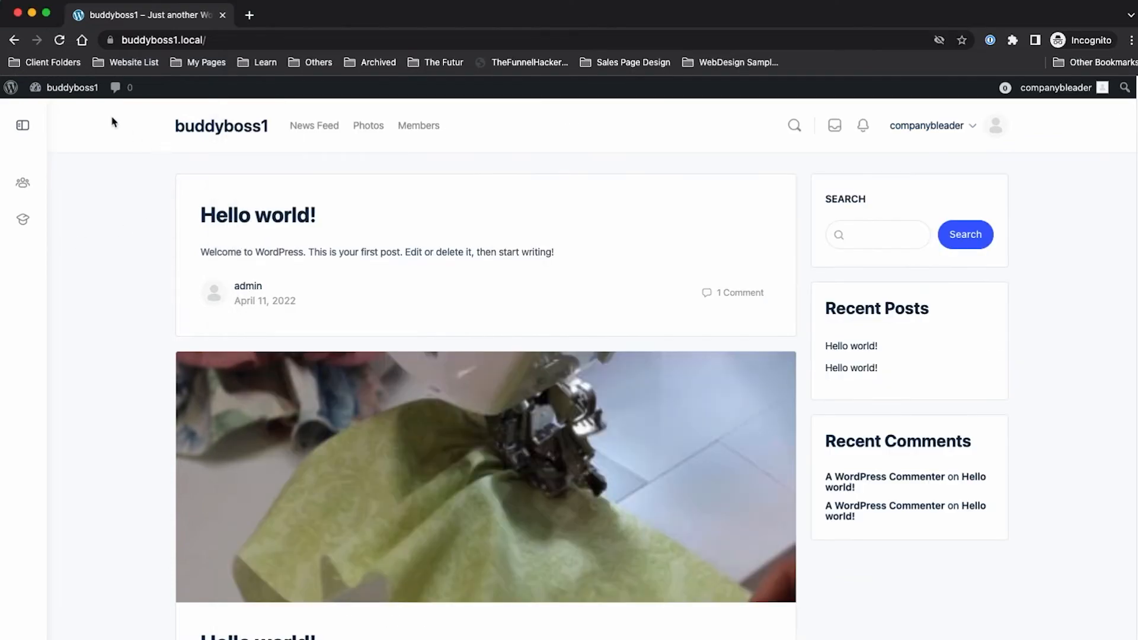
click(65, 113)
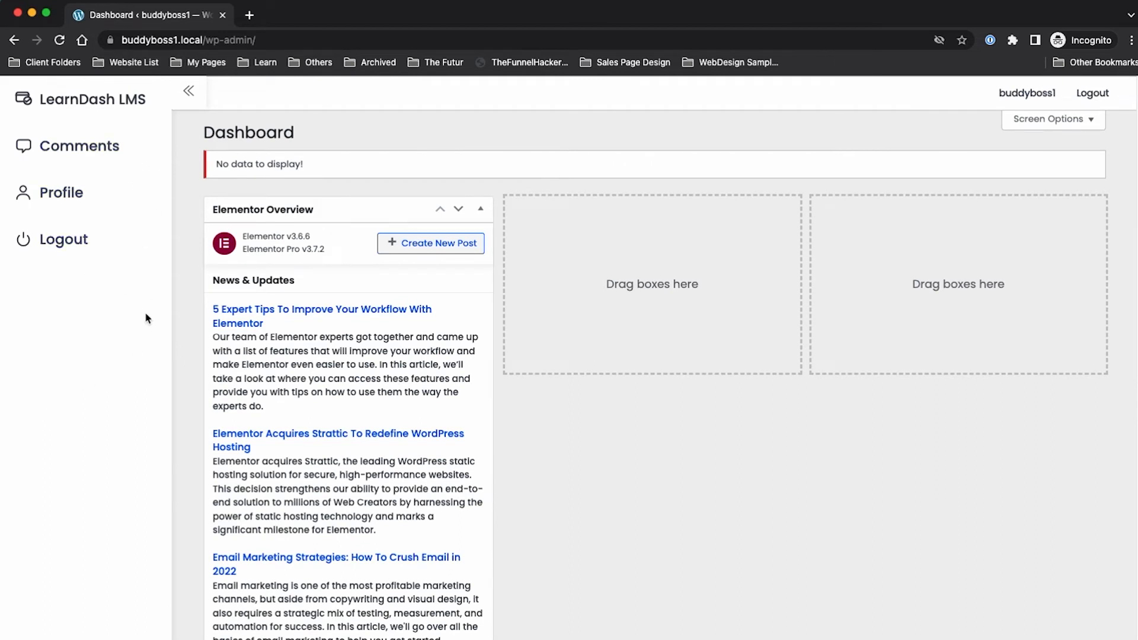
Step: Start a new group from LearnDash LMS > Groups > Add New and dismiss the welcome dialog
mouse_move(132, 95)
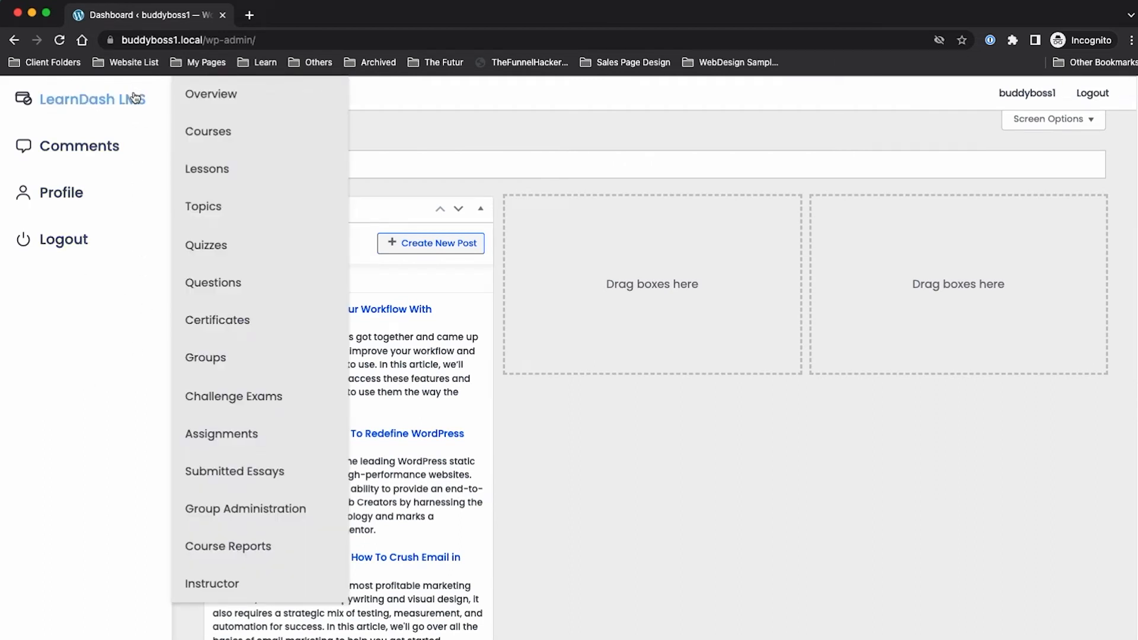
click(205, 358)
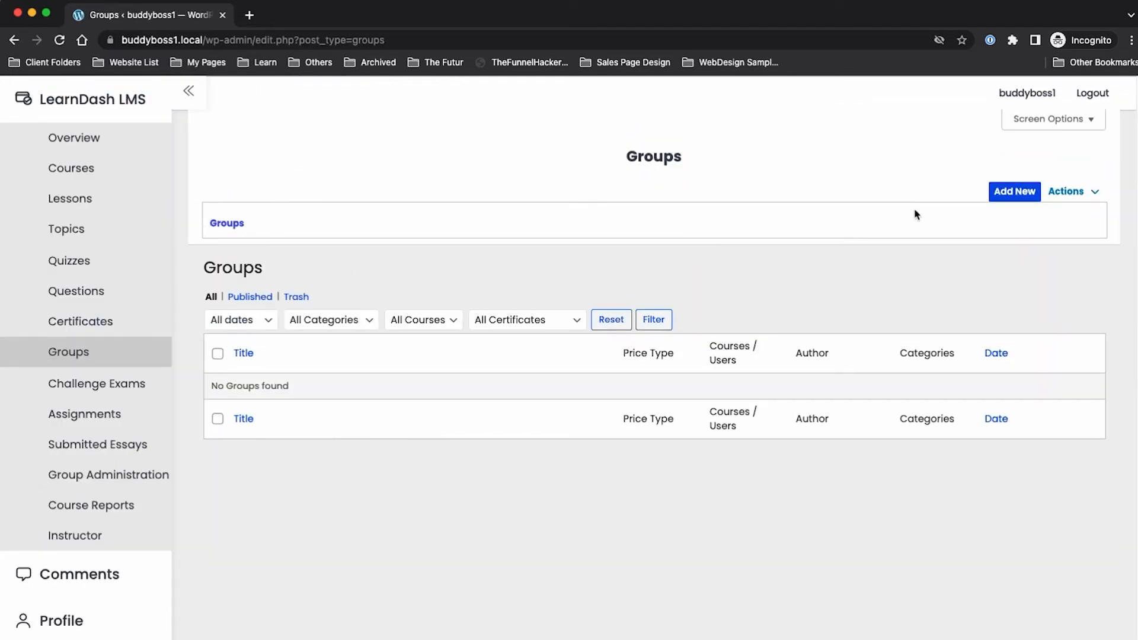
click(1003, 195)
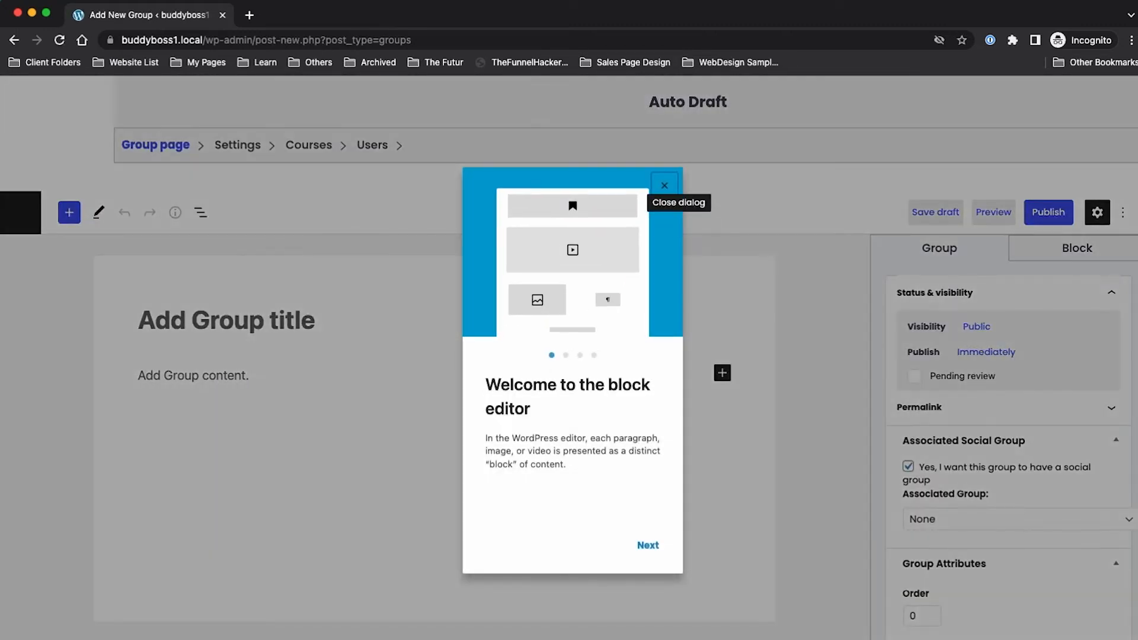
key(super+Tab)
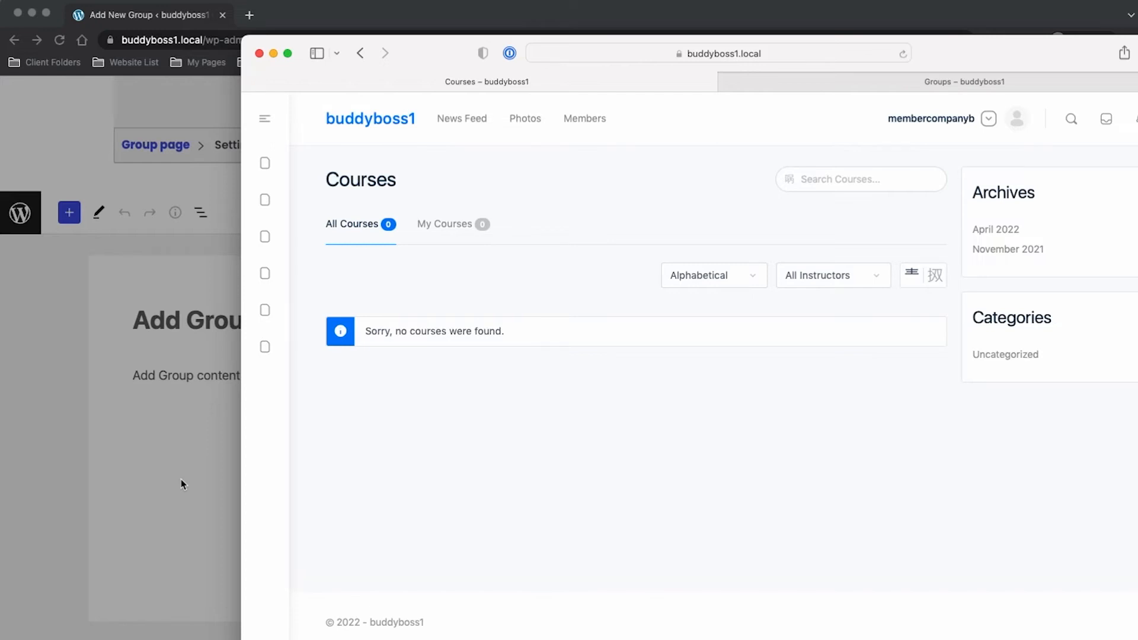
click(180, 479)
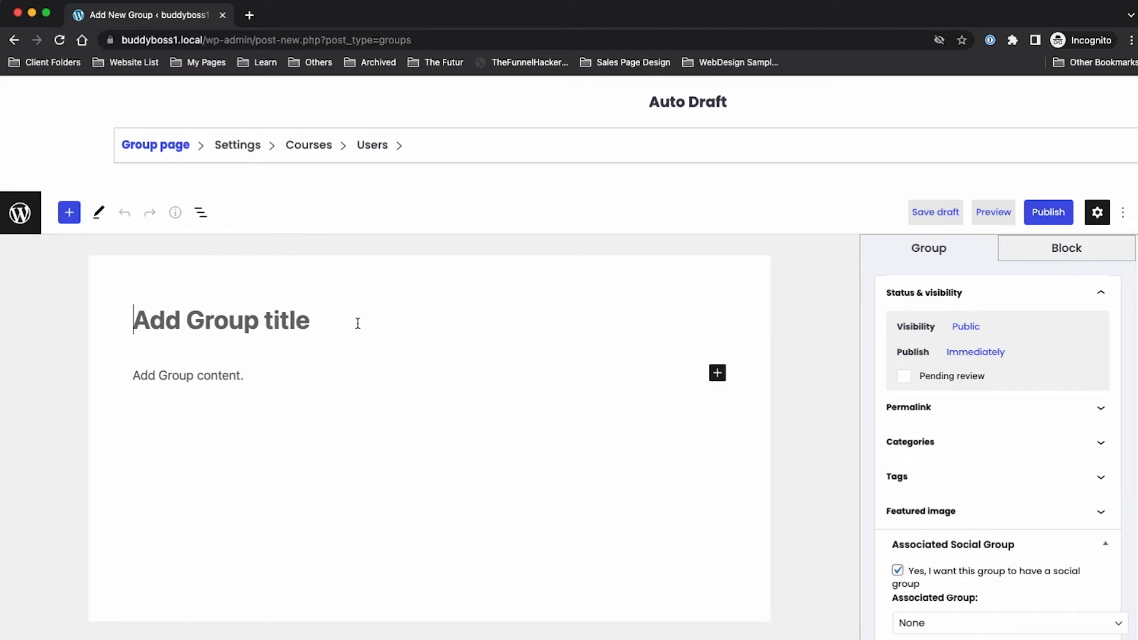
Step: Title the group 'Company B', set access mode Closed, assign companybleader as group leader, and publish
text(Company B)
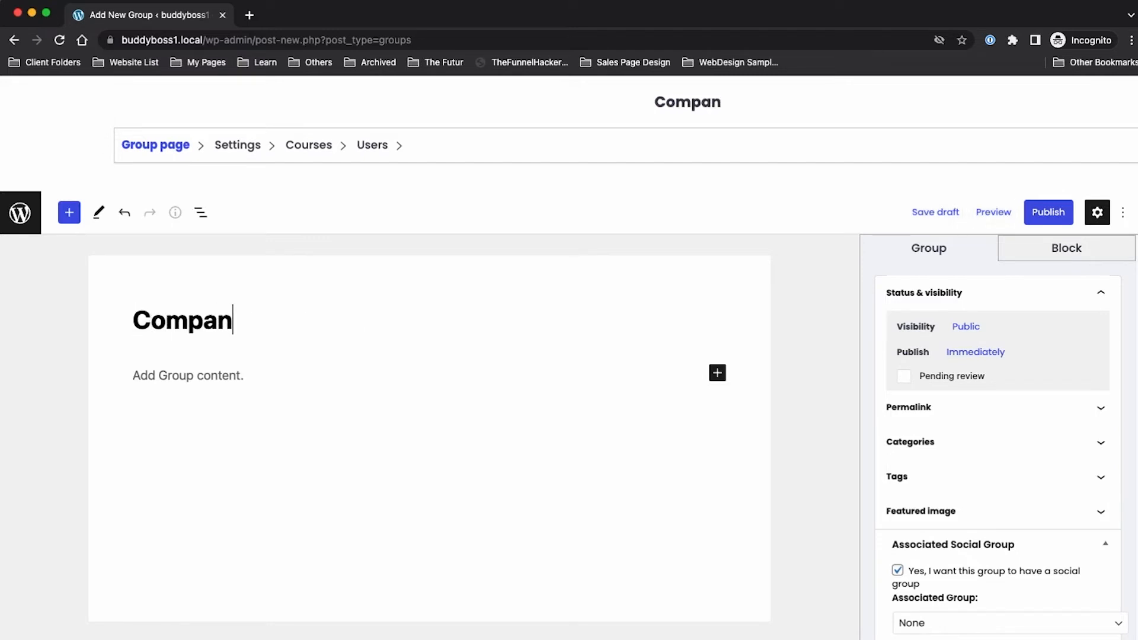
click(231, 148)
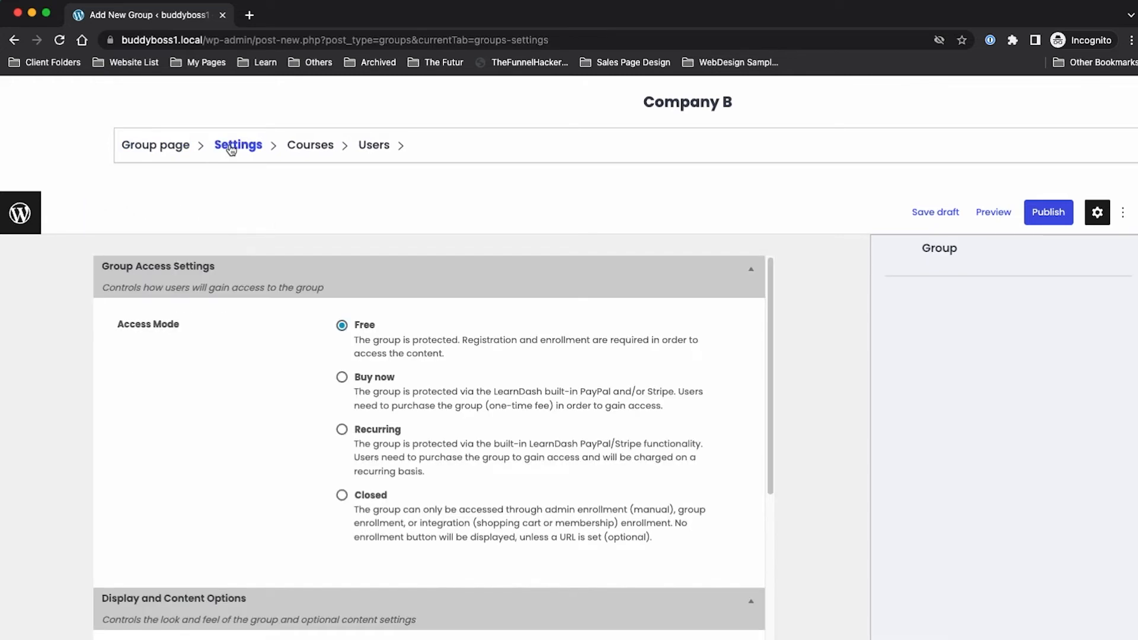
click(342, 495)
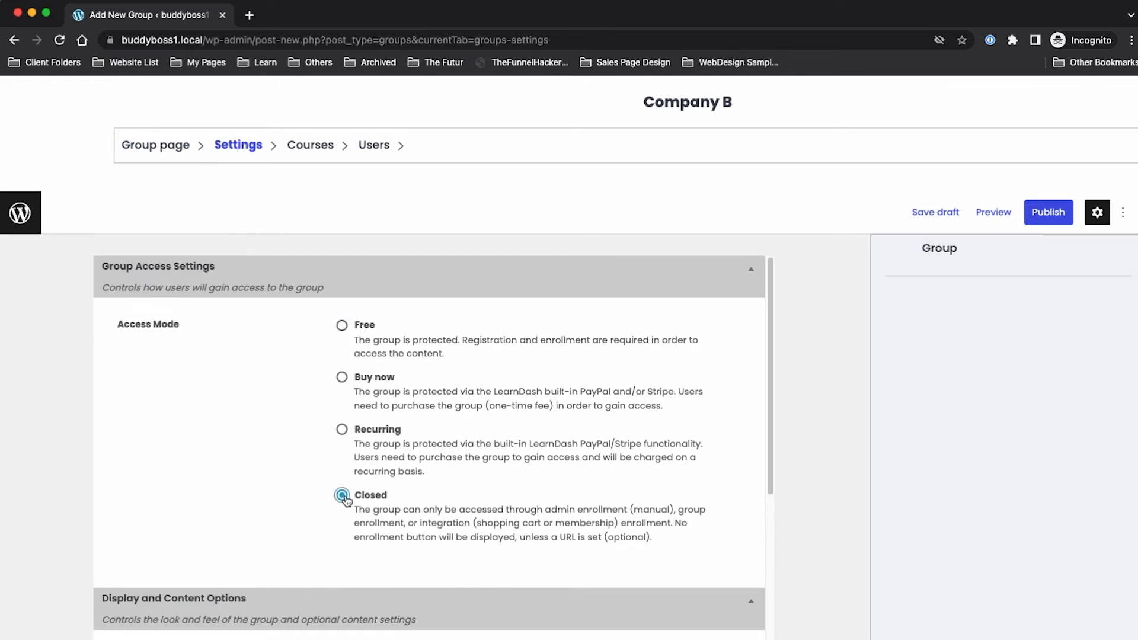
click(321, 153)
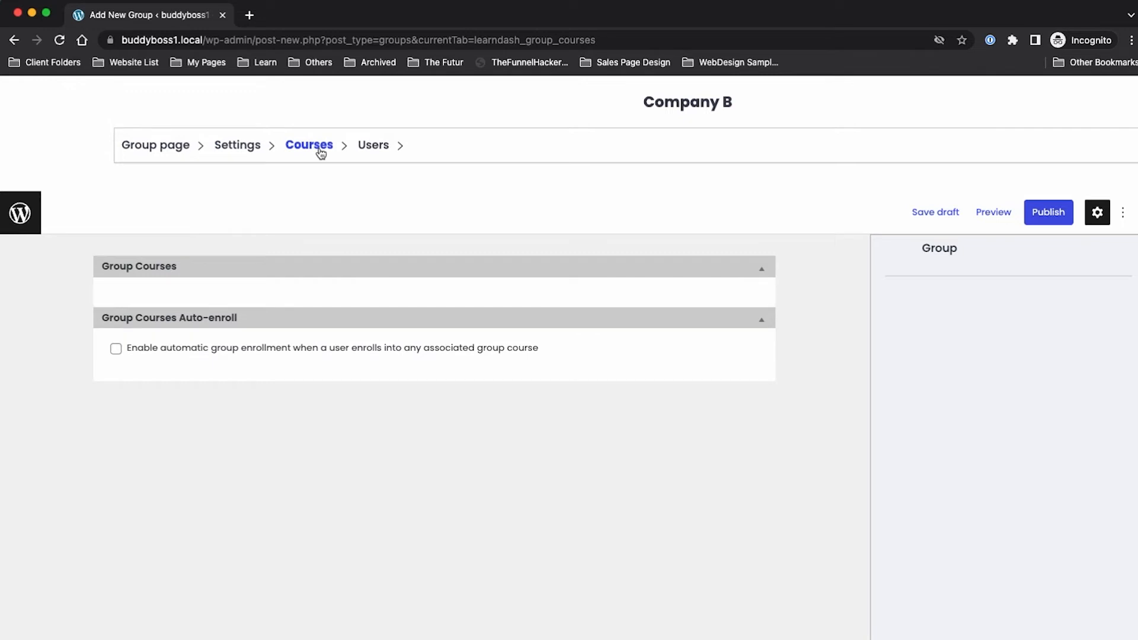
click(371, 148)
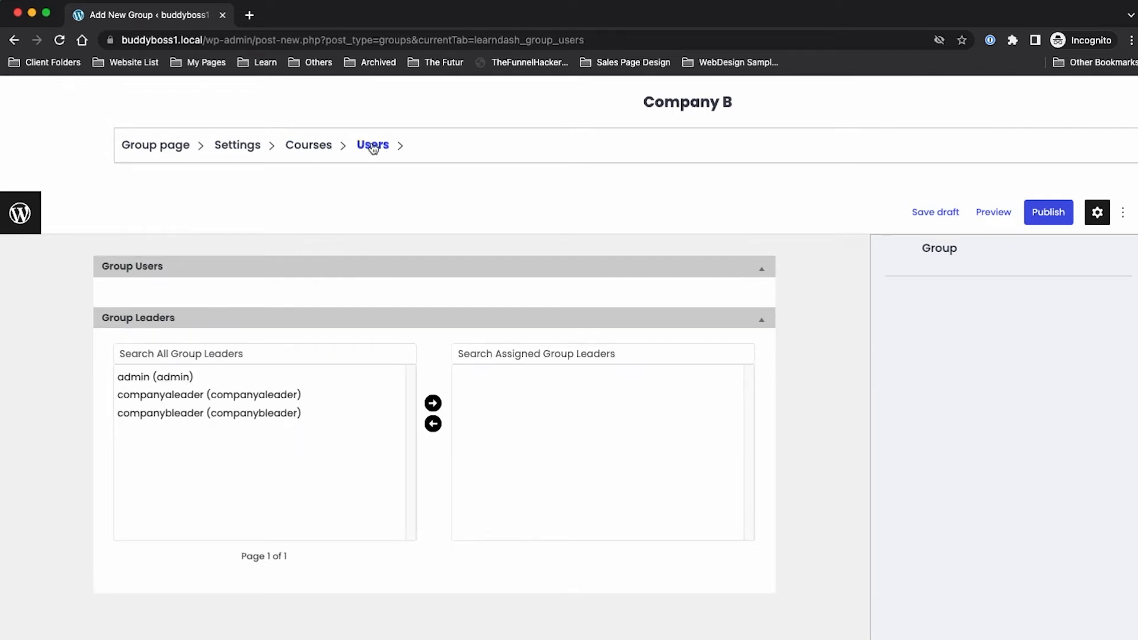
click(206, 415)
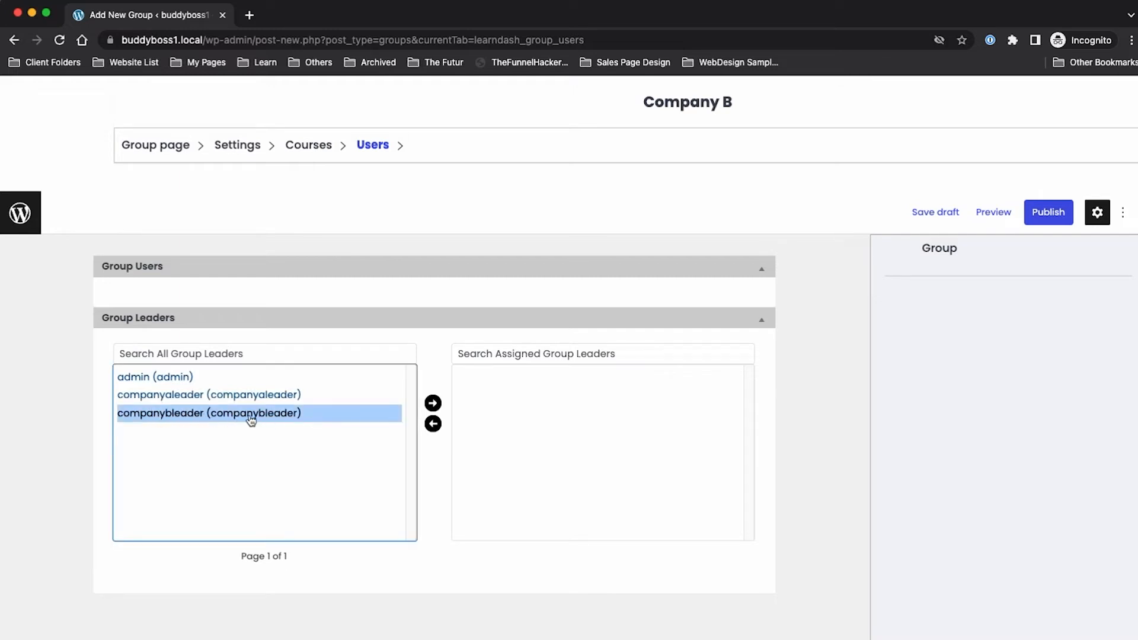
click(433, 404)
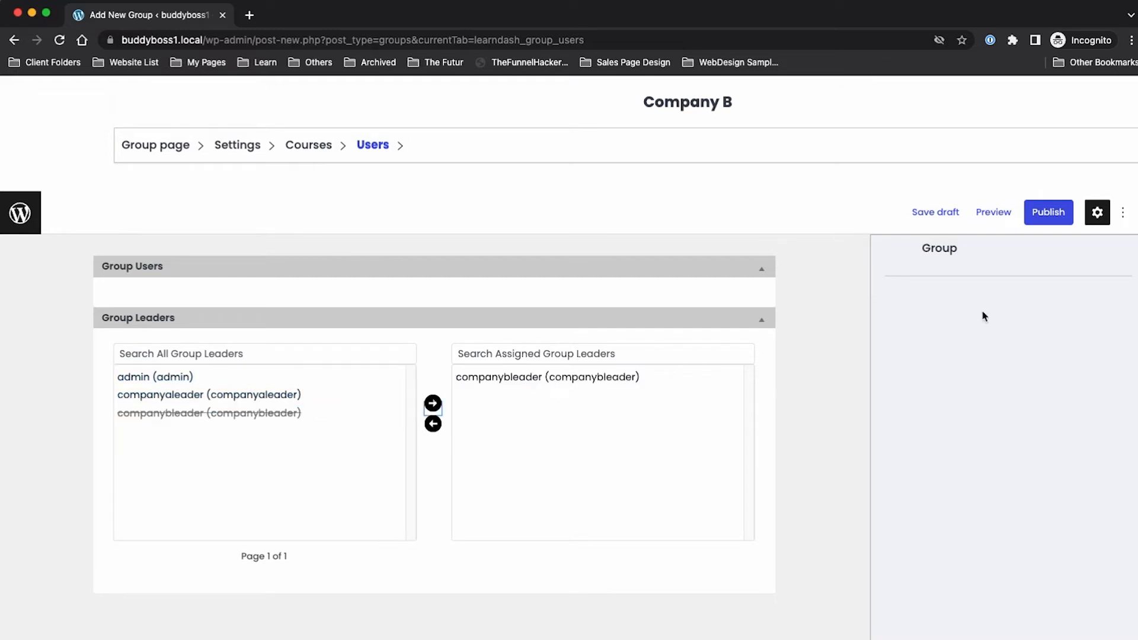
click(1049, 212)
click(1005, 179)
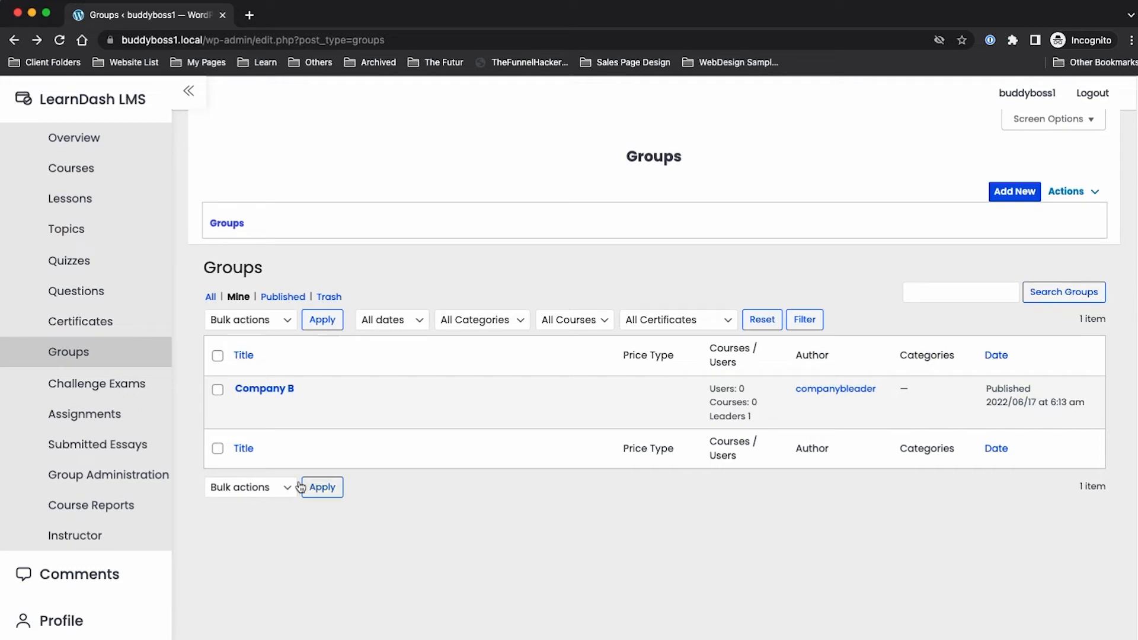
Step: Add the 'Company B - Member' auto-join tag, tick Company B - Admin and Member protection, and update
mouse_move(243, 393)
click(241, 409)
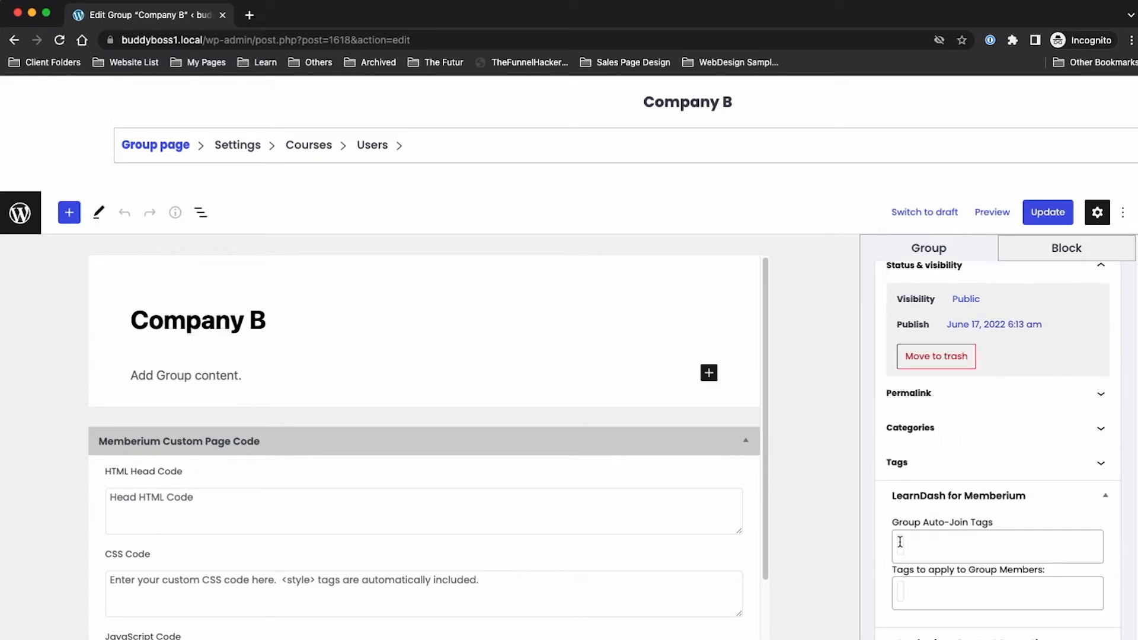
click(900, 541)
text(co)
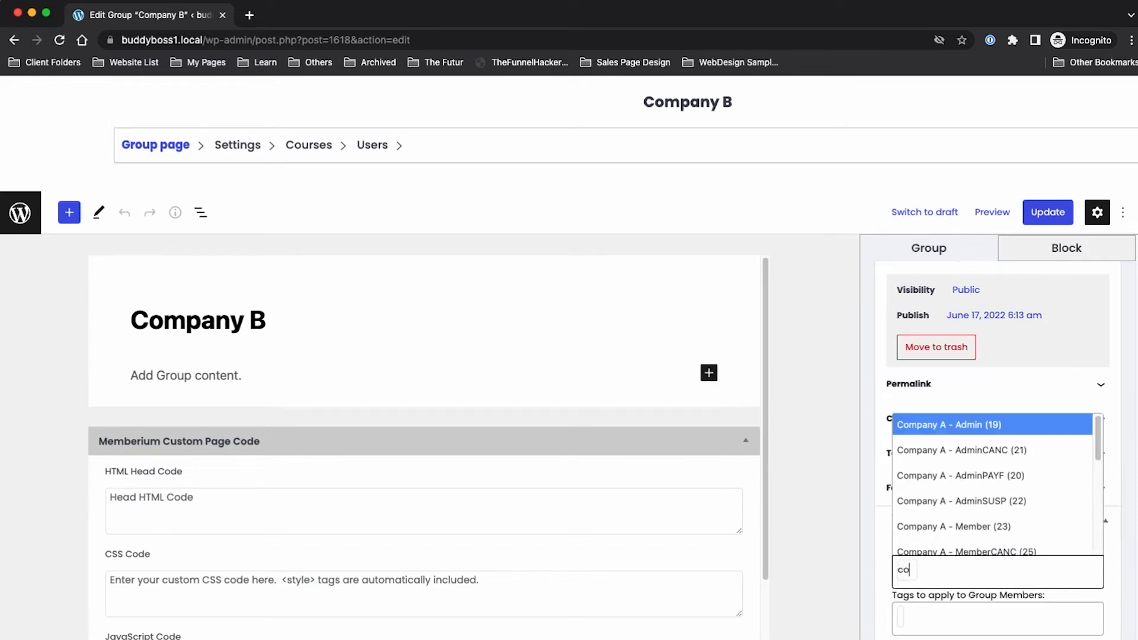
text(mpany b - m)
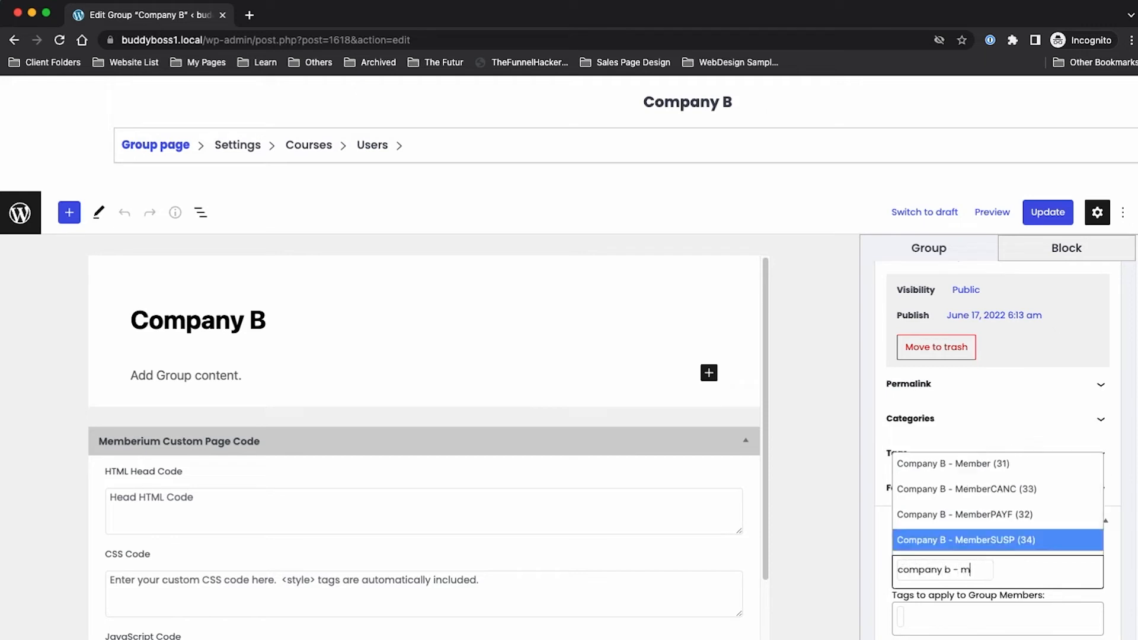
click(936, 463)
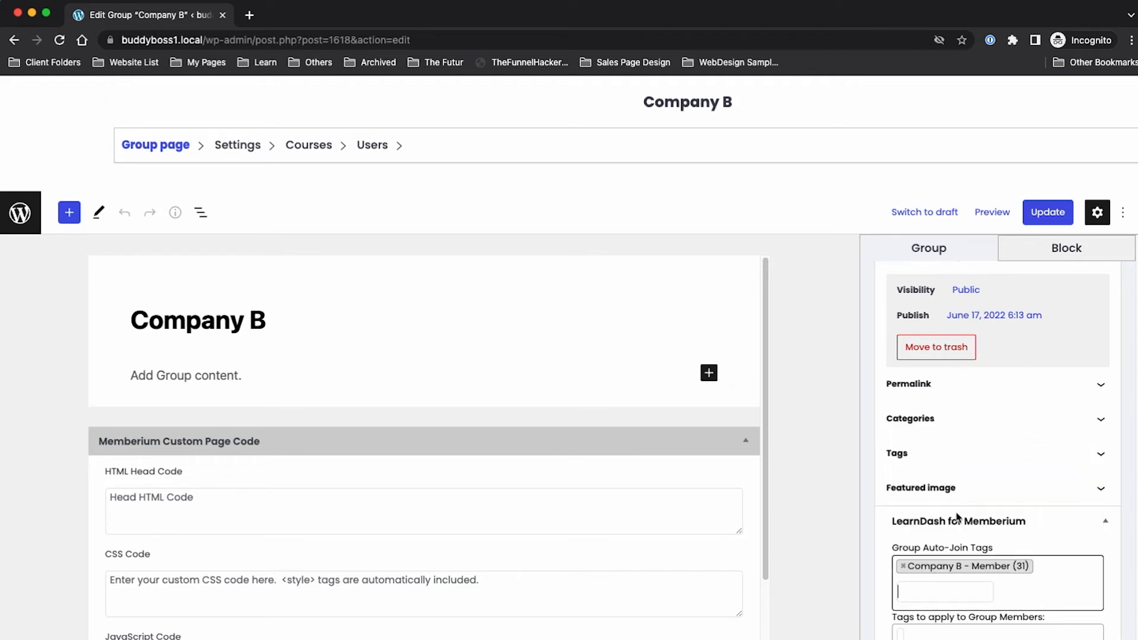
scroll(889, 534, down, 10)
scroll(881, 489, up, 5)
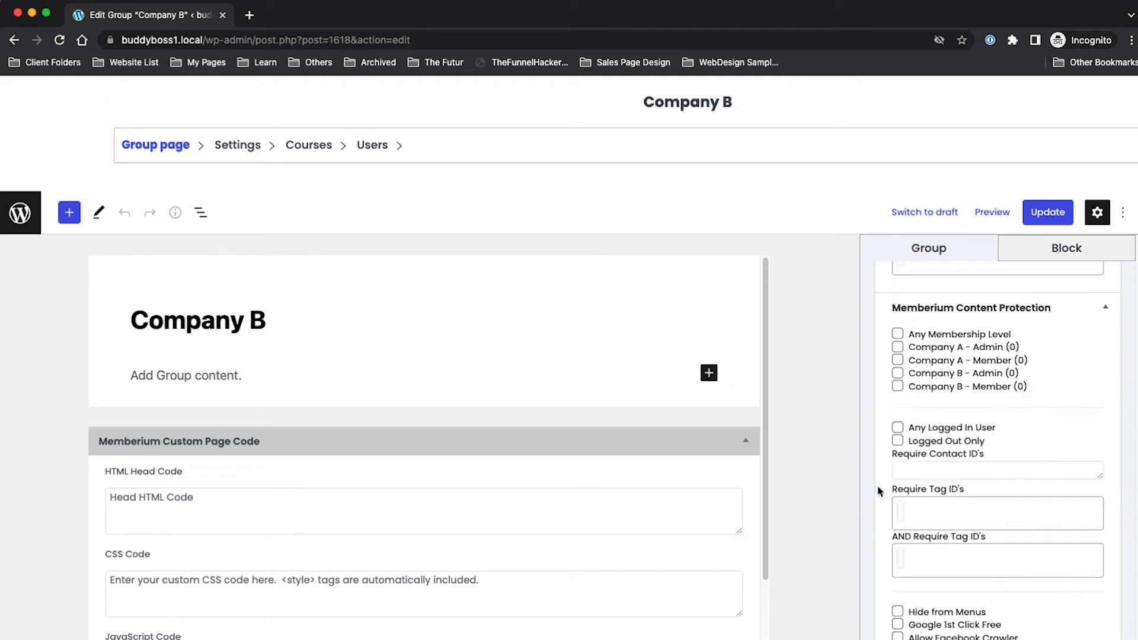
click(898, 529)
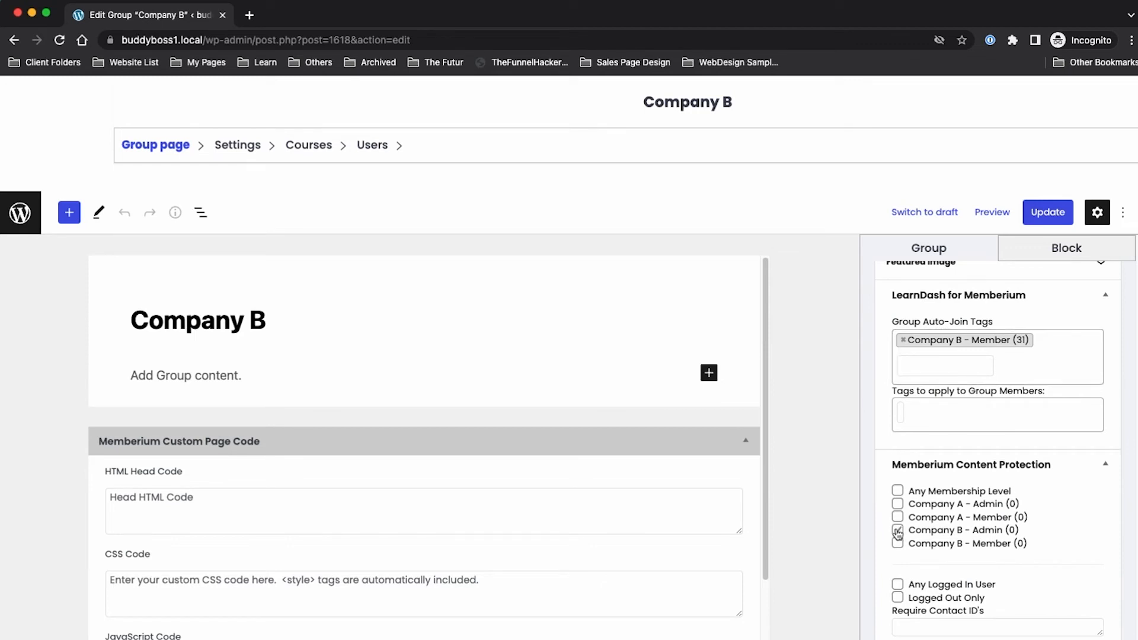
click(898, 544)
click(1049, 212)
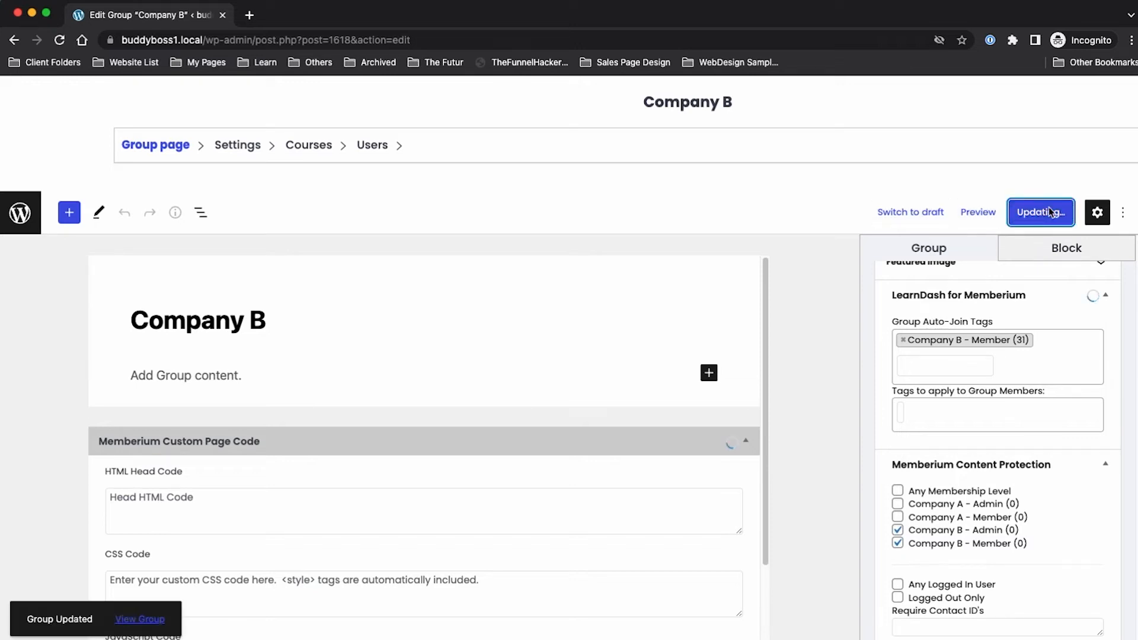
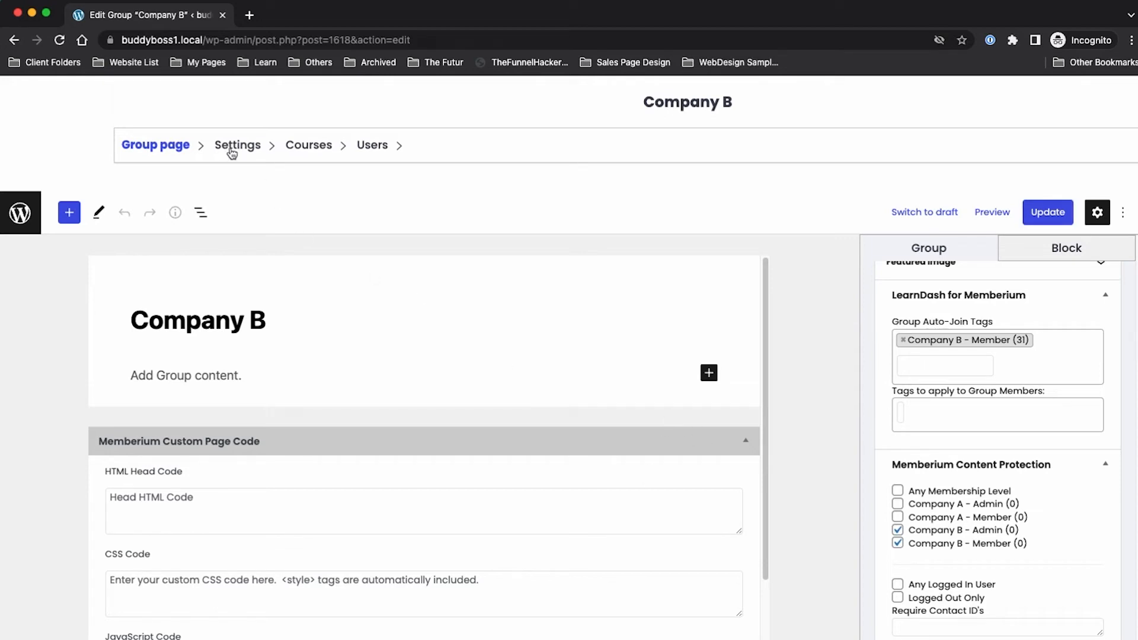
Step: Leave the Company B group editor and open the empty LearnDash Courses list
click(231, 152)
click(310, 156)
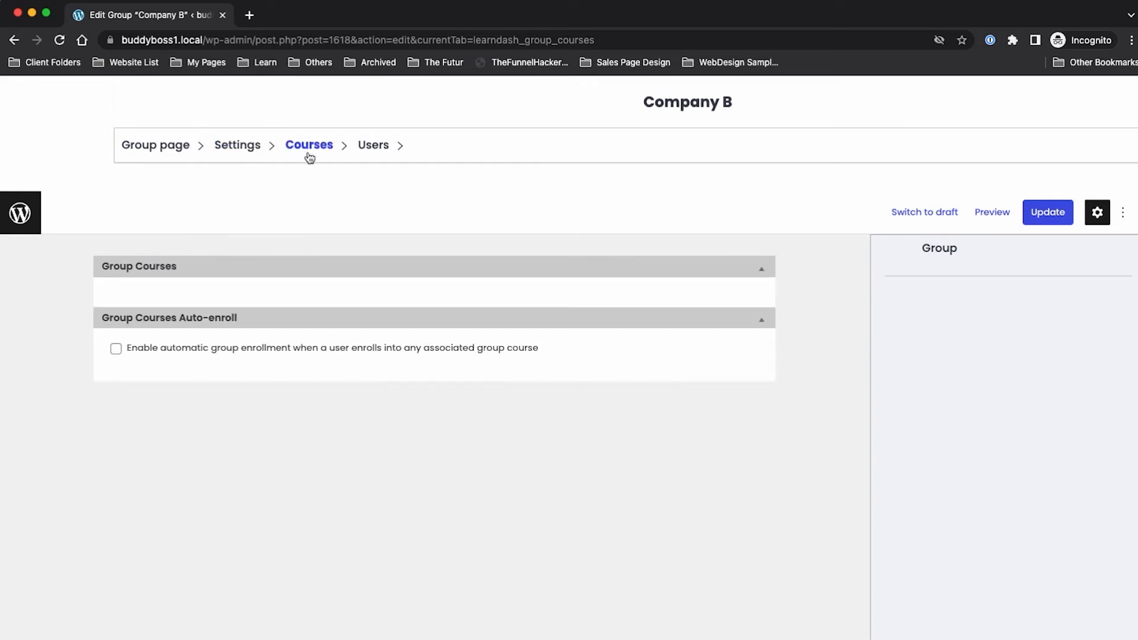
click(33, 210)
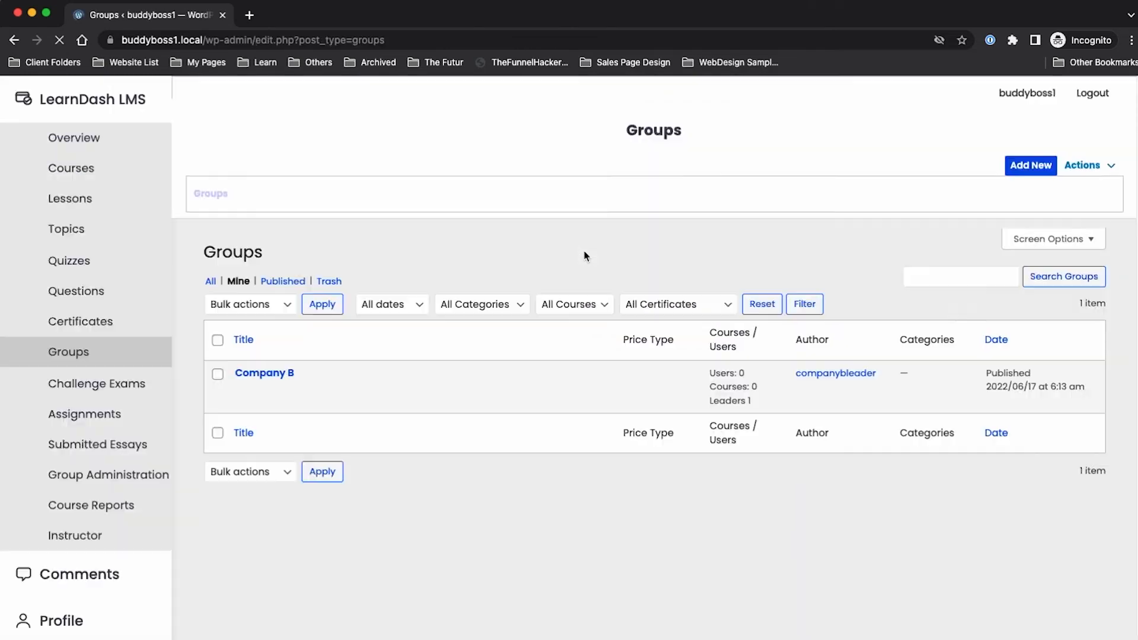
click(100, 177)
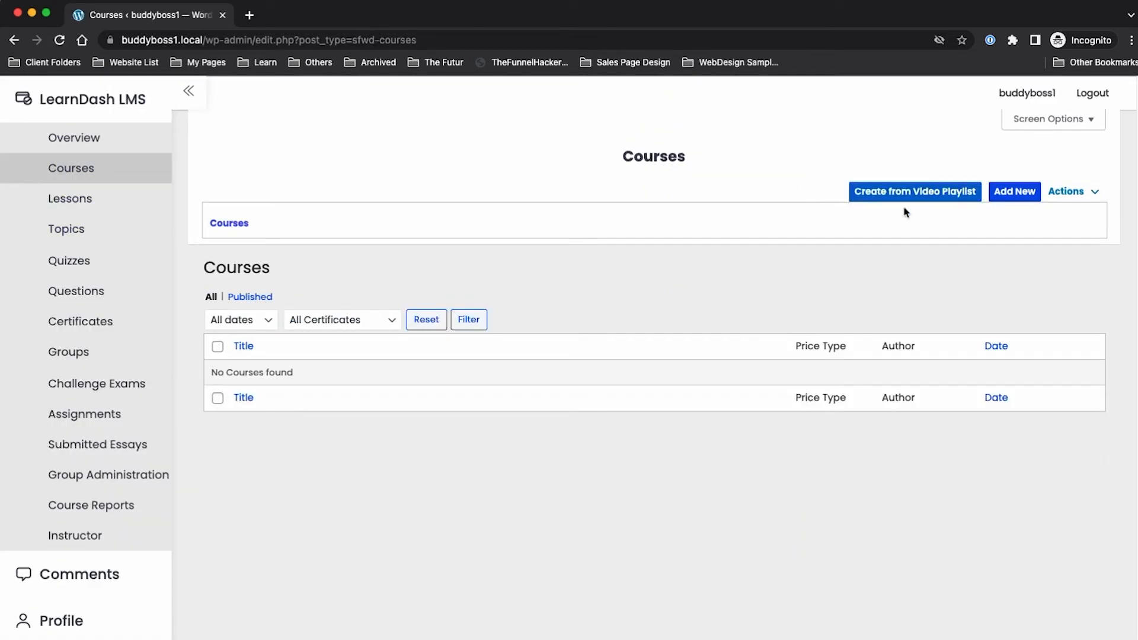
Step: Add a new course titled 'Course 1 of Company B' and open its Builder
click(1007, 195)
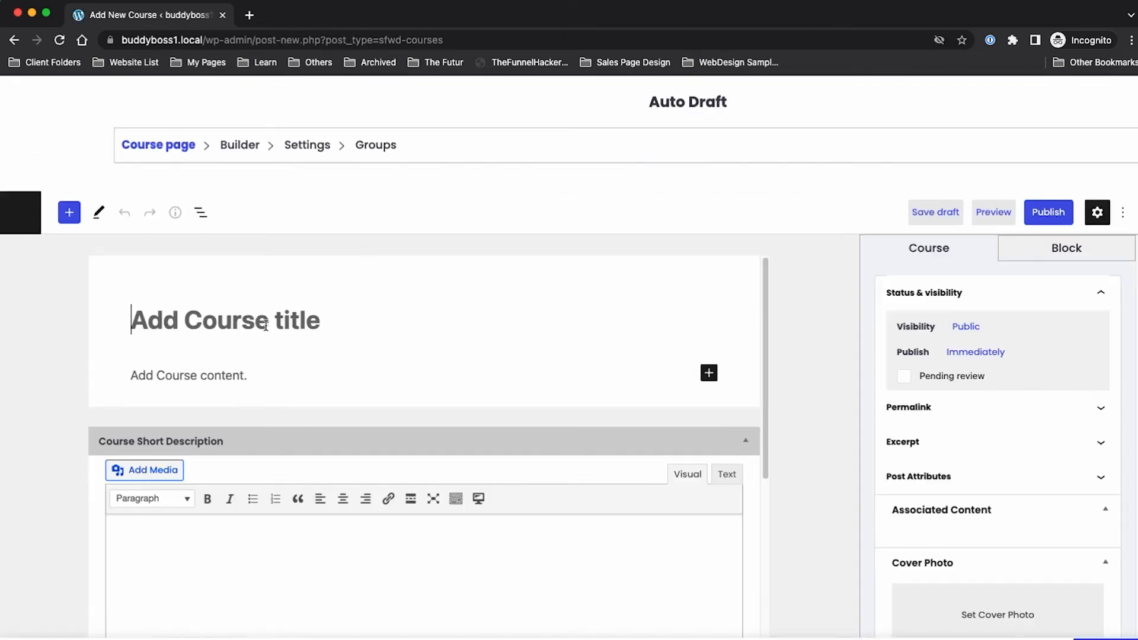
text(Company B)
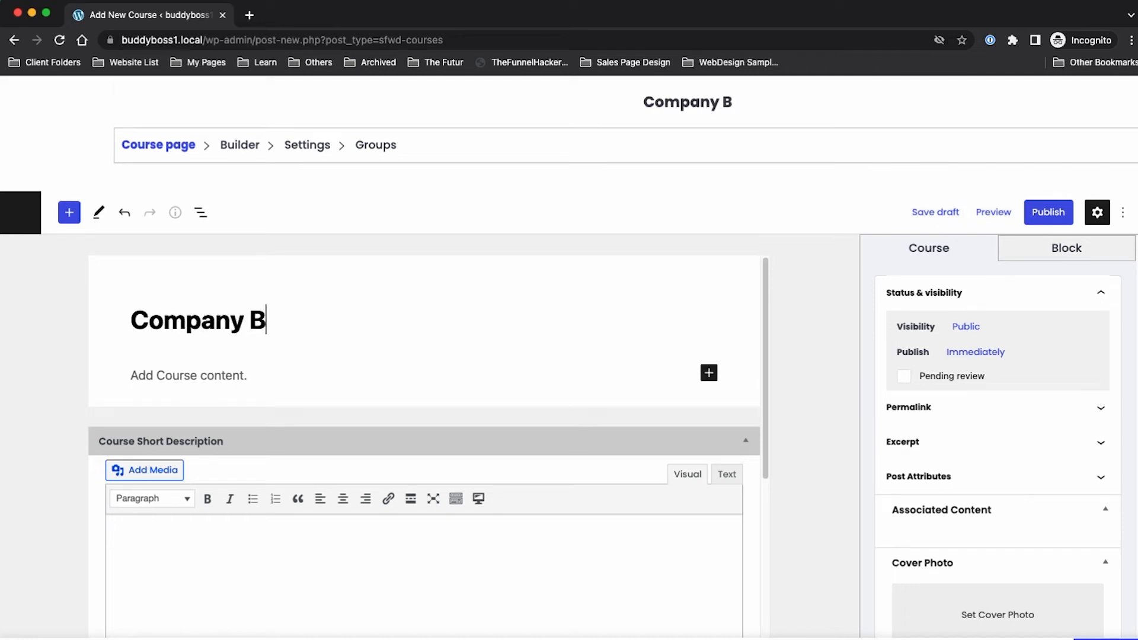
text( -)
key(super+a)
text(cour)
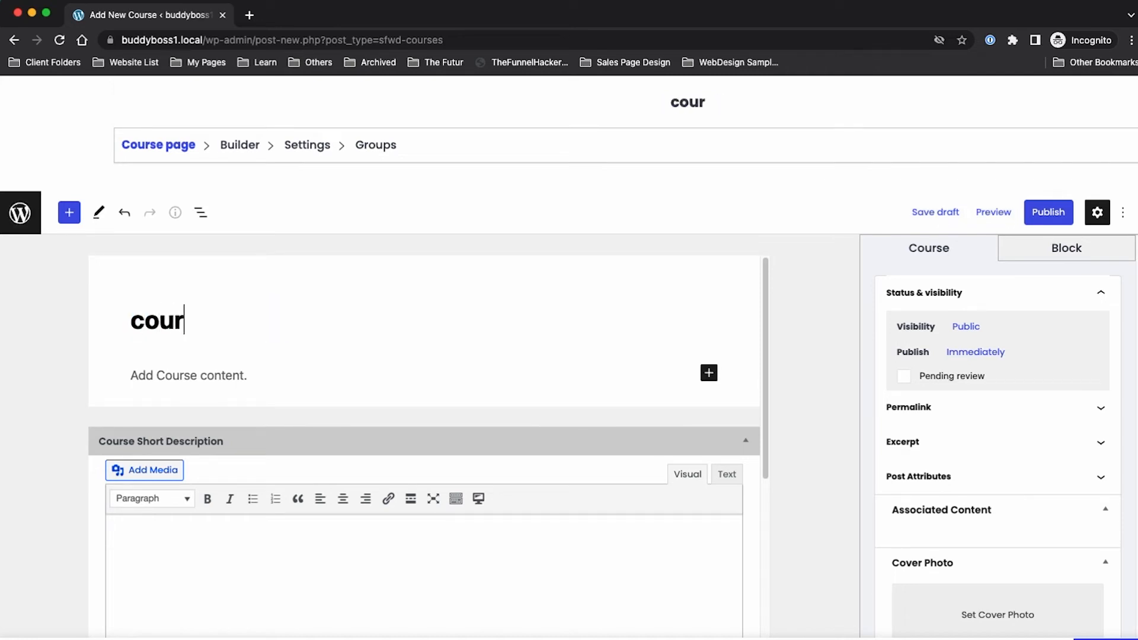
key(super+a)
text(Course 1)
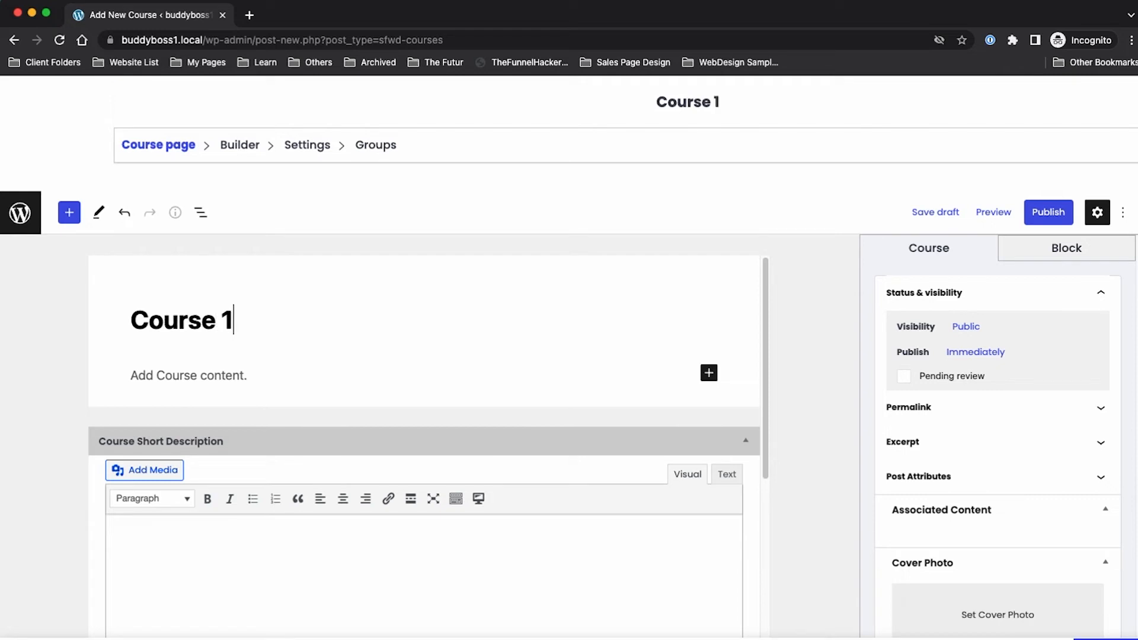
text( of Compan)
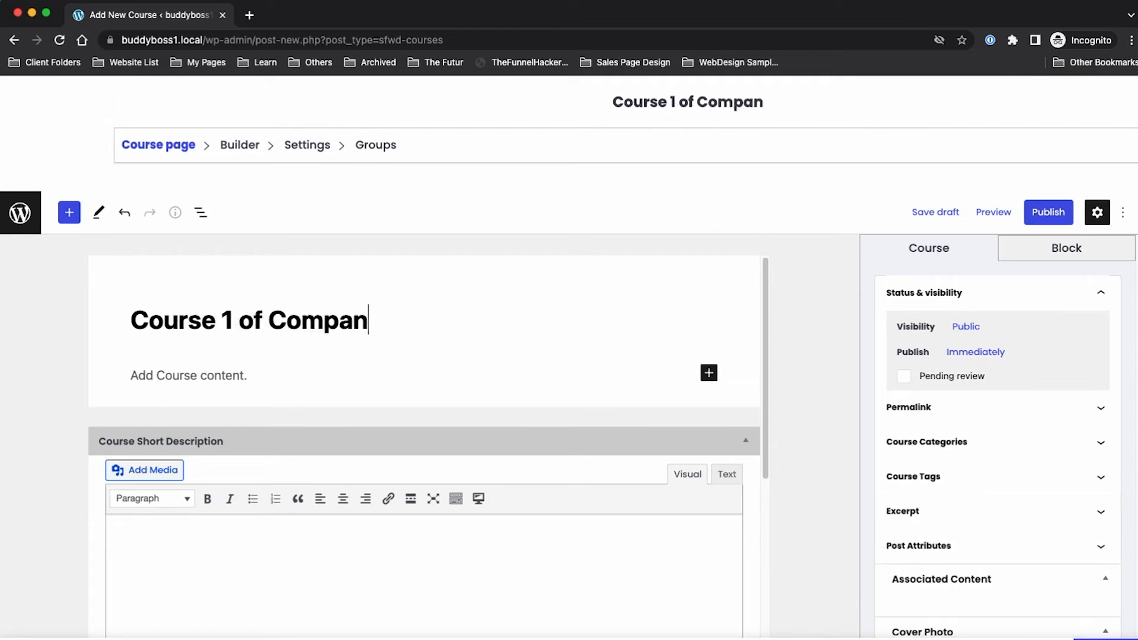
text(y B)
key(super+a)
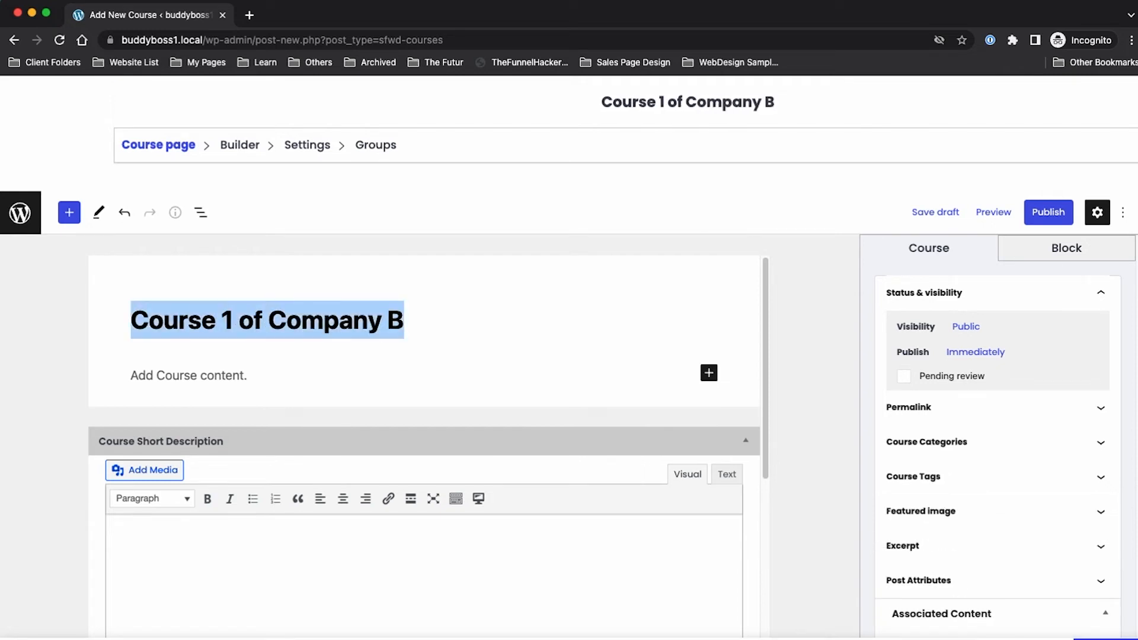
click(256, 149)
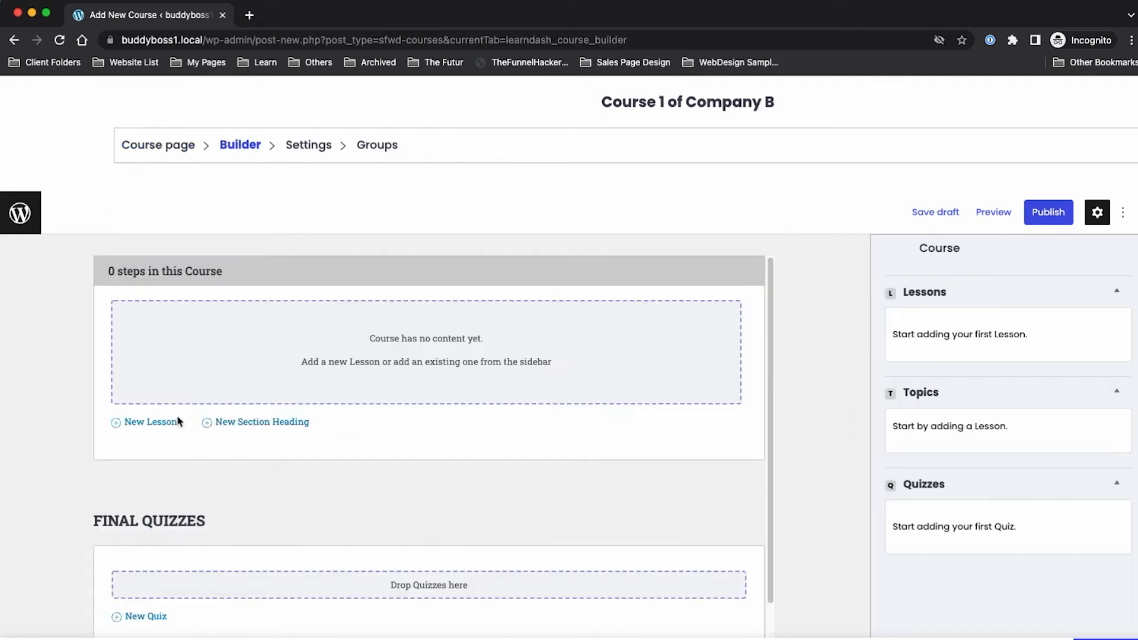
Step: Add two lessons, Lesson 1 and Lesson 2, to the course in the Builder
click(163, 421)
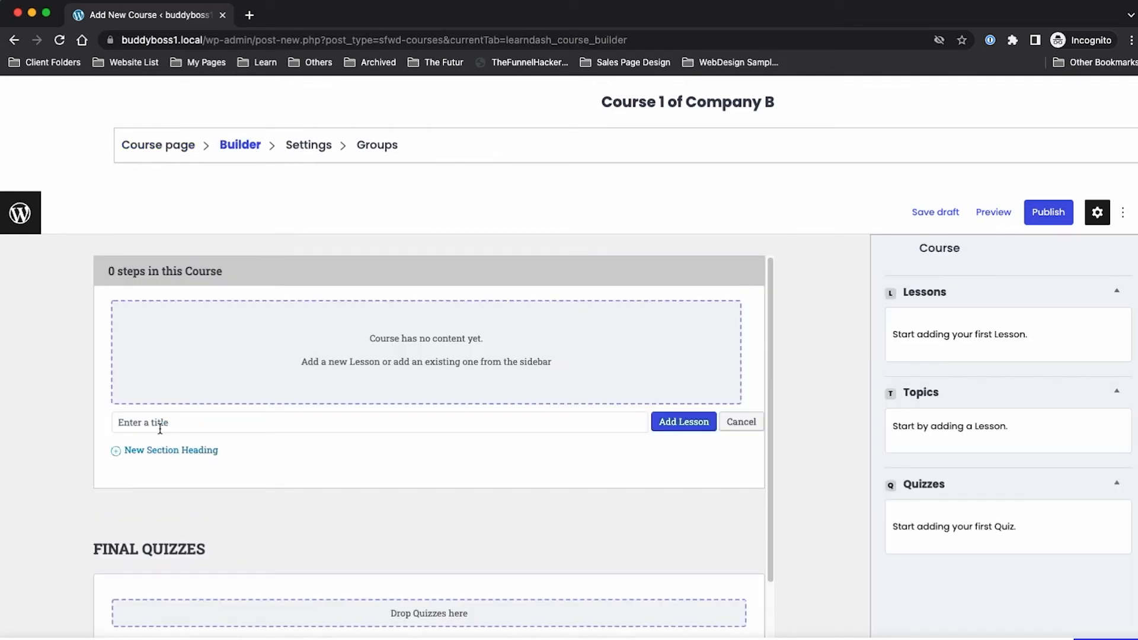
text(Lesson 1)
key(Return)
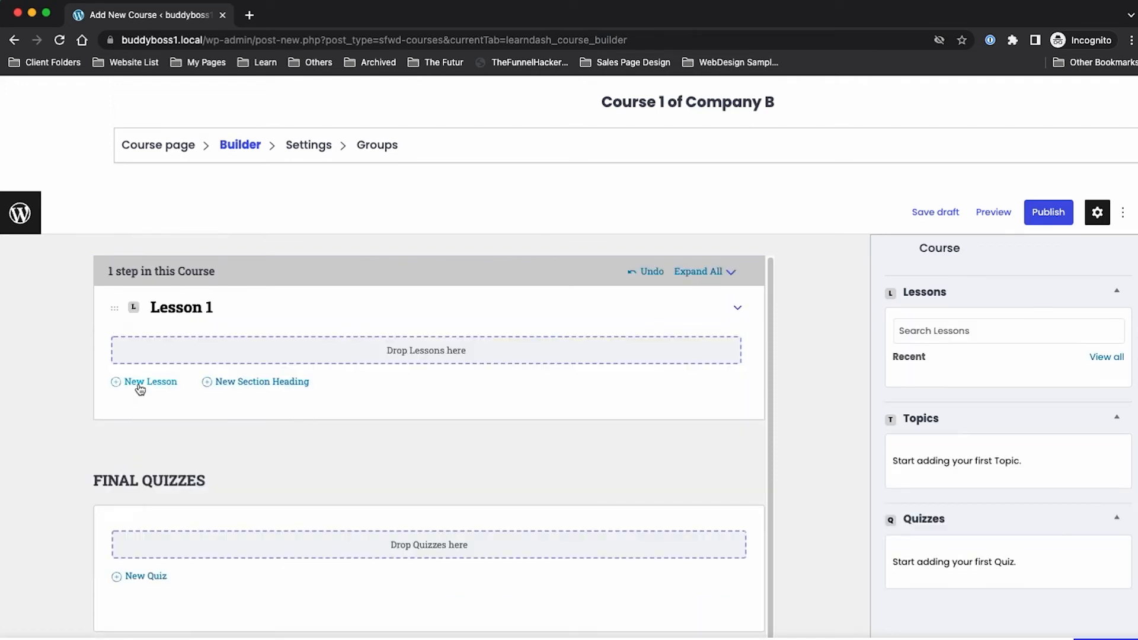
click(141, 384)
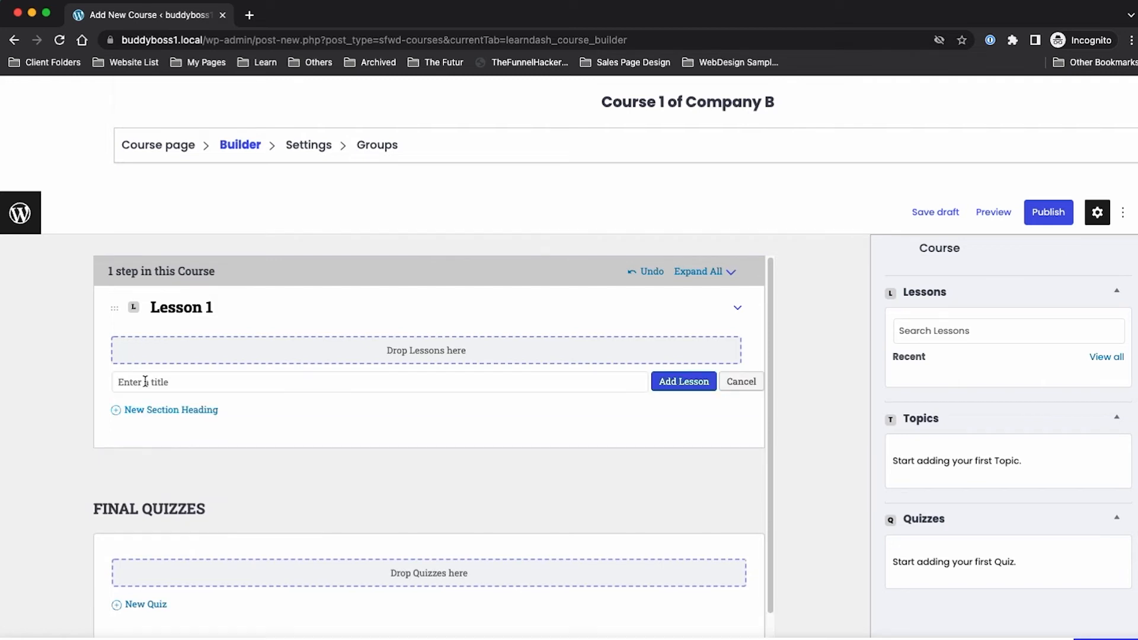
text(Lesson 2)
key(Return)
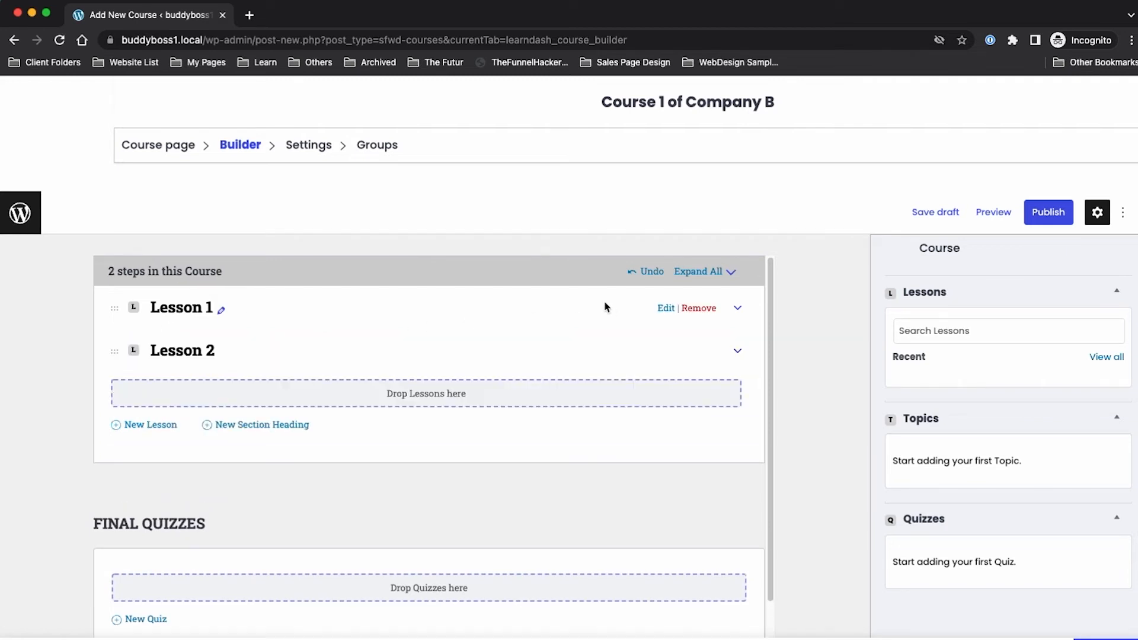
Step: Set the course access mode to Closed and select Company B under All Groups
click(308, 148)
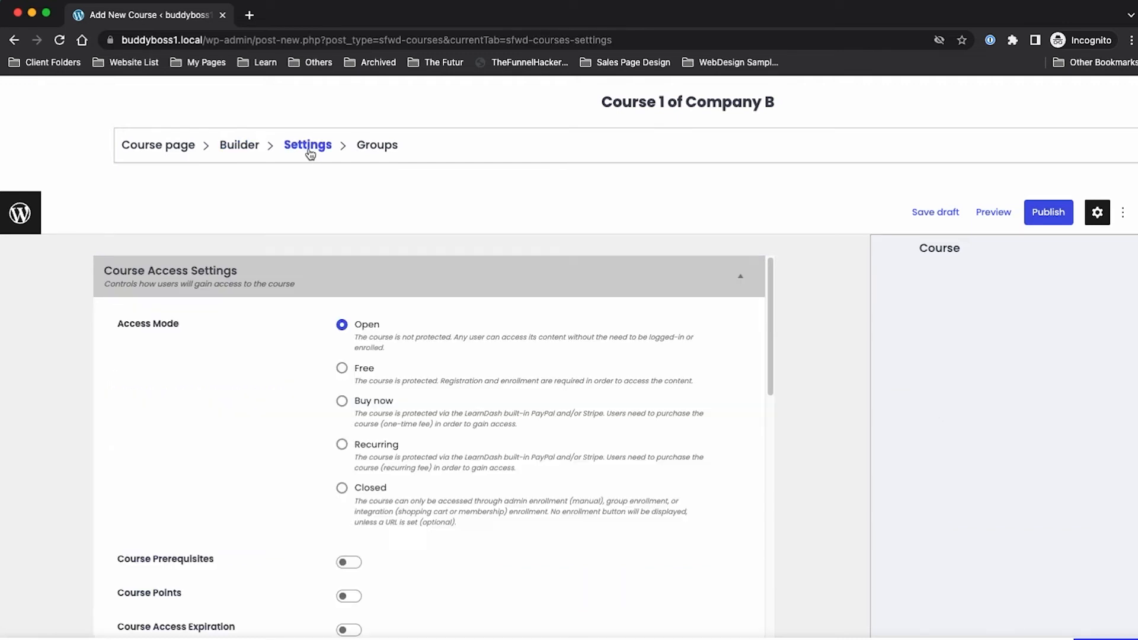
click(344, 488)
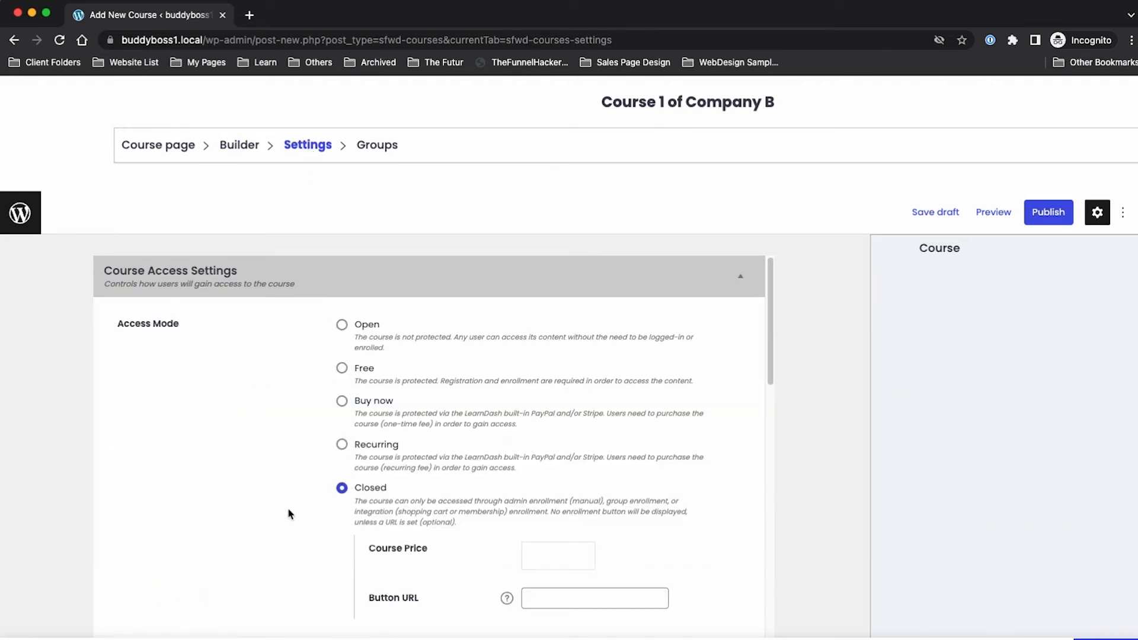
scroll(288, 508, down, 5)
scroll(288, 508, down, 4)
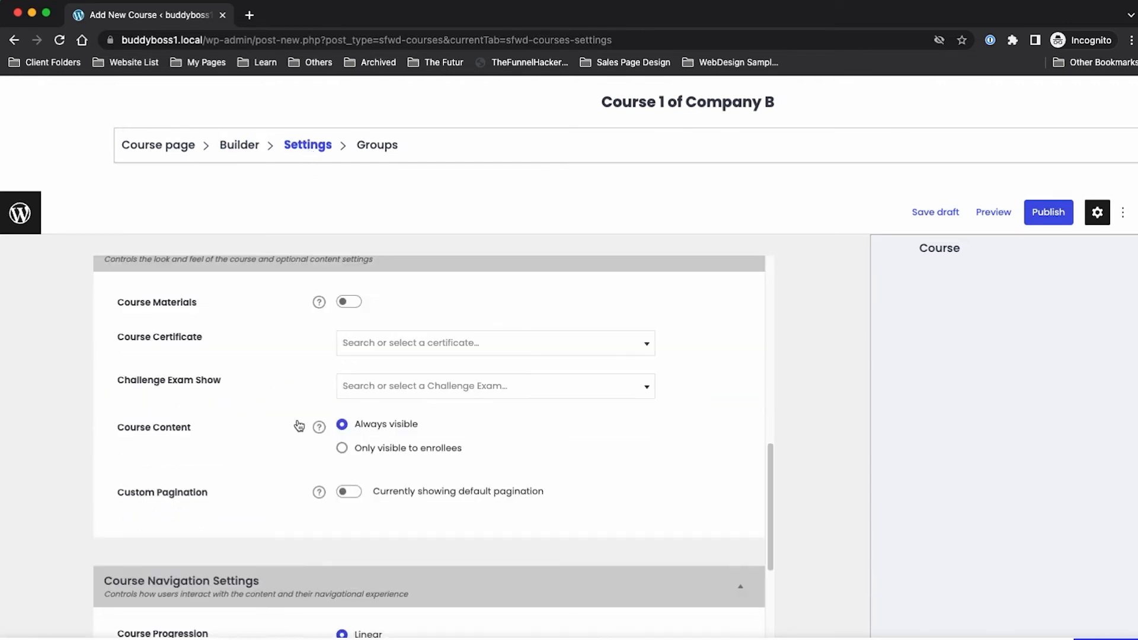
scroll(297, 427, down, 4)
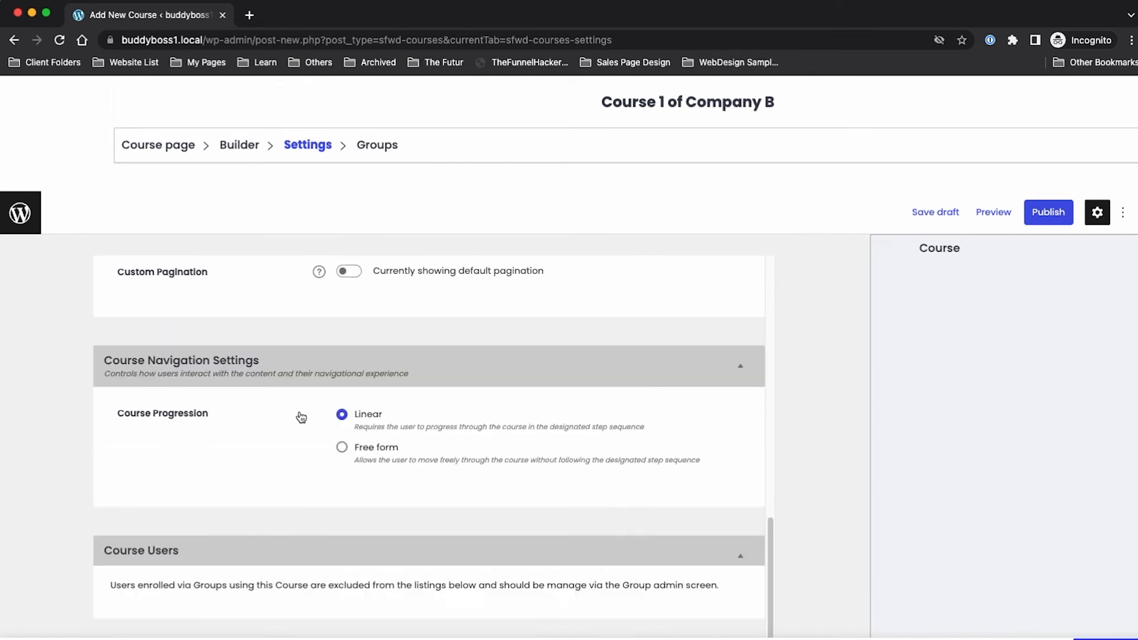
click(384, 146)
click(142, 351)
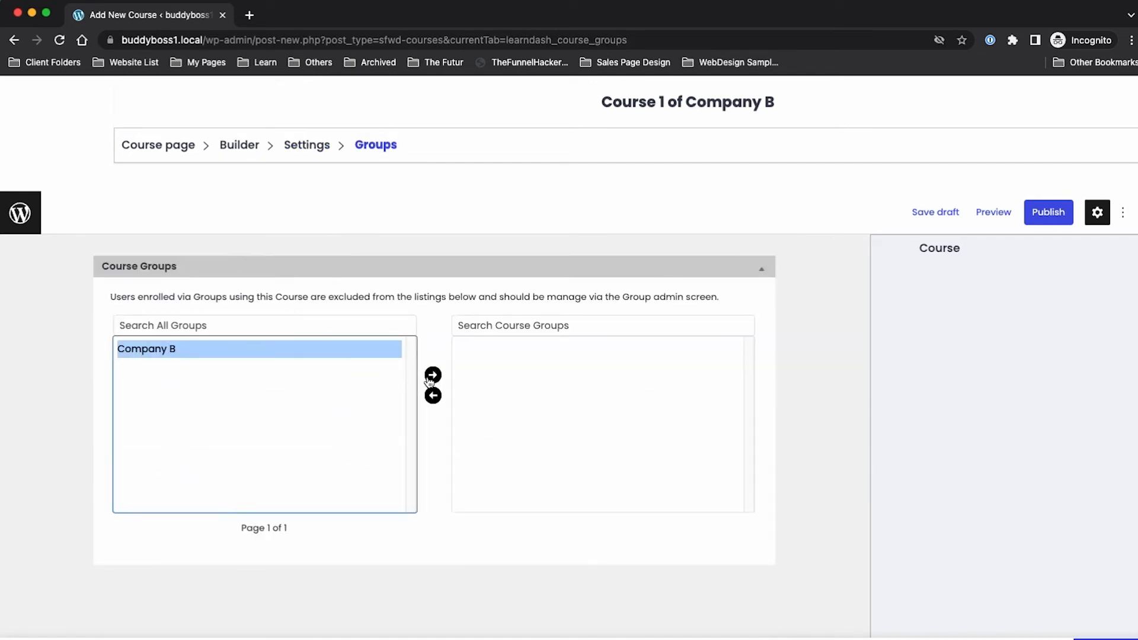
Step: Move Company B into the course's assigned groups and publish the course
click(433, 375)
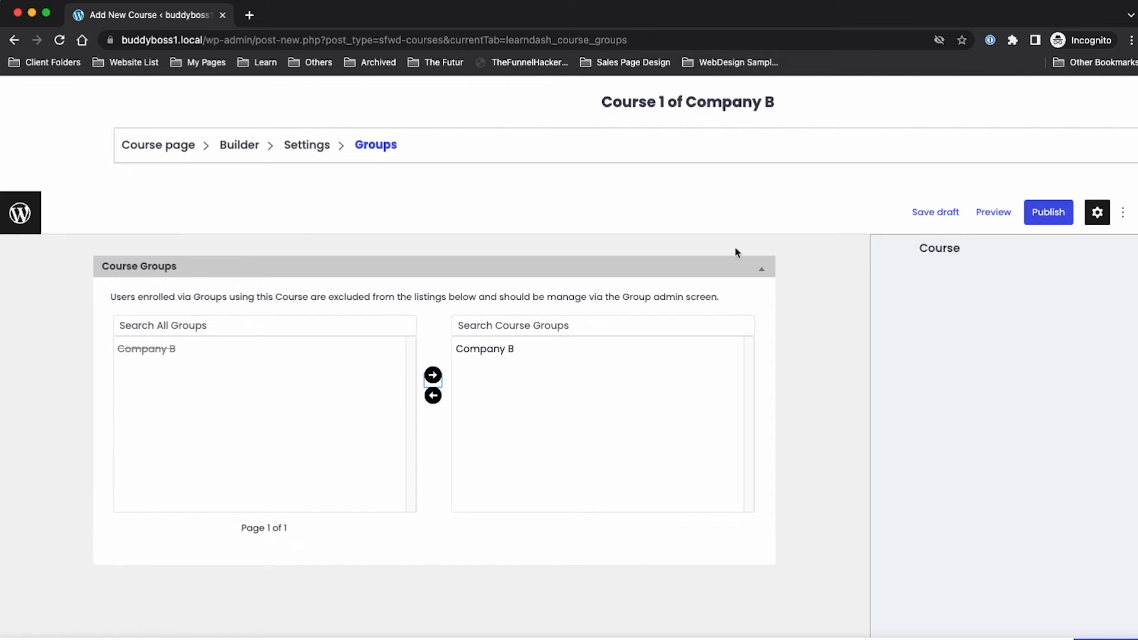
click(1057, 220)
click(1017, 185)
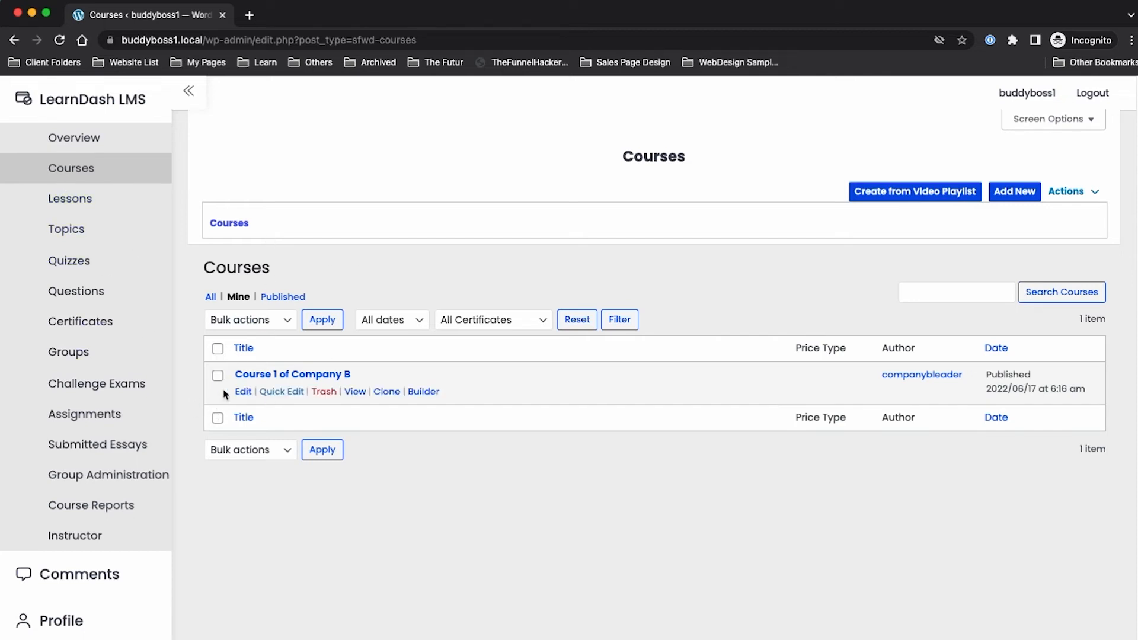
Step: Reopen Course 1 of Company B for editing, leaving Company B - Admin protection unticked
click(243, 392)
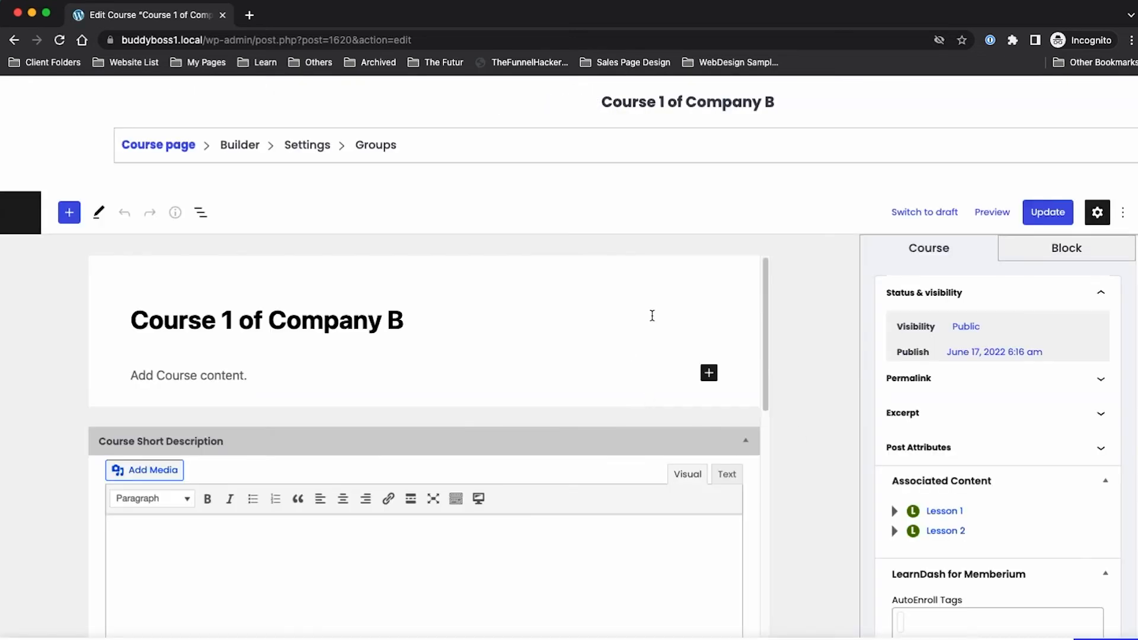
scroll(1059, 467, down, 5)
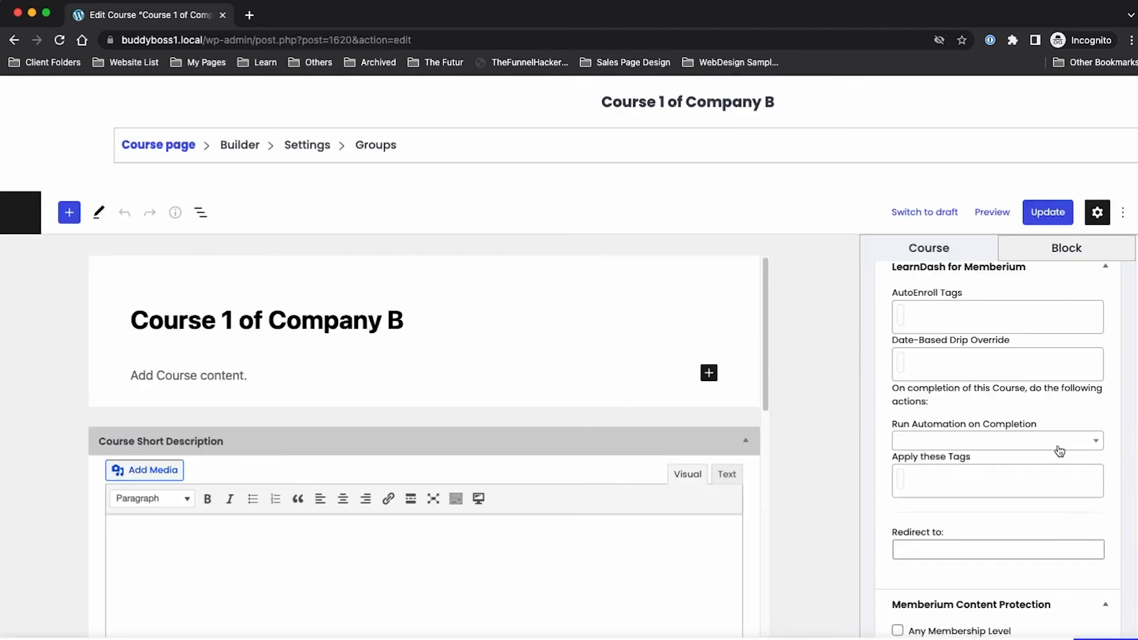
scroll(902, 409, down, 3)
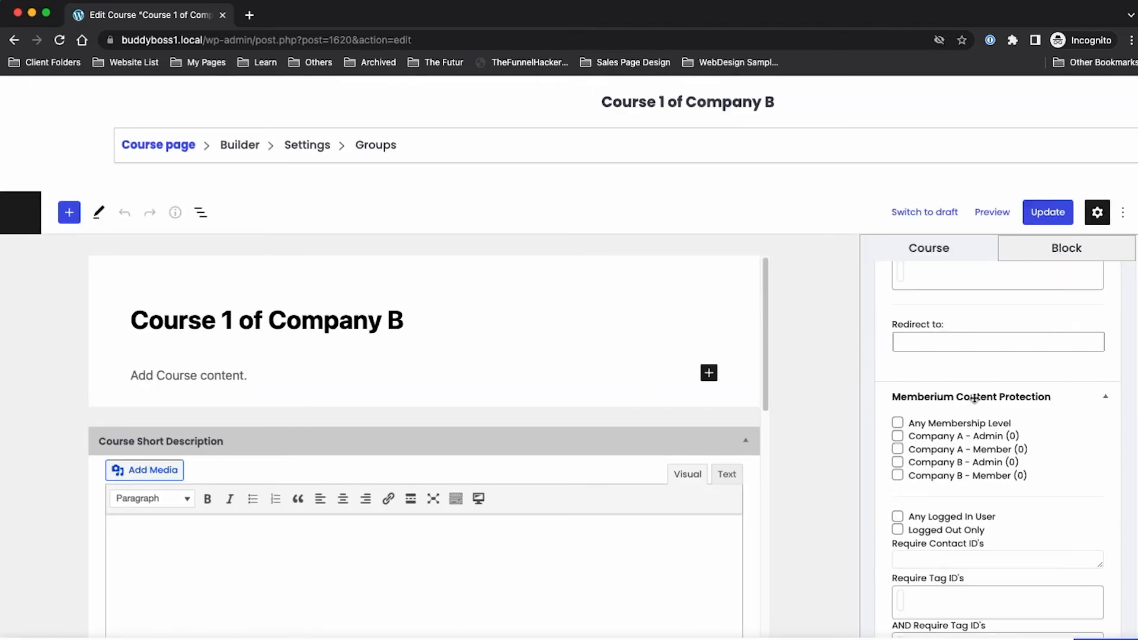
click(898, 463)
click(898, 463)
key(ctrl+Up)
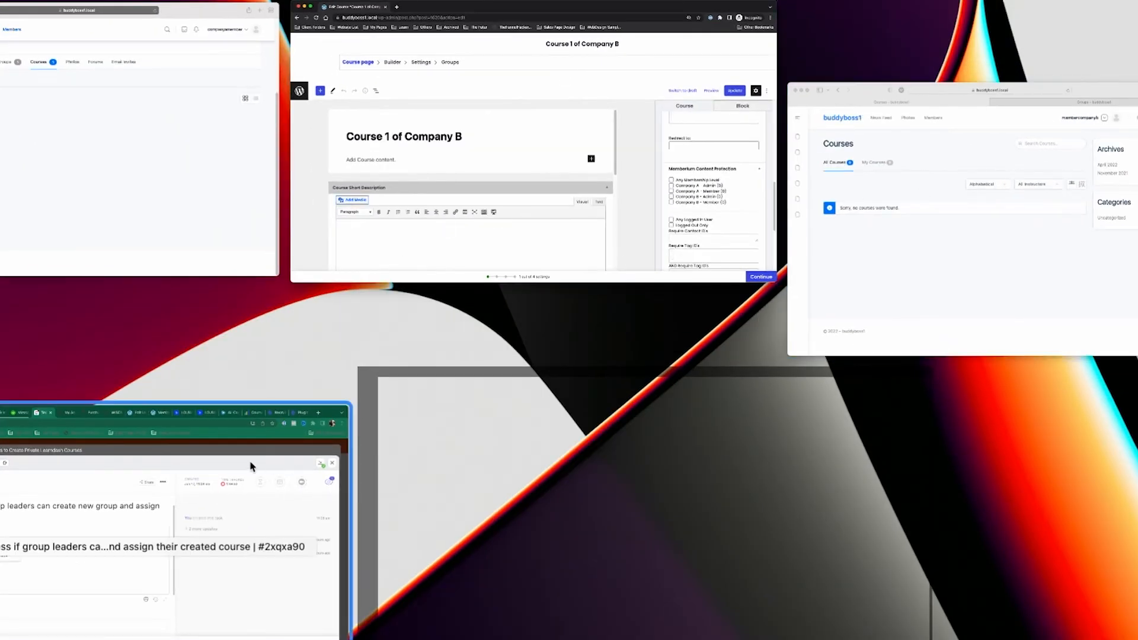
Step: In Safari, load the site's /courses/ page showing Course 1 of Company B as Not Enrolled
click(106, 135)
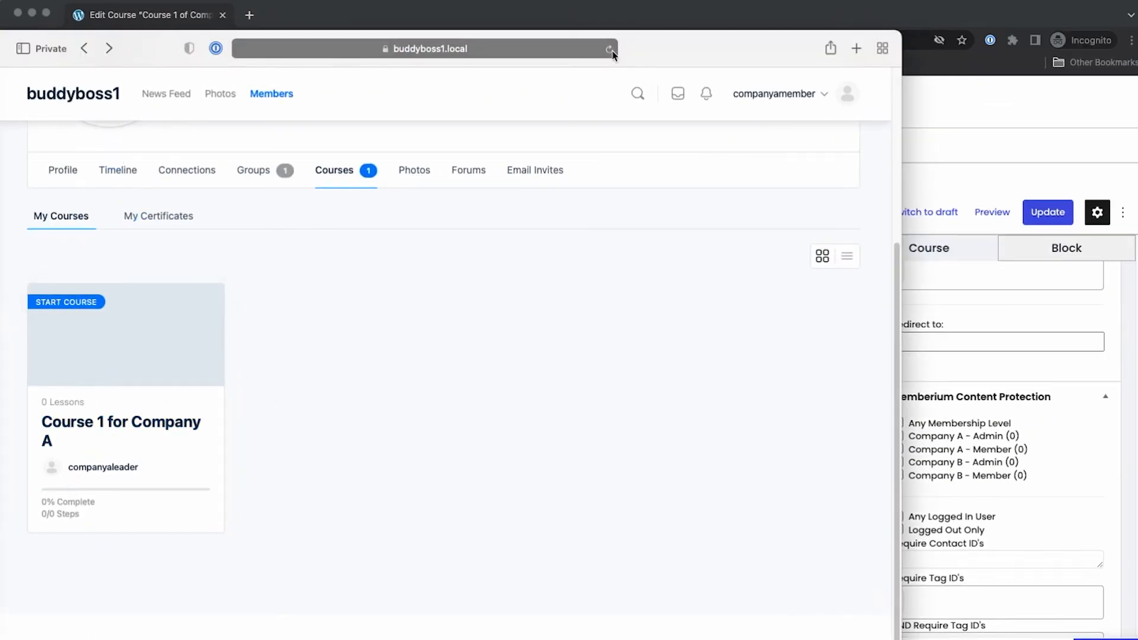
click(566, 50)
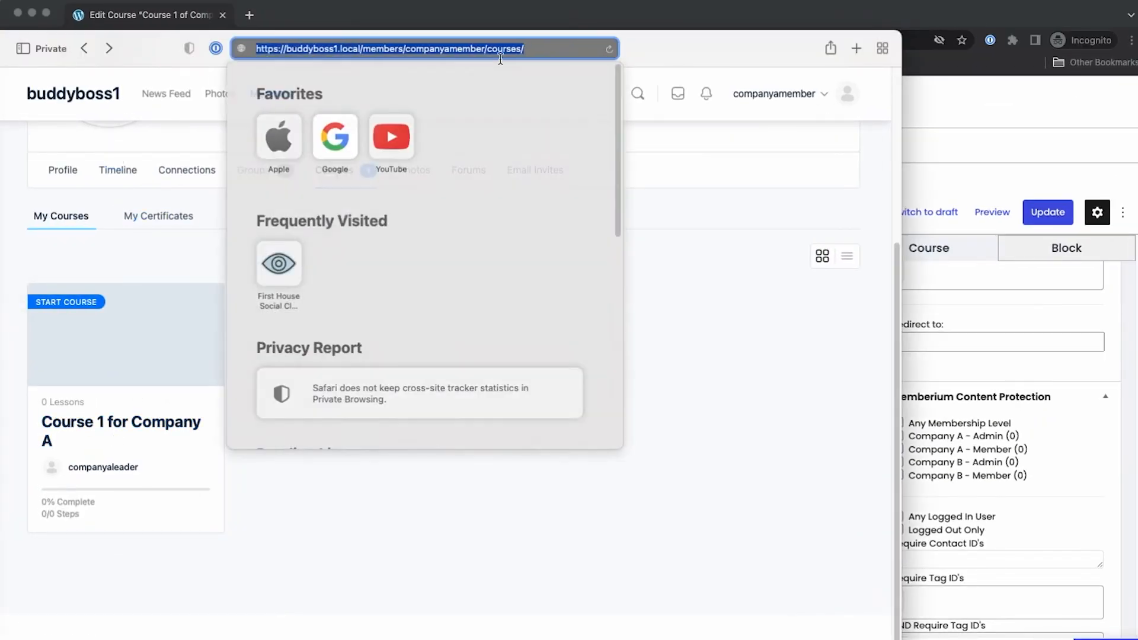
click(356, 48)
drag(357, 48, 543, 50)
text(cour)
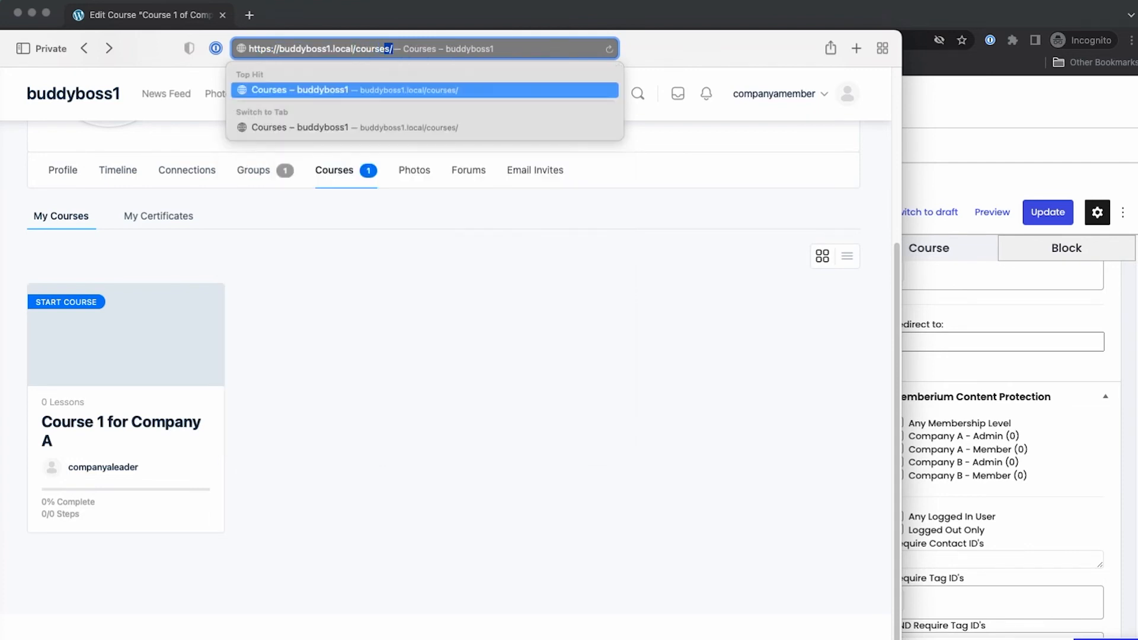
key(Return)
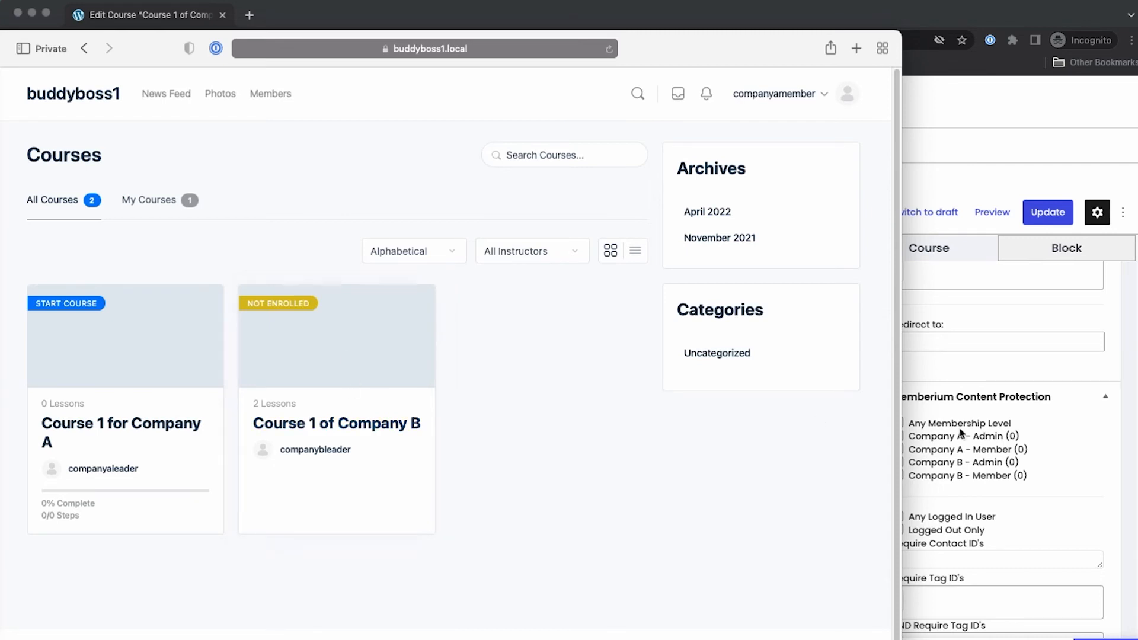
click(1081, 450)
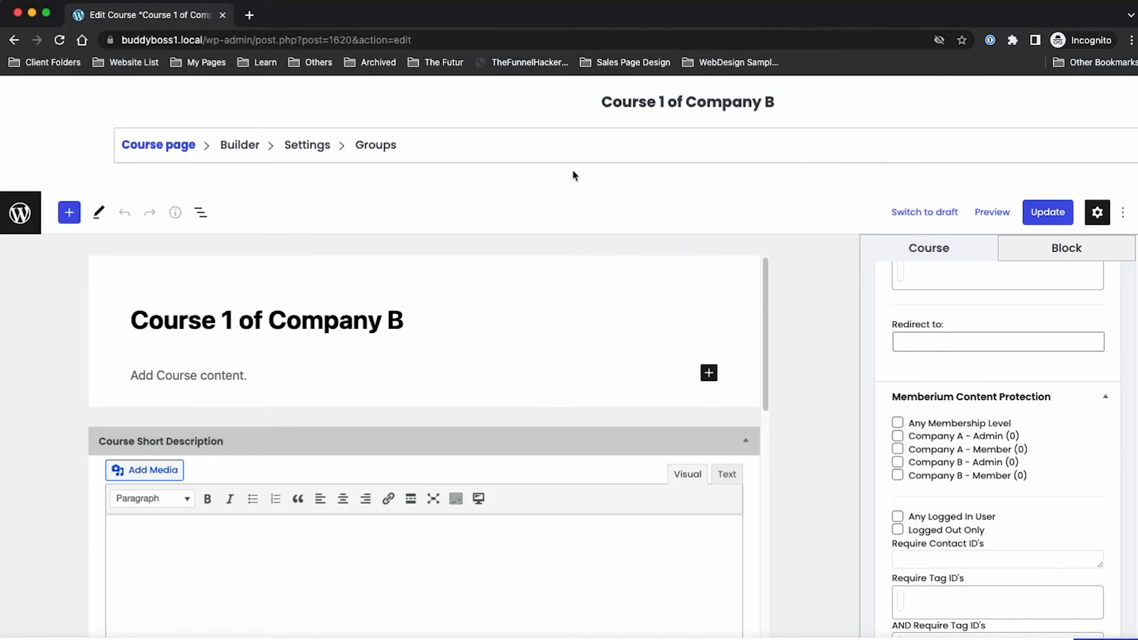
Step: Also restrict the course to Company B - Member, update it, and reload the member's Courses page
click(897, 474)
click(1059, 215)
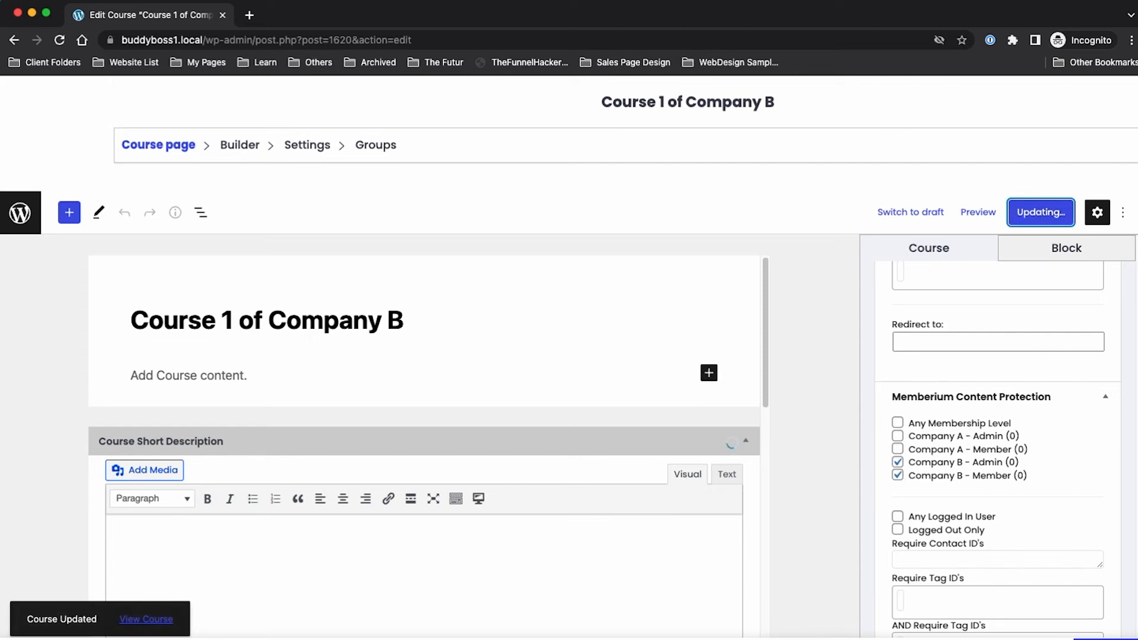
key(super+Tab)
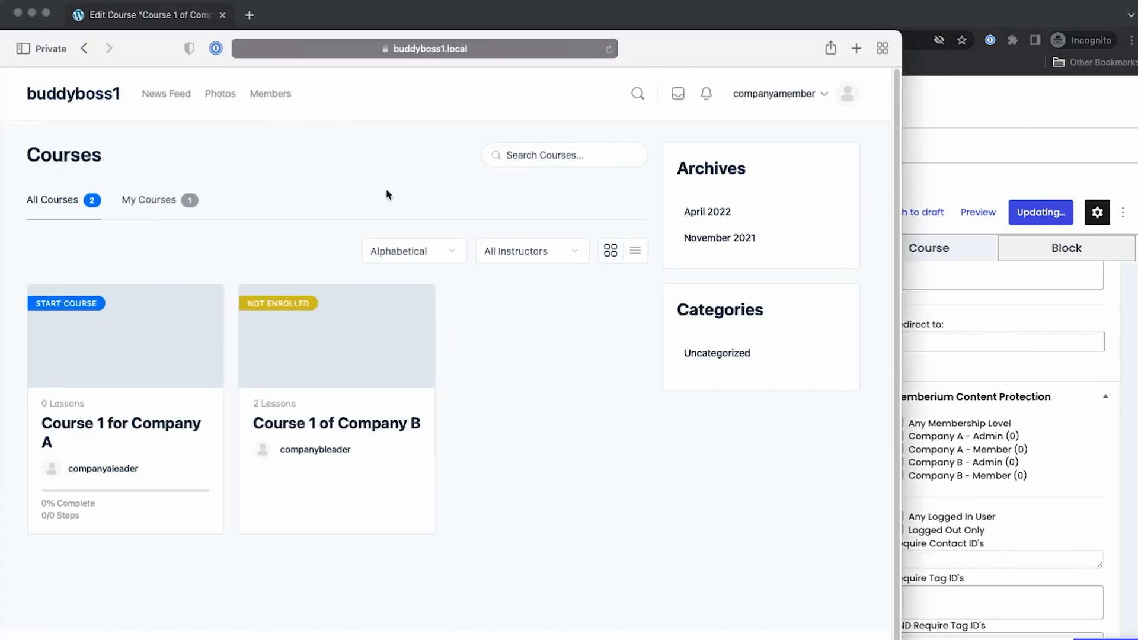
click(610, 50)
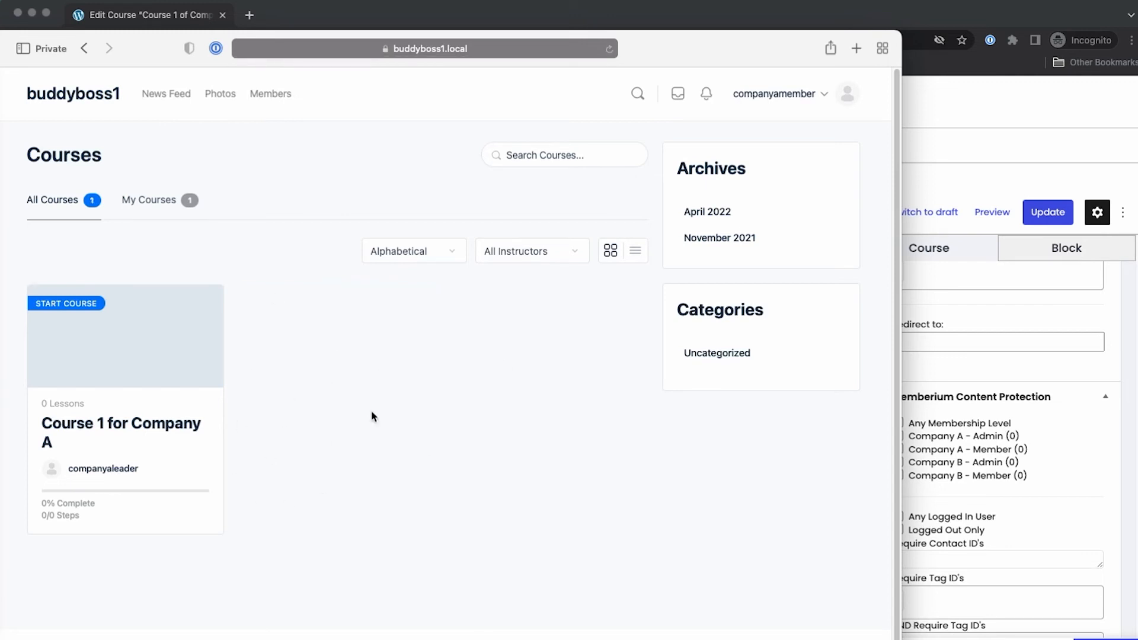
click(948, 415)
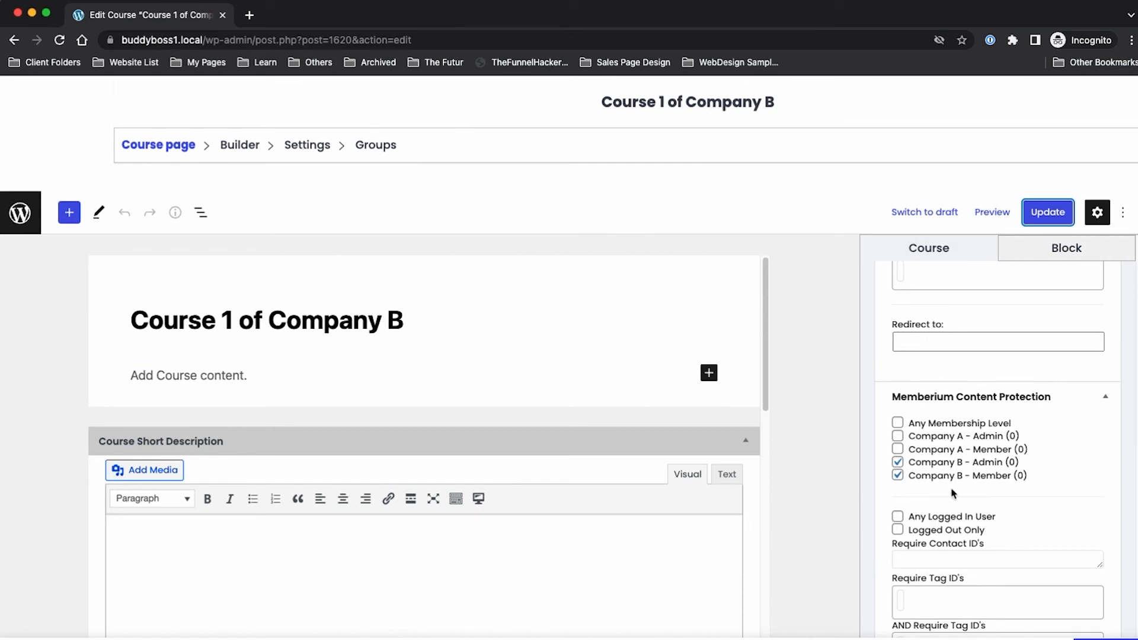
Step: Leave the course's AutoEnroll Tags empty and view its Groups settings with Company B assigned
scroll(1083, 469, down, 5)
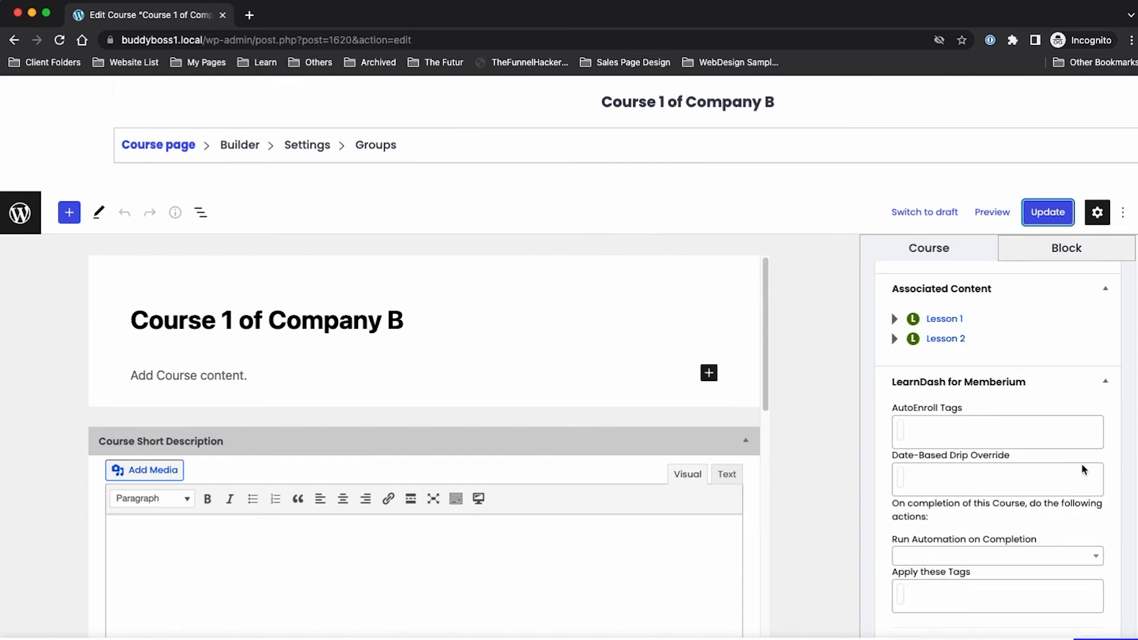
click(902, 434)
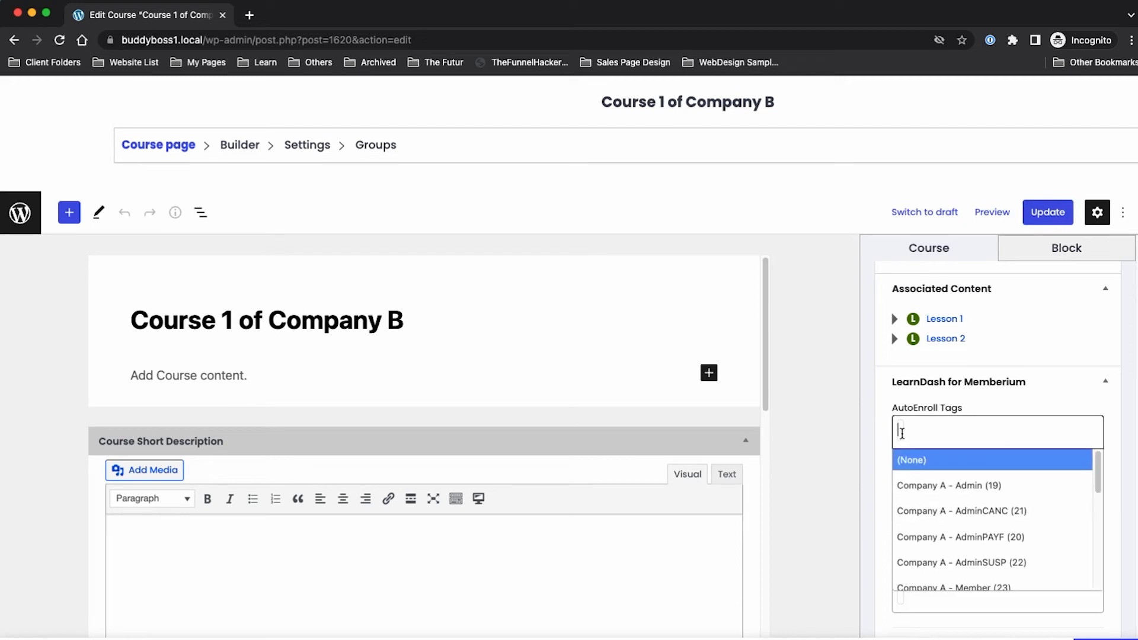
text(com)
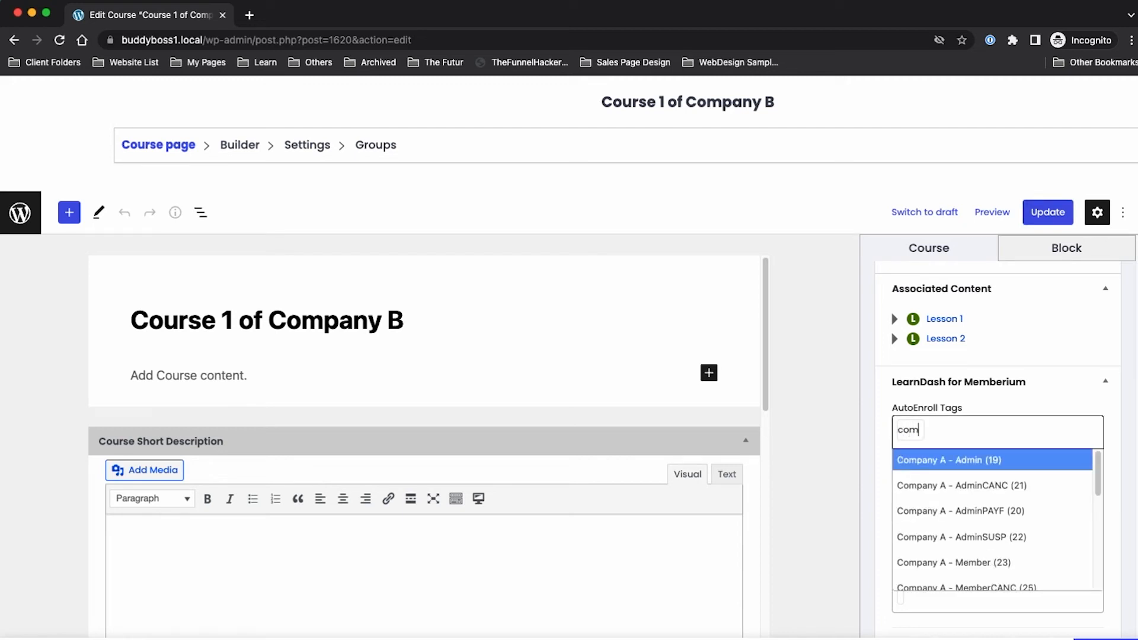
key(super+a)
key(BackSpace)
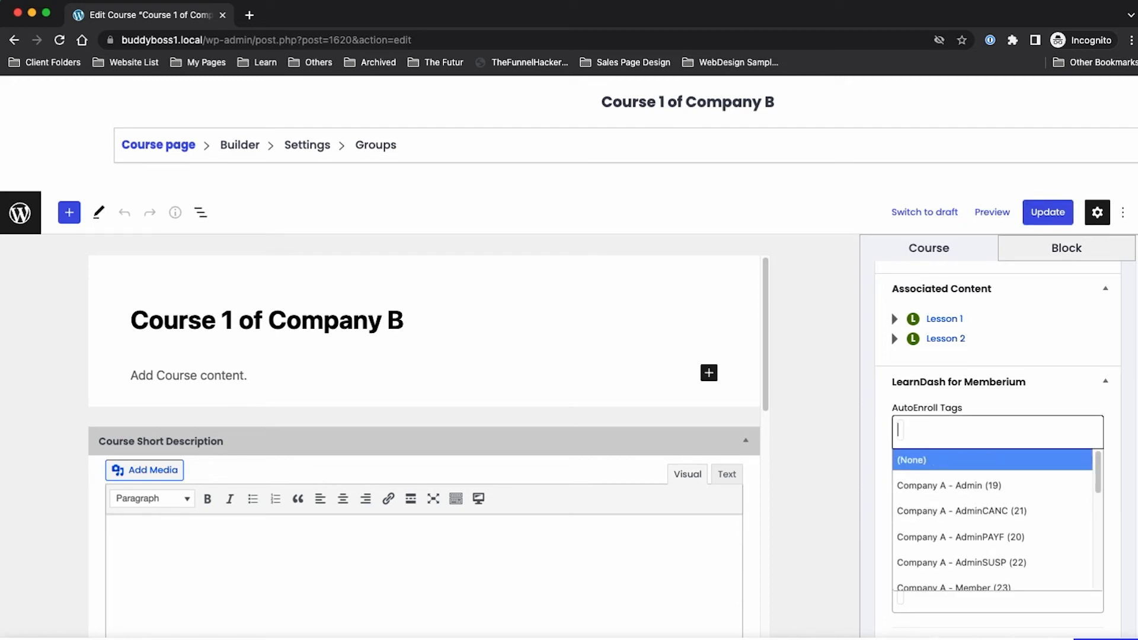
click(877, 425)
click(375, 145)
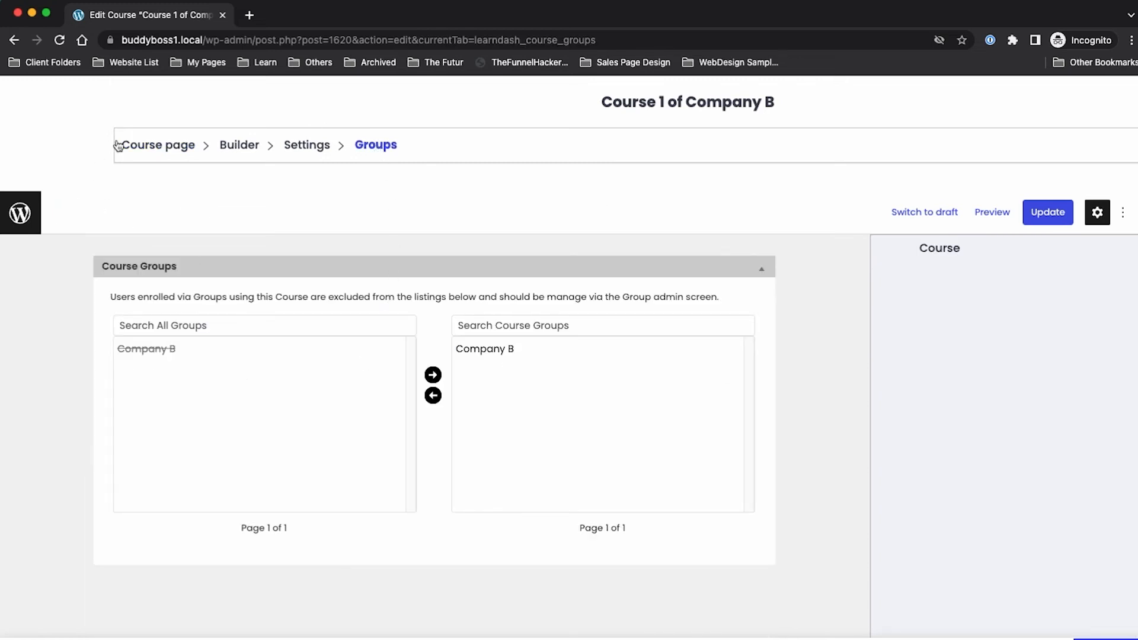
key(super+Tab)
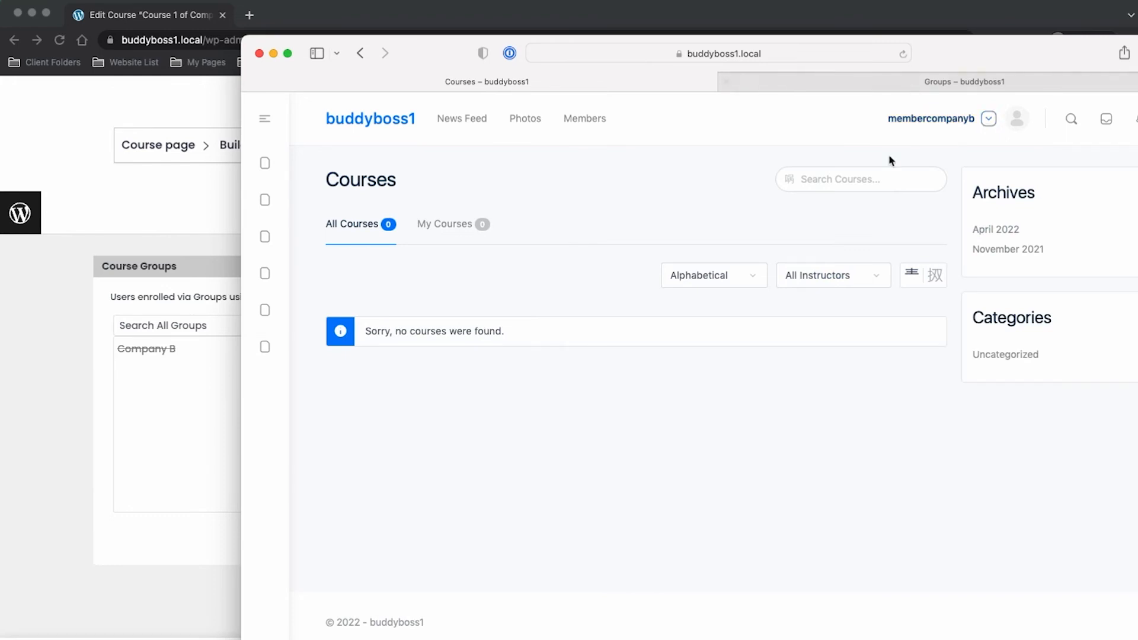
Step: As the Company B member, reload Courses and Groups to see Course 1 and the Company B group
click(902, 53)
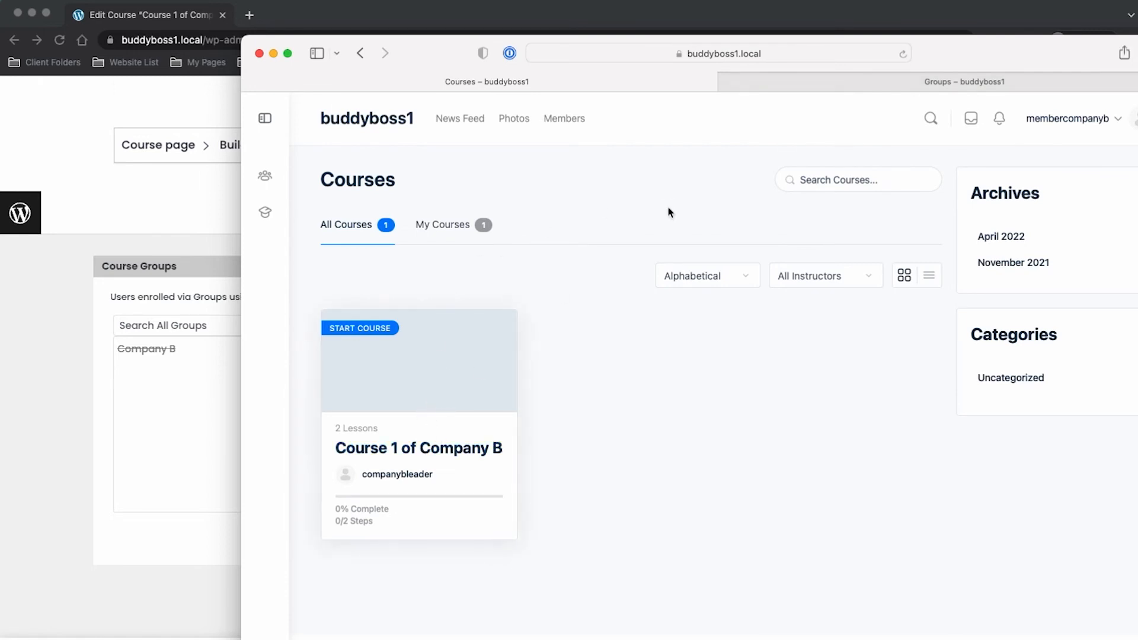
click(820, 88)
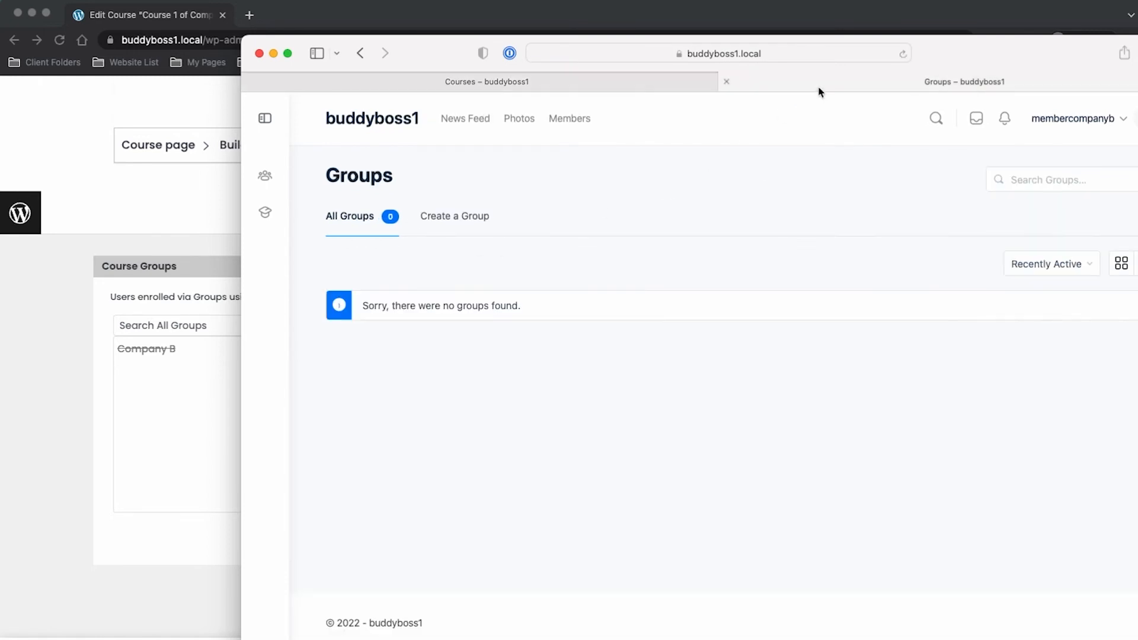
click(902, 53)
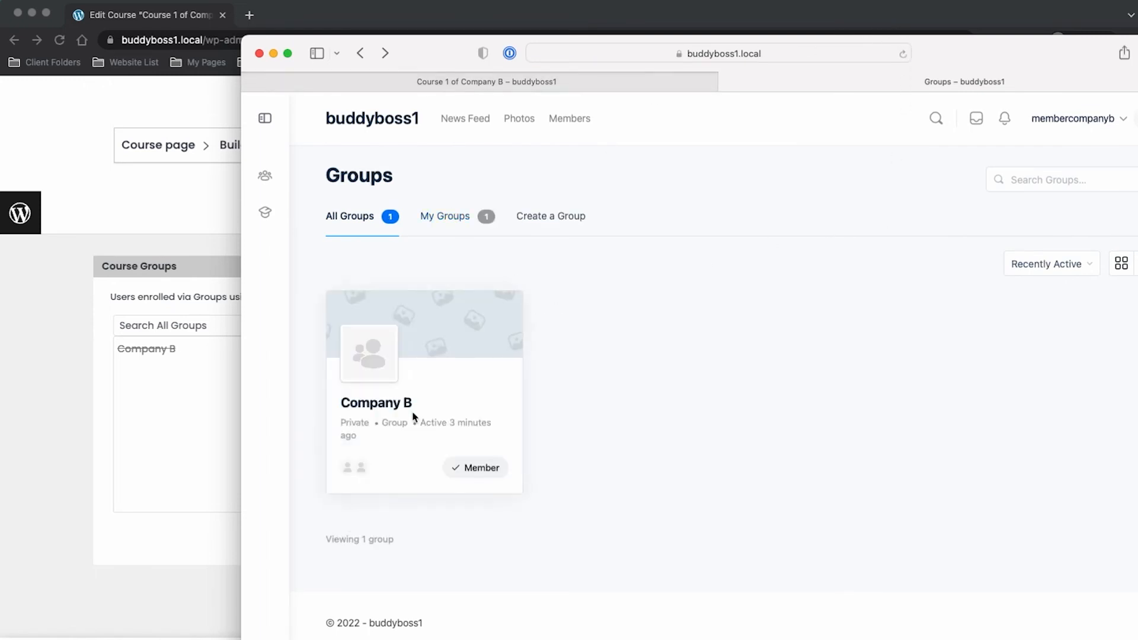
click(373, 405)
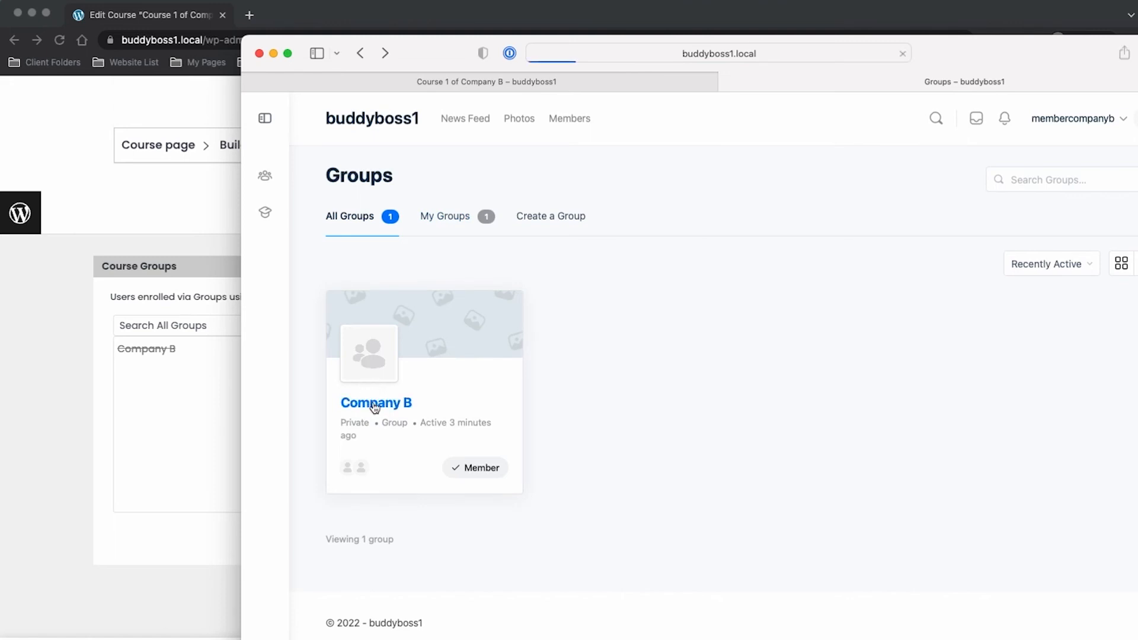
click(168, 53)
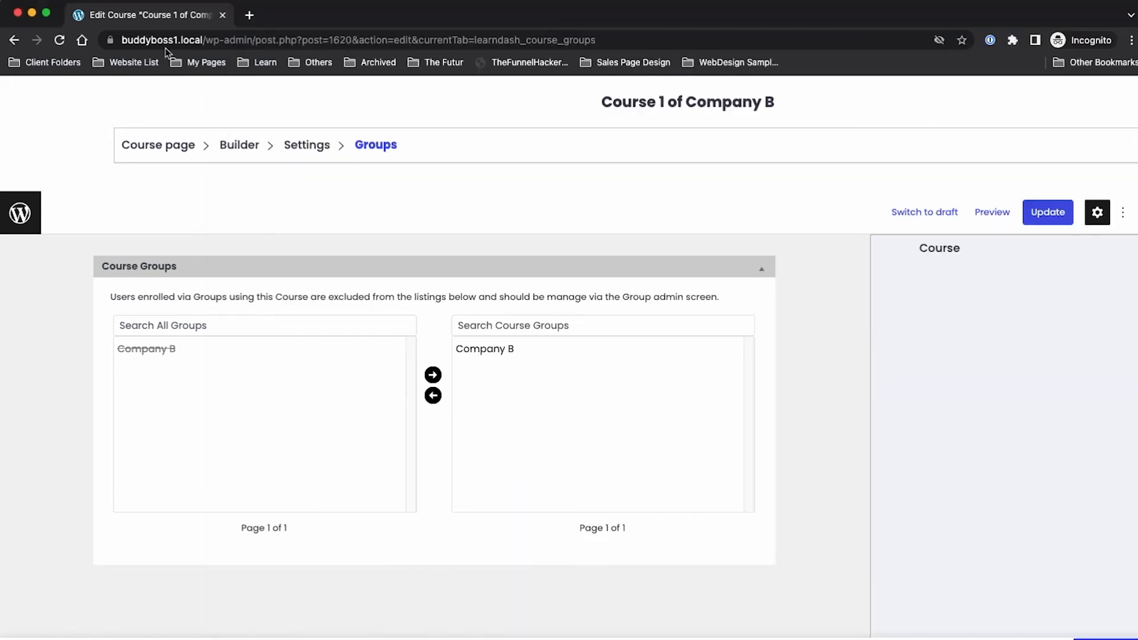
Step: Leave the course editor and load the site's front-end home page
click(13, 214)
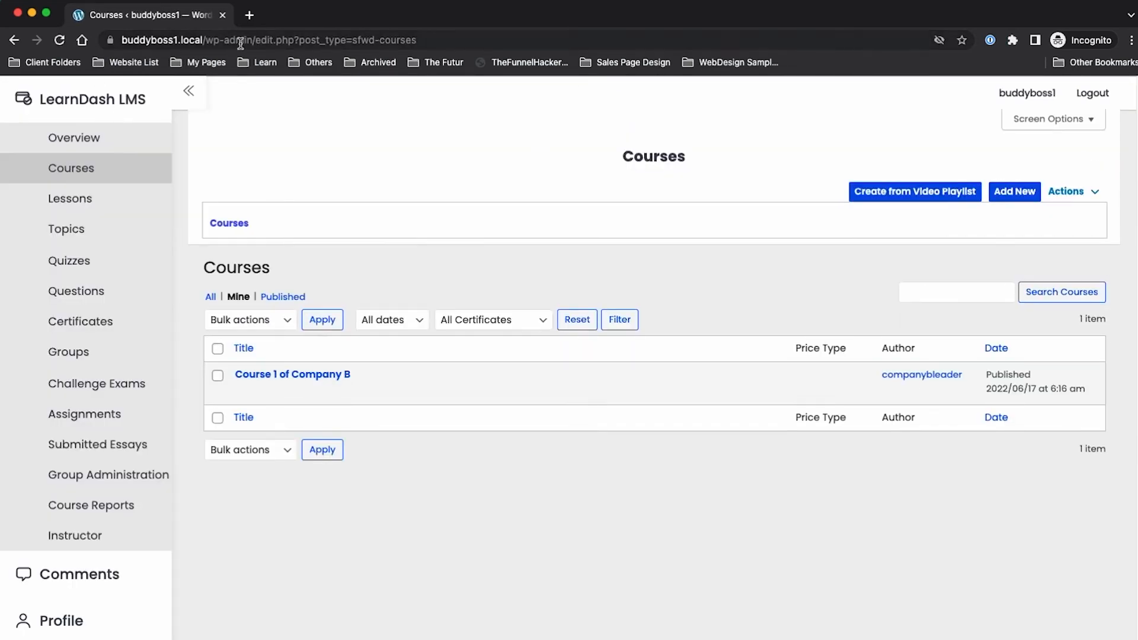
drag(208, 40, 502, 67)
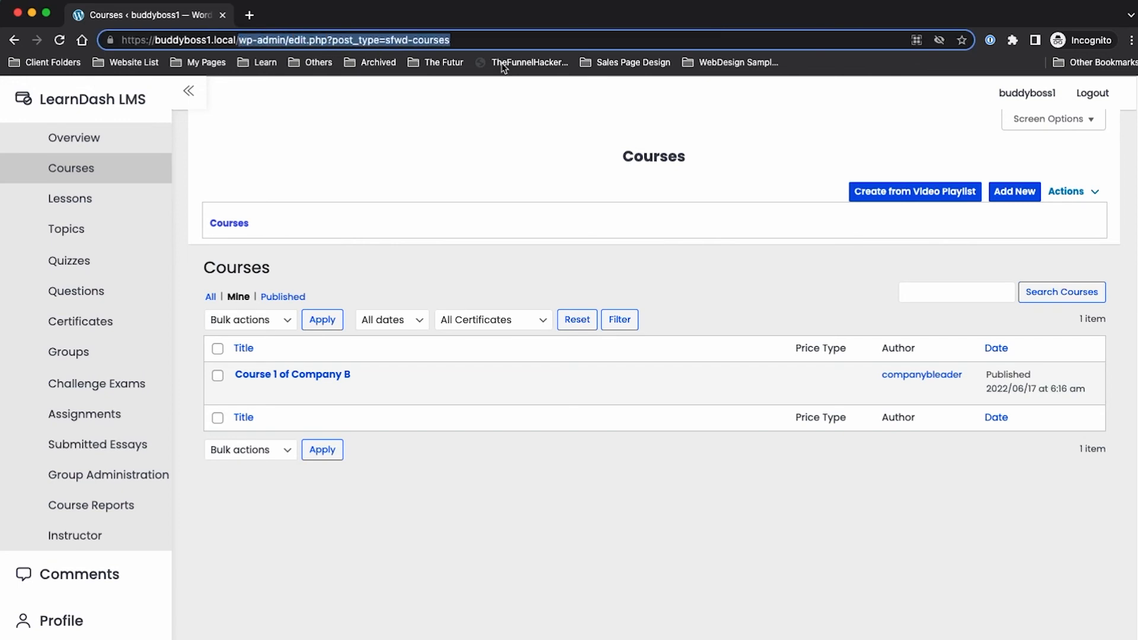
key(BackSpace)
key(Return)
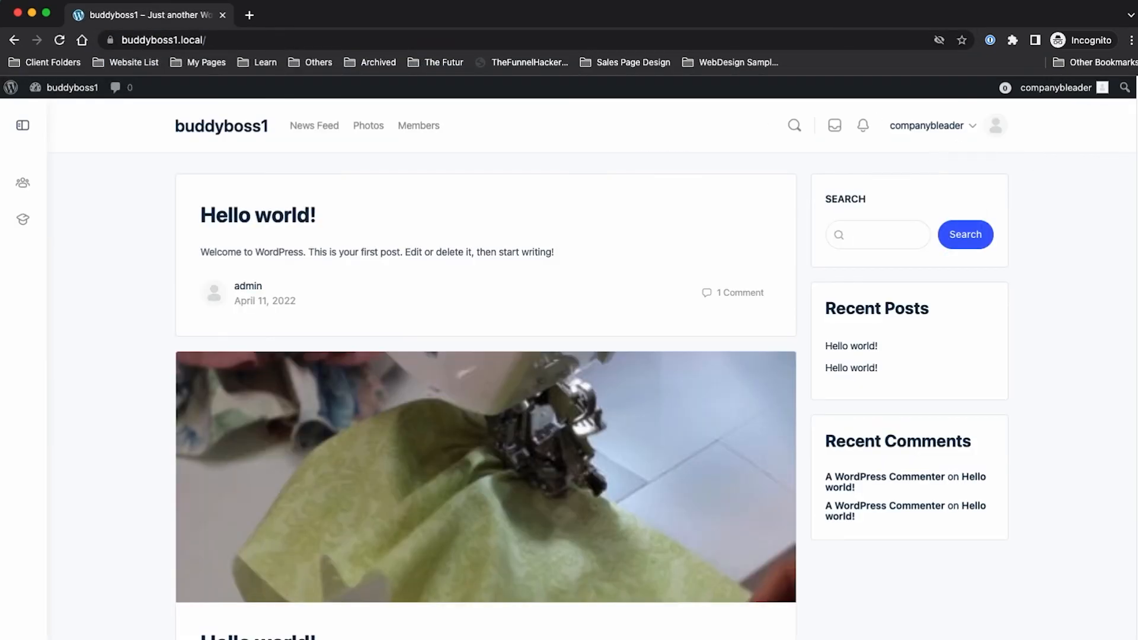
Step: As the group leader, go from My Groups to the Company B group's Members page
key(super+Tab)
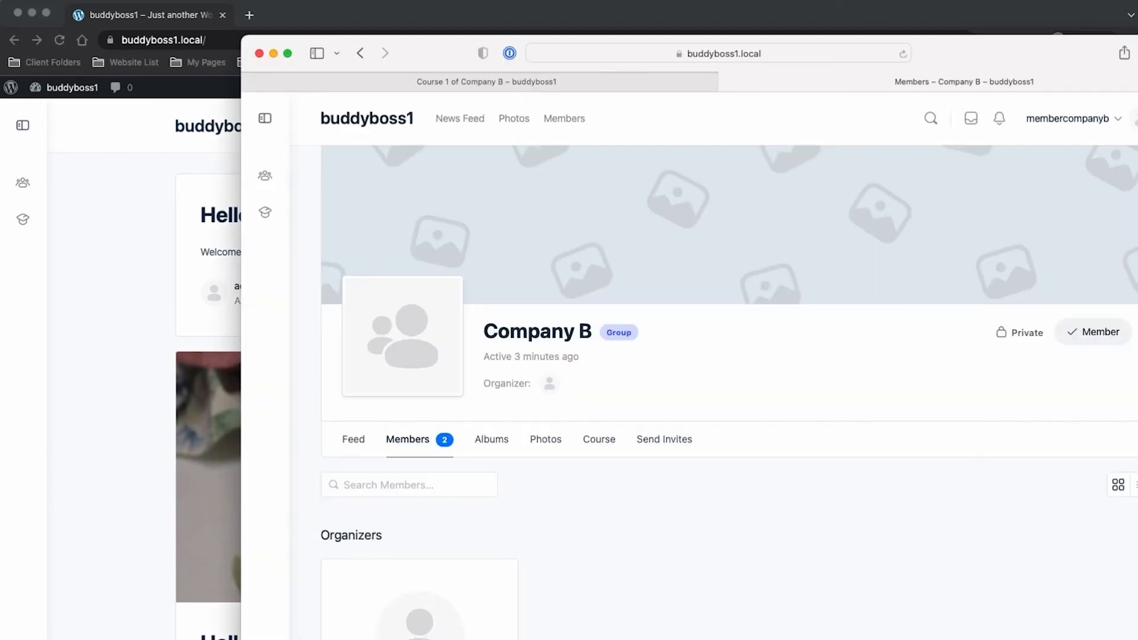
click(72, 278)
click(33, 230)
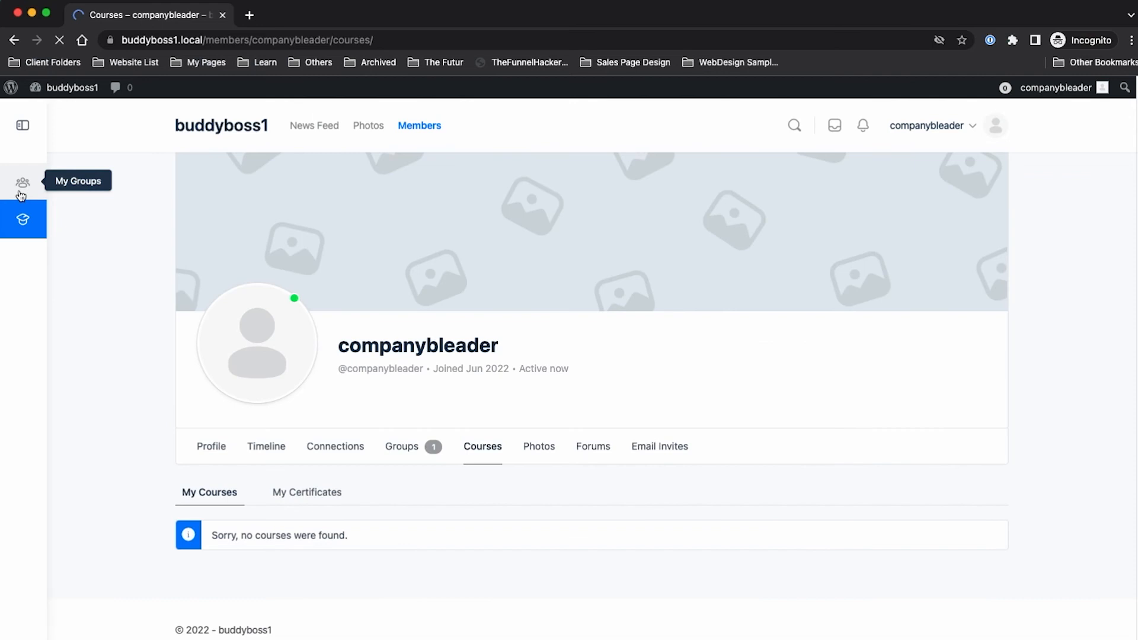
click(22, 183)
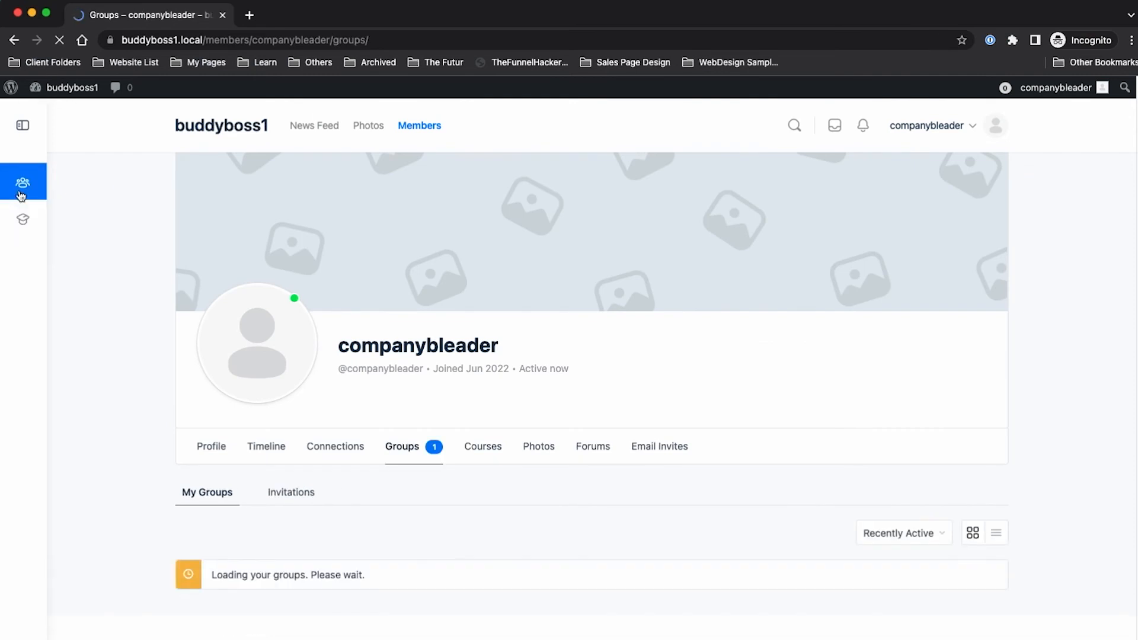
scroll(386, 431, down, 3)
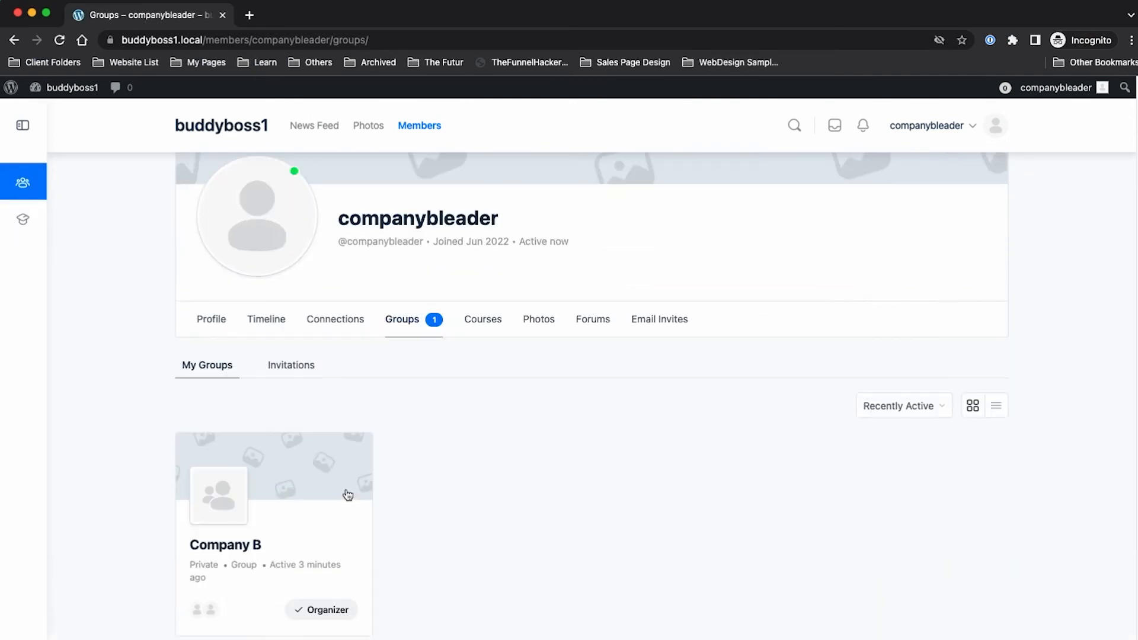
click(228, 545)
key(super+Tab)
scroll(633, 413, down, 3)
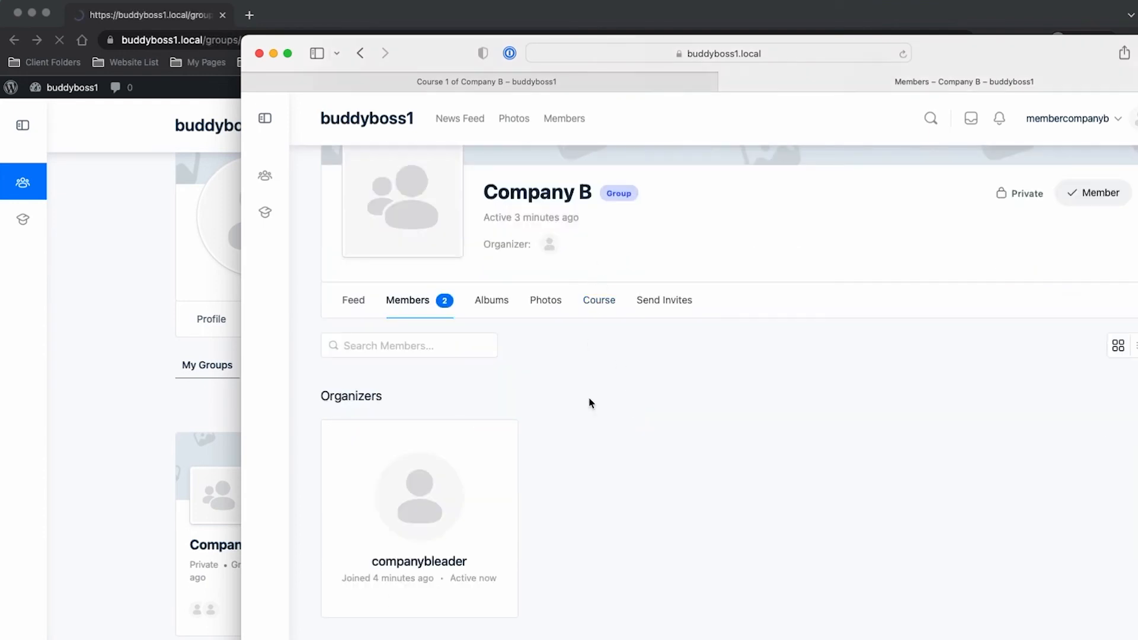
click(112, 406)
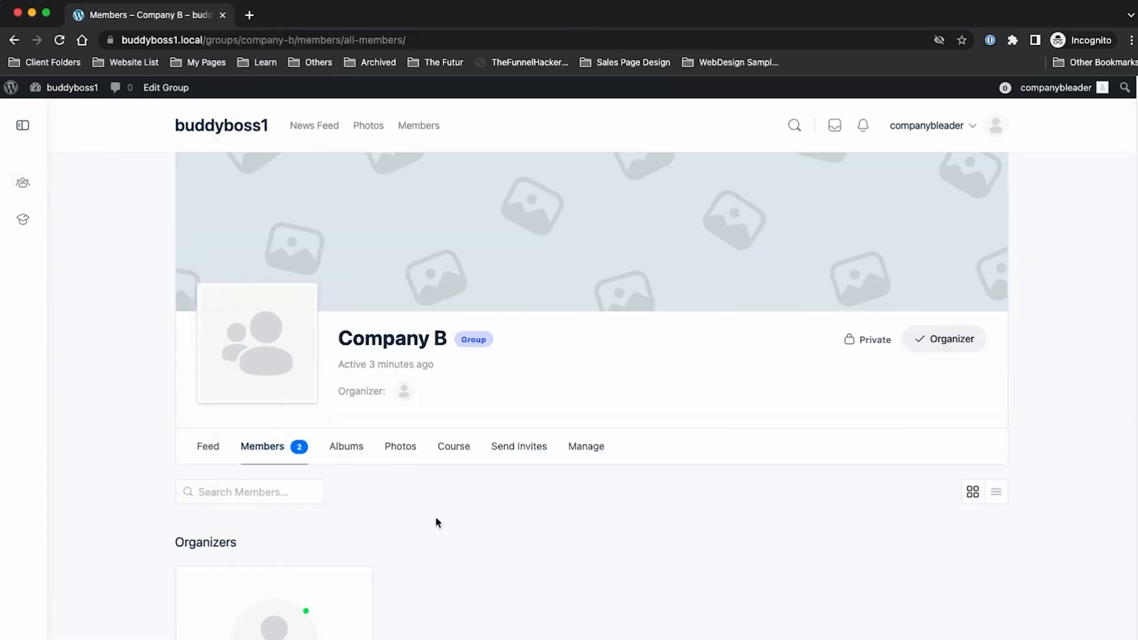
scroll(437, 521, down, 6)
scroll(421, 485, up, 4)
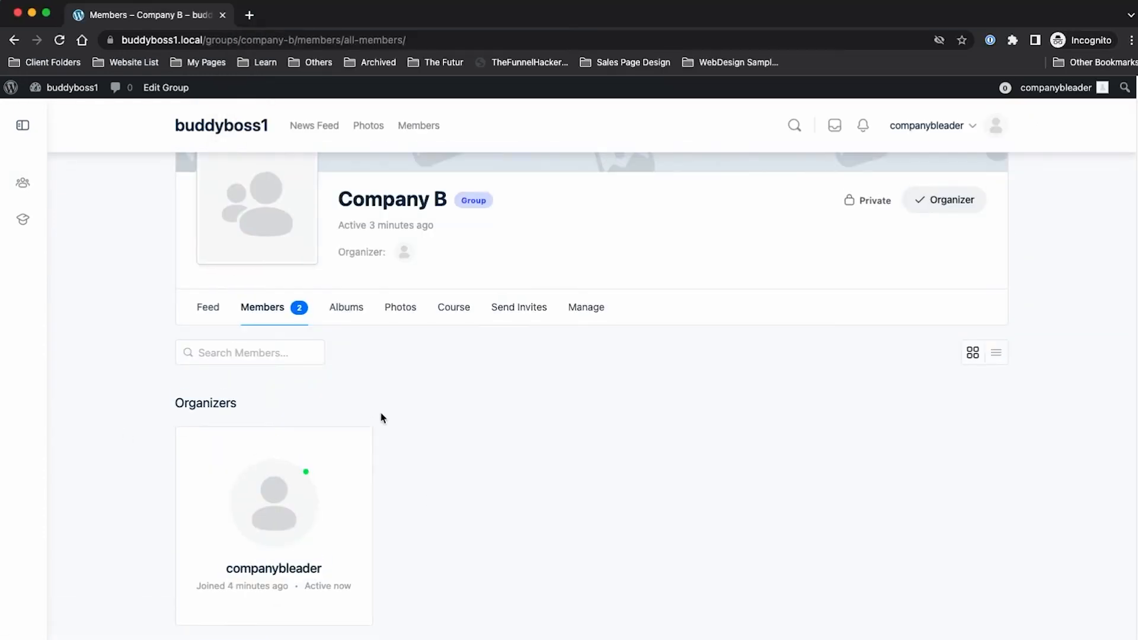
Step: Tick 'Yes, I want this group to have a discussion forum' in Company B's forum settings and save
click(587, 307)
scroll(575, 318, down, 3)
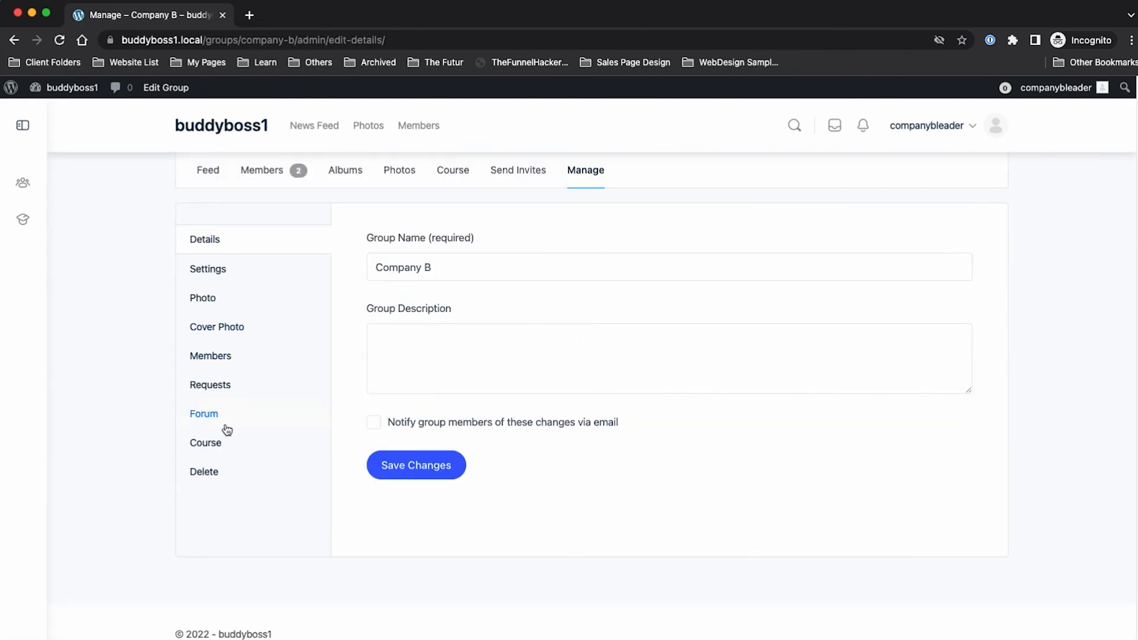
scroll(251, 371, up, 2)
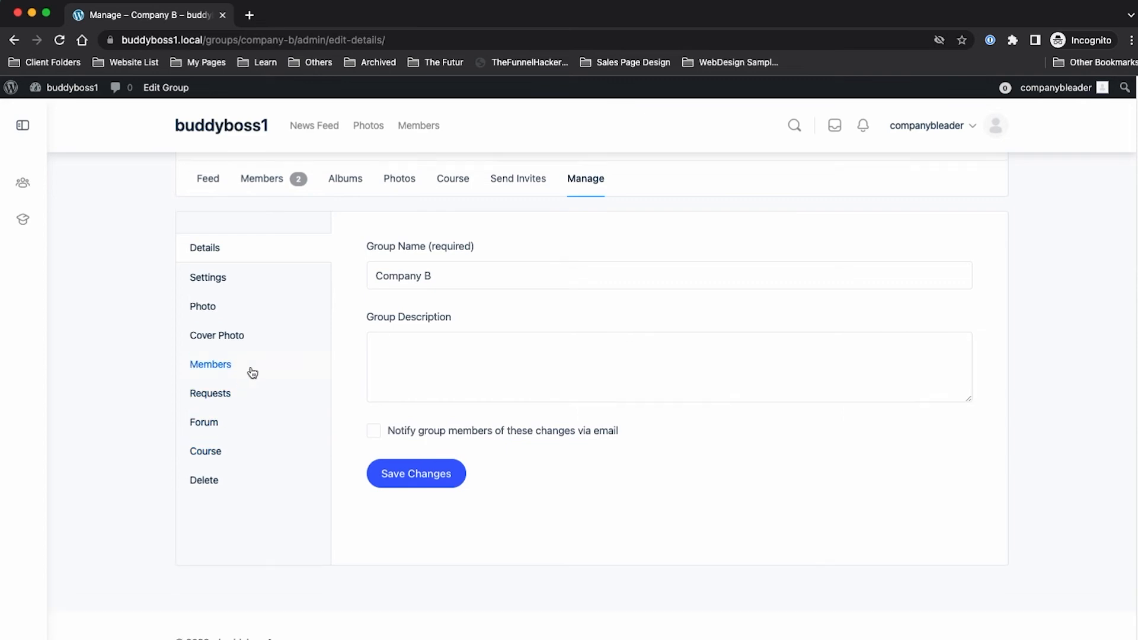
click(250, 346)
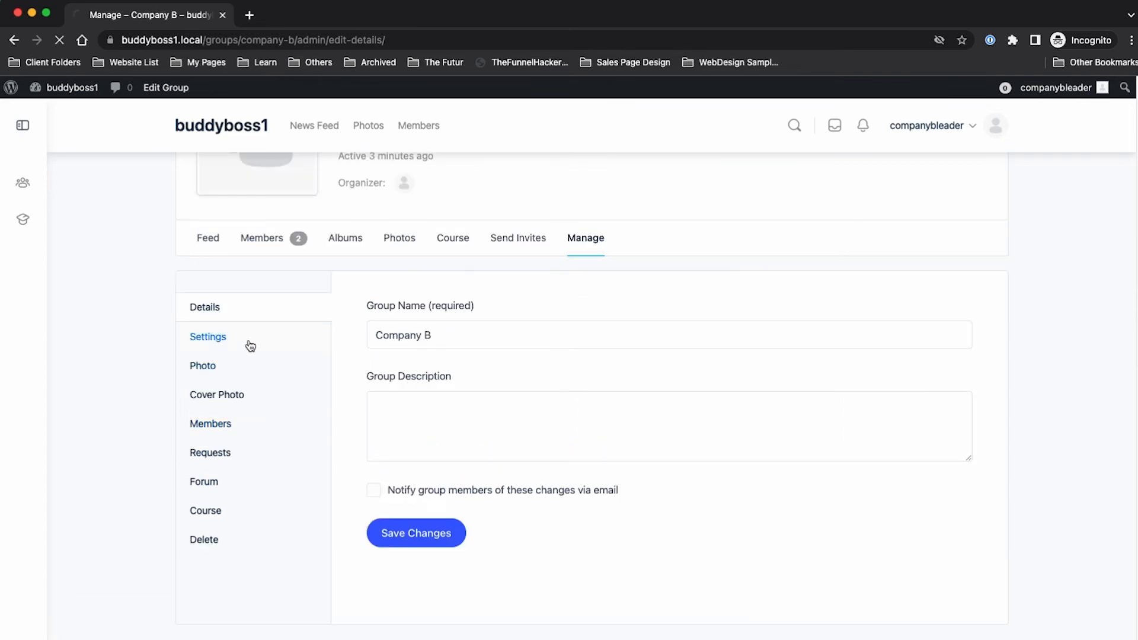
scroll(424, 397, down, 6)
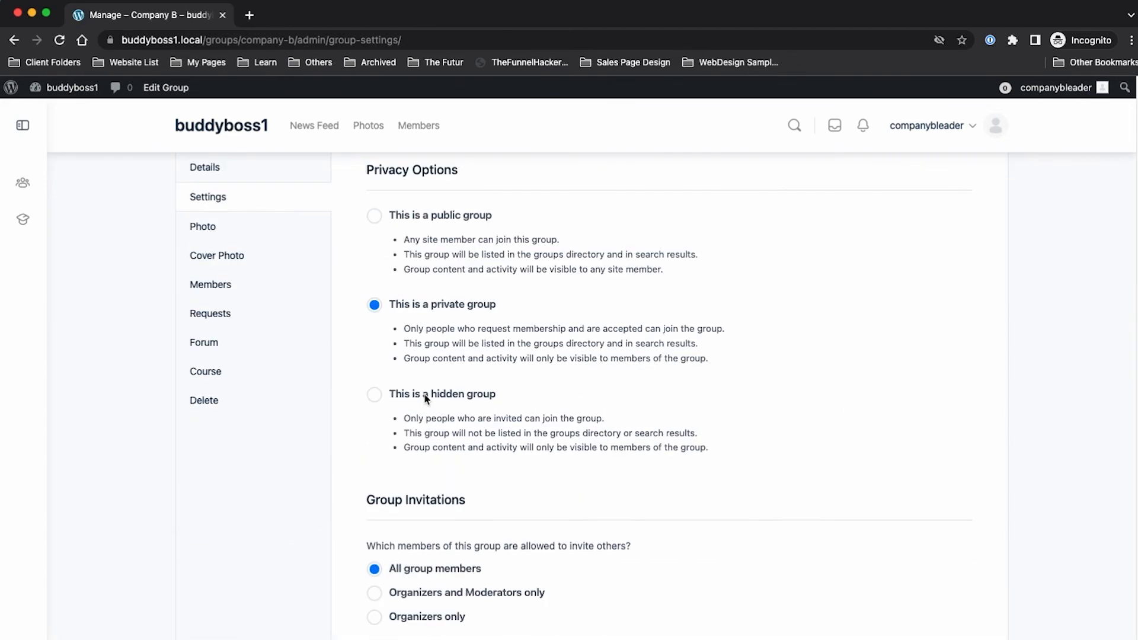
click(244, 339)
scroll(633, 407, down, 5)
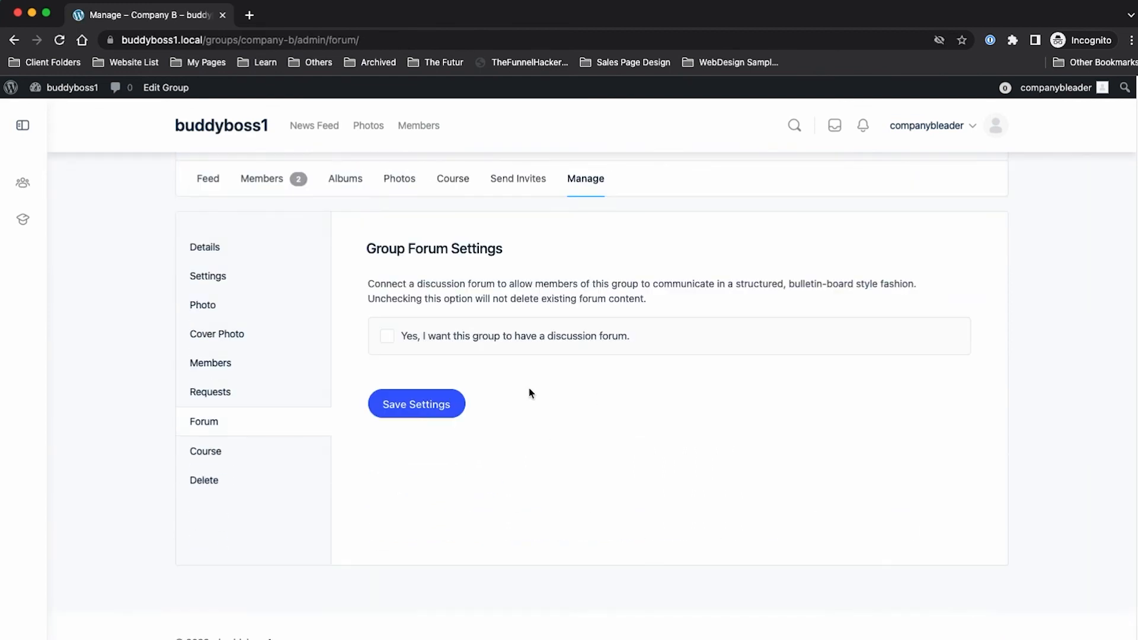
click(387, 336)
click(431, 417)
Step: In the member's window, reload the Company B group and start a new discussion
key(super+Tab)
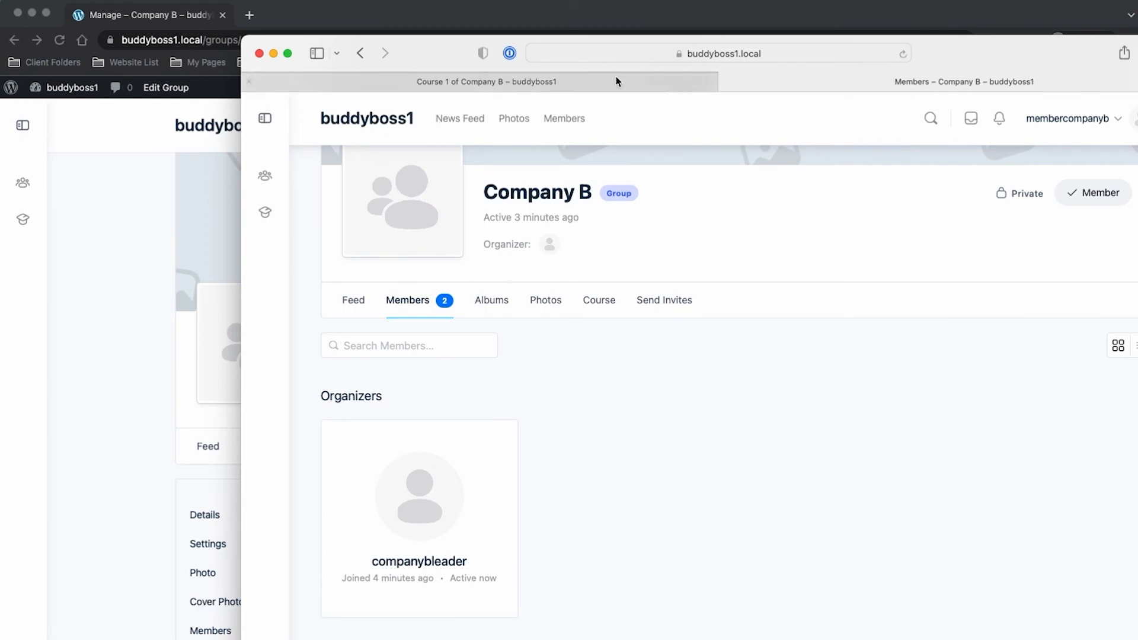
click(902, 54)
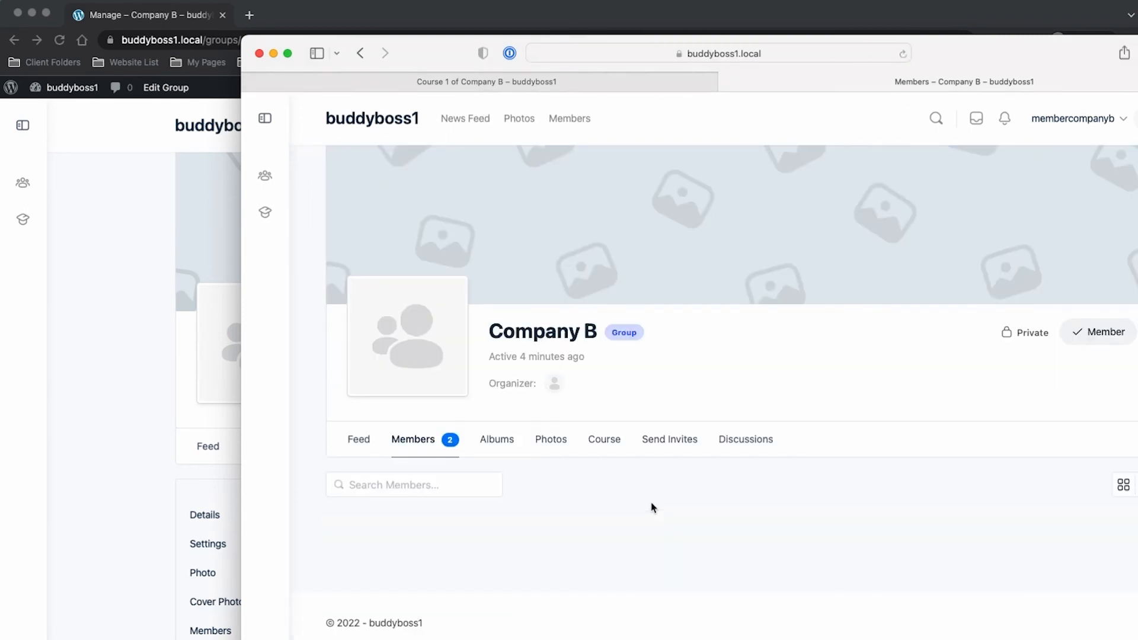
click(737, 441)
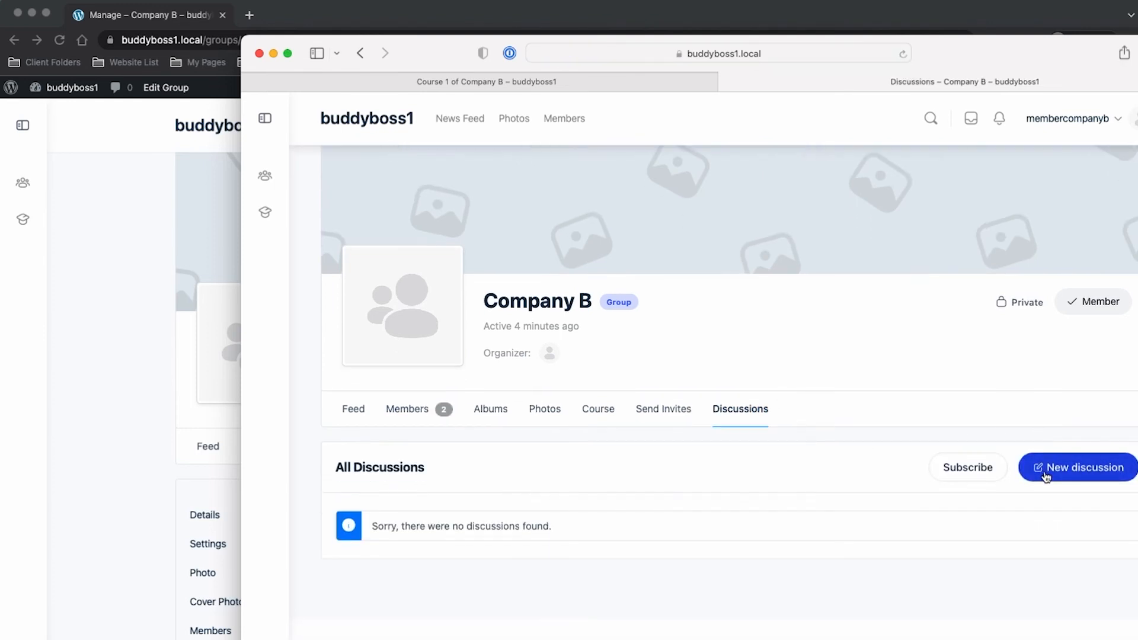
click(1045, 474)
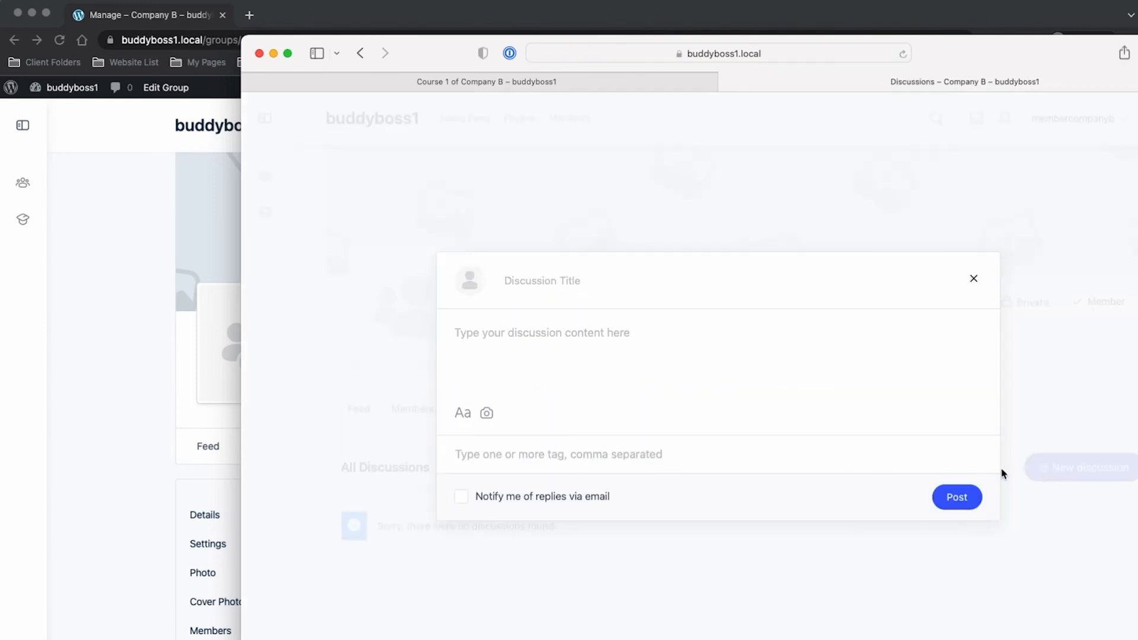
Step: Post the discussion "Where's the files for course a?" and reload the organizer's group page
click(581, 292)
text(what's the)
key(super+a)
text(W)
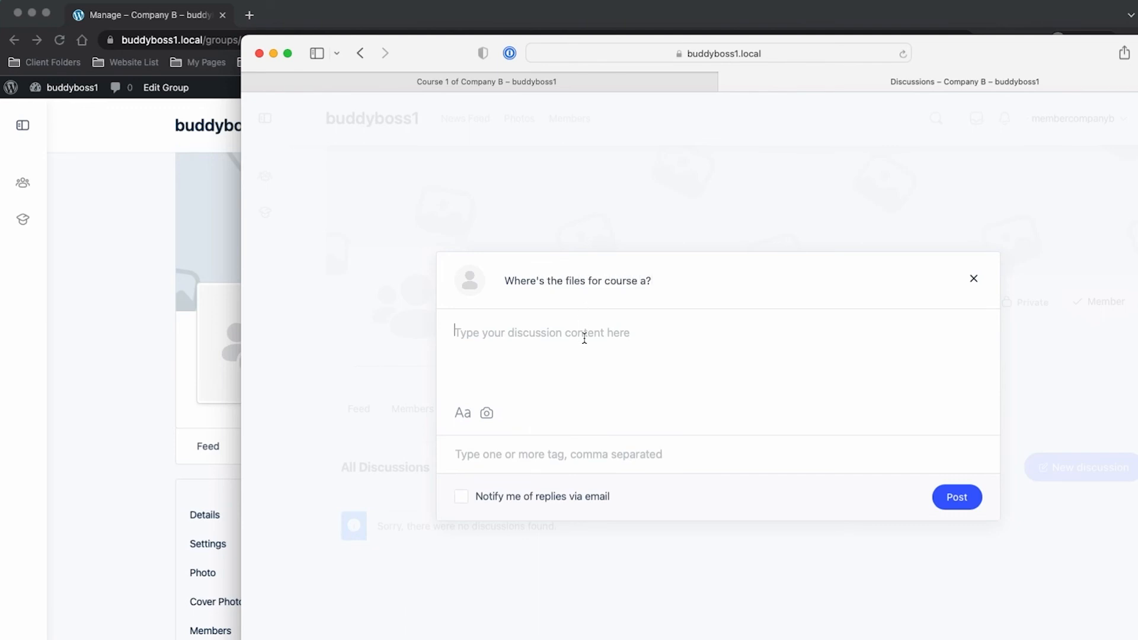
text(dadasda)
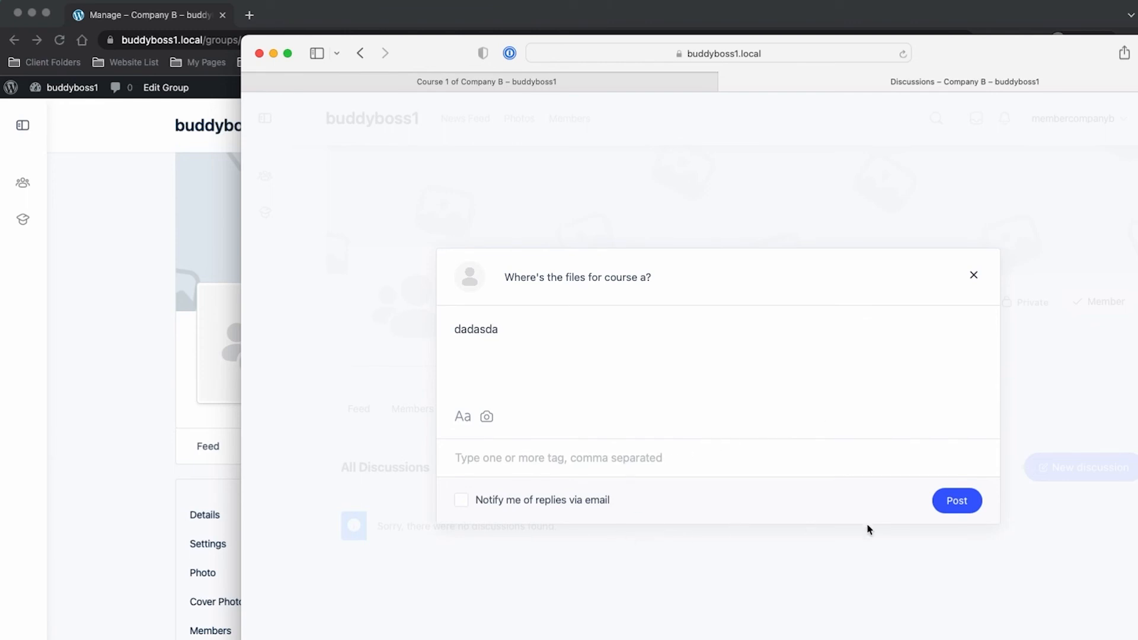
click(955, 501)
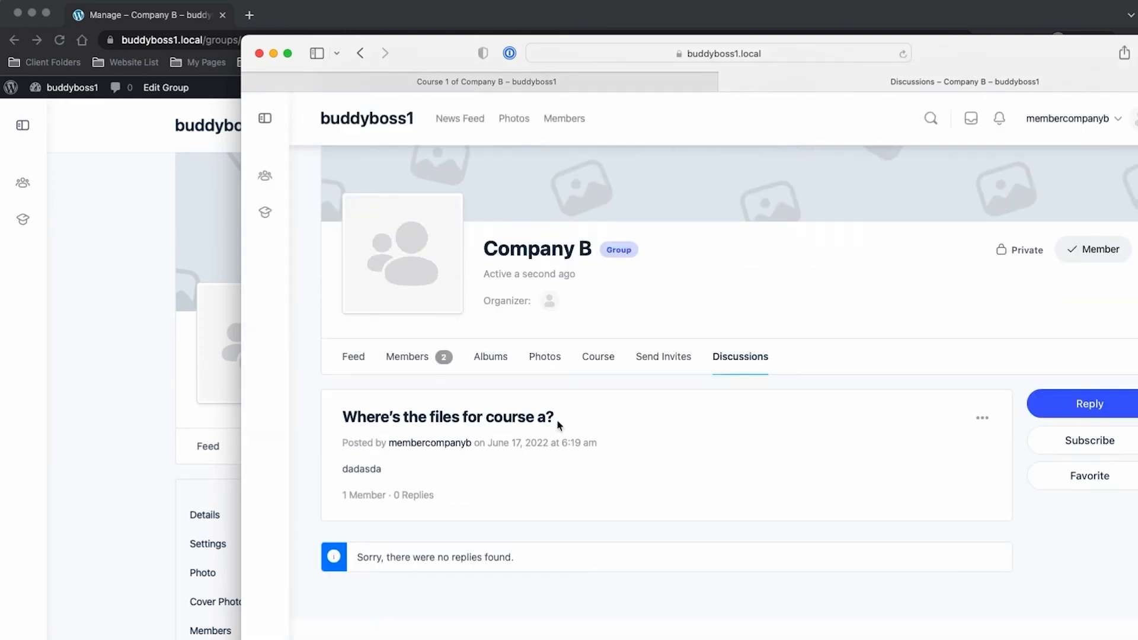
click(148, 347)
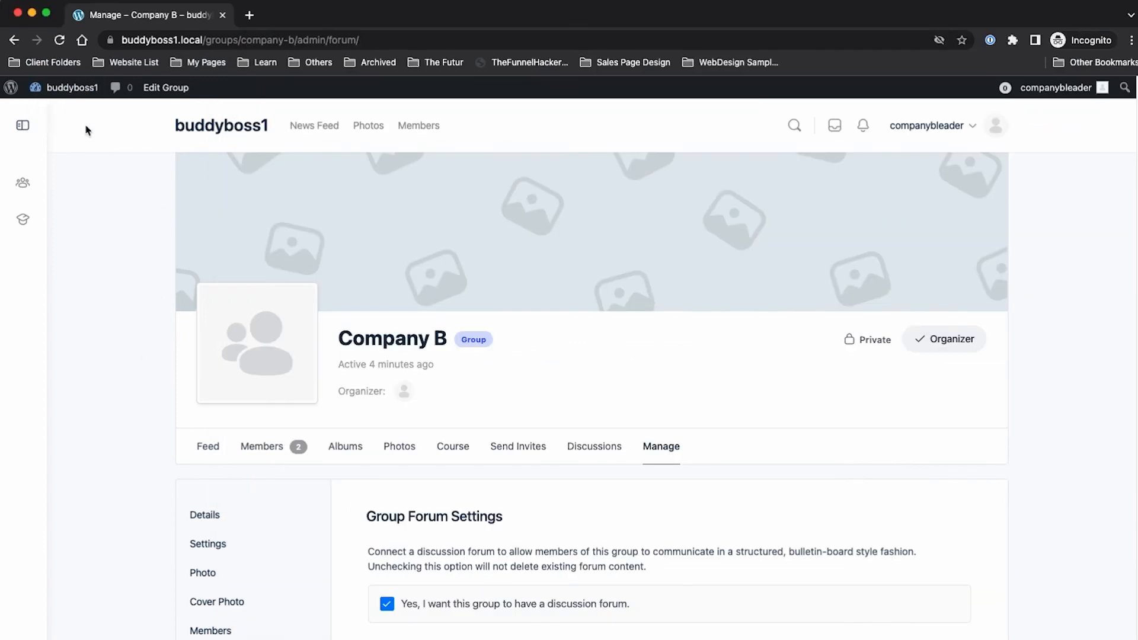
click(61, 39)
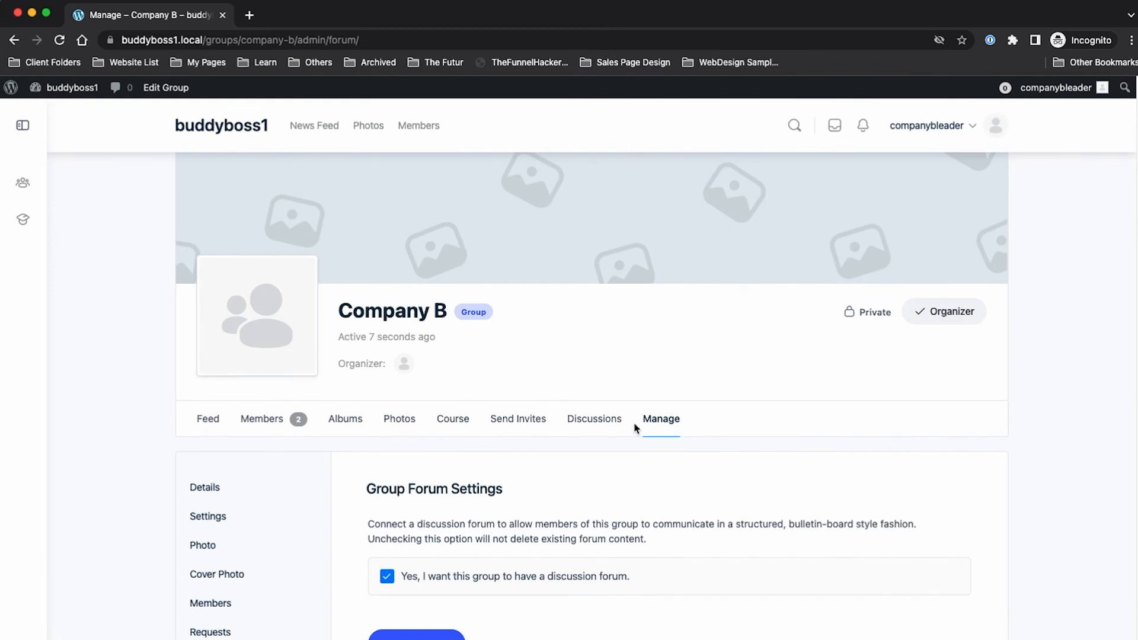
Step: As organizer, reply 'test' to the "Where's the files for course a?" discussion
click(606, 427)
scroll(856, 458, down, 1)
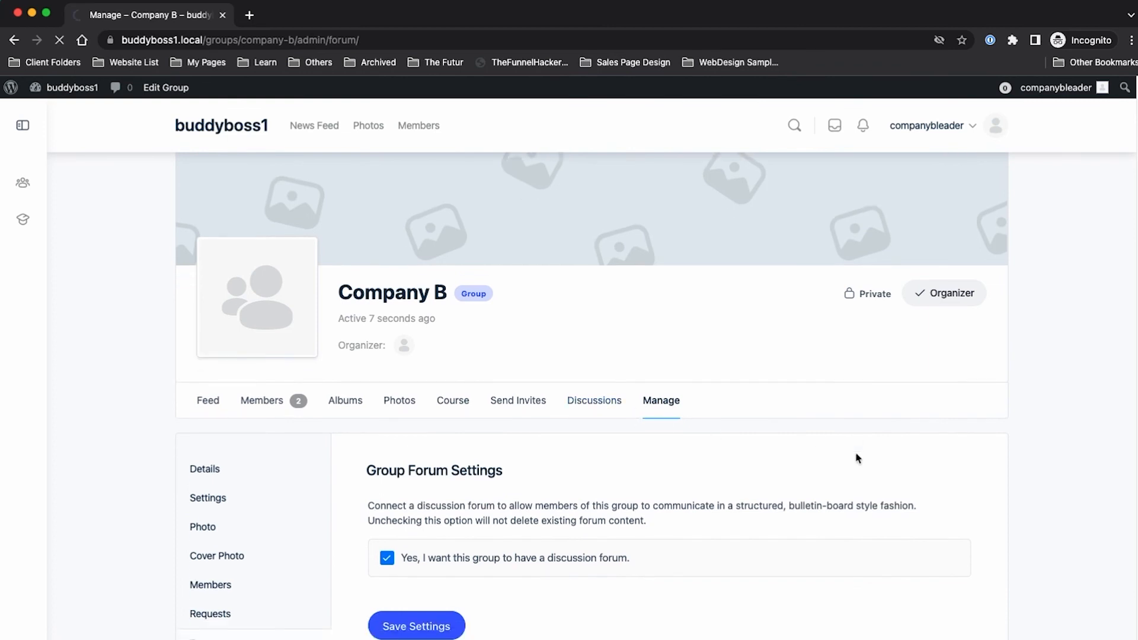
scroll(856, 458, down, 3)
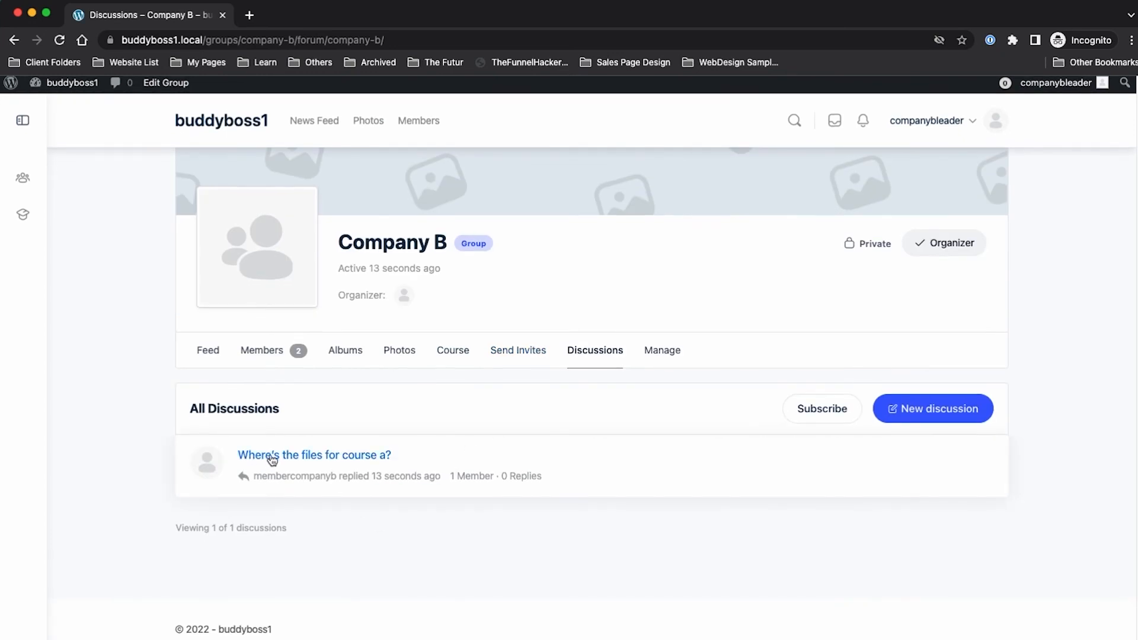
click(267, 460)
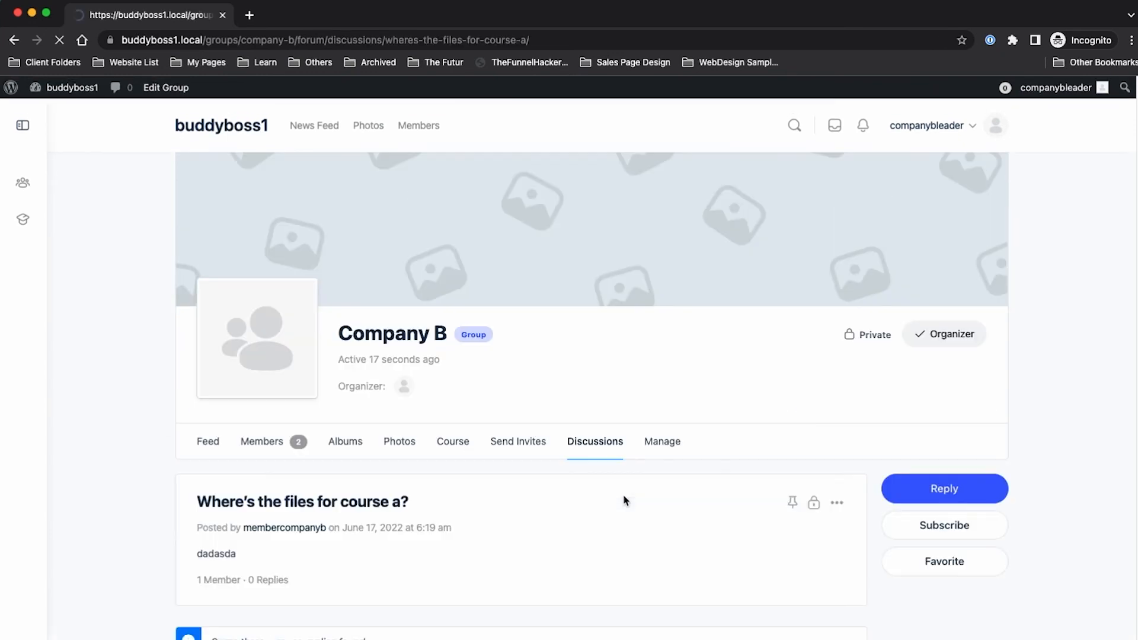
click(907, 404)
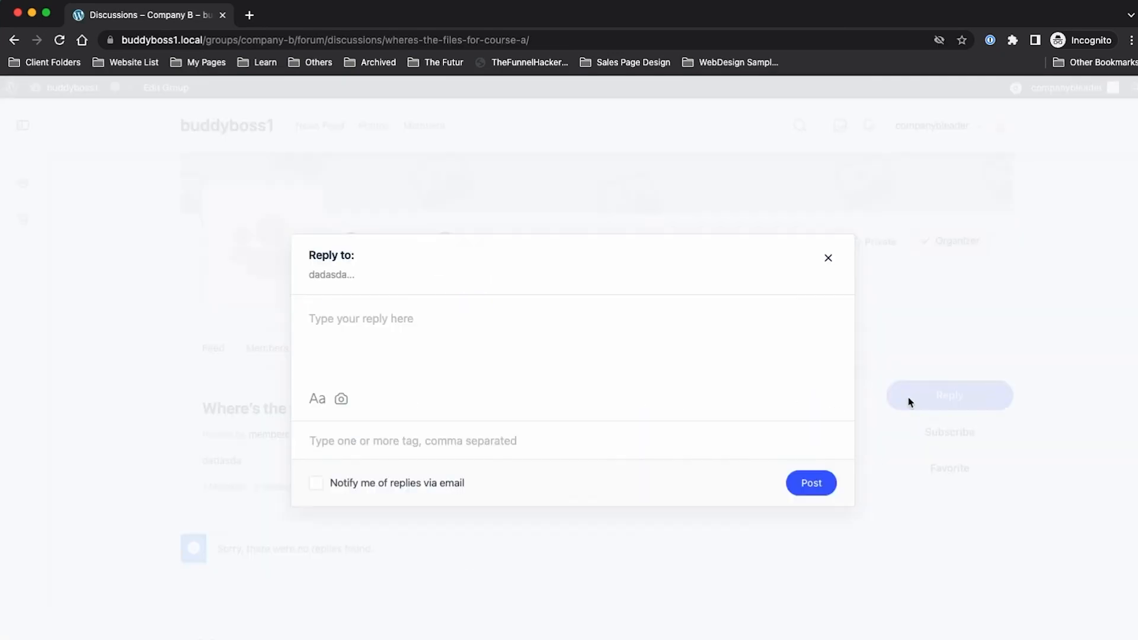
text(test)
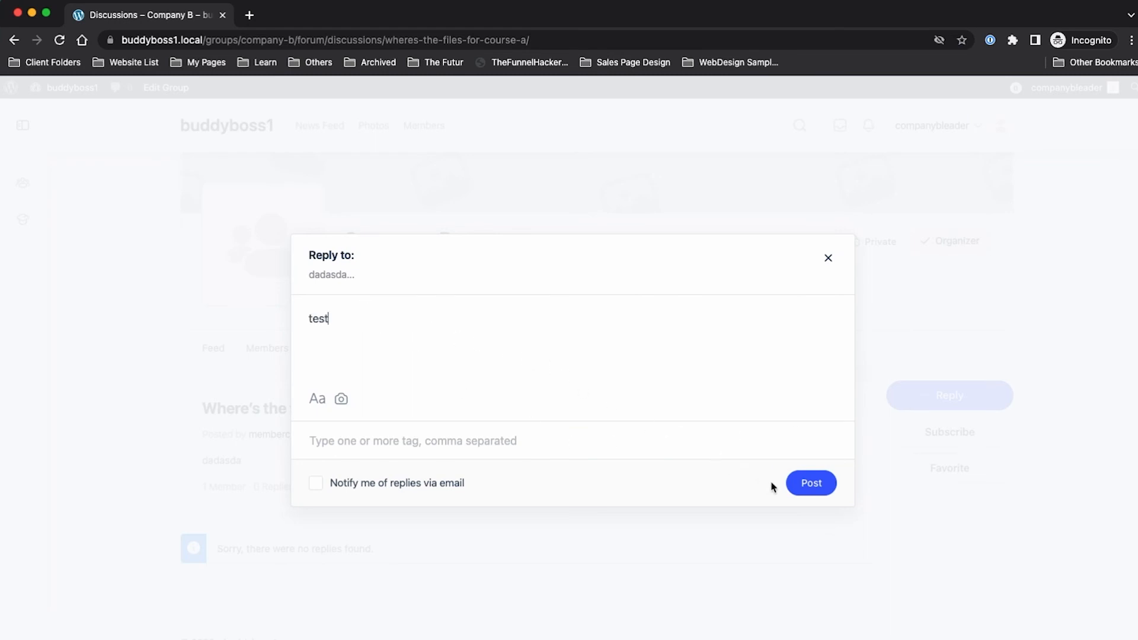
click(813, 483)
Step: Reload the member's view to confirm the reply, then return to the organizer's window
key(super+Tab)
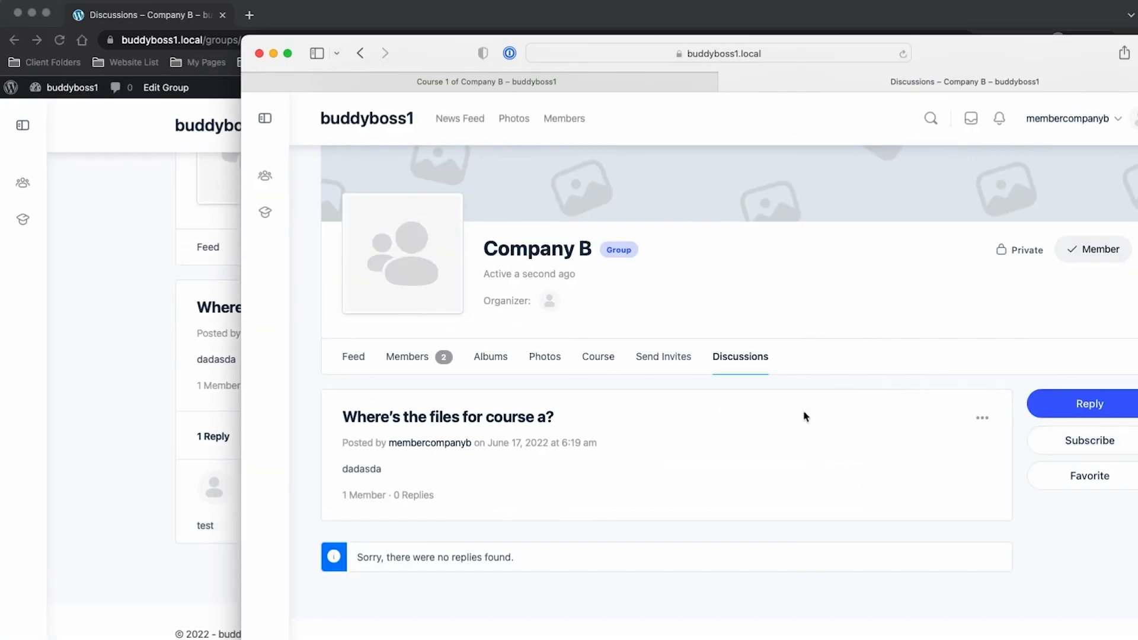
click(903, 54)
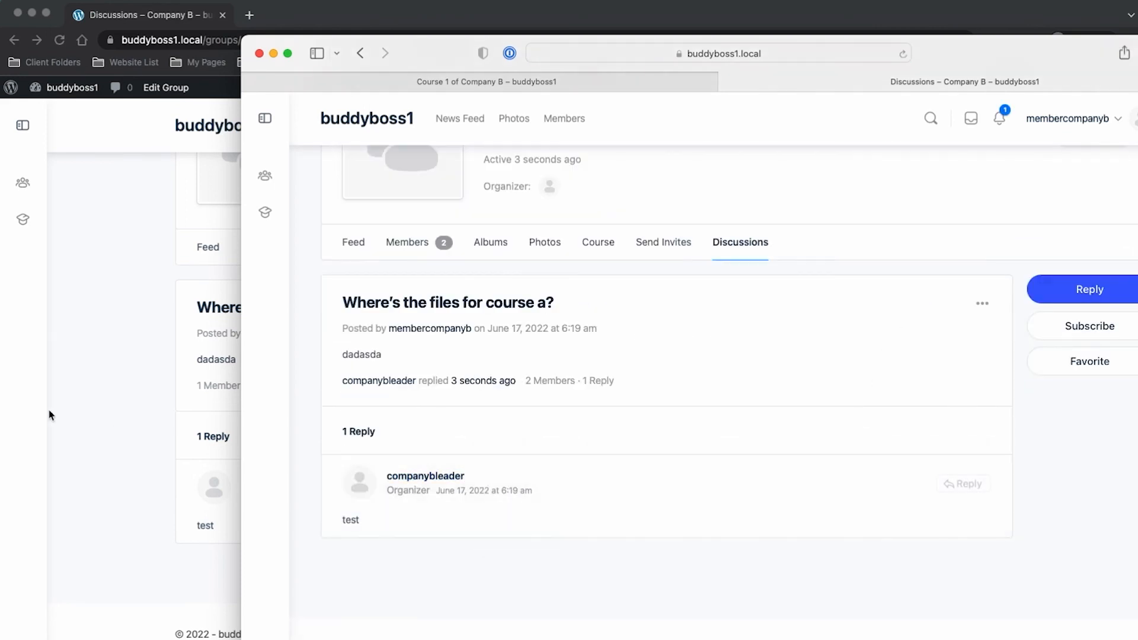
click(102, 420)
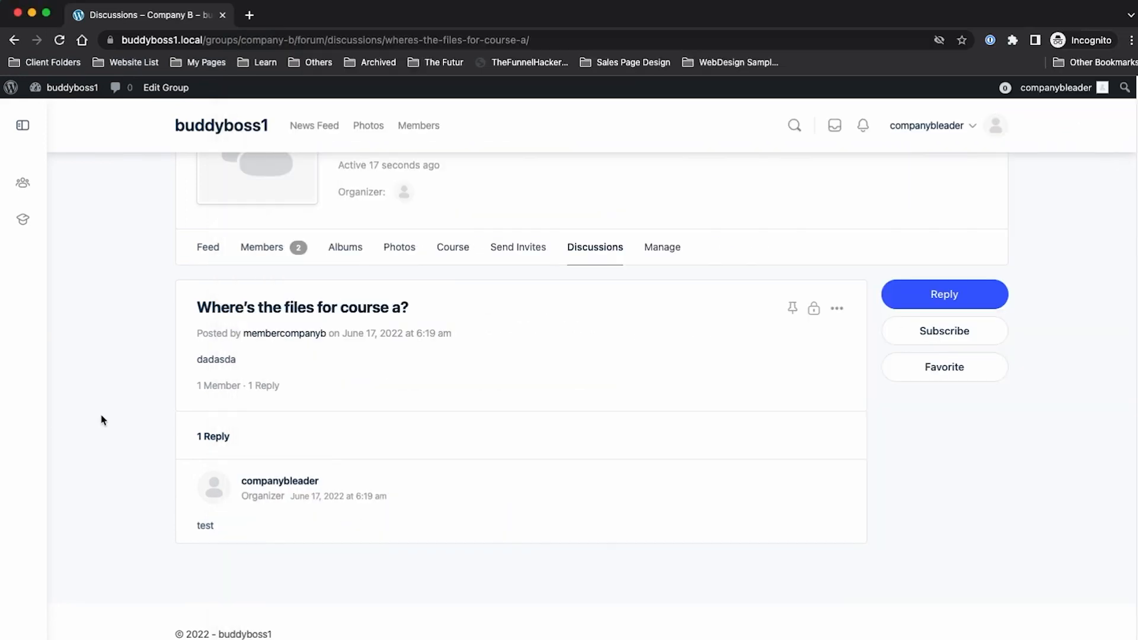
Step: Set Company B's privacy to 'This is a hidden group' and save the changes
click(669, 258)
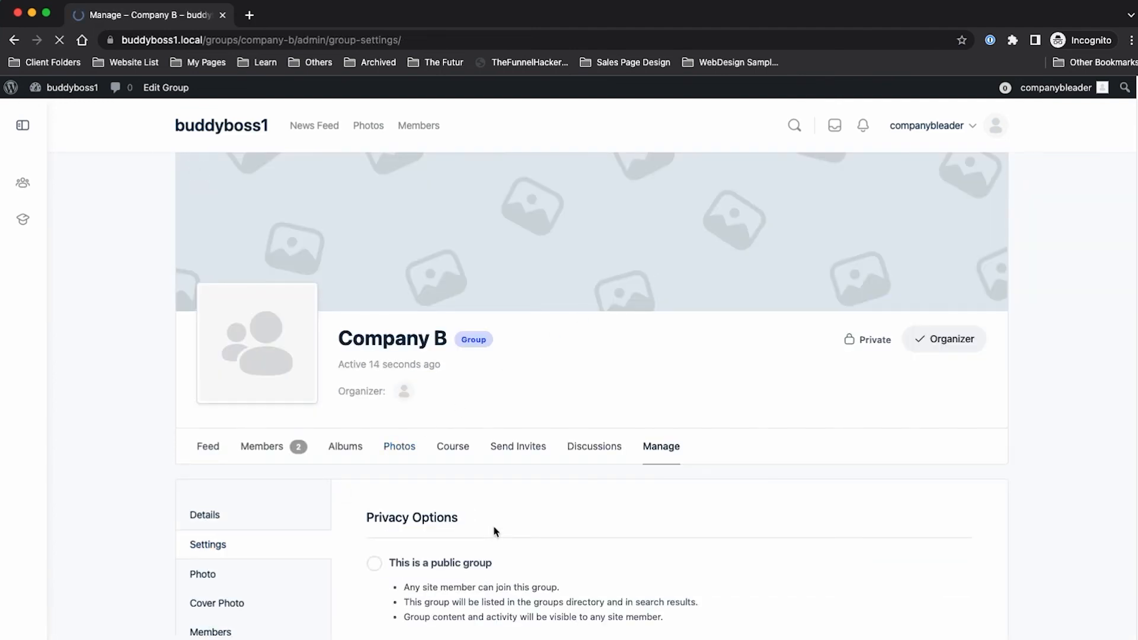
scroll(491, 529, down, 8)
click(375, 363)
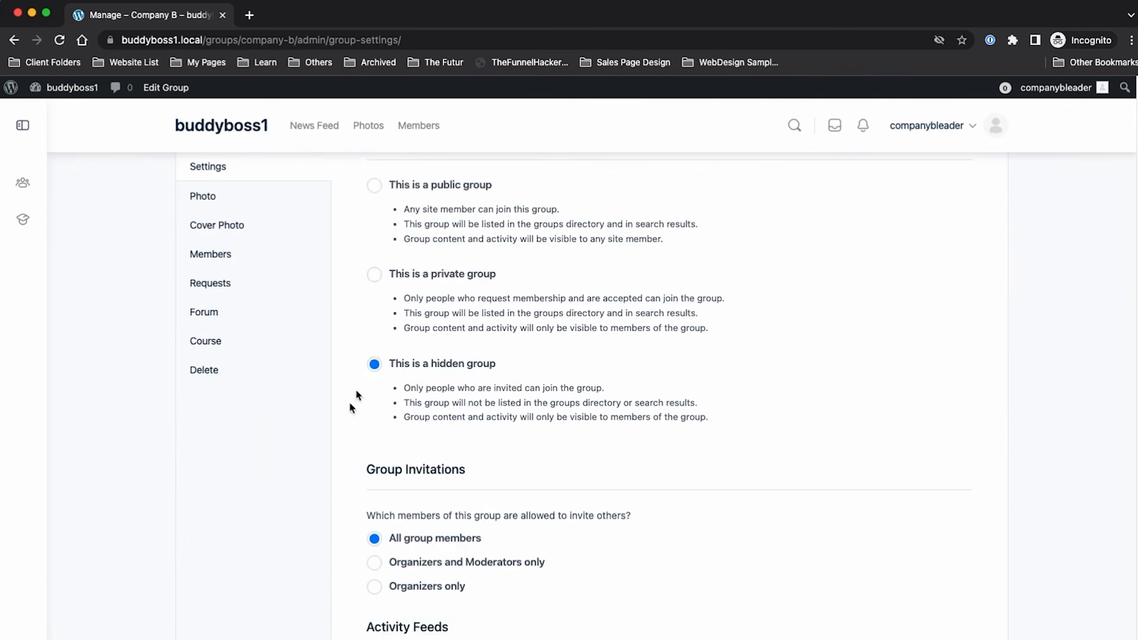
scroll(353, 401, down, 7)
click(399, 569)
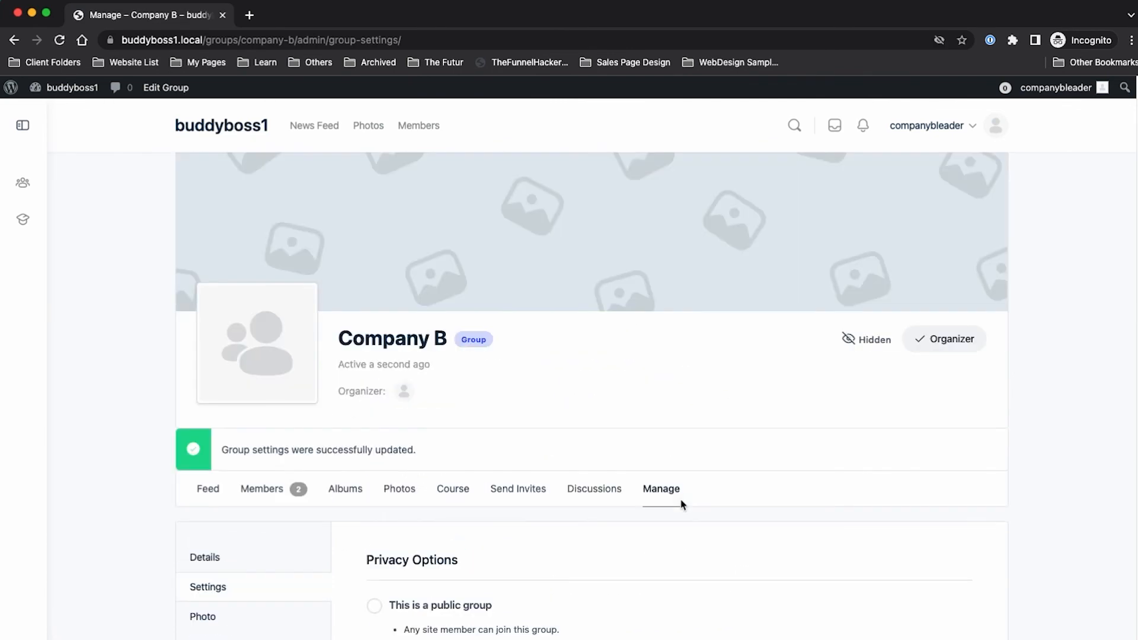
Step: Spread out all open windows with Mission Control to choose the member's window
scroll(680, 499, down, 6)
scroll(692, 504, down, 3)
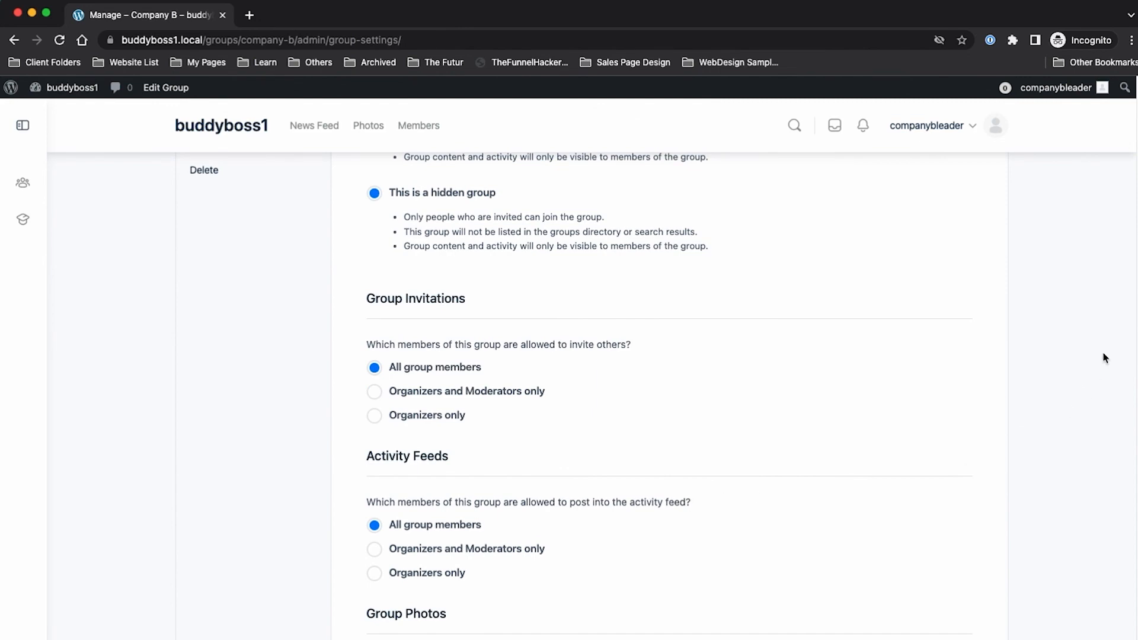
click(1136, 173)
key(ctrl+Up)
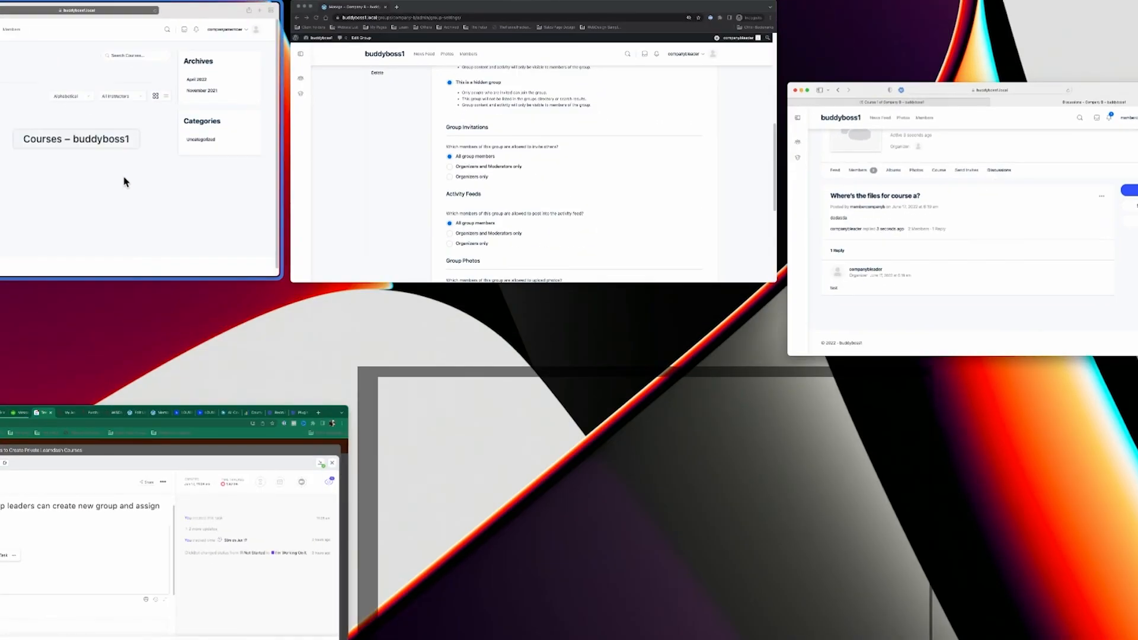
Step: Pick the member's Courses window and view their My Groups list
click(117, 179)
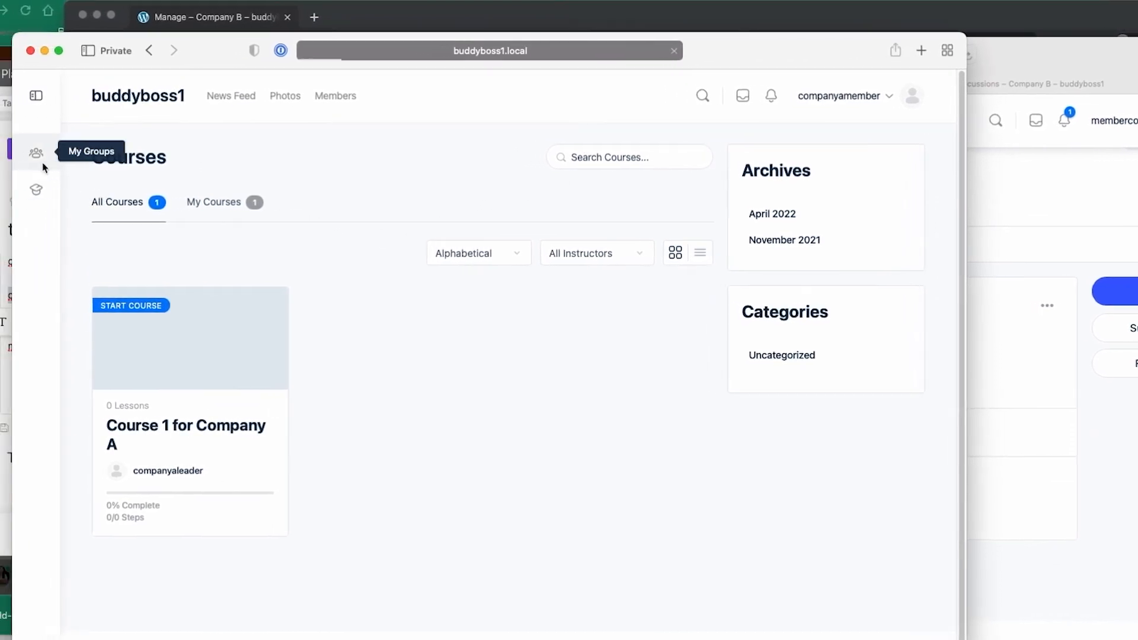
click(58, 168)
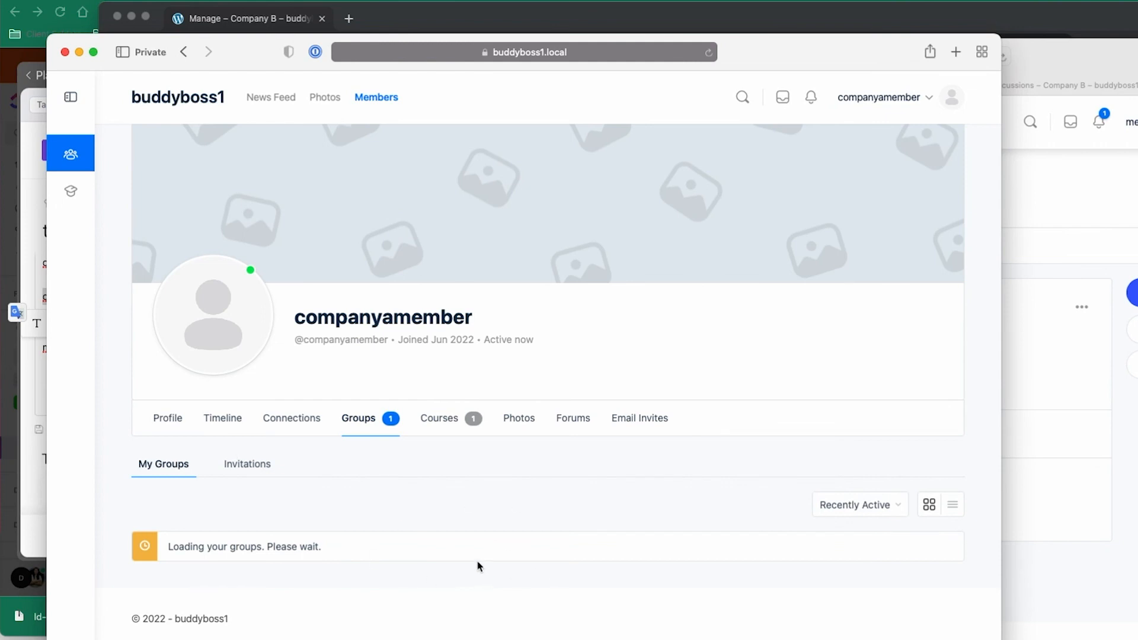
scroll(201, 590, down, 3)
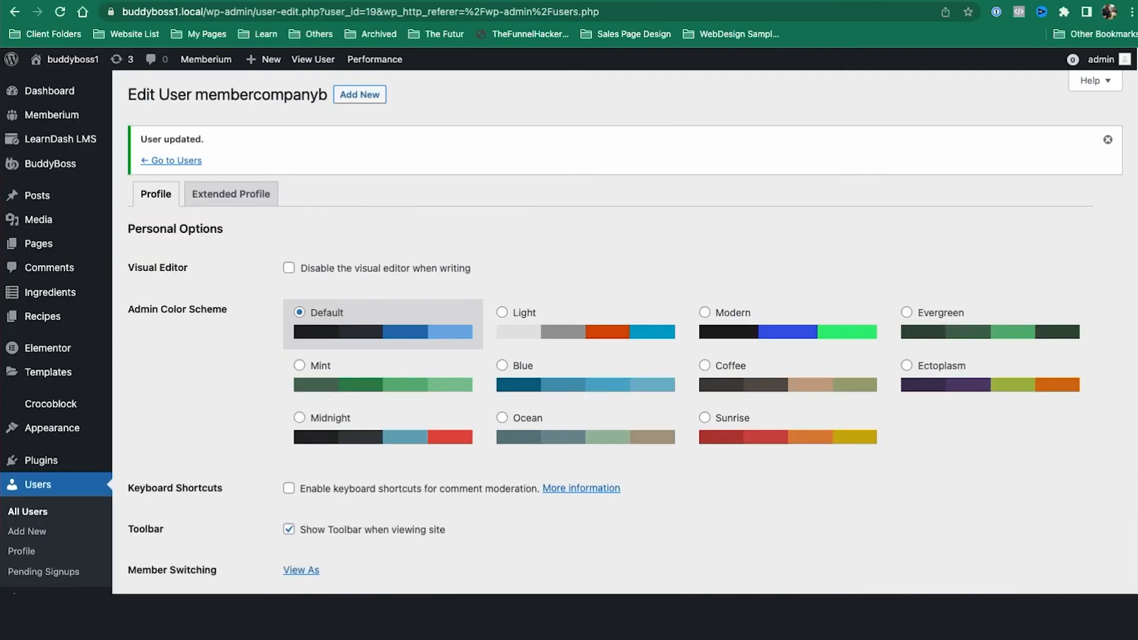
Step: Bring forward the member's window showing "Where's the files for course a?" with the reply 'test'
mouse_move(50, 114)
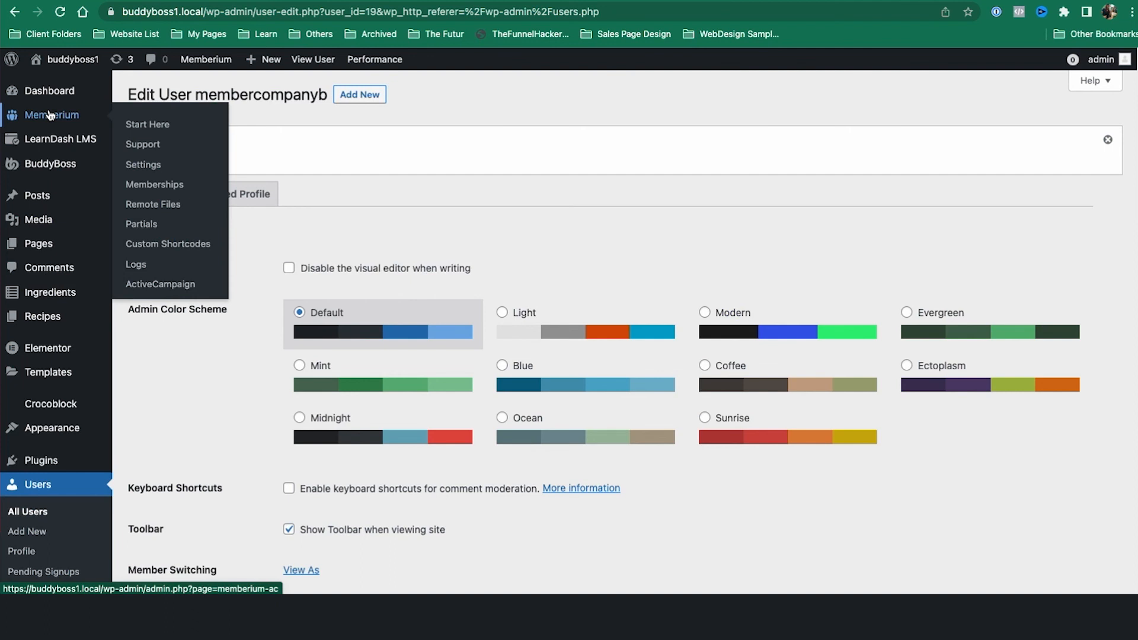
mouse_move(67, 136)
mouse_move(75, 161)
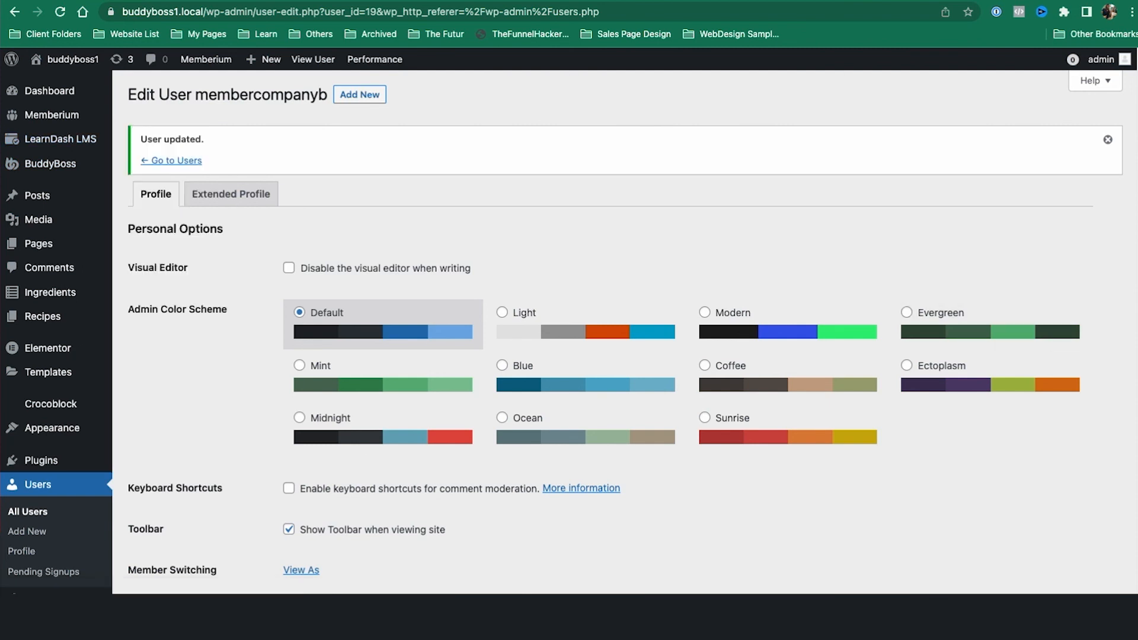
key(super+Tab)
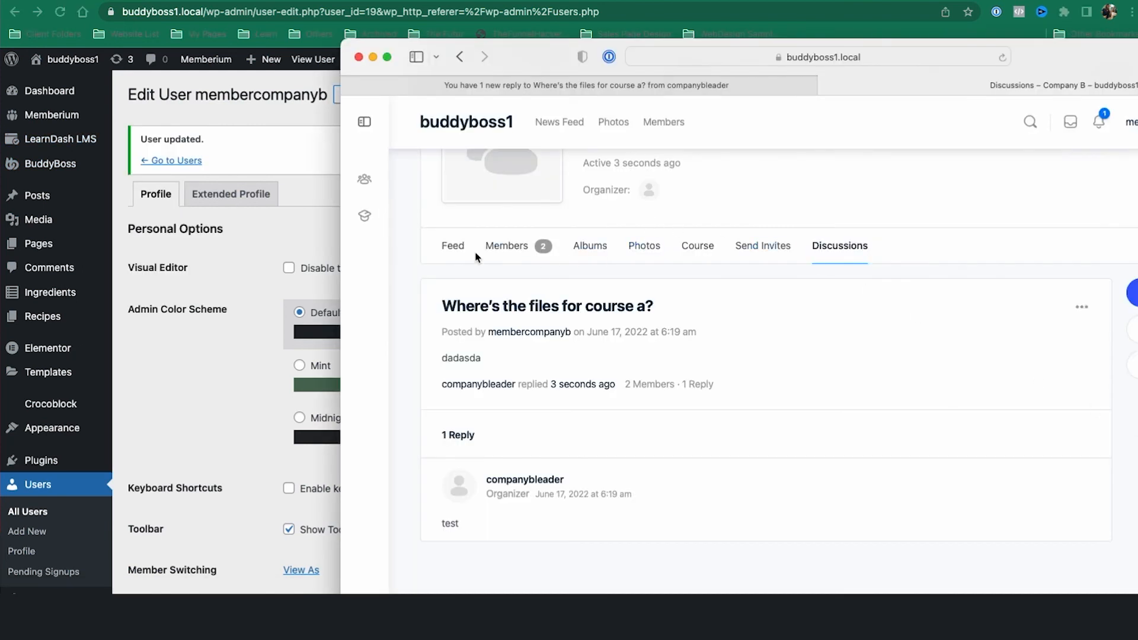
Step: As the member, open Course 1 from the group and mark Lesson 1 complete
click(697, 258)
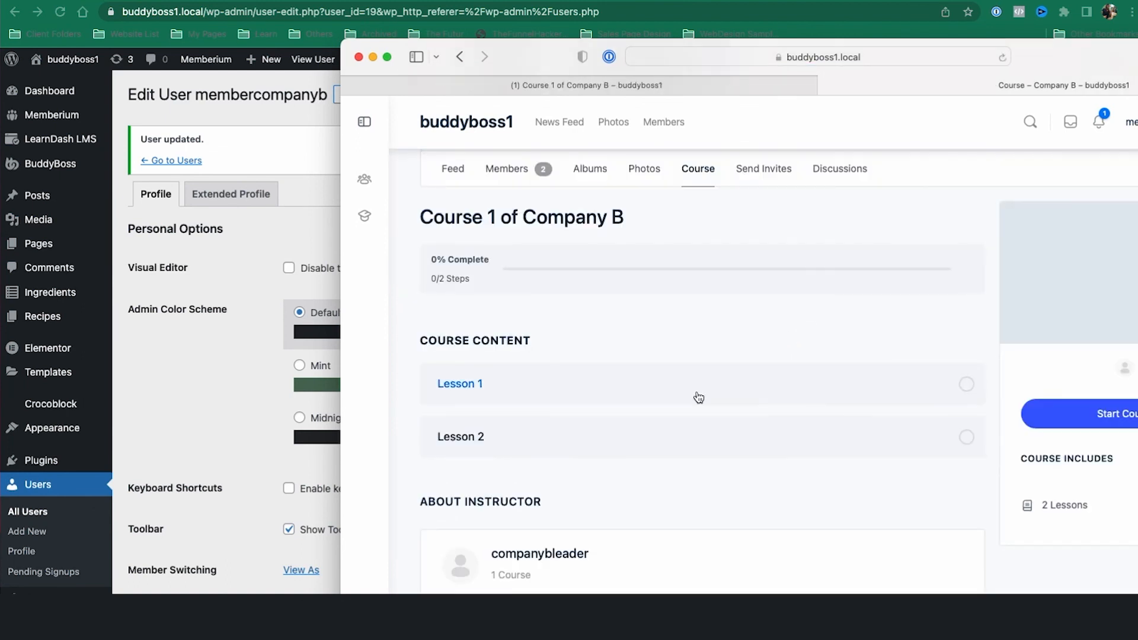
scroll(696, 397, down, 1)
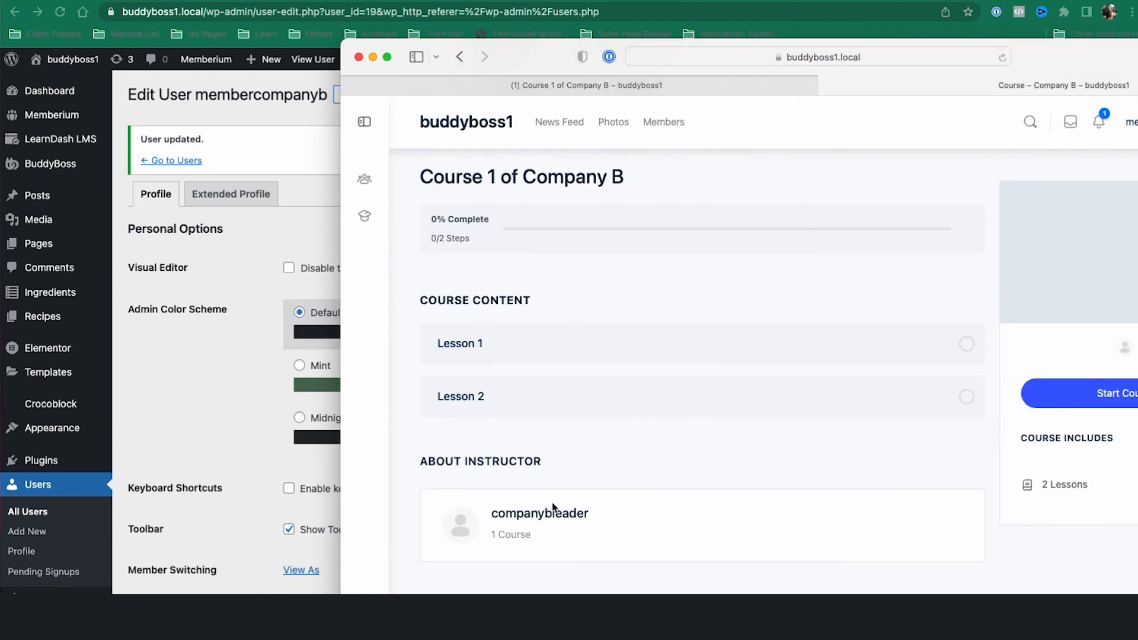
click(467, 355)
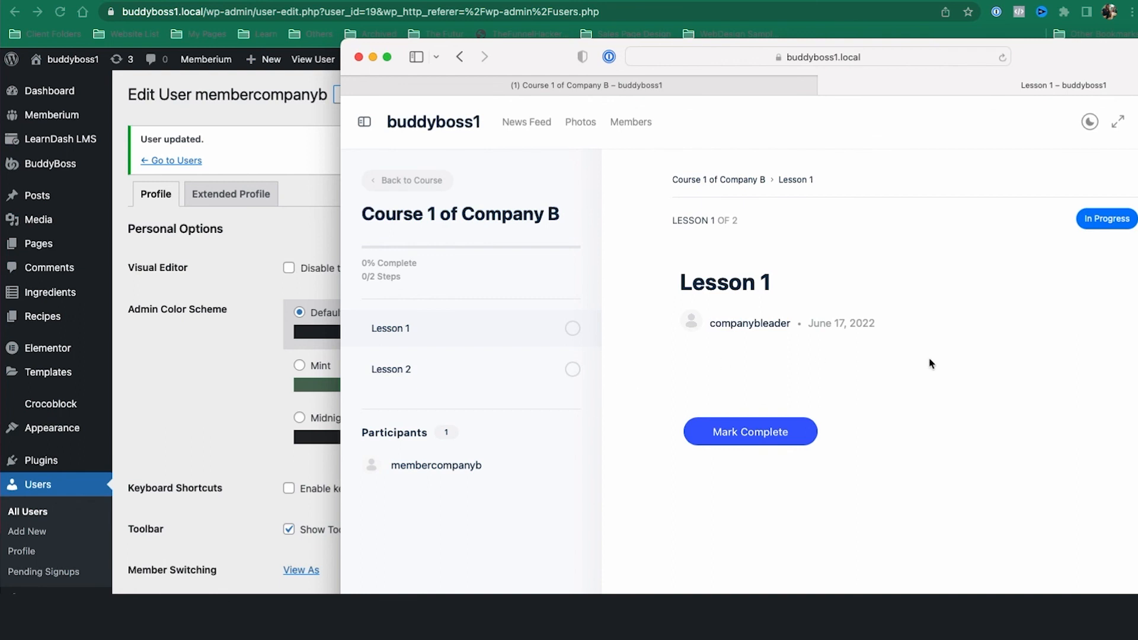
click(730, 432)
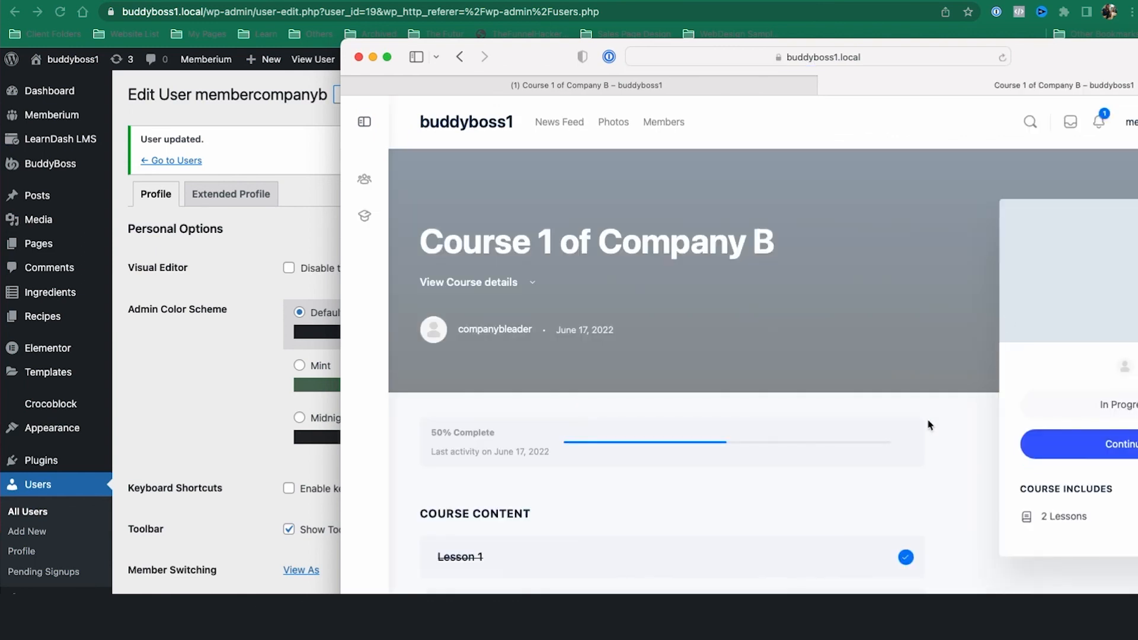
Step: Check the member's My Courses list showing Course 1 at 50% progress
click(363, 216)
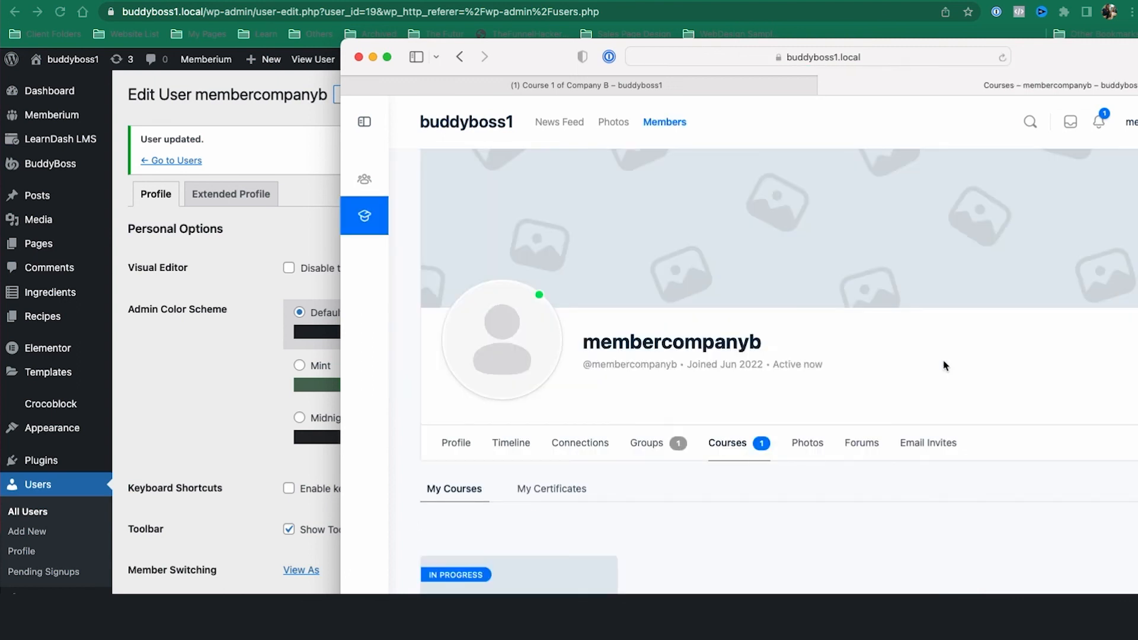
scroll(944, 364, down, 4)
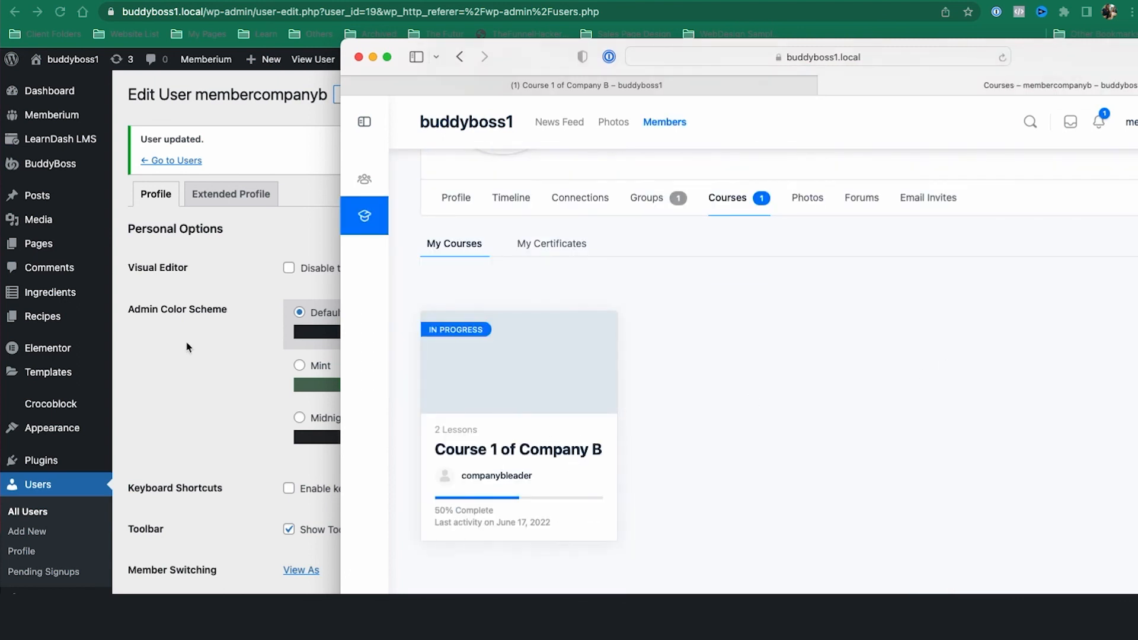
scroll(394, 348, up, 3)
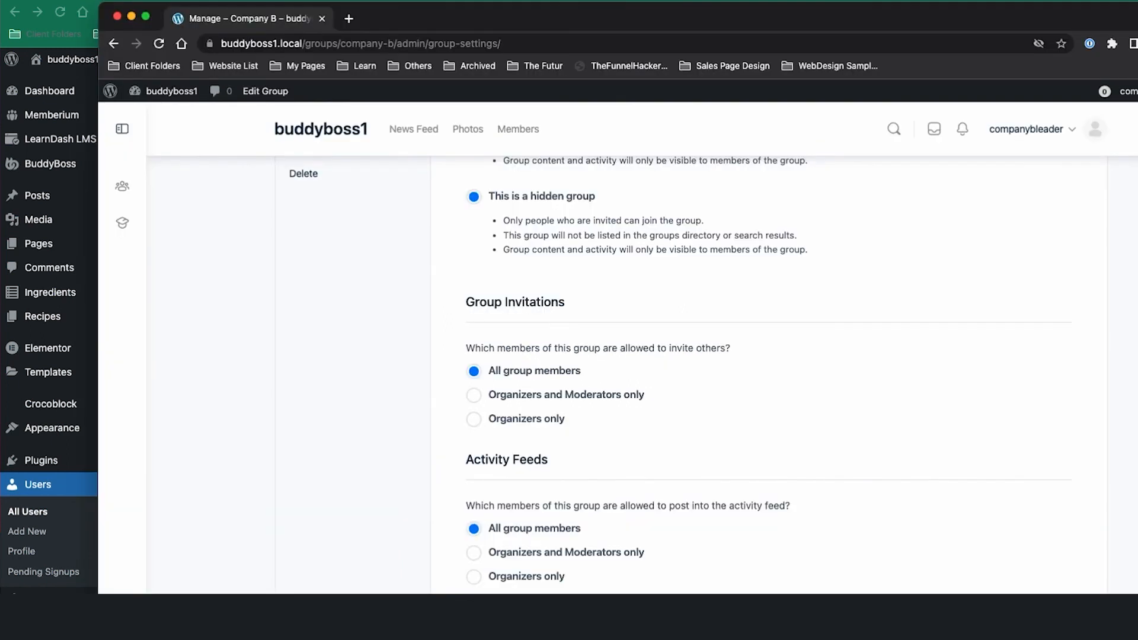
Step: From the admin dashboard, open LearnDash Course Reports showing the member at 50% (1/2 steps) in Course 1
mouse_move(161, 98)
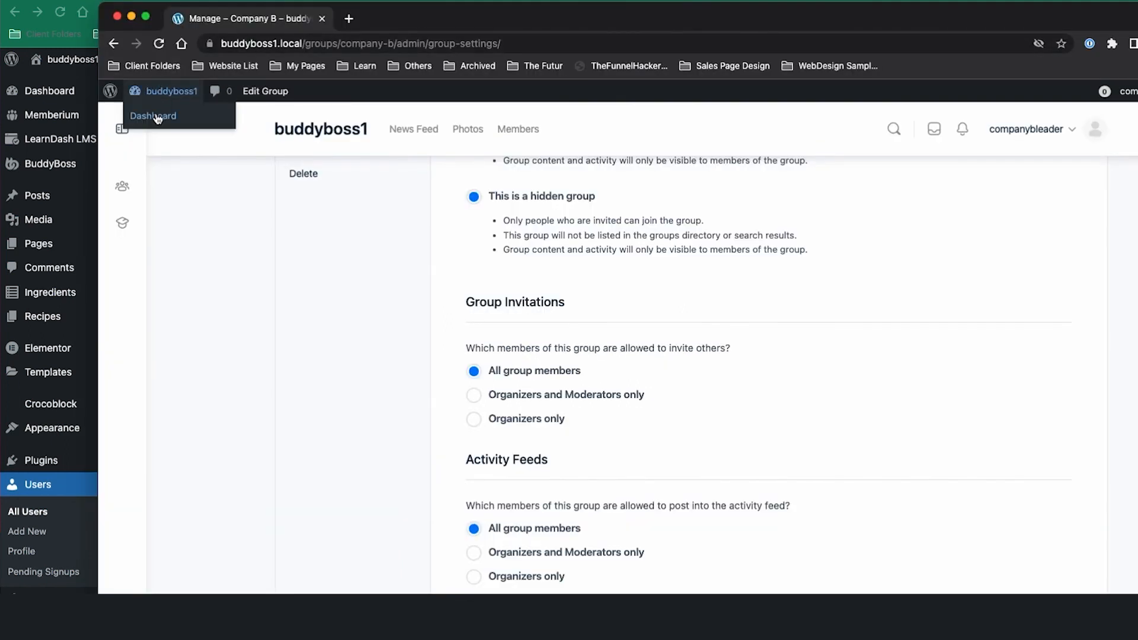
click(157, 118)
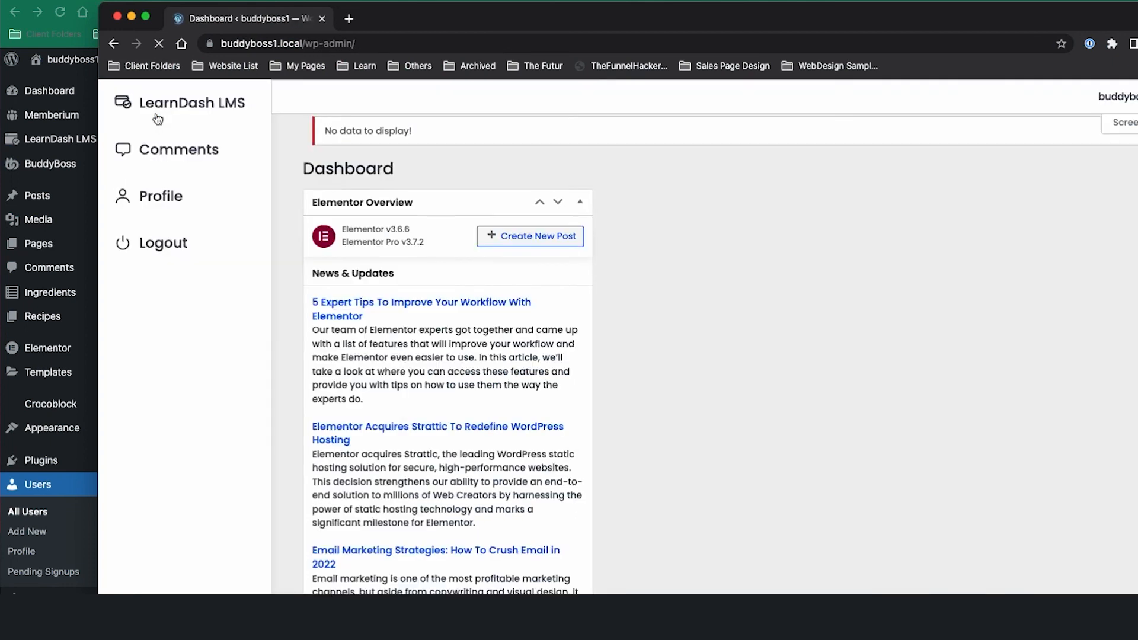
mouse_move(235, 113)
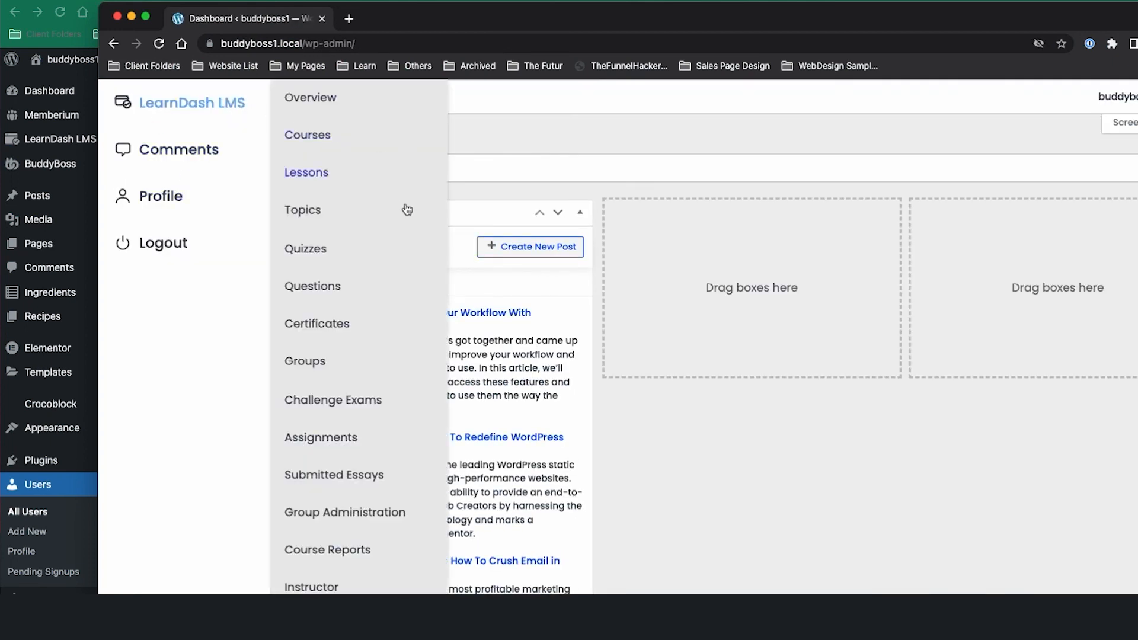
click(343, 553)
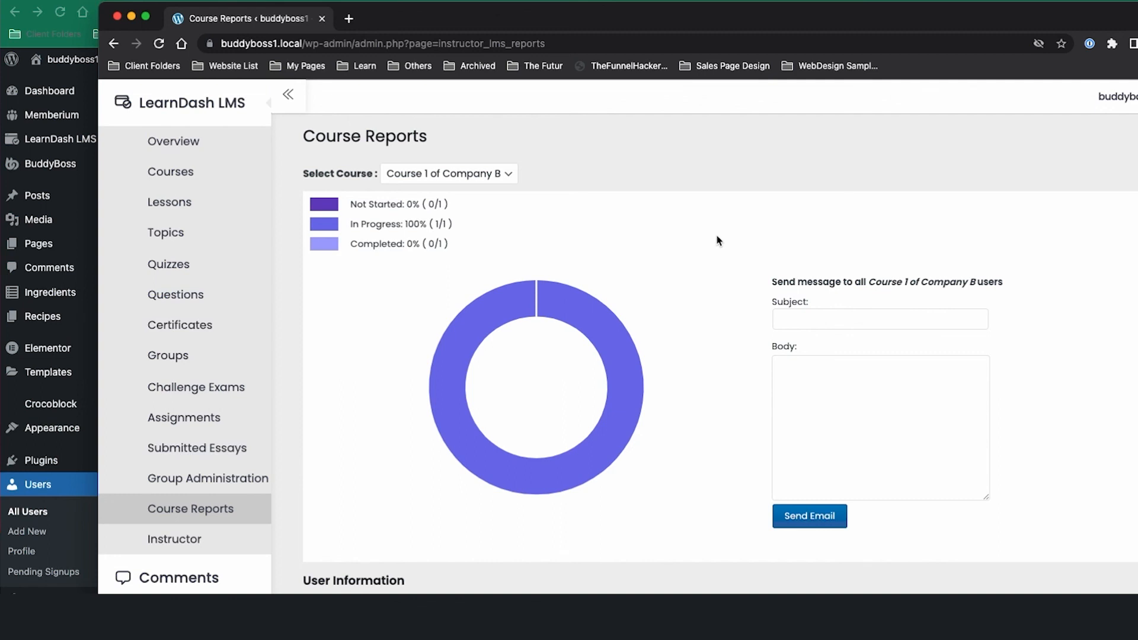
scroll(716, 368, down, 4)
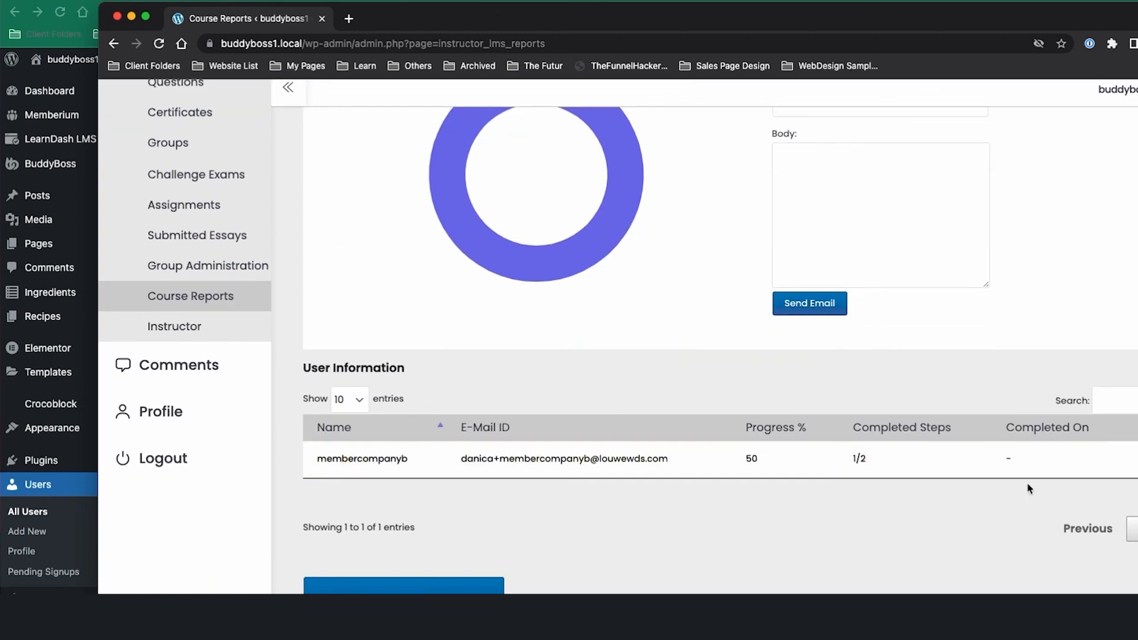
scroll(1029, 489, up, 3)
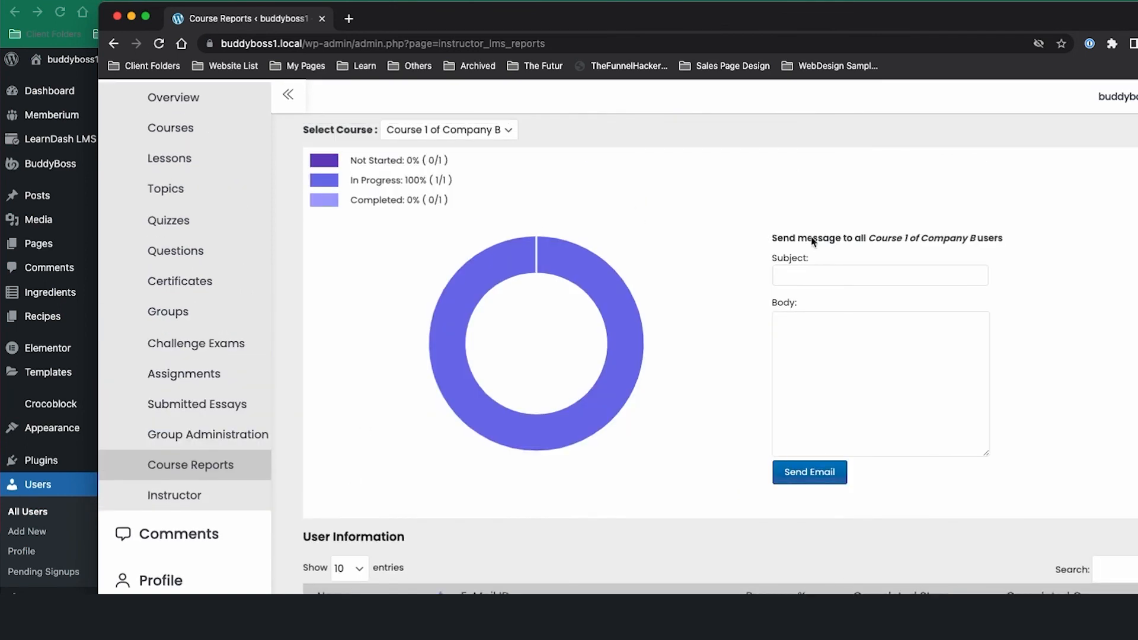
mouse_move(529, 246)
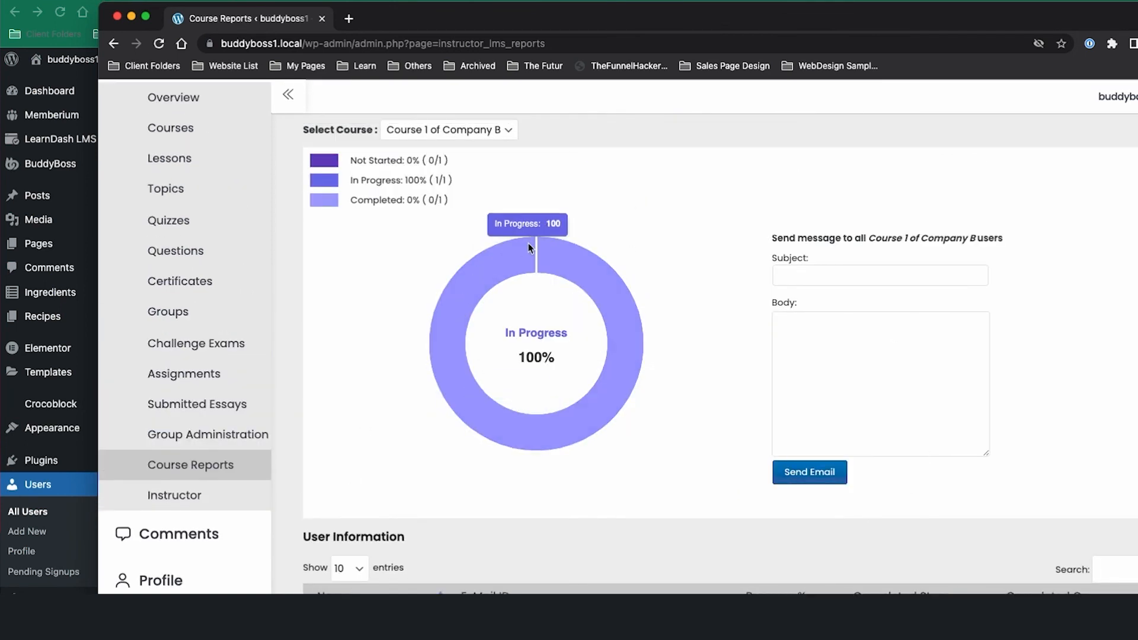